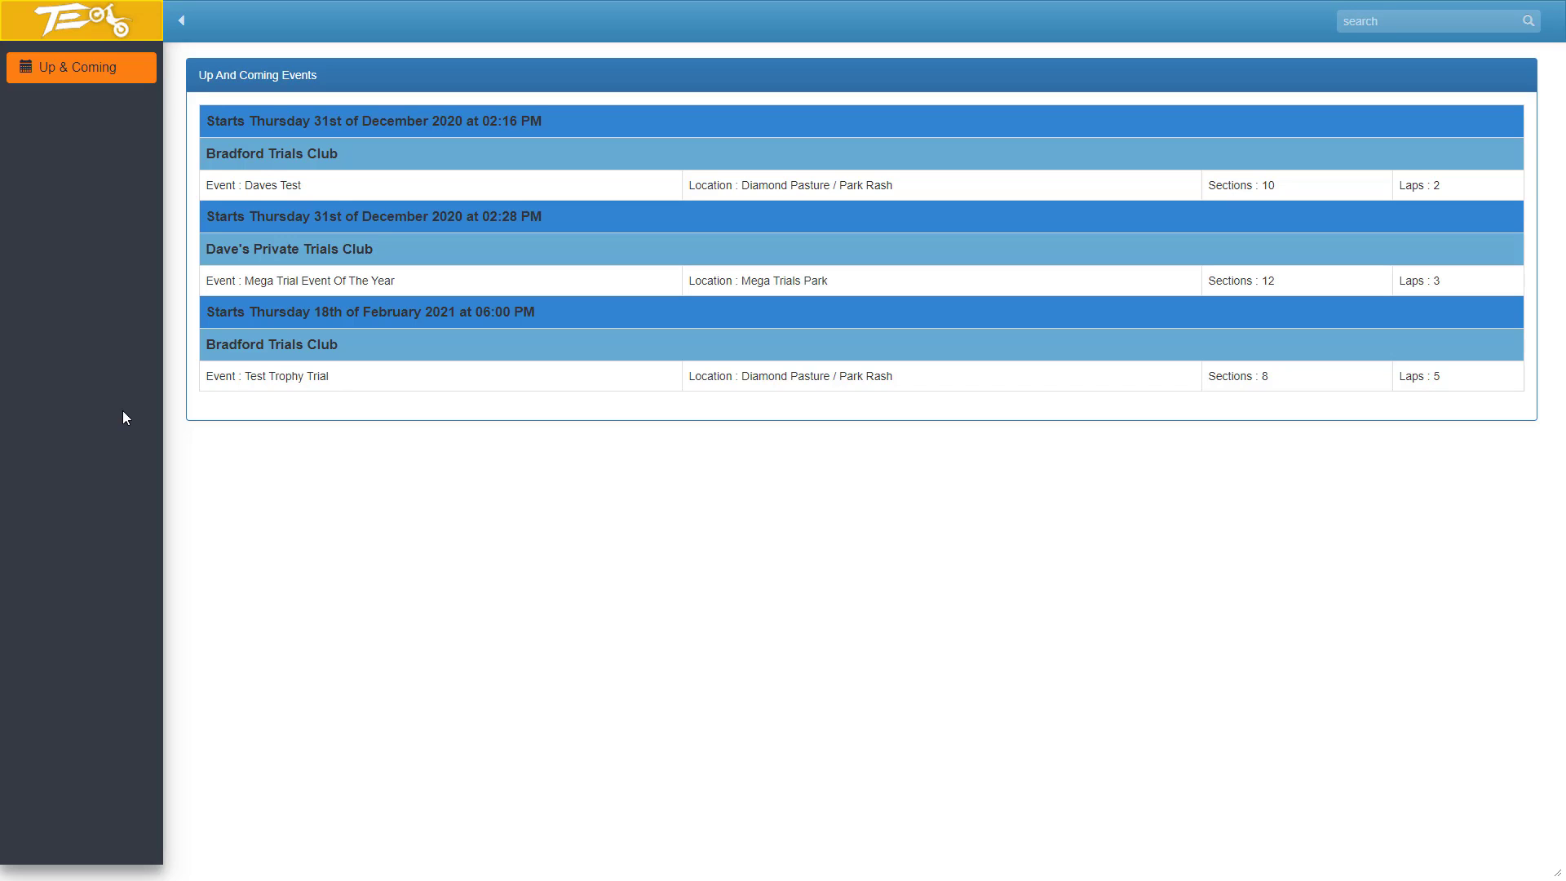
Open the full report of up and coming events and filter it to show only Bradford Trials Club.
click(73, 20)
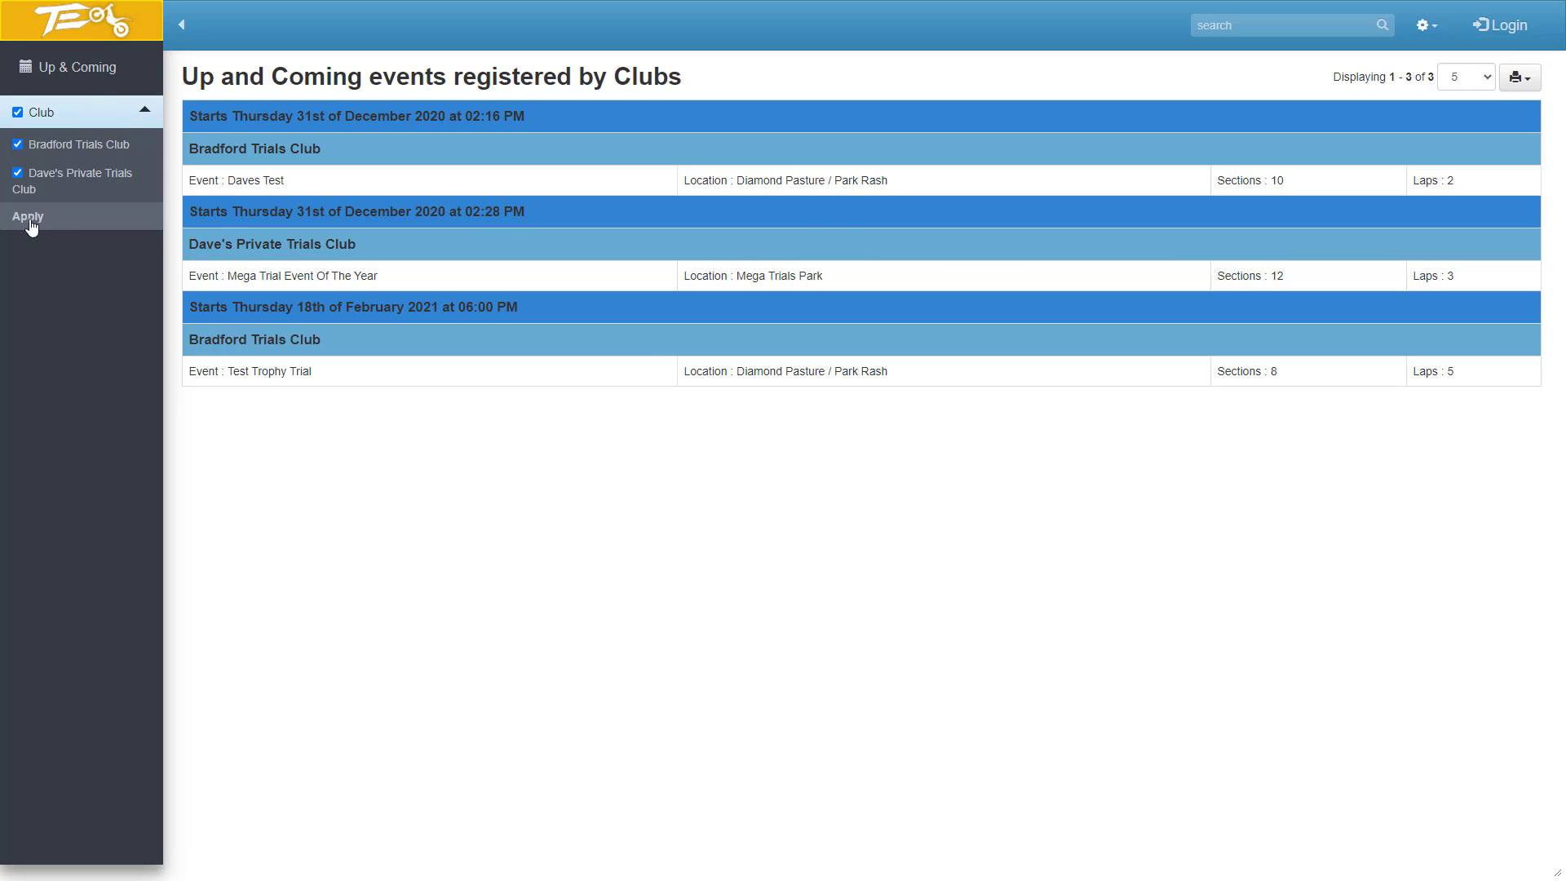
click(17, 172)
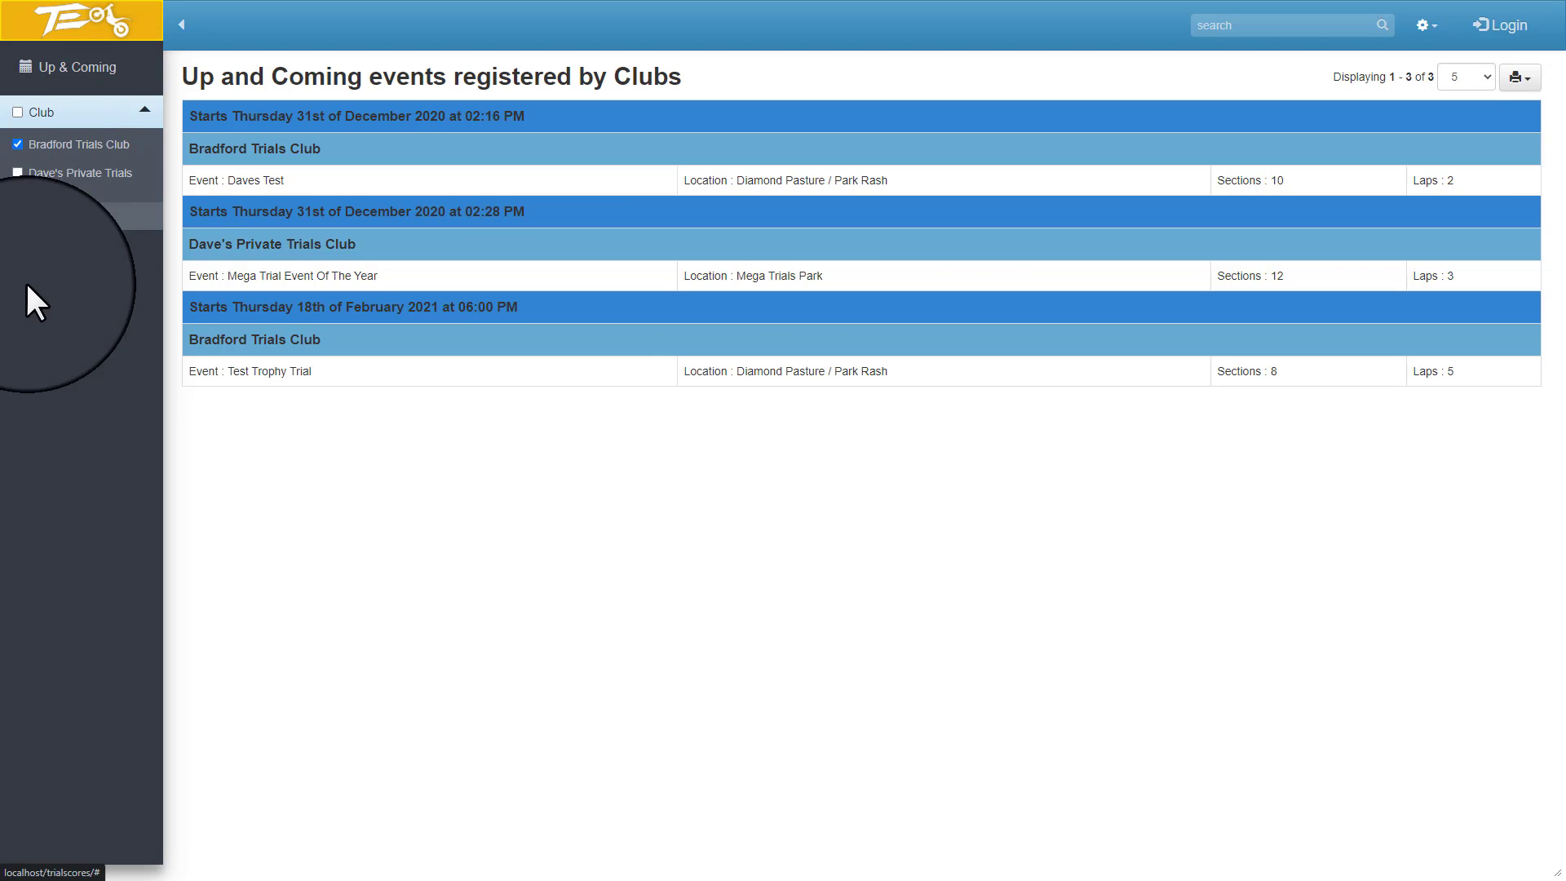
click(28, 216)
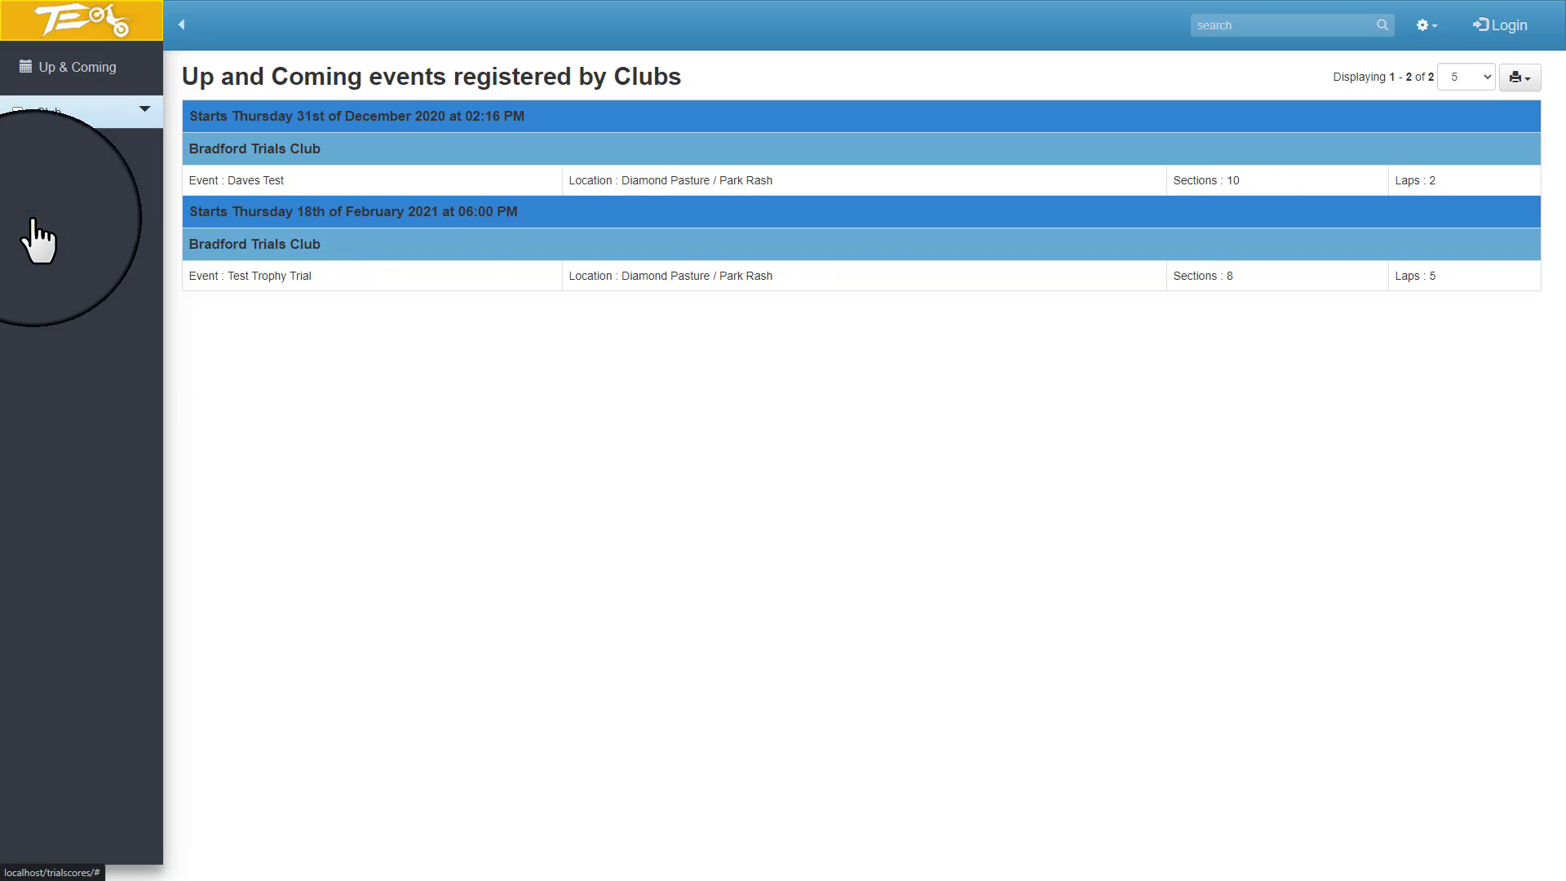
Filter the events report to Dave's Private Trials Club only, and restore the filter to all clubs.
click(17, 173)
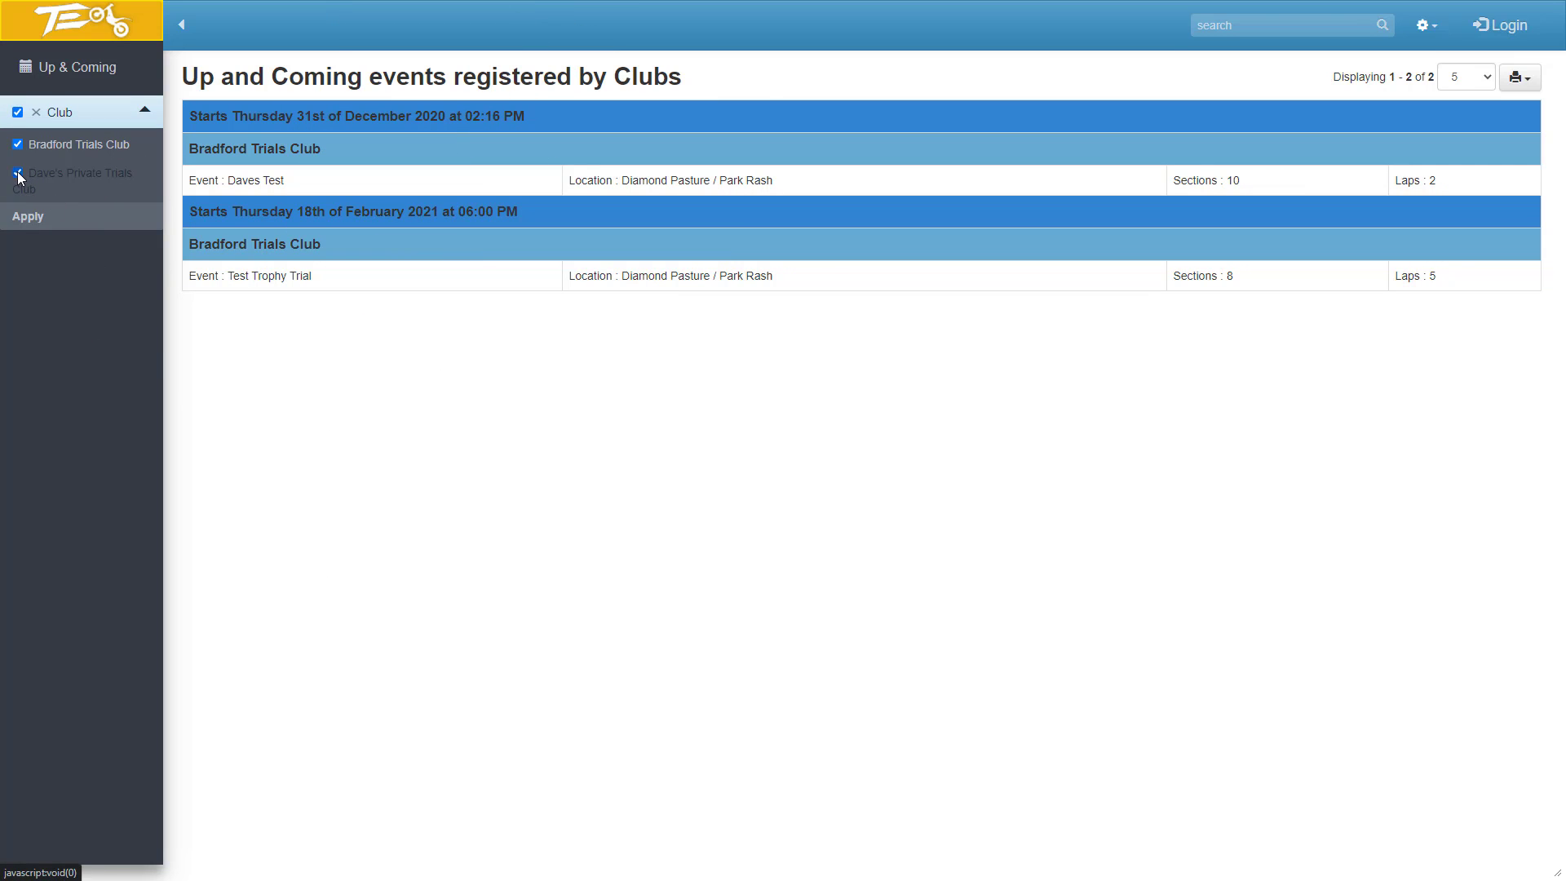
click(18, 144)
click(17, 220)
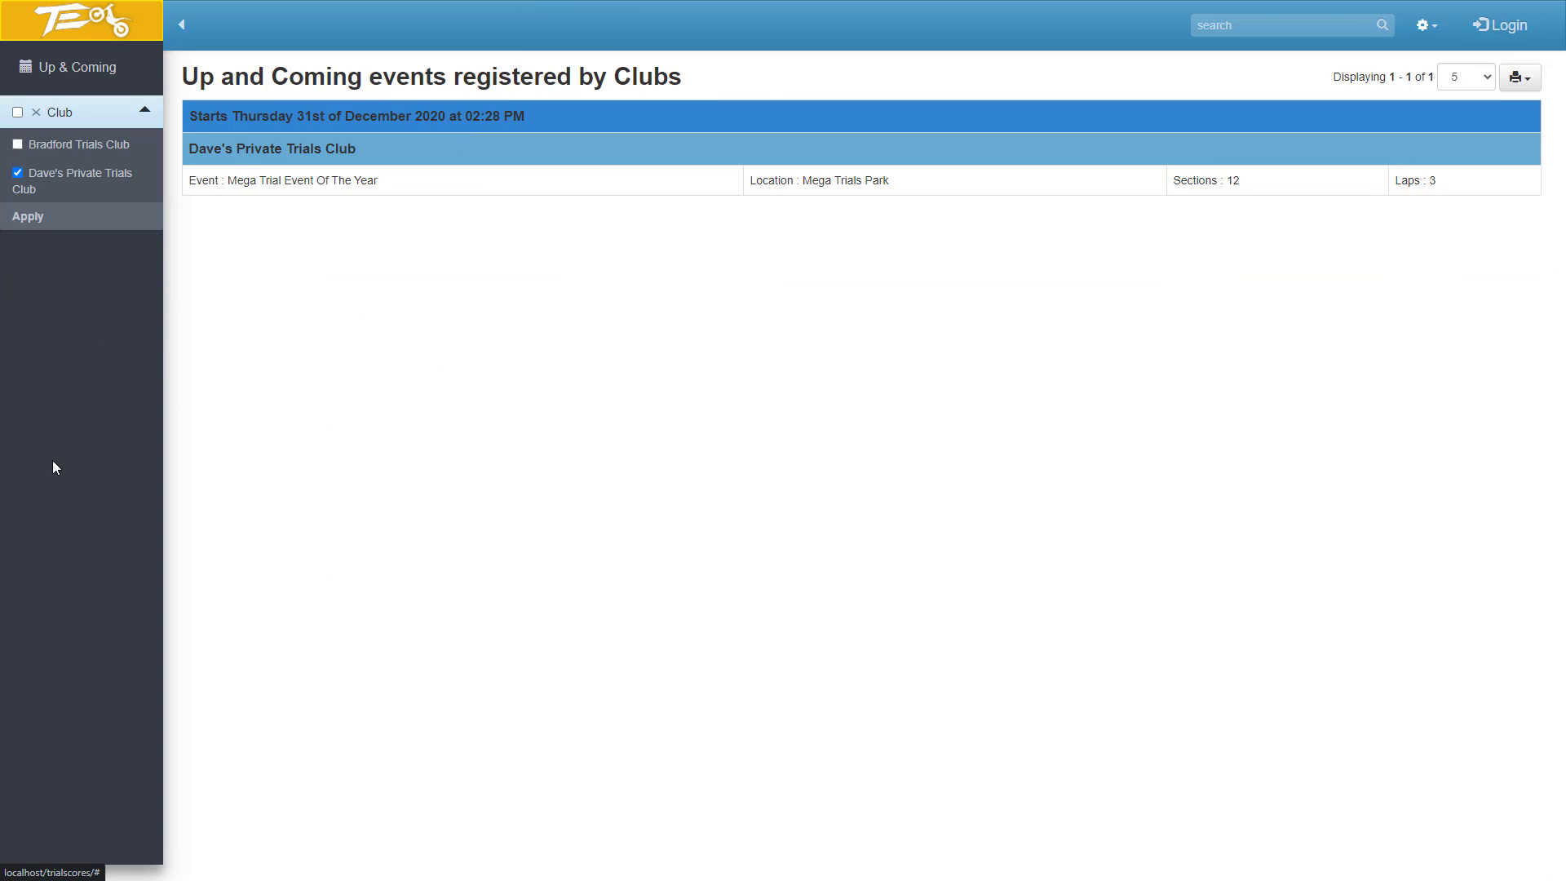
click(17, 112)
click(28, 216)
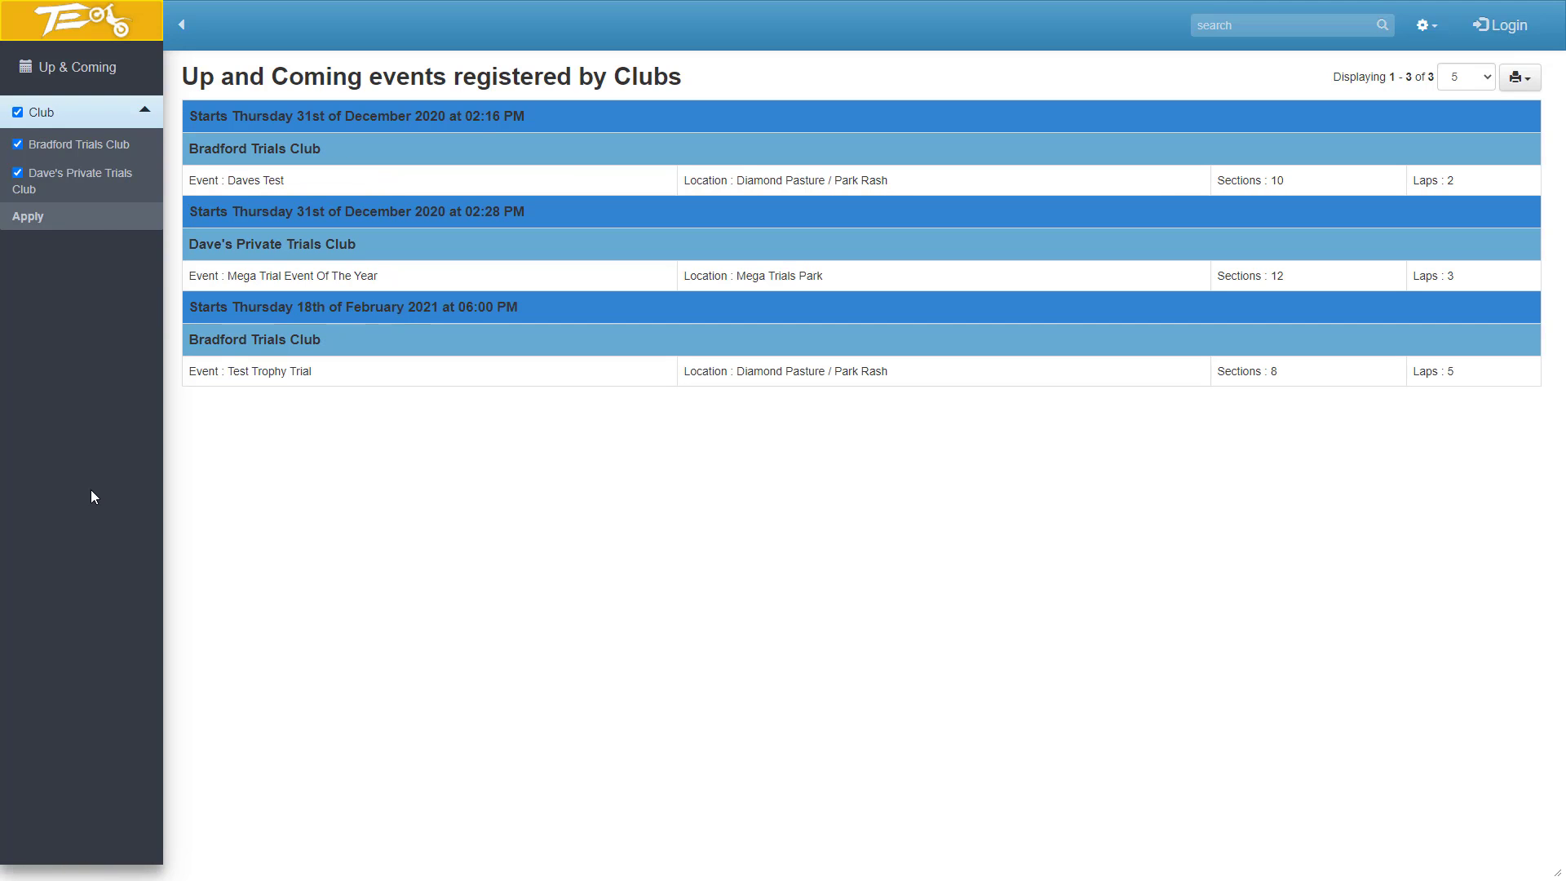
Log in as club_abc, entering the account password in the login form.
click(1491, 26)
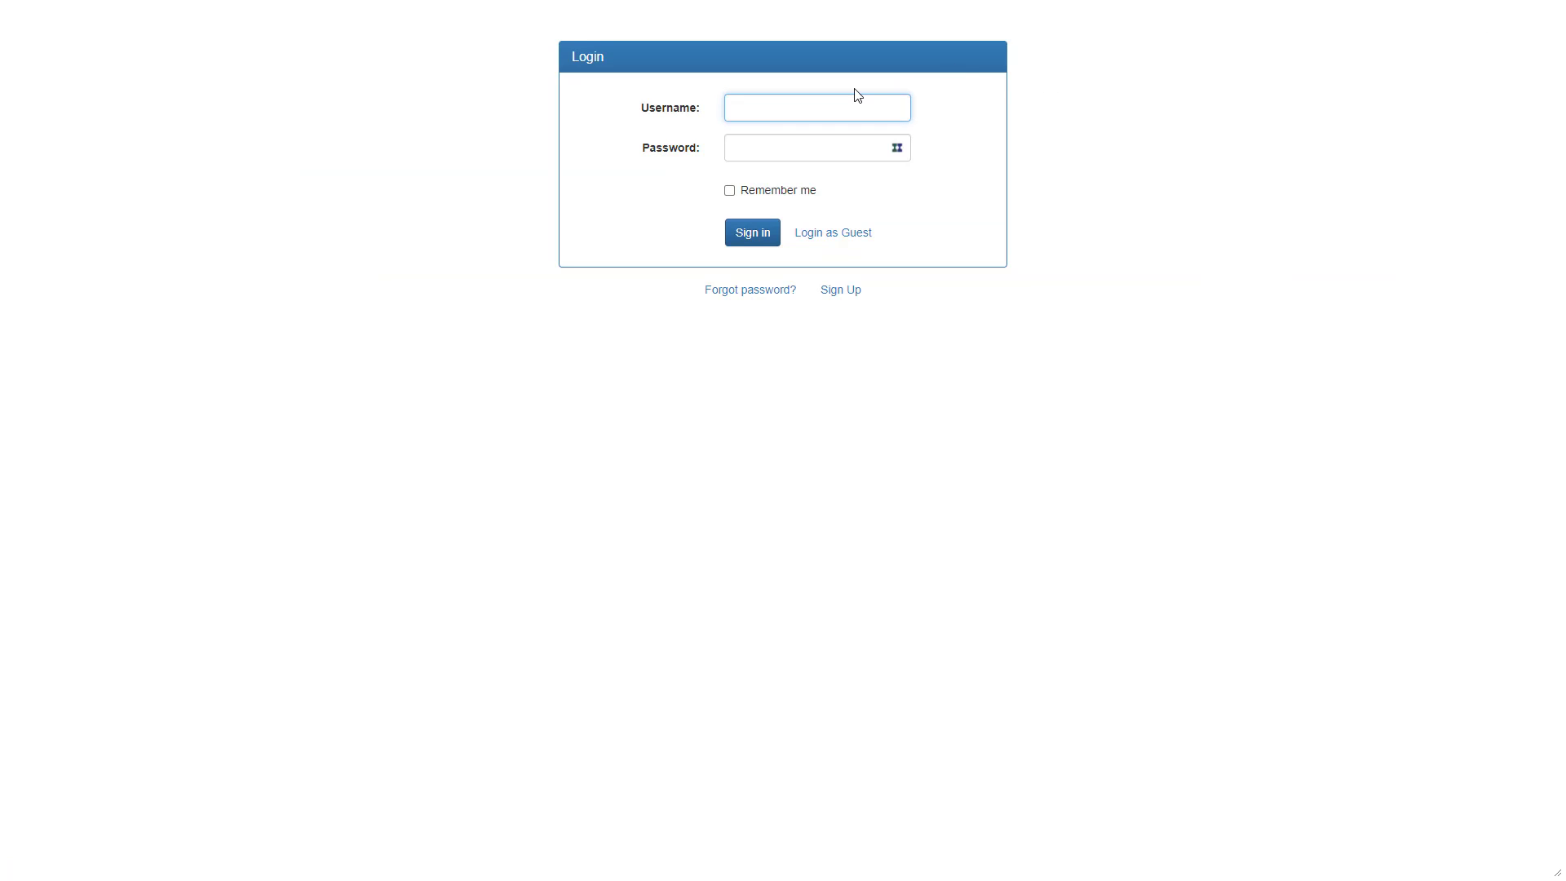
text(club_abc)
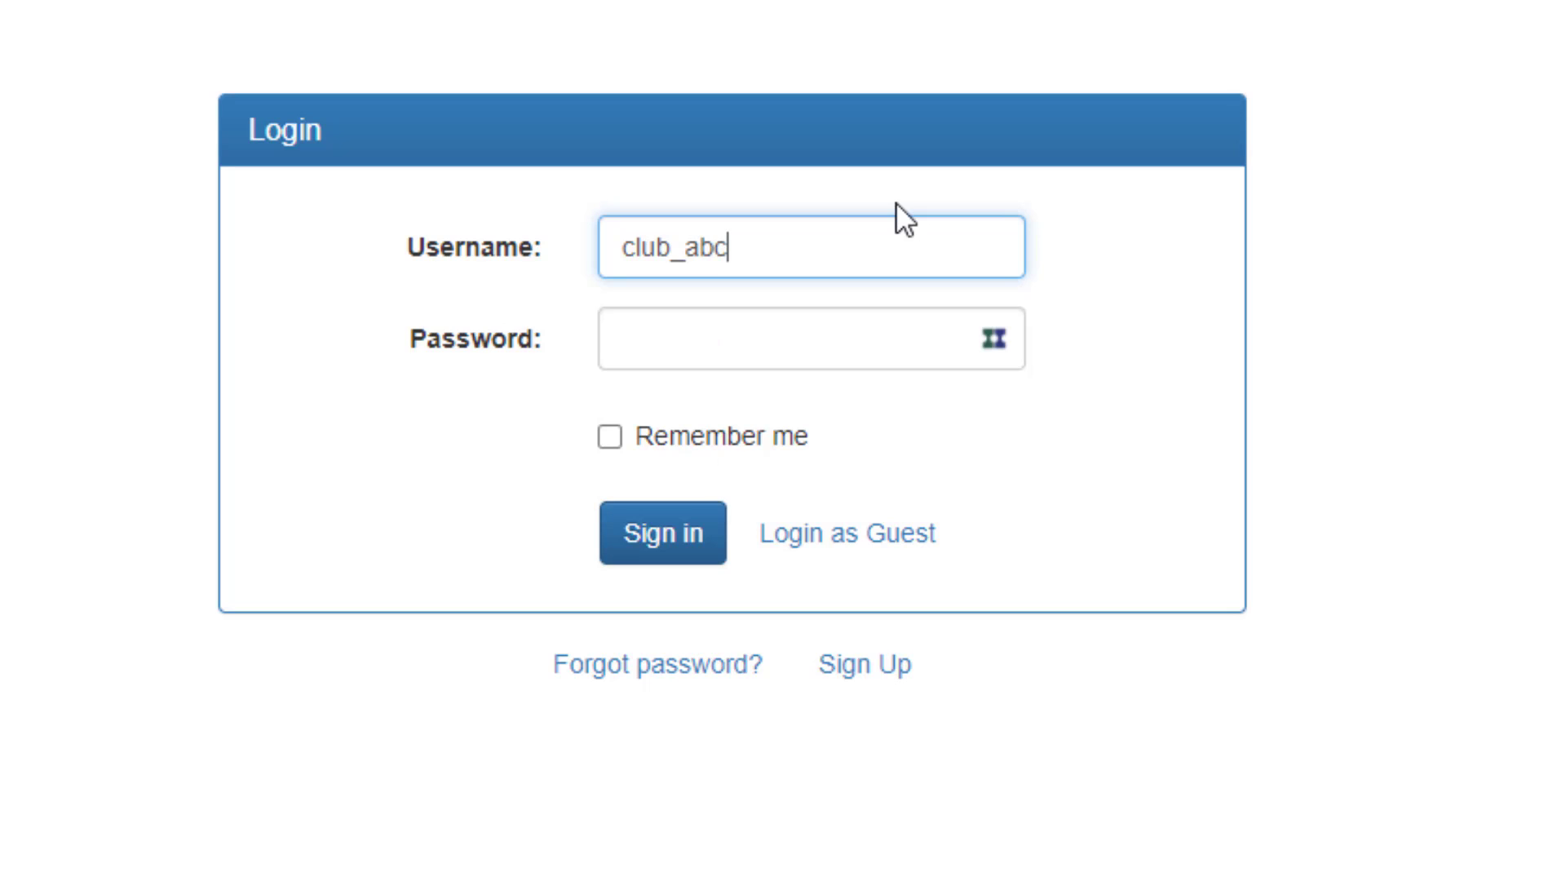
key(Tab)
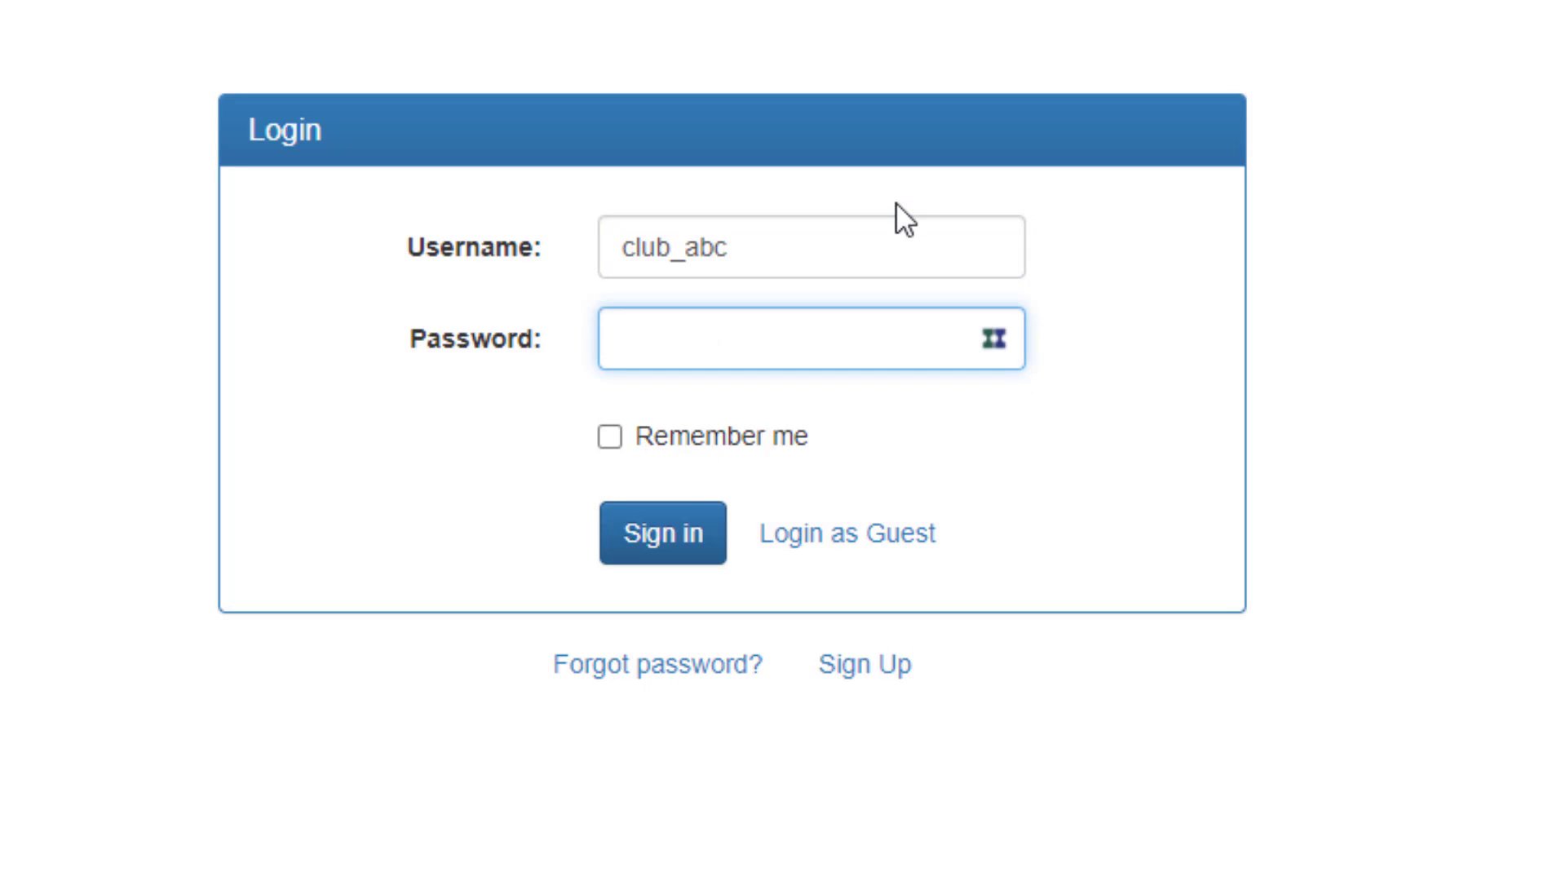
text(••••••••)
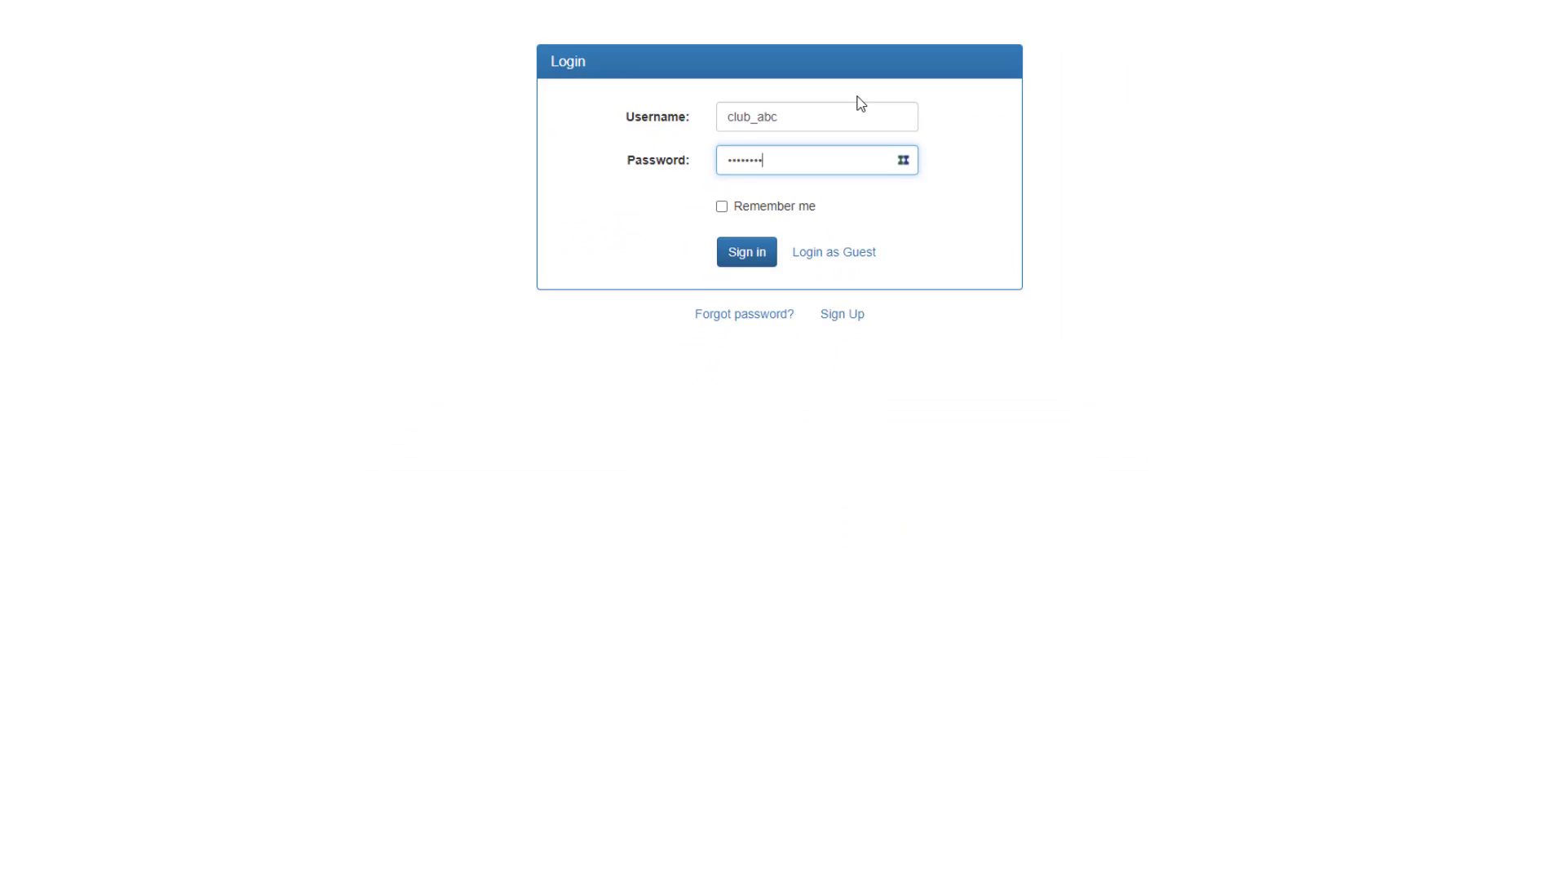
key(Return)
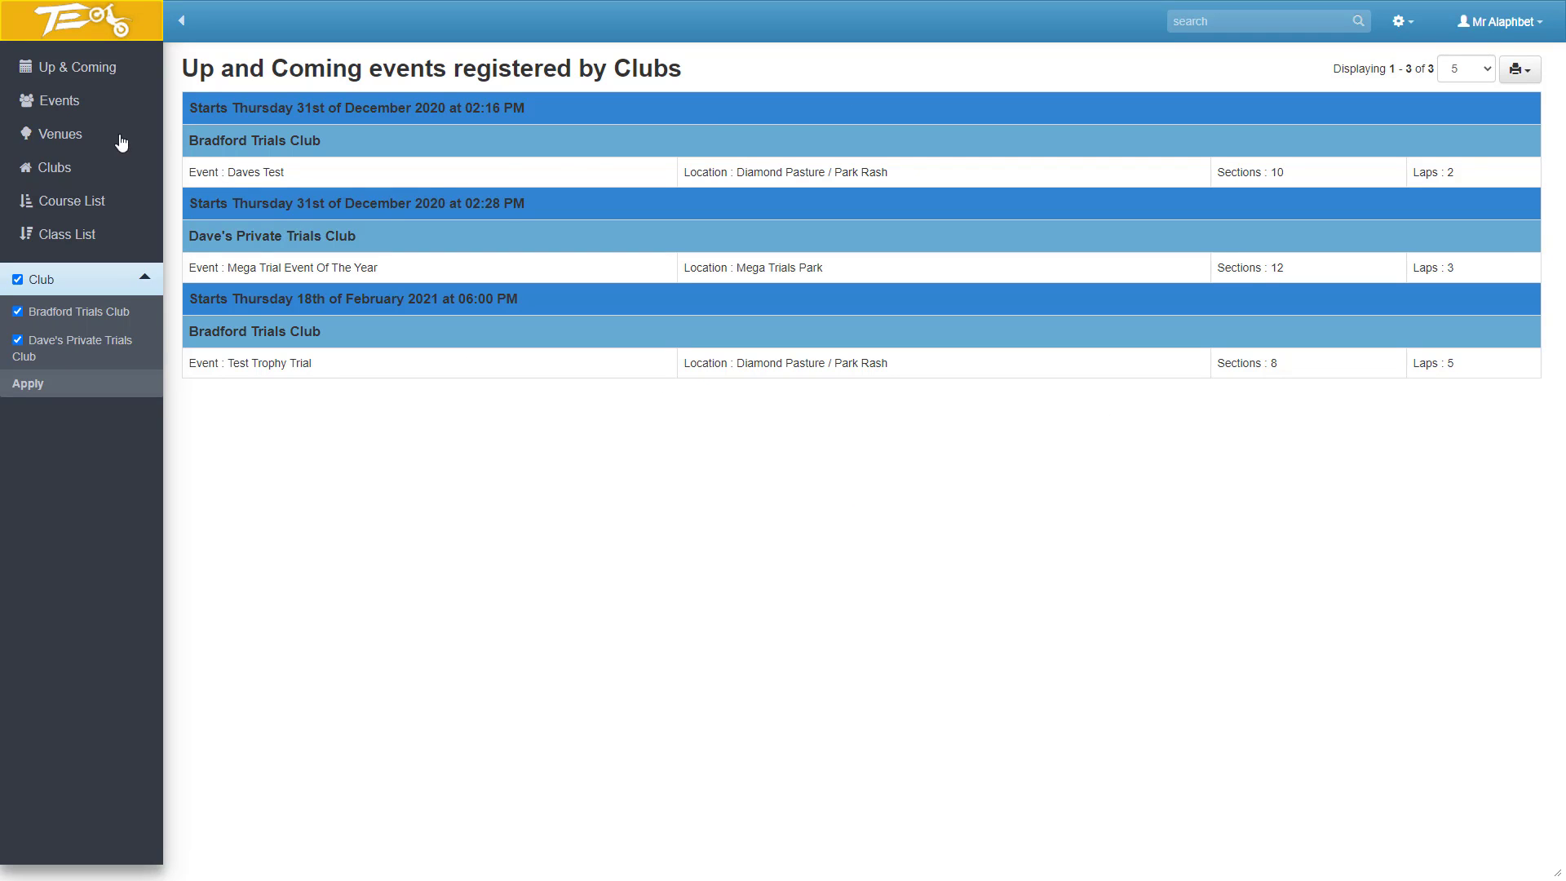
View the events list, switch to the venues list and start a new venue record.
click(58, 106)
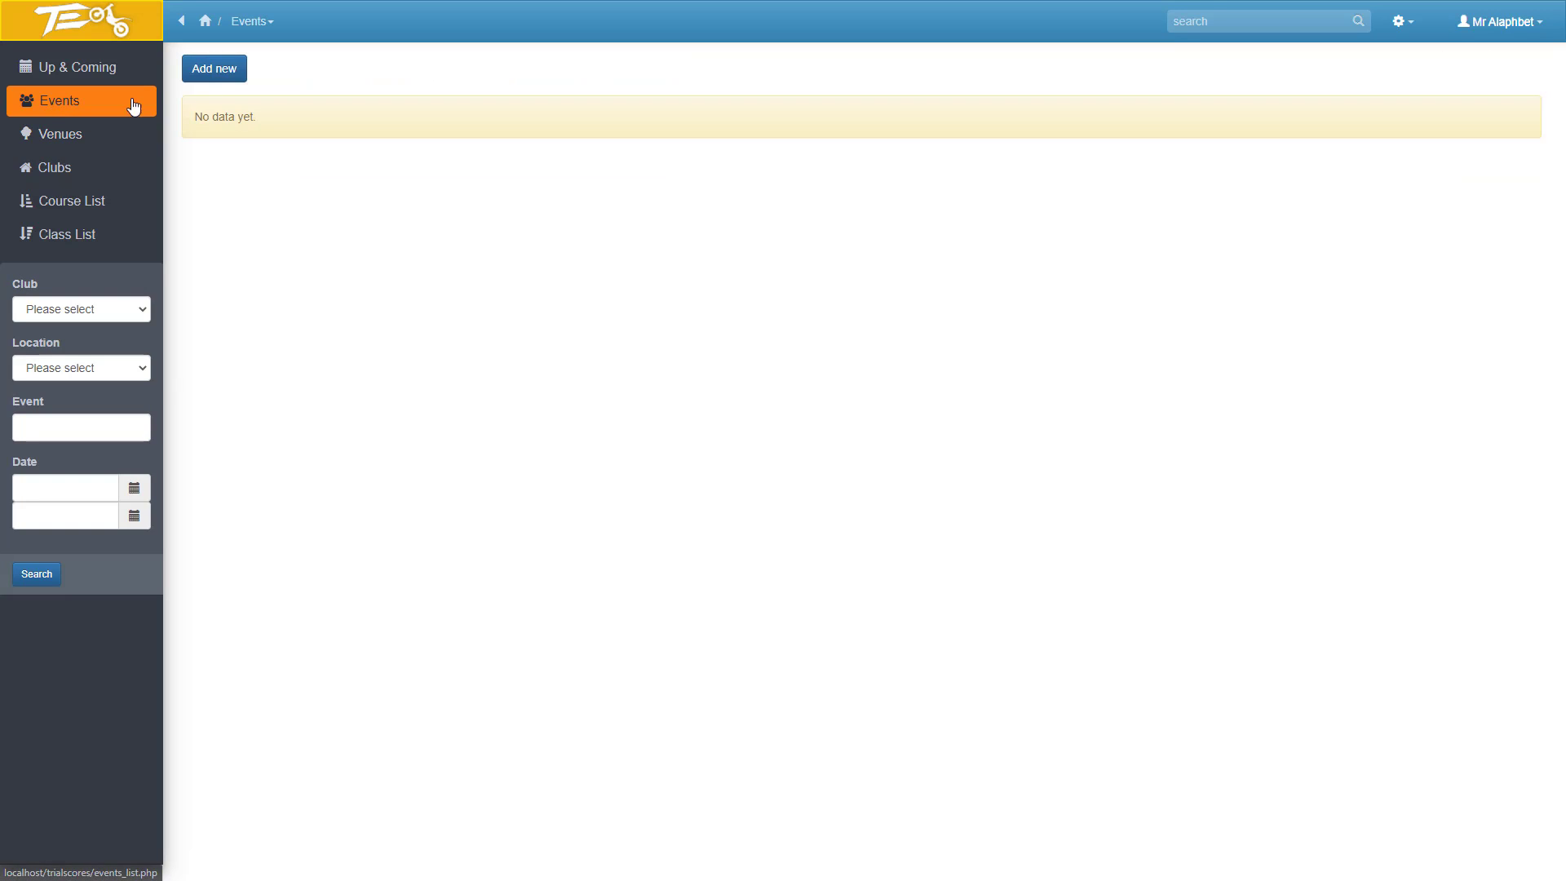
click(61, 138)
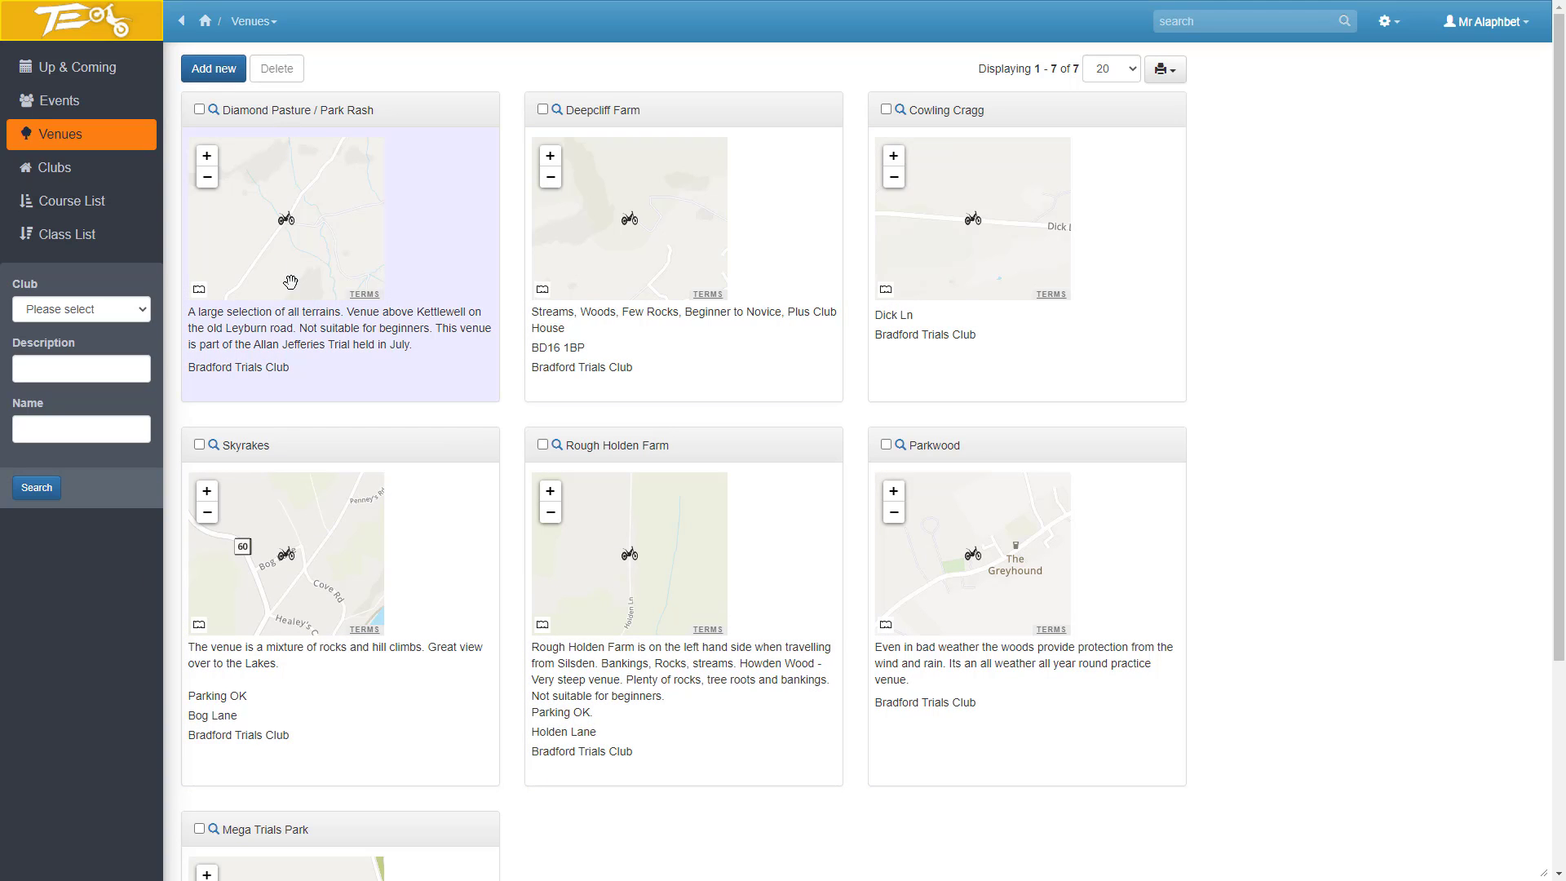
click(217, 72)
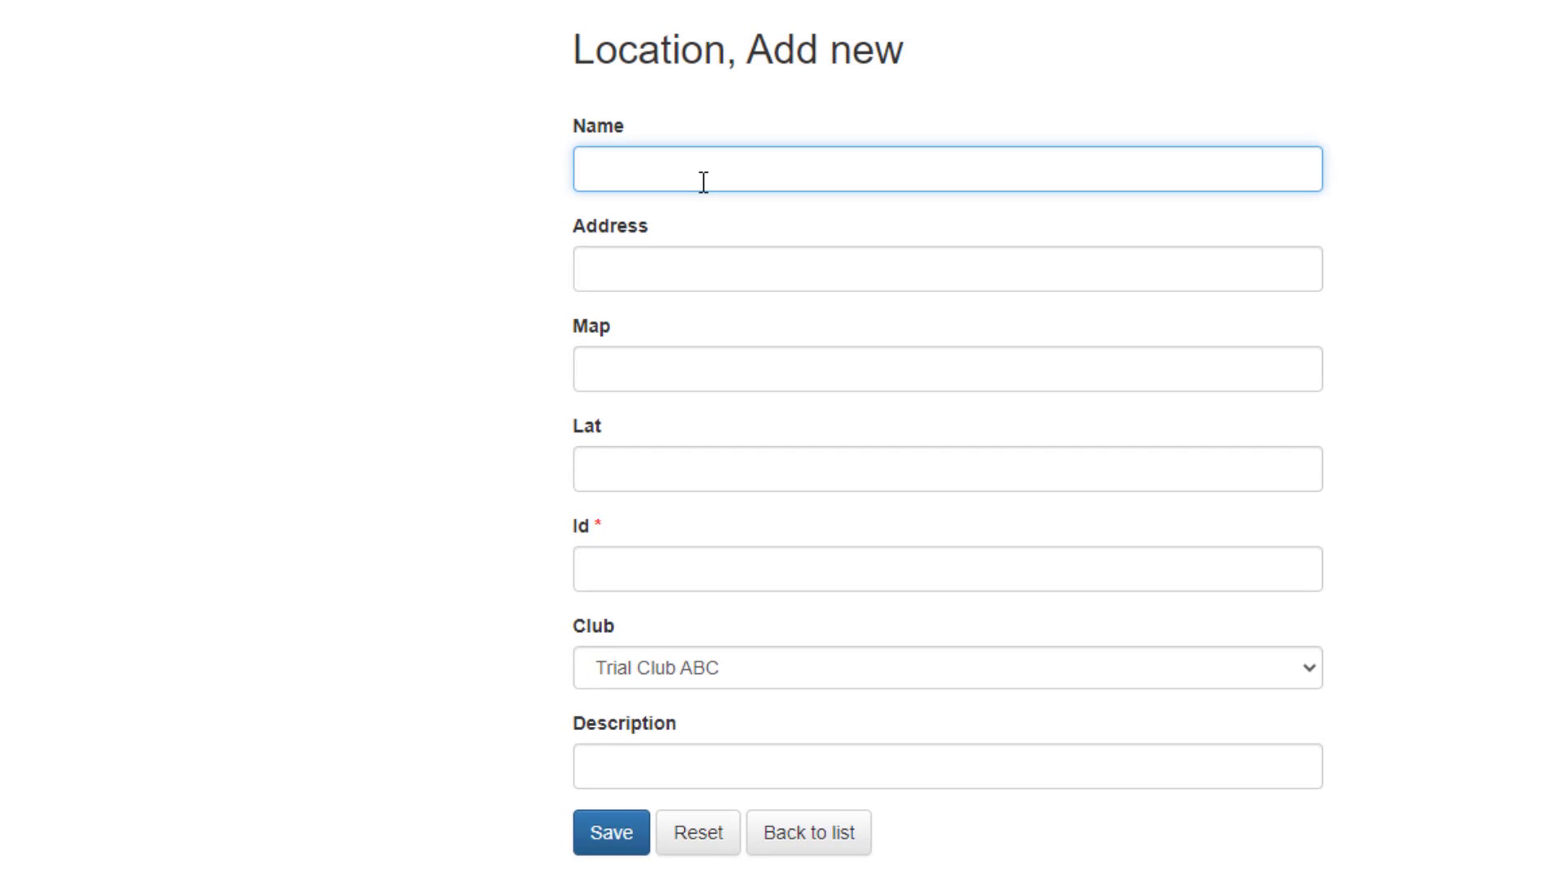
Enter Mega Venue ABC CLUB as the venue name and fill in the venue's postcode as its address.
text(Mega Venue ABC )
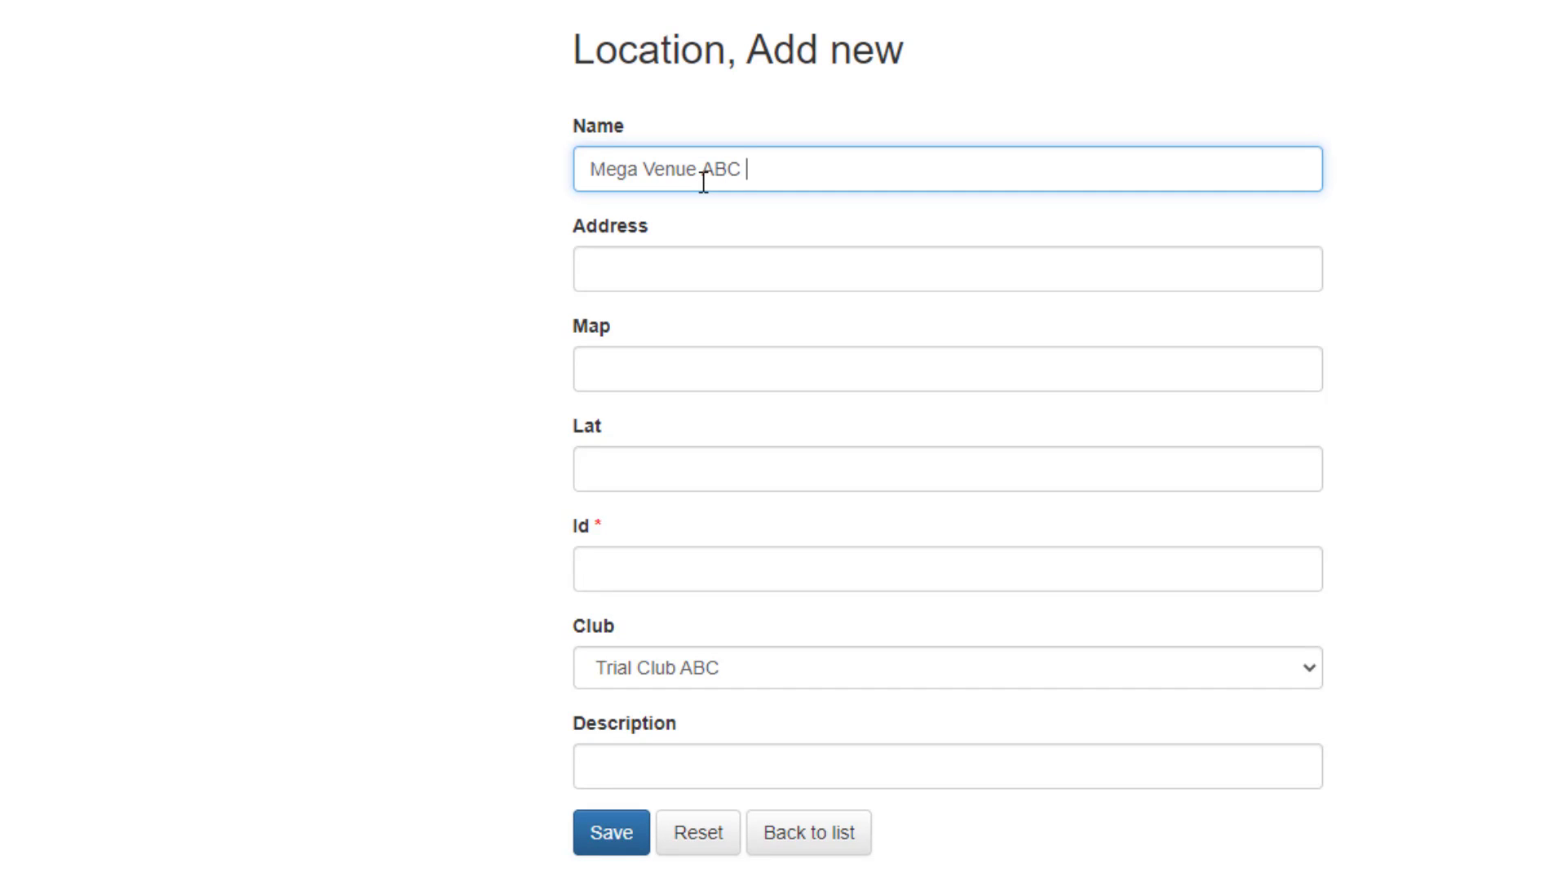
text(CLUB)
key(Tab)
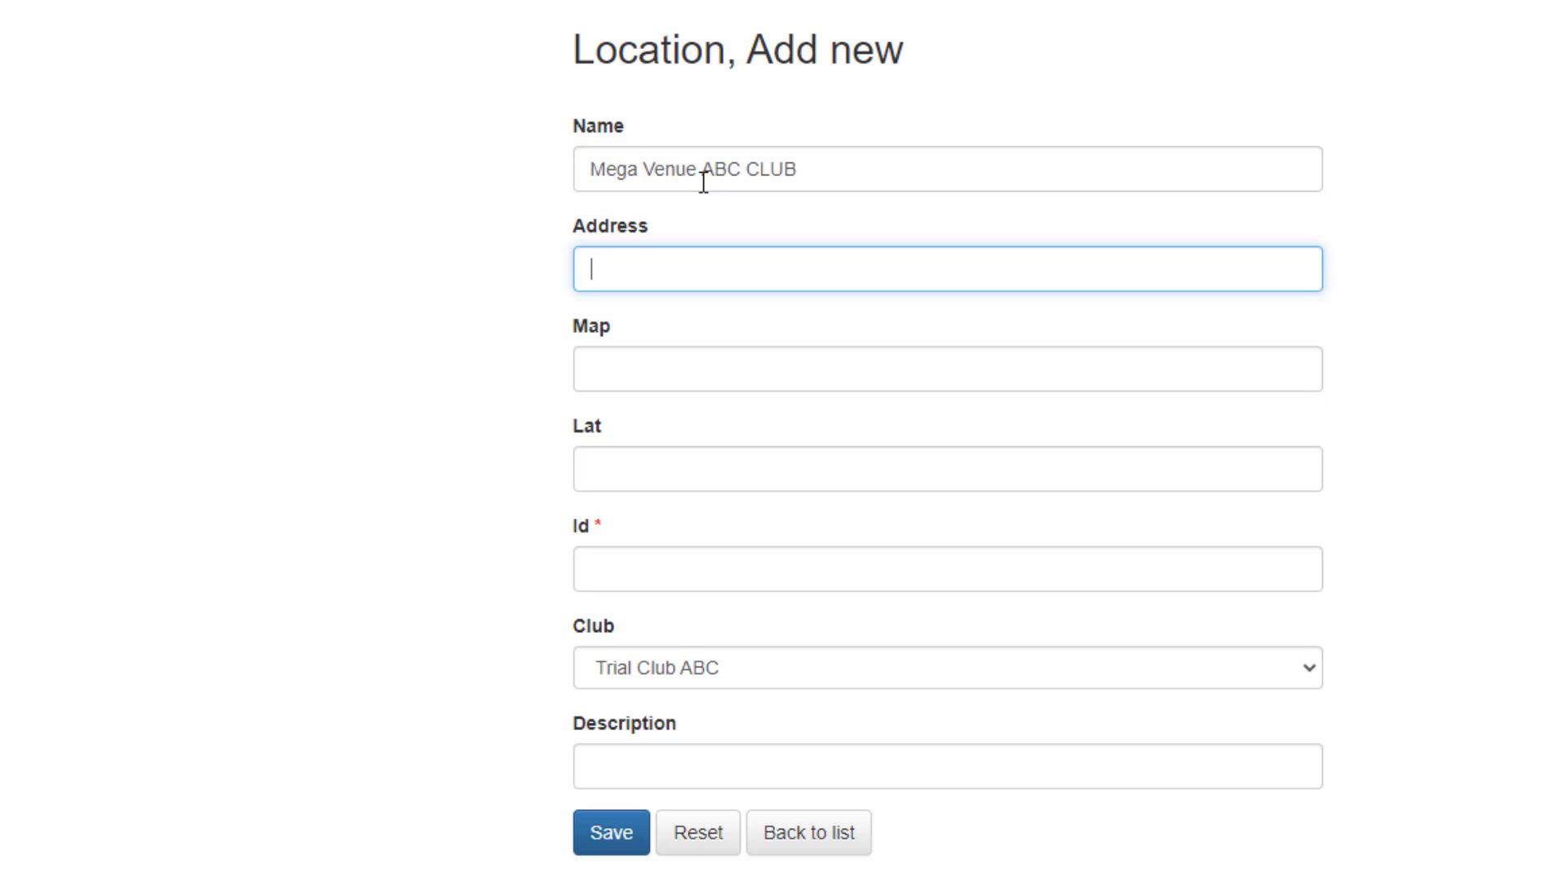
text(Bd9 5NN)
key(Tab)
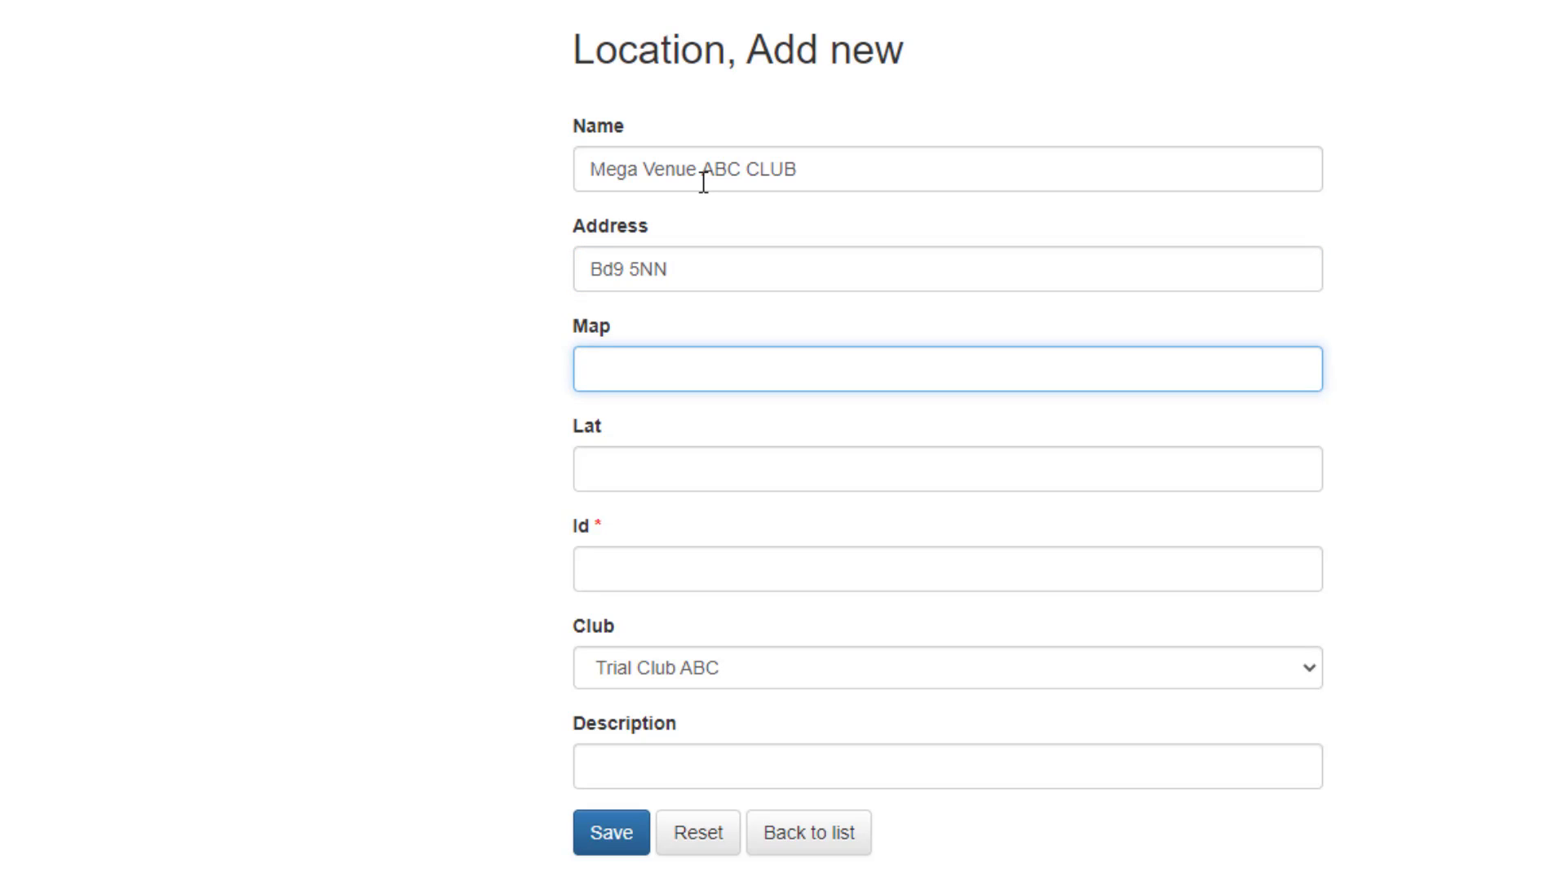
Leave Map and Lat blank, set the venue's Id to 12 and assign it to Trial Club ABC.
key(Tab)
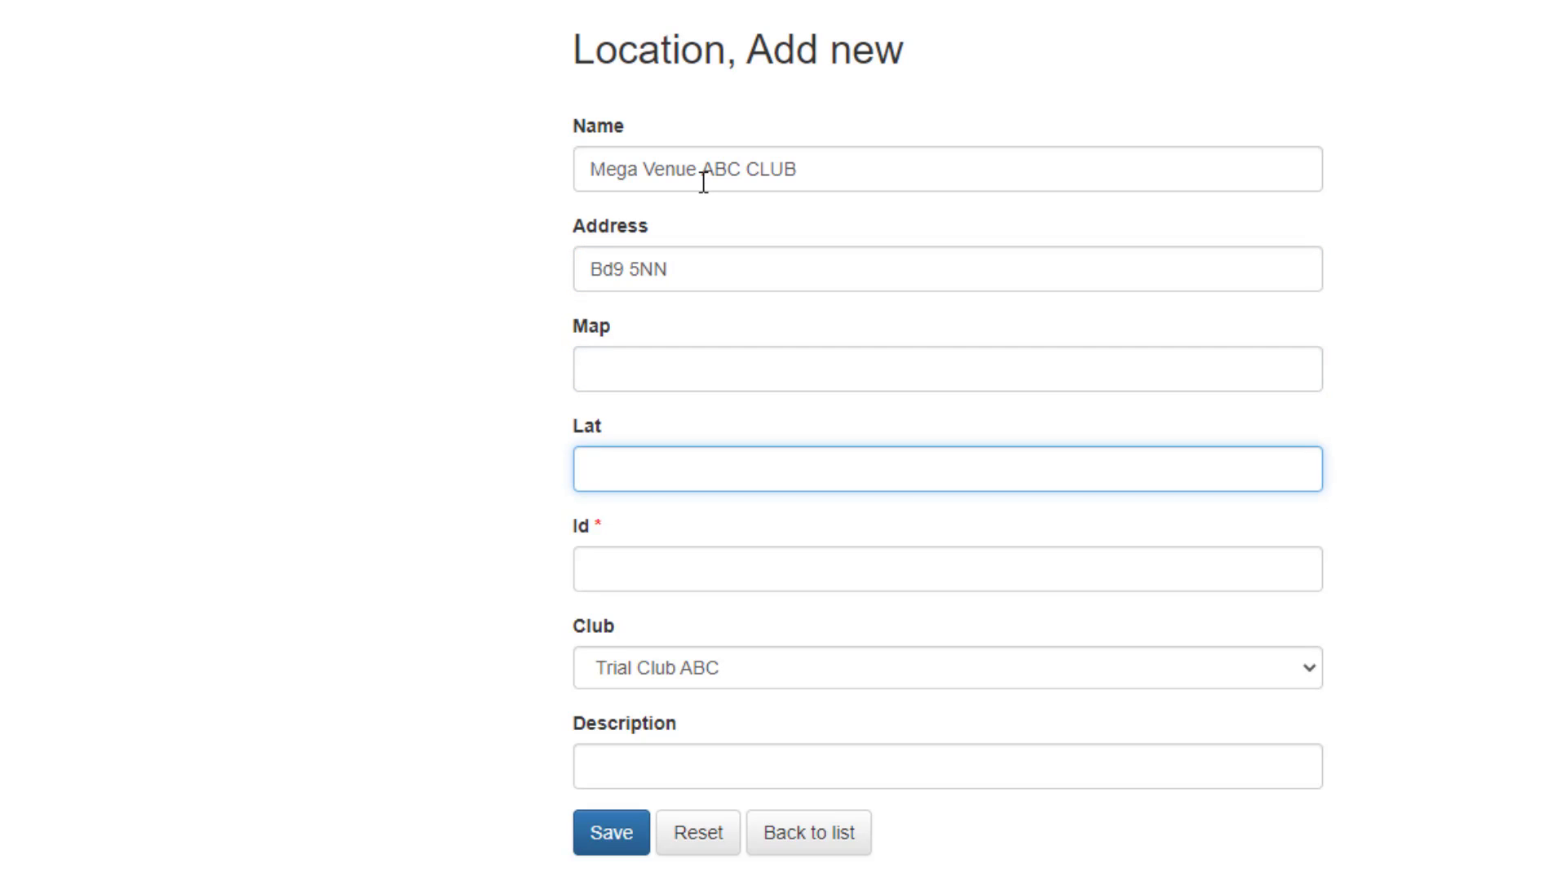
click(611, 356)
click(616, 474)
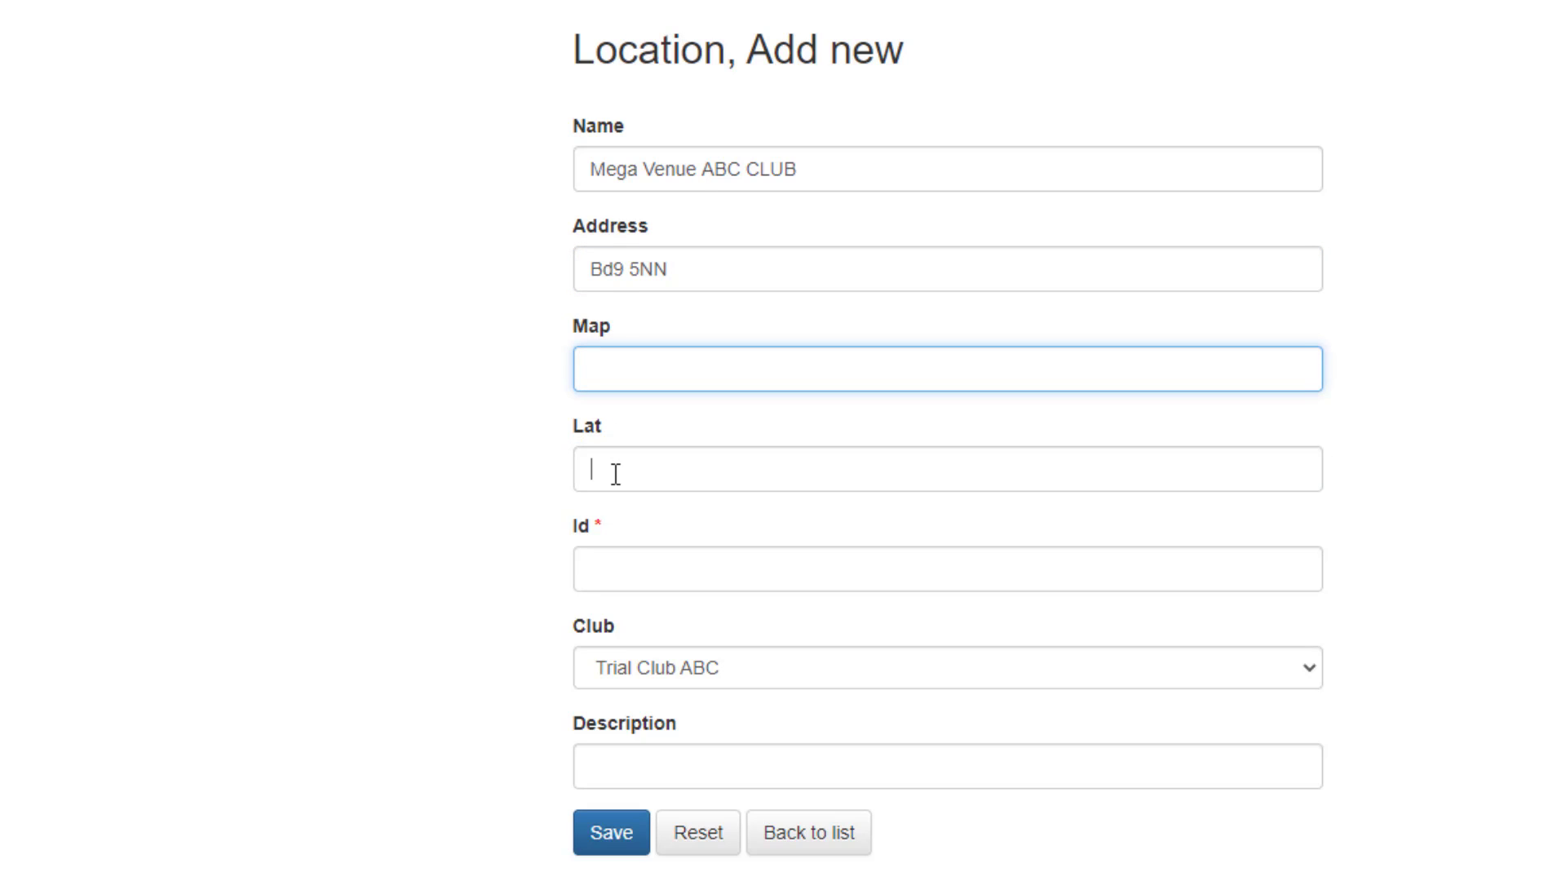
click(596, 375)
click(610, 453)
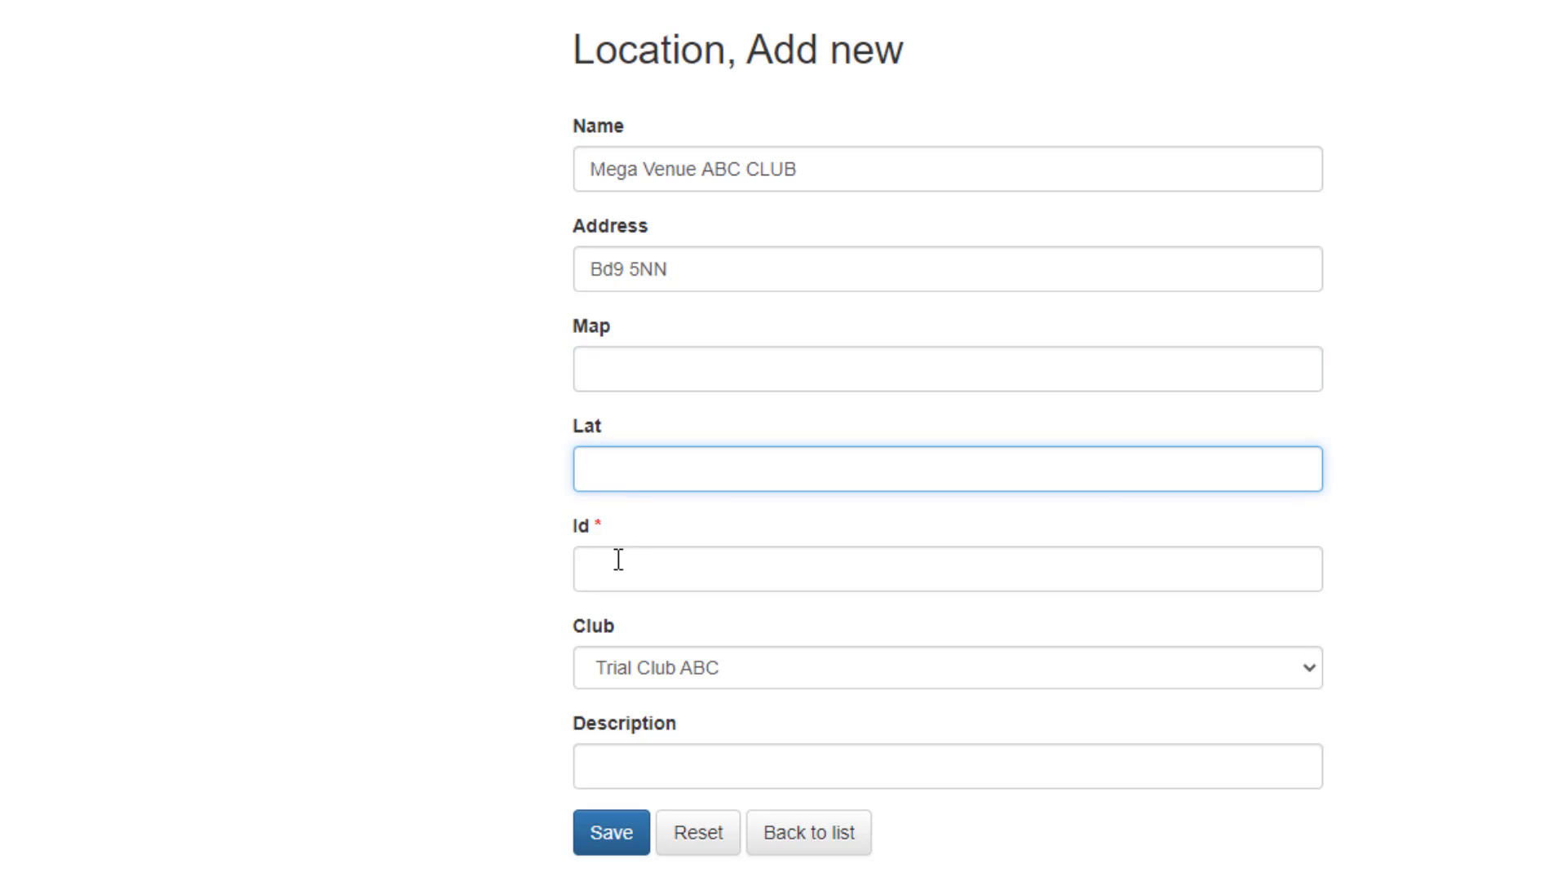
click(611, 562)
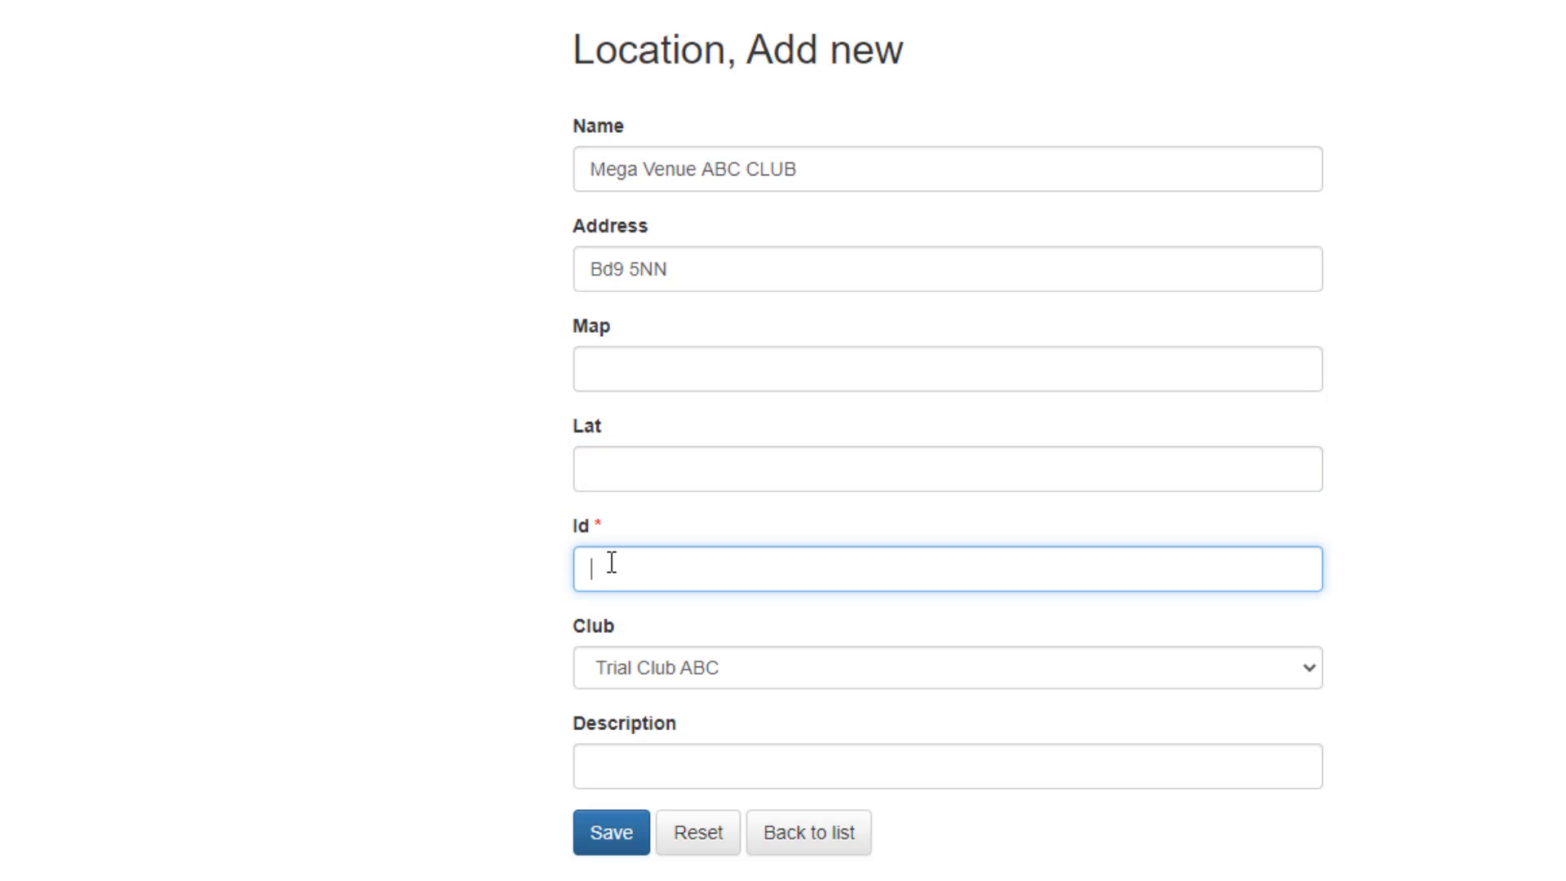
text(12)
click(769, 673)
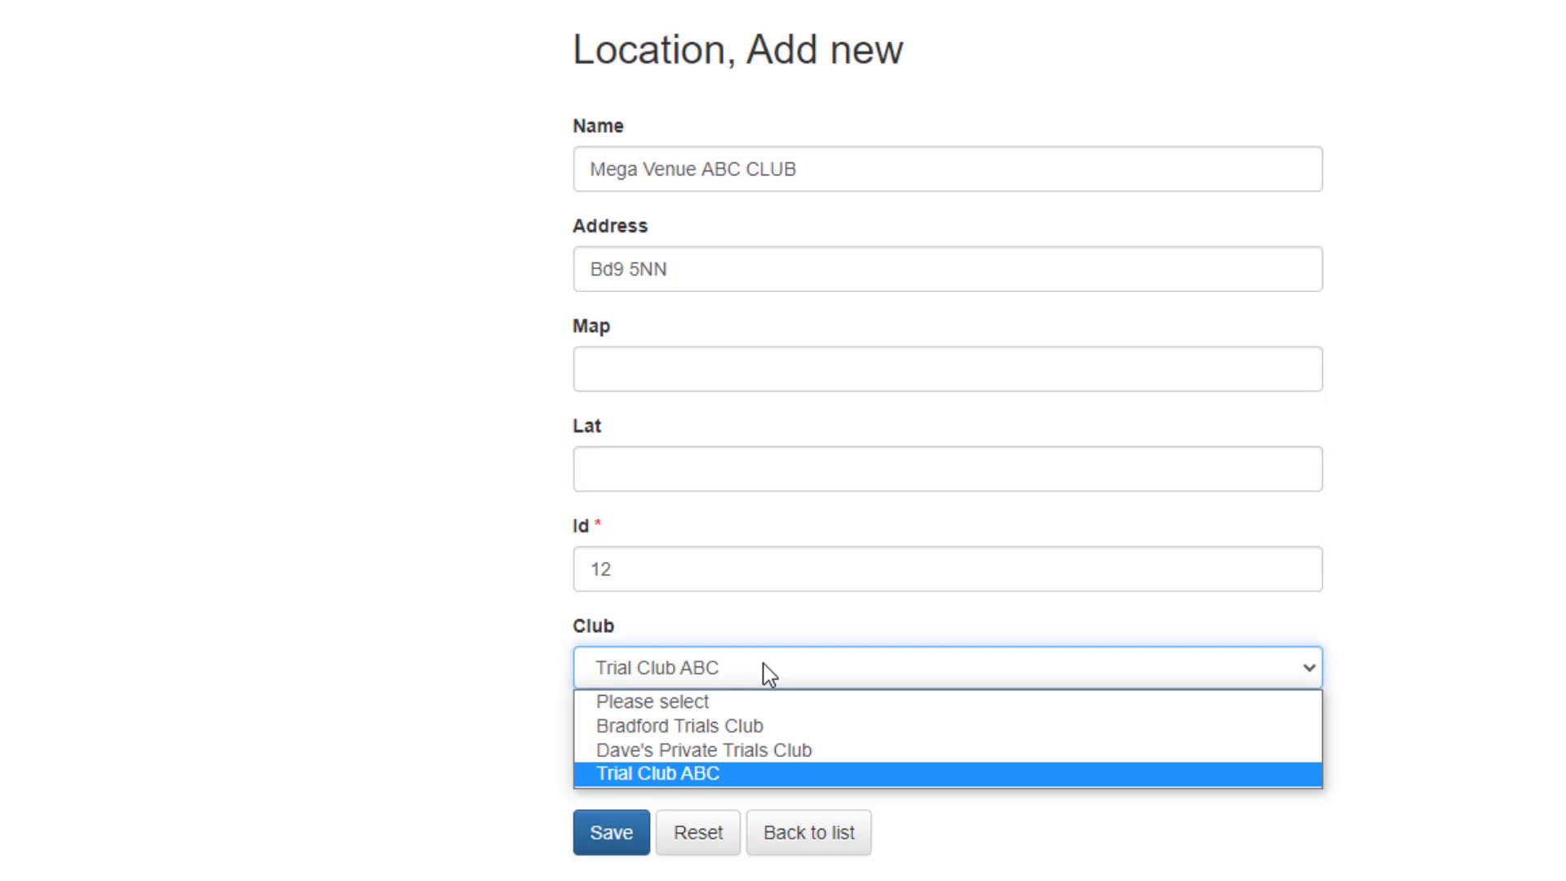
click(640, 774)
Describe the venue as "Rocks, Streams, Good Parking" and try to save the record.
click(670, 758)
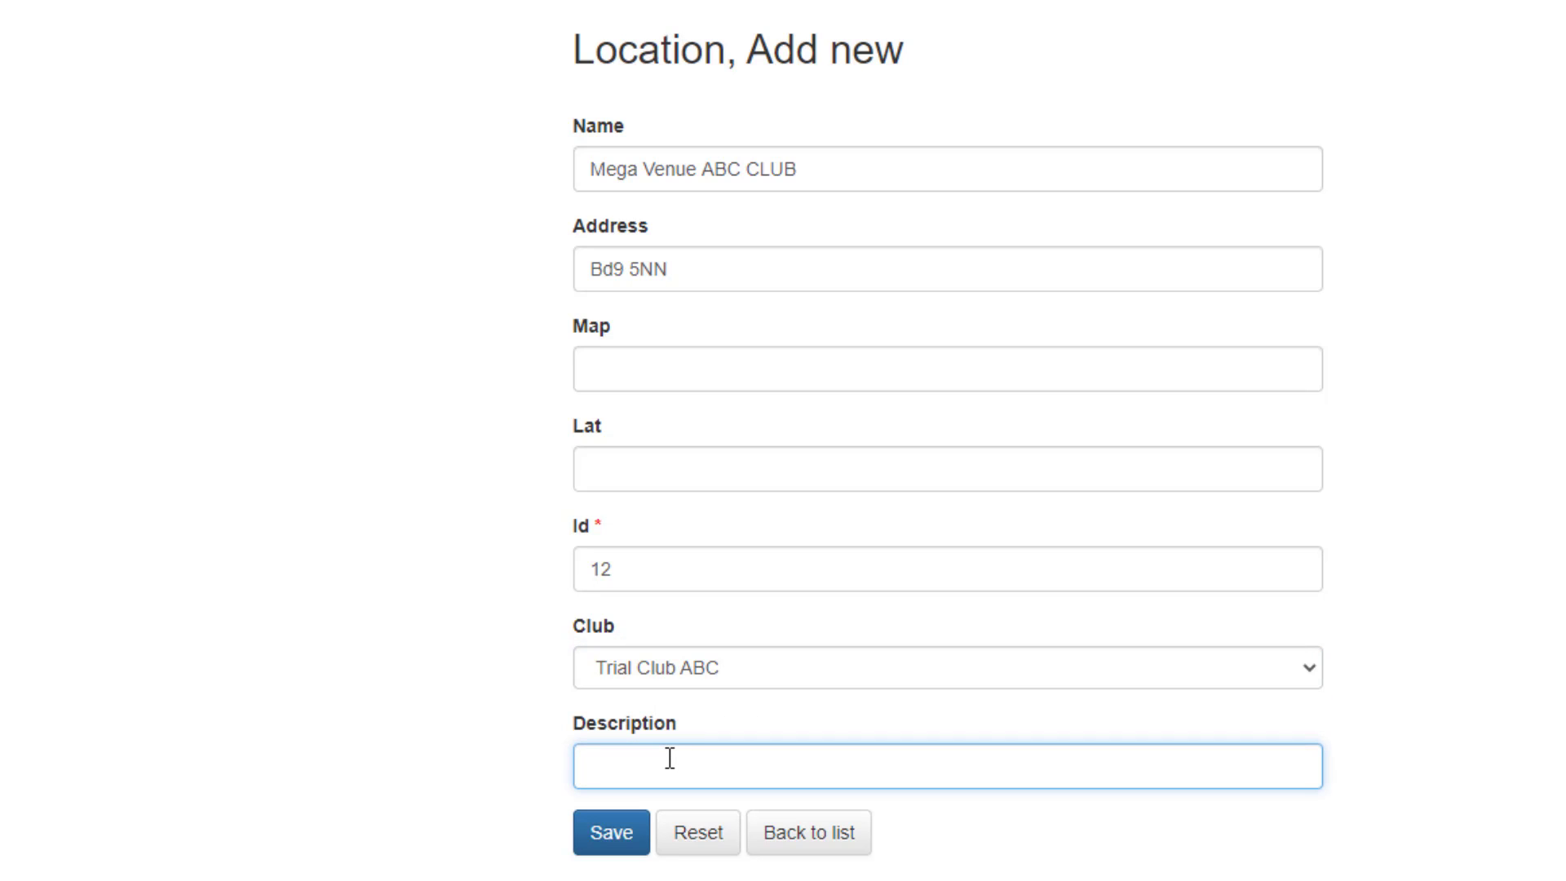
text(Rocks, Streams, Goo)
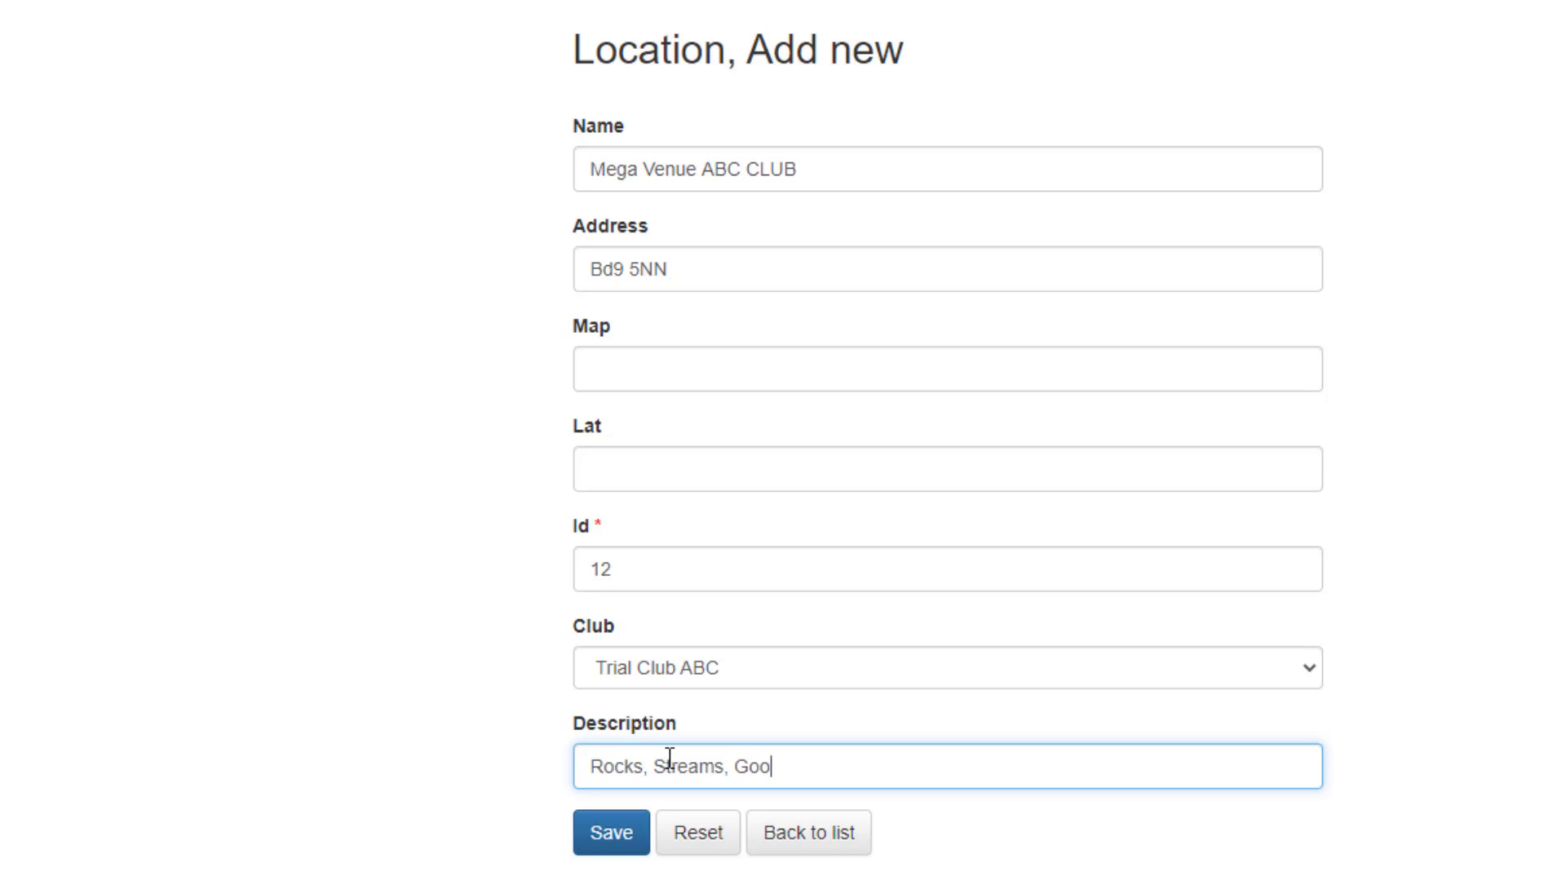
text(d Parking)
click(611, 840)
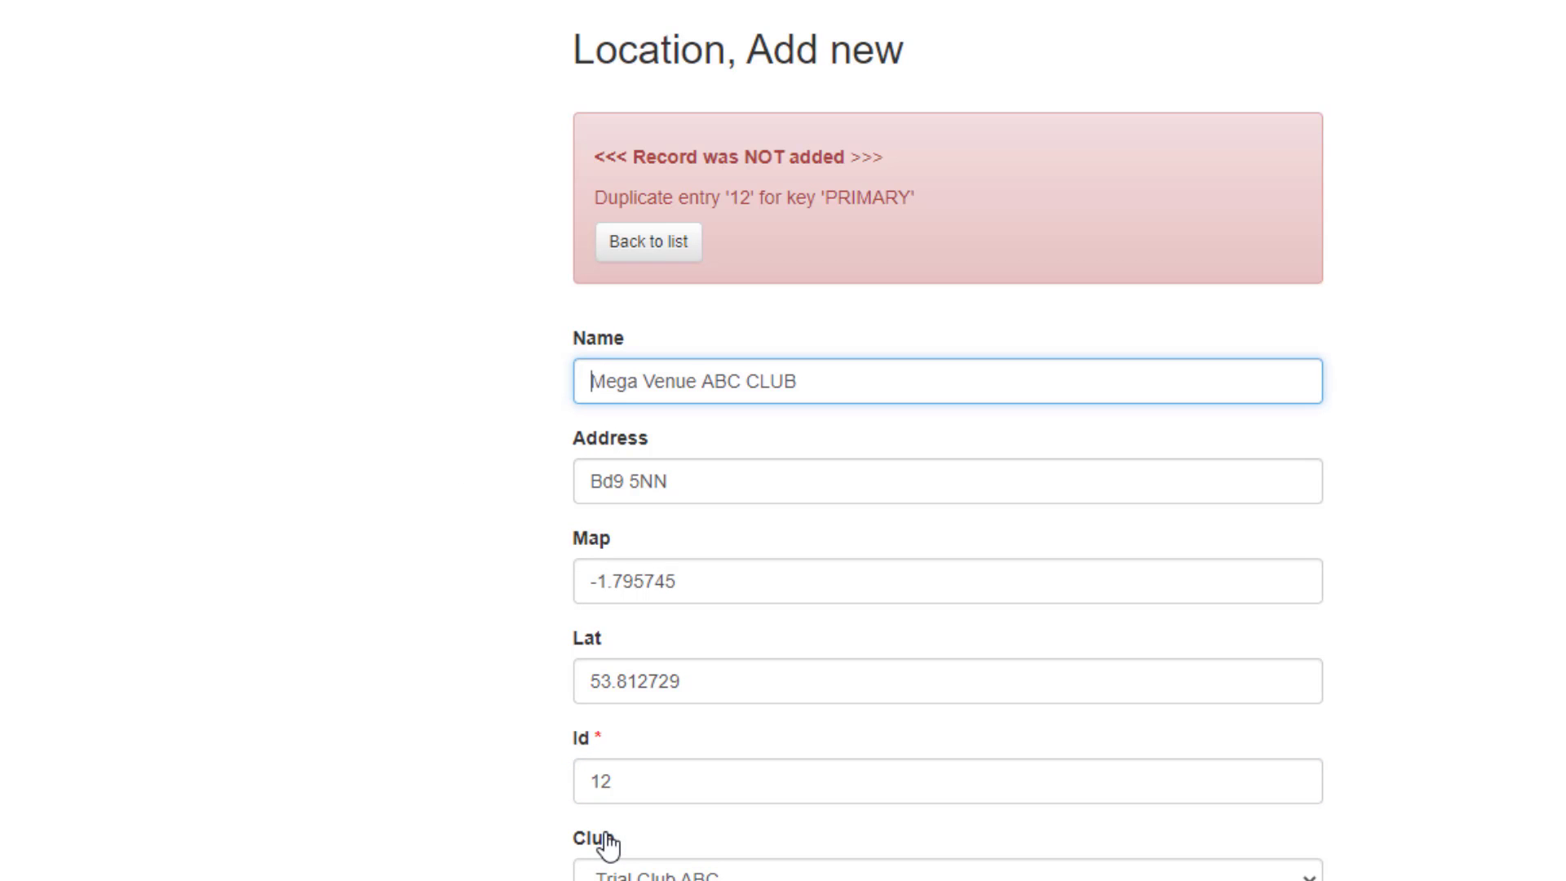
Change the venue's Id to 15 and save the record.
click(633, 785)
key(BackSpace)
key(BackSpace)
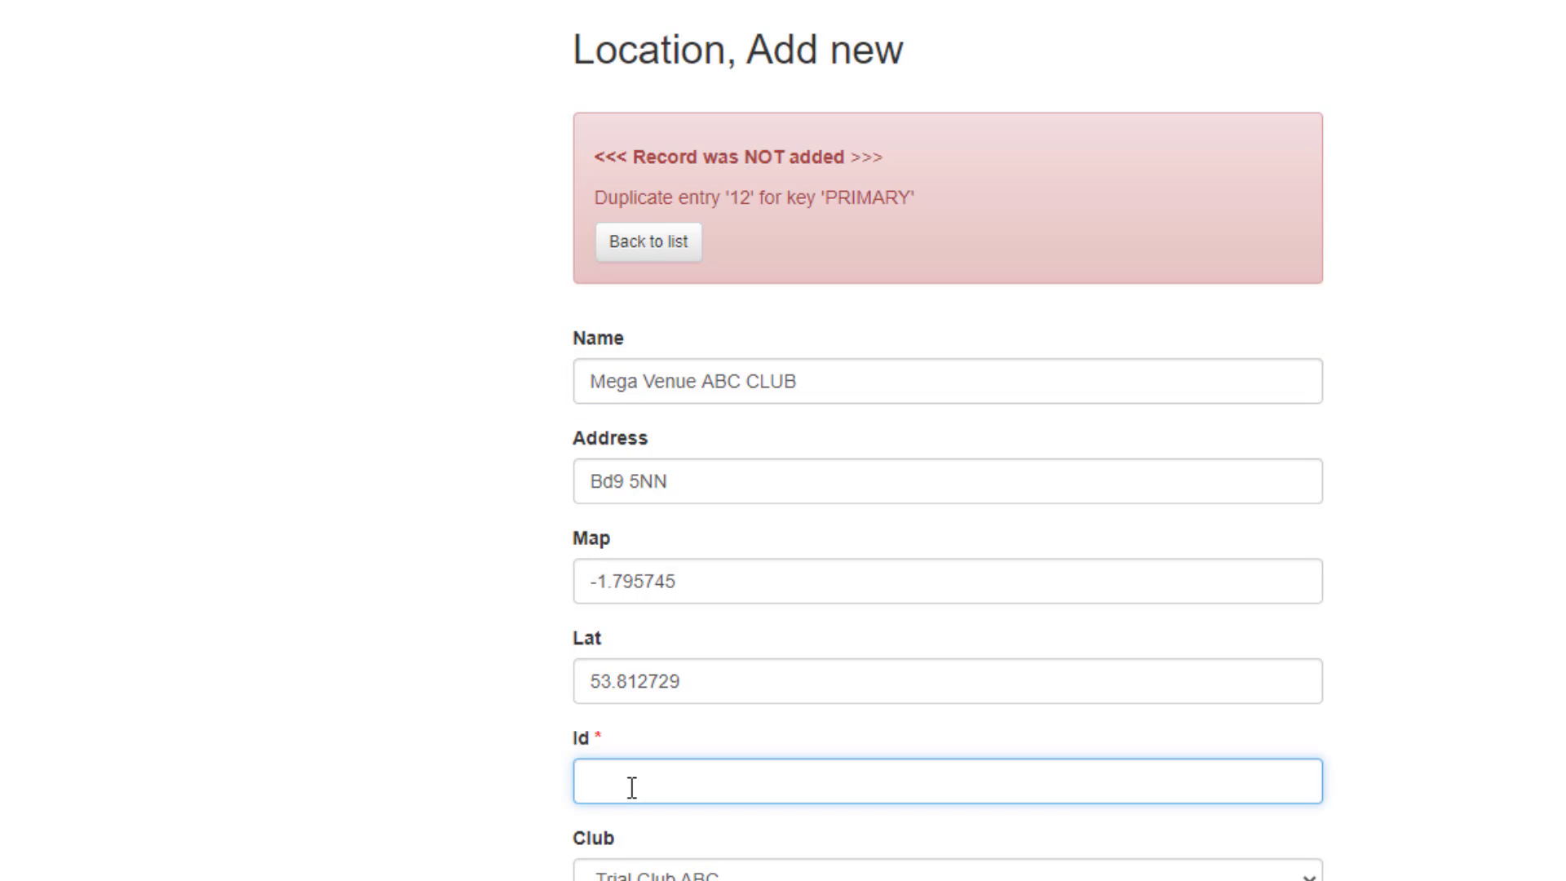
text(15)
key(Return)
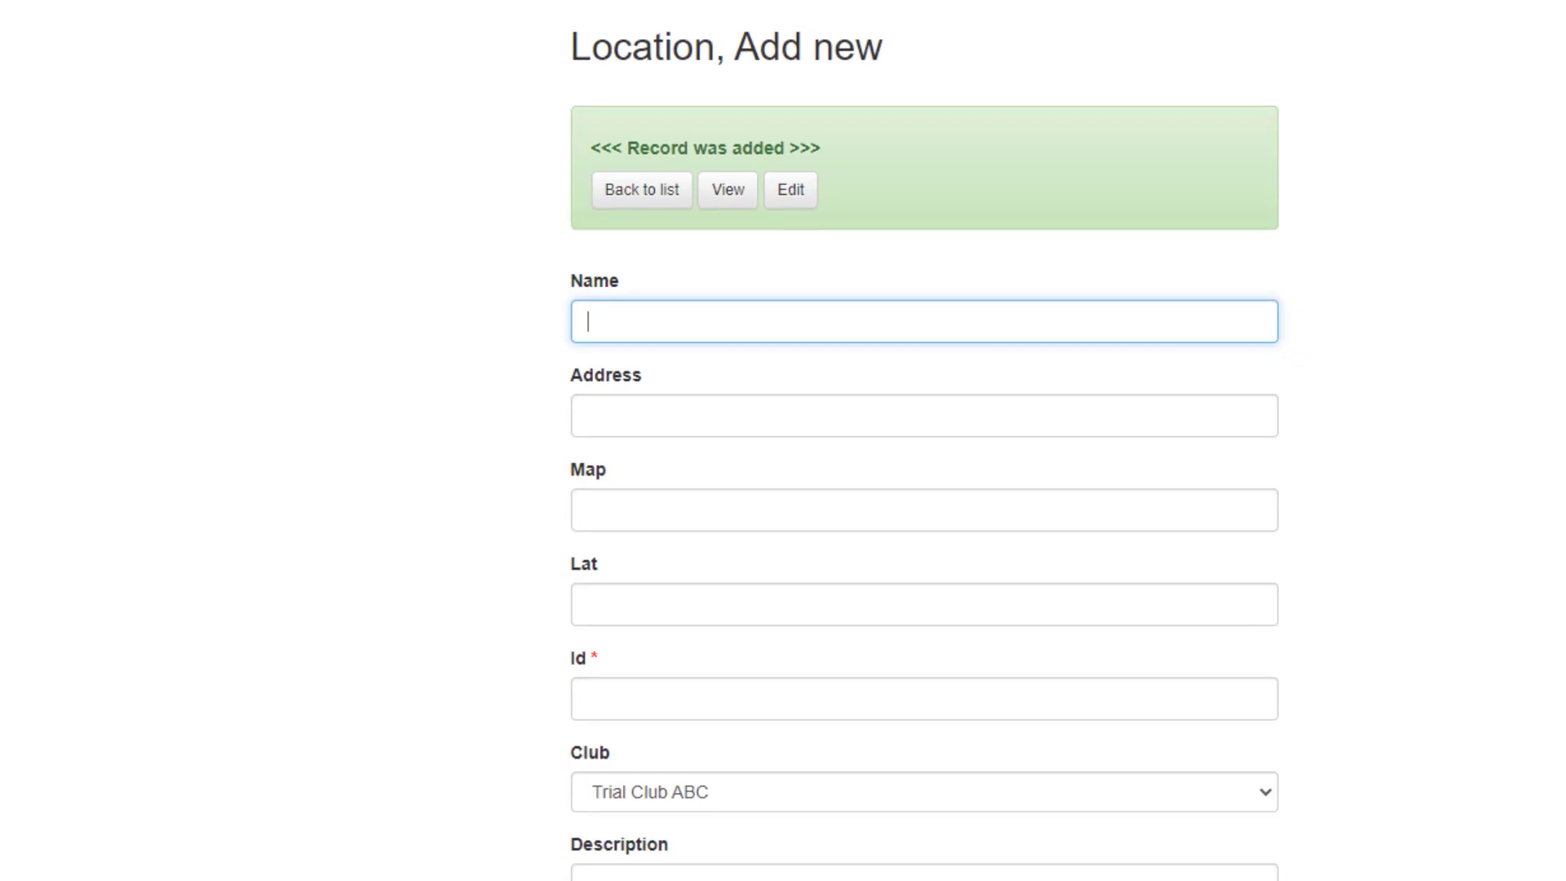
Return to the venues list and examine the mapped location of Mega Venue ABC CLUB at different zoom levels.
click(593, 127)
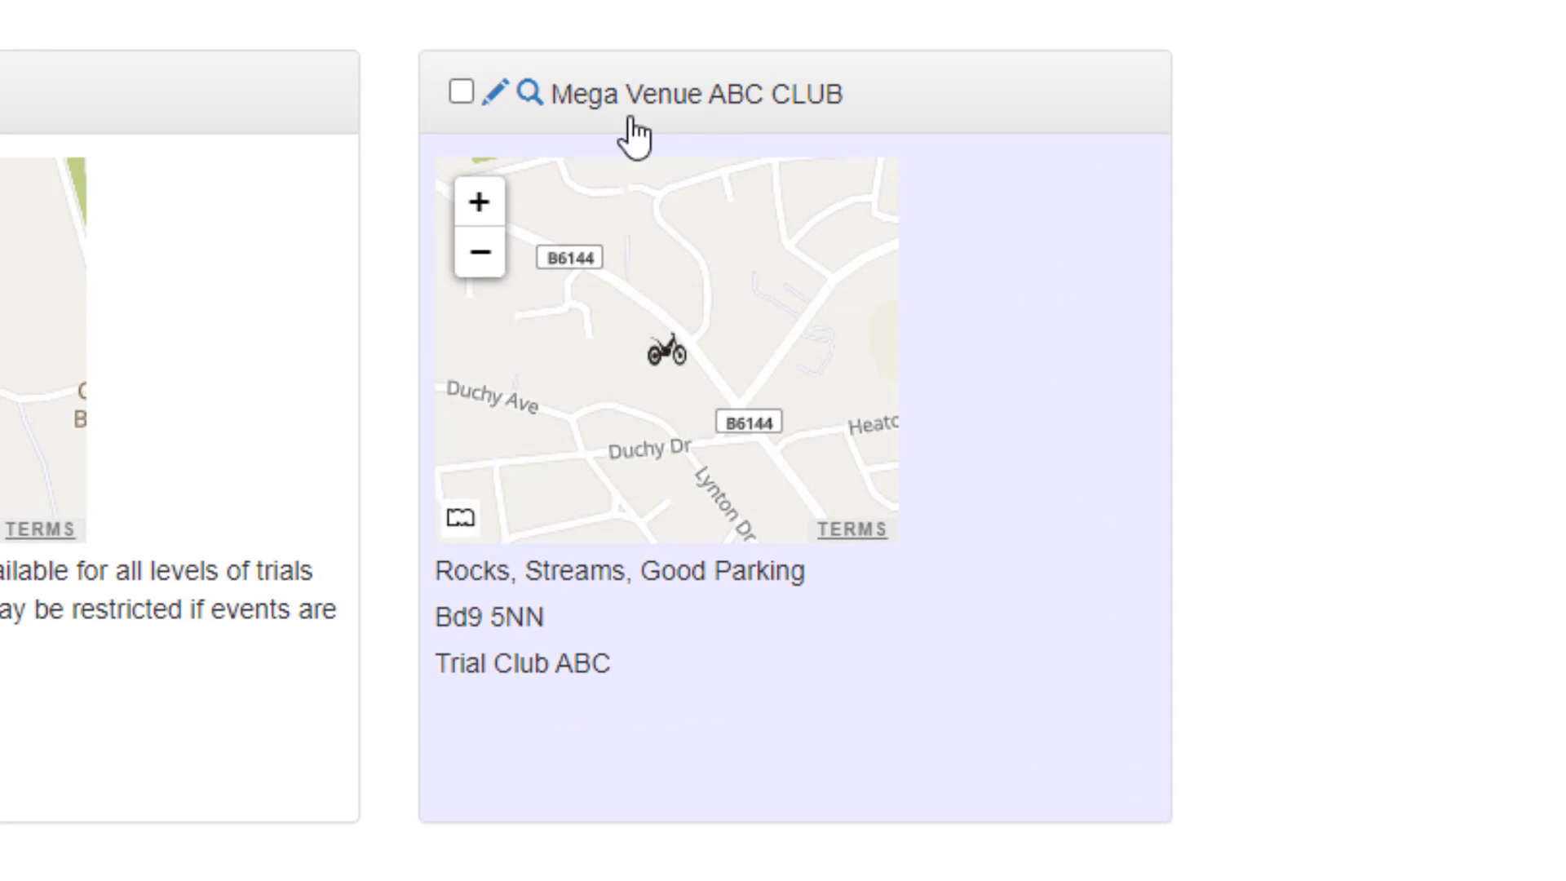
scroll(703, 448, up, 1)
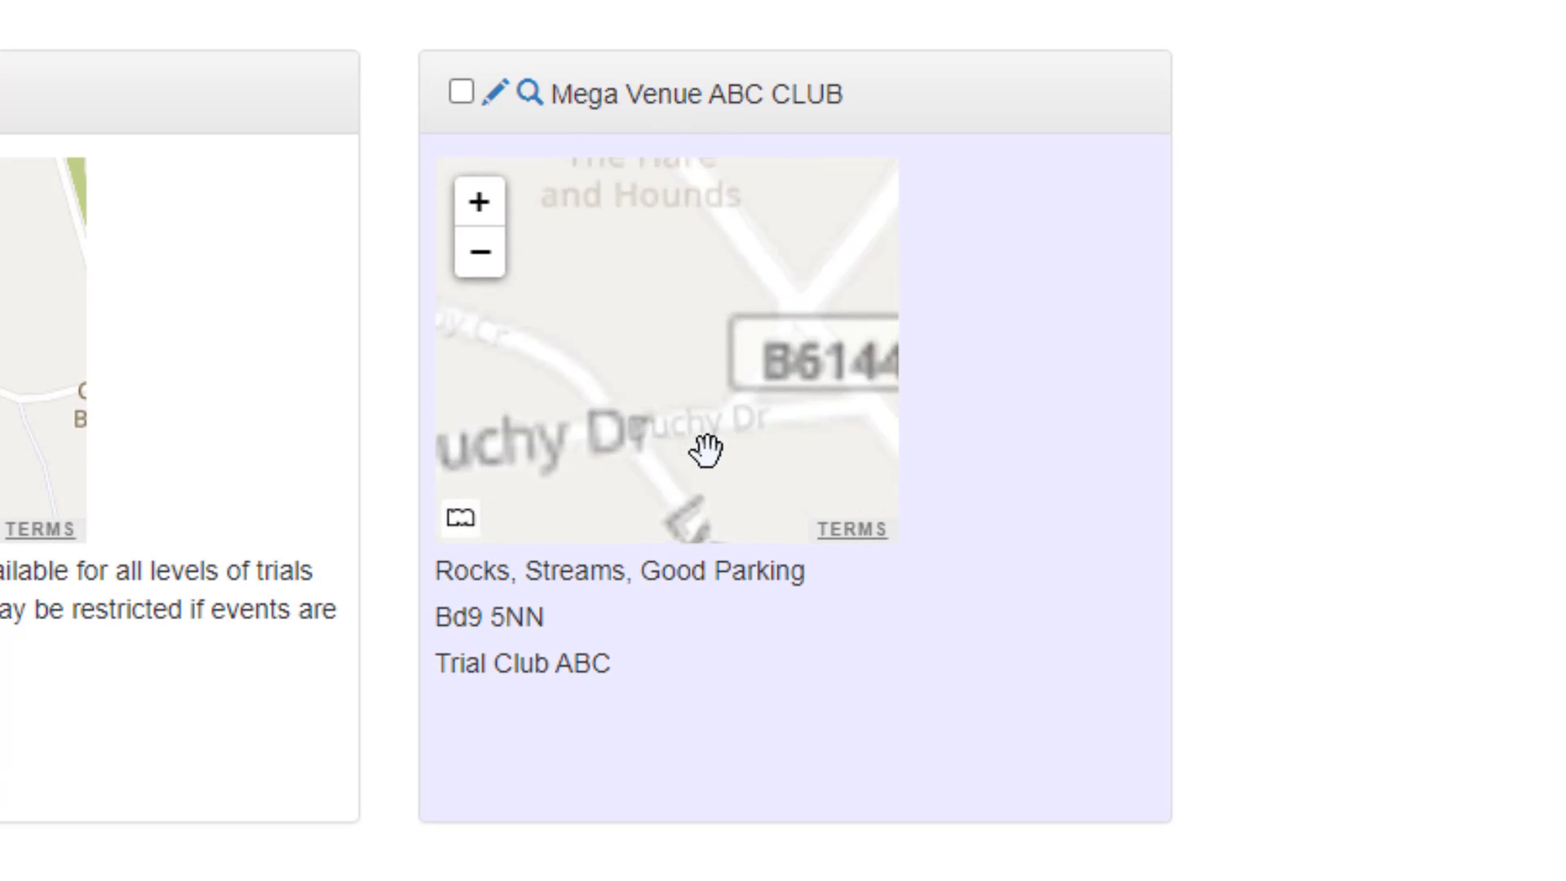
scroll(635, 318, down, 1)
mouse_move(653, 346)
mouse_down()
mouse_move(698, 419)
mouse_move(667, 409)
mouse_up()
scroll(667, 383, up, 1)
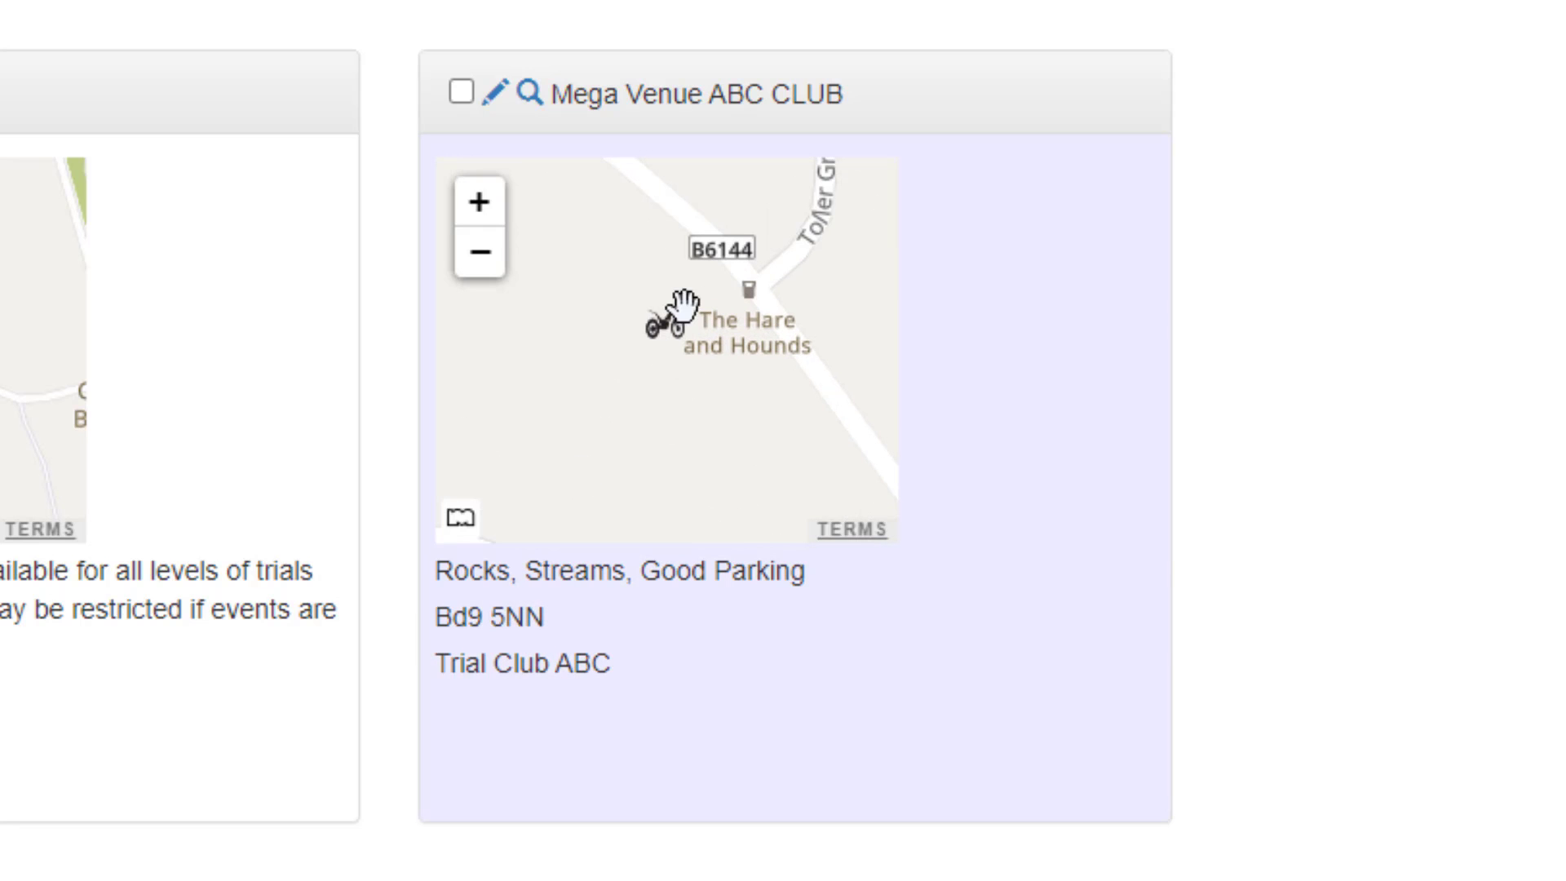
scroll(656, 334, down, 1)
scroll(662, 359, down, 2)
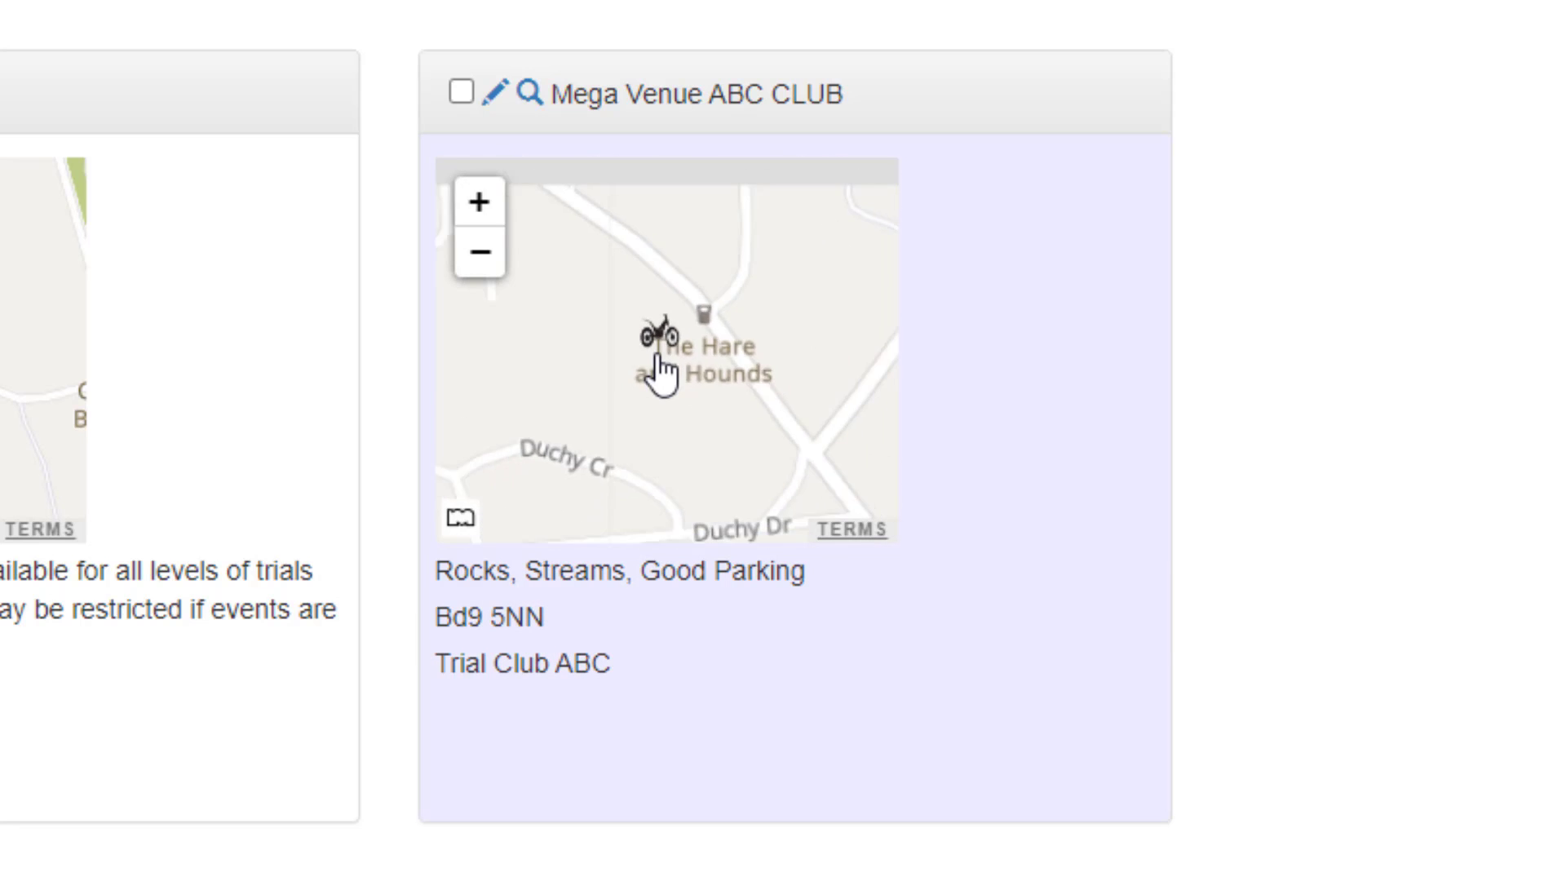
scroll(657, 367, up, 2)
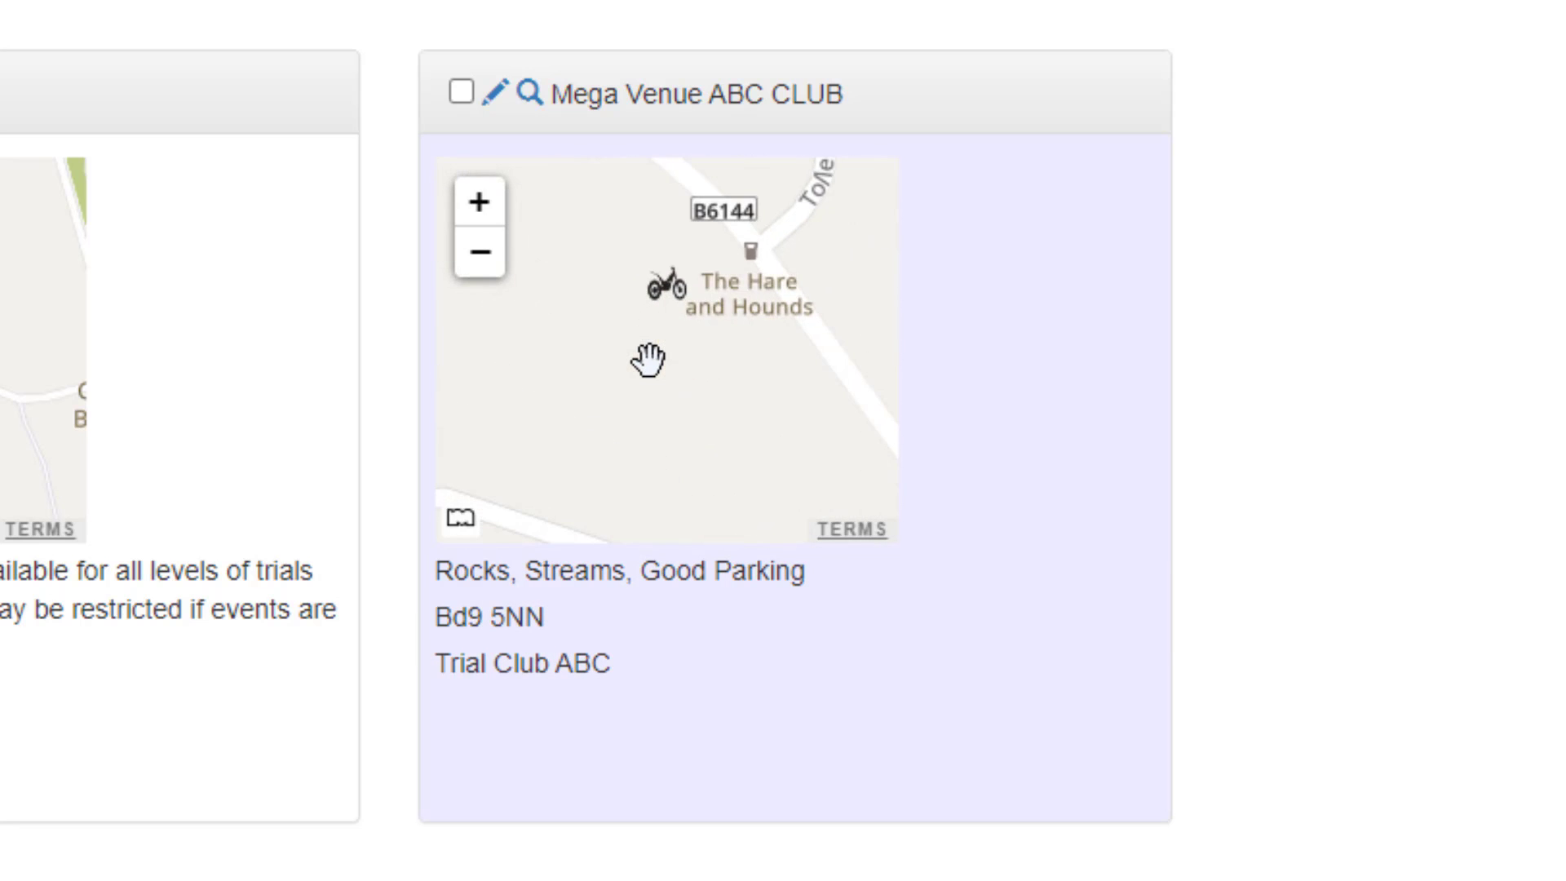
scroll(644, 356, down, 1)
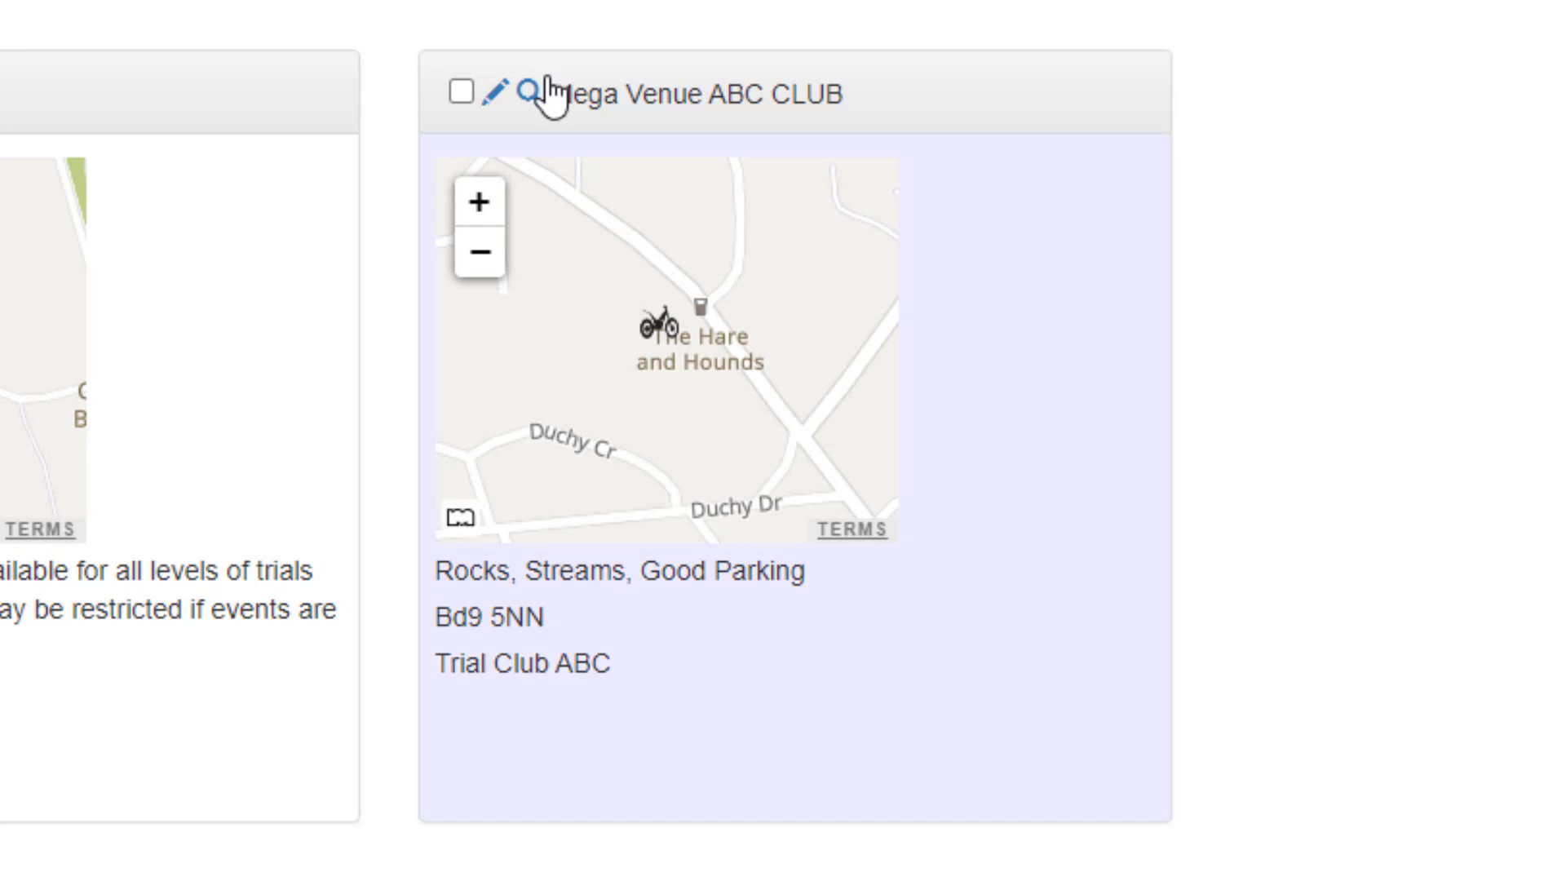
Open the Mega Venue ABC CLUB record for editing to view its fields, and return to the venues list.
click(495, 95)
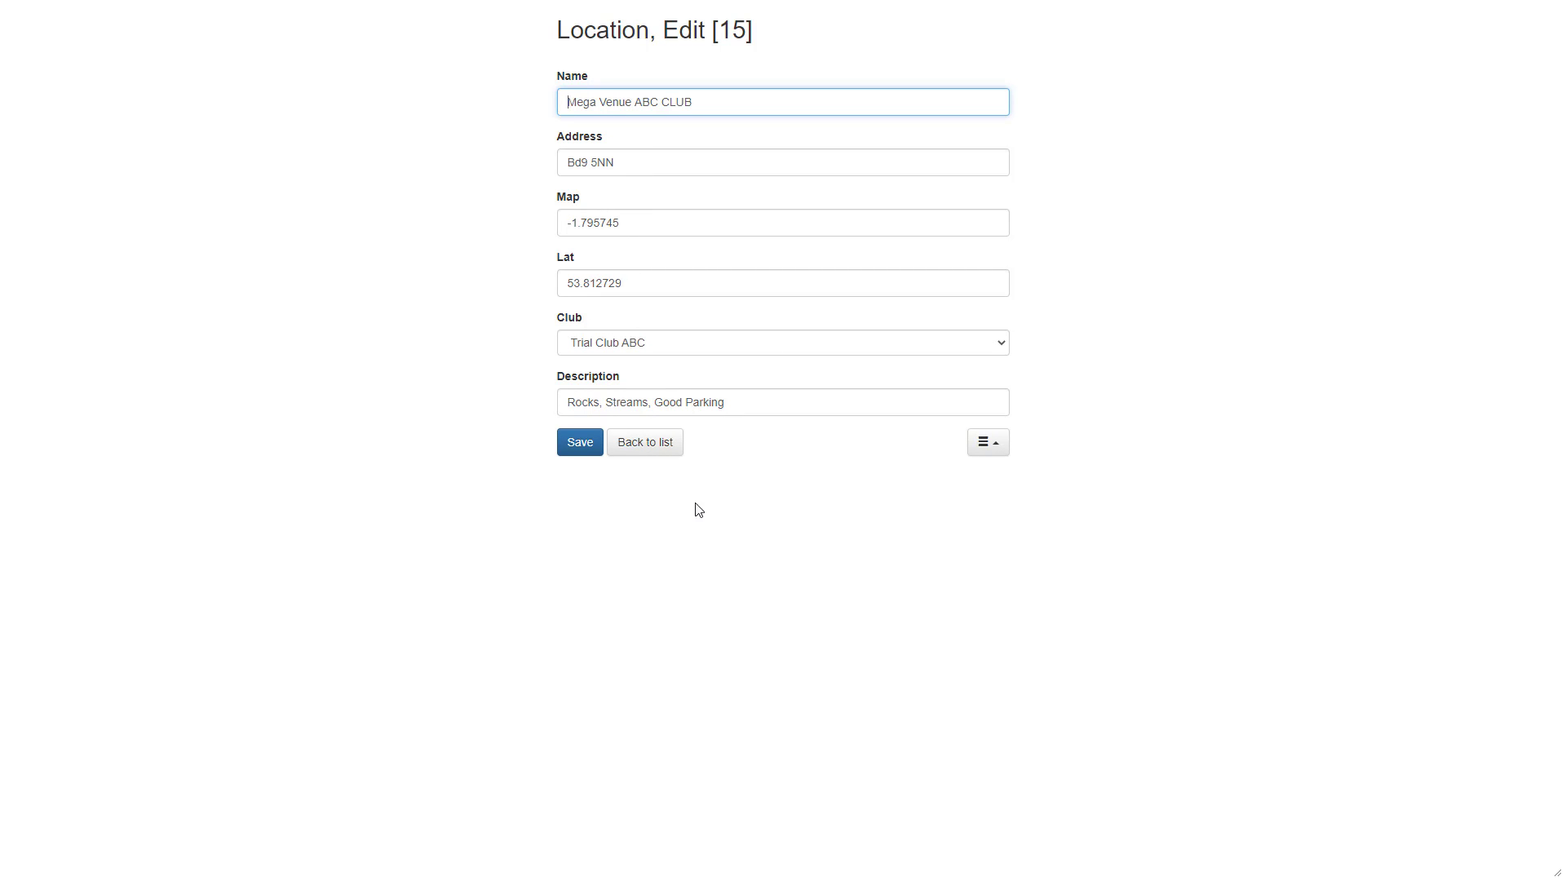
click(649, 458)
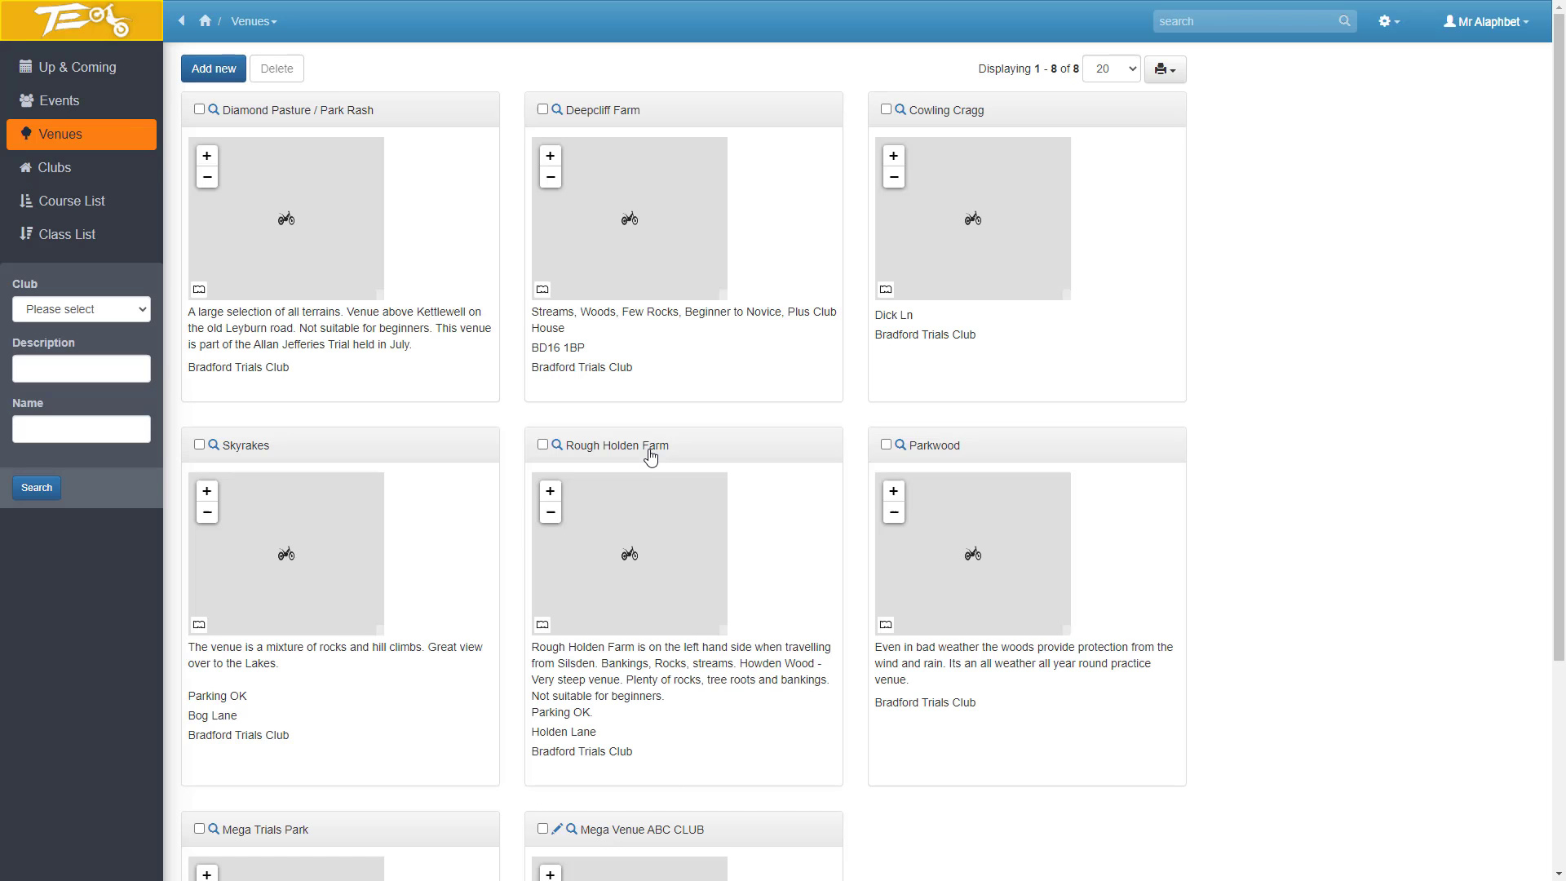
scroll(667, 524, down, 4)
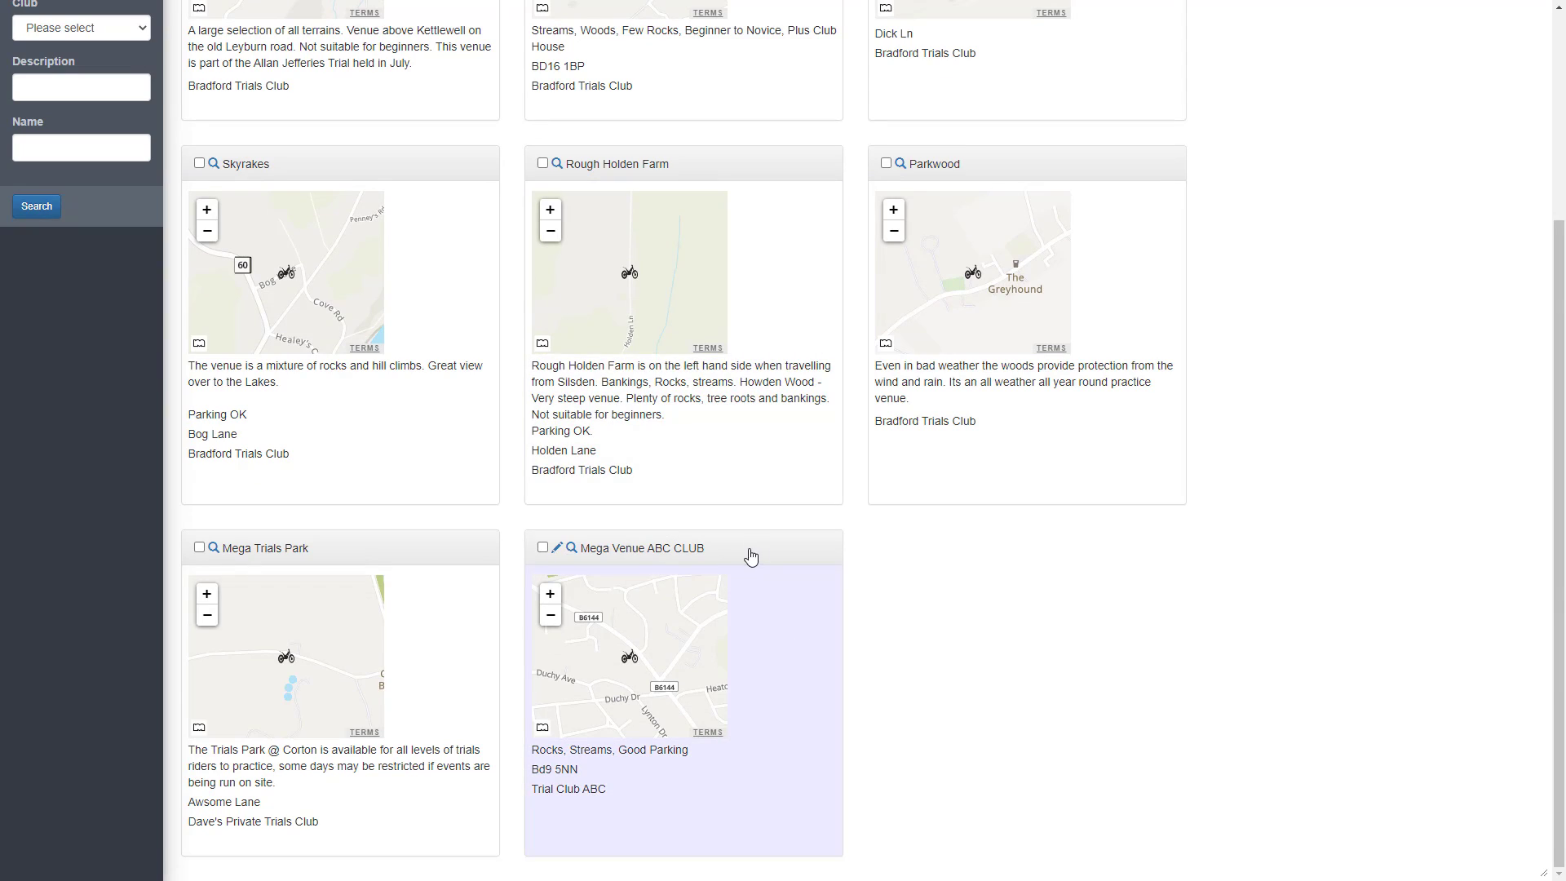
scroll(734, 538, up, 4)
scroll(493, 566, down, 1)
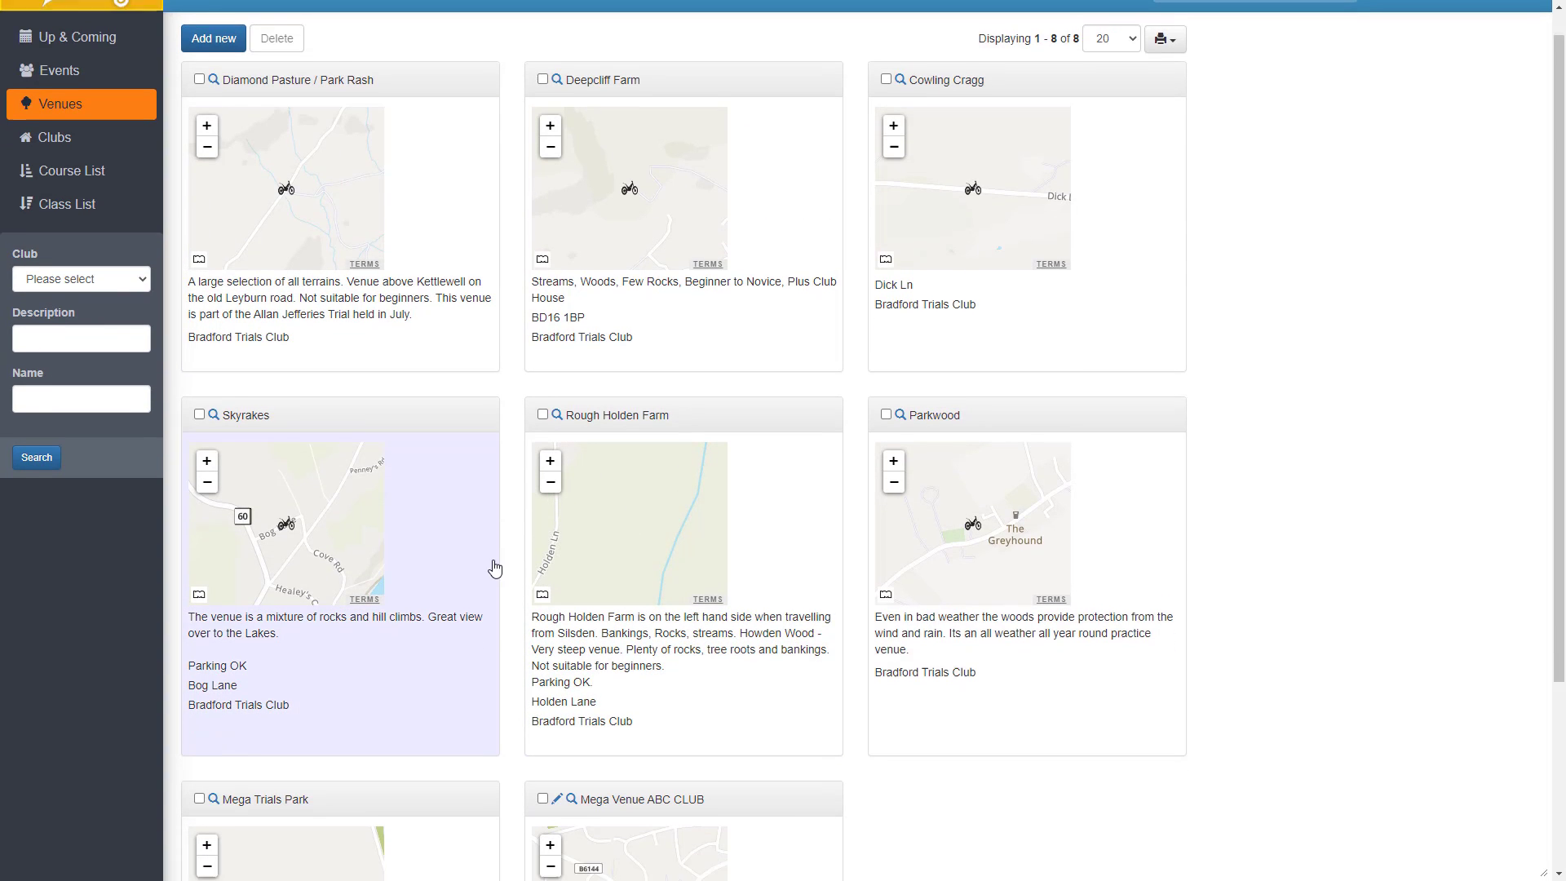
scroll(270, 459, up, 2)
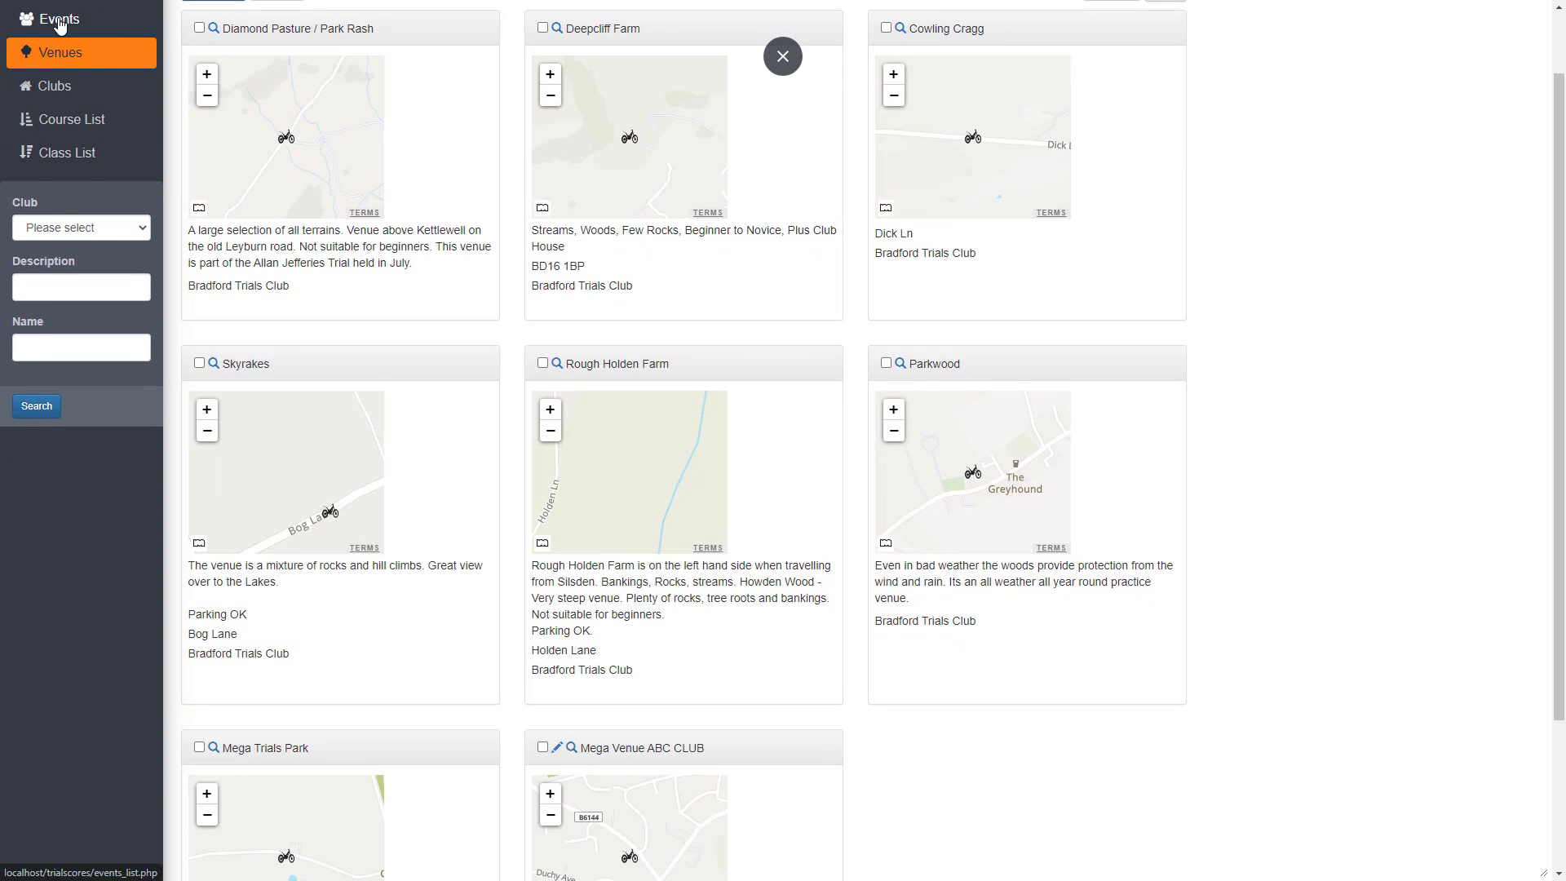
Start a new record in the events list and name the event "XMAS Trials ABC Club 2020".
click(59, 21)
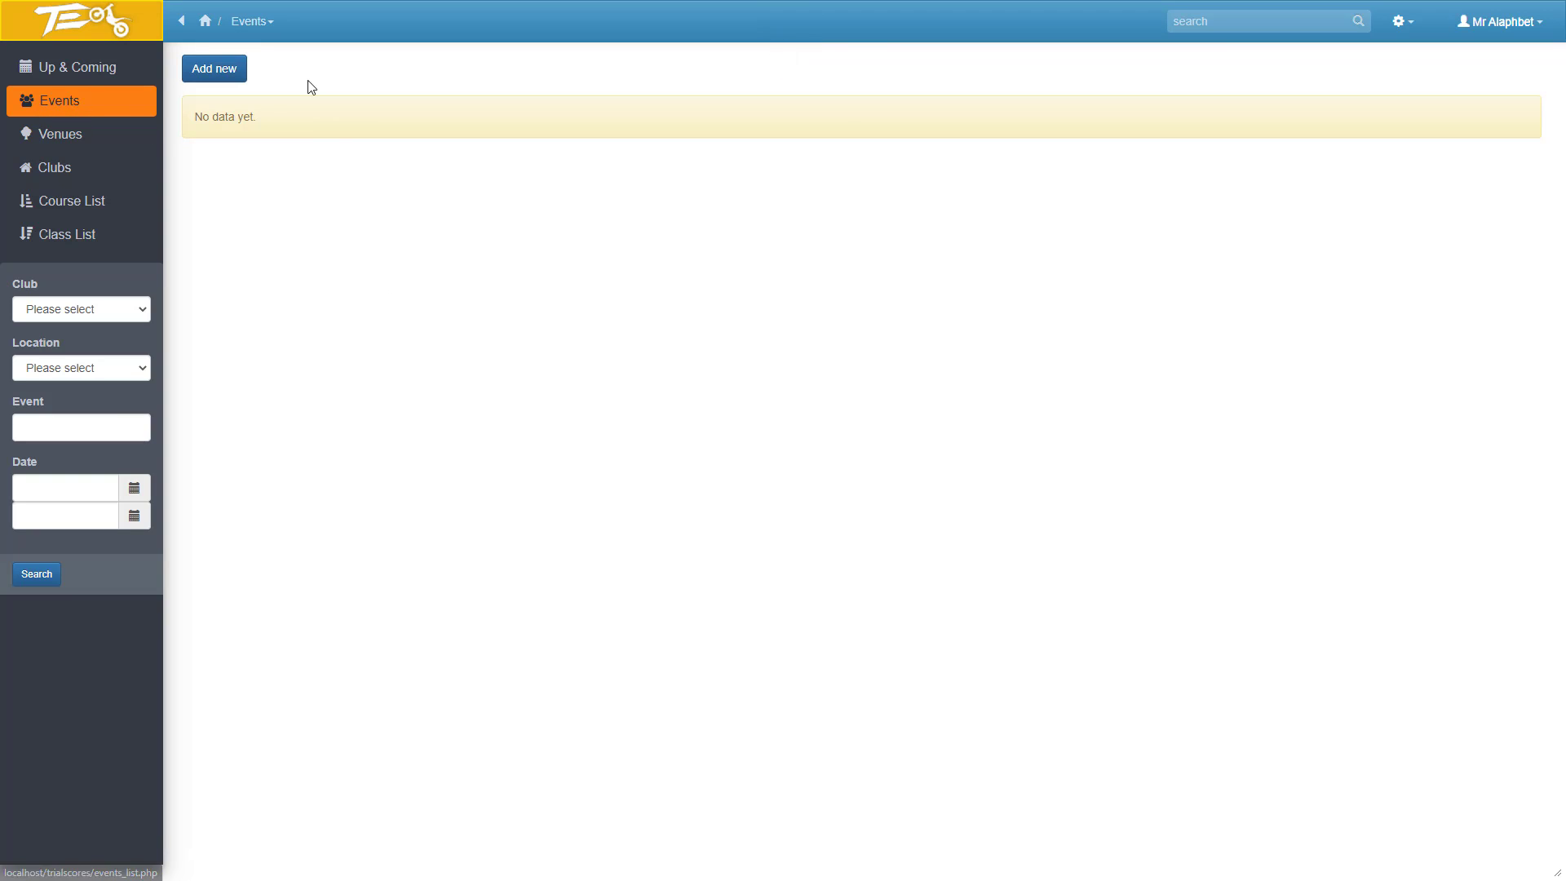
click(217, 69)
text(XMAS)
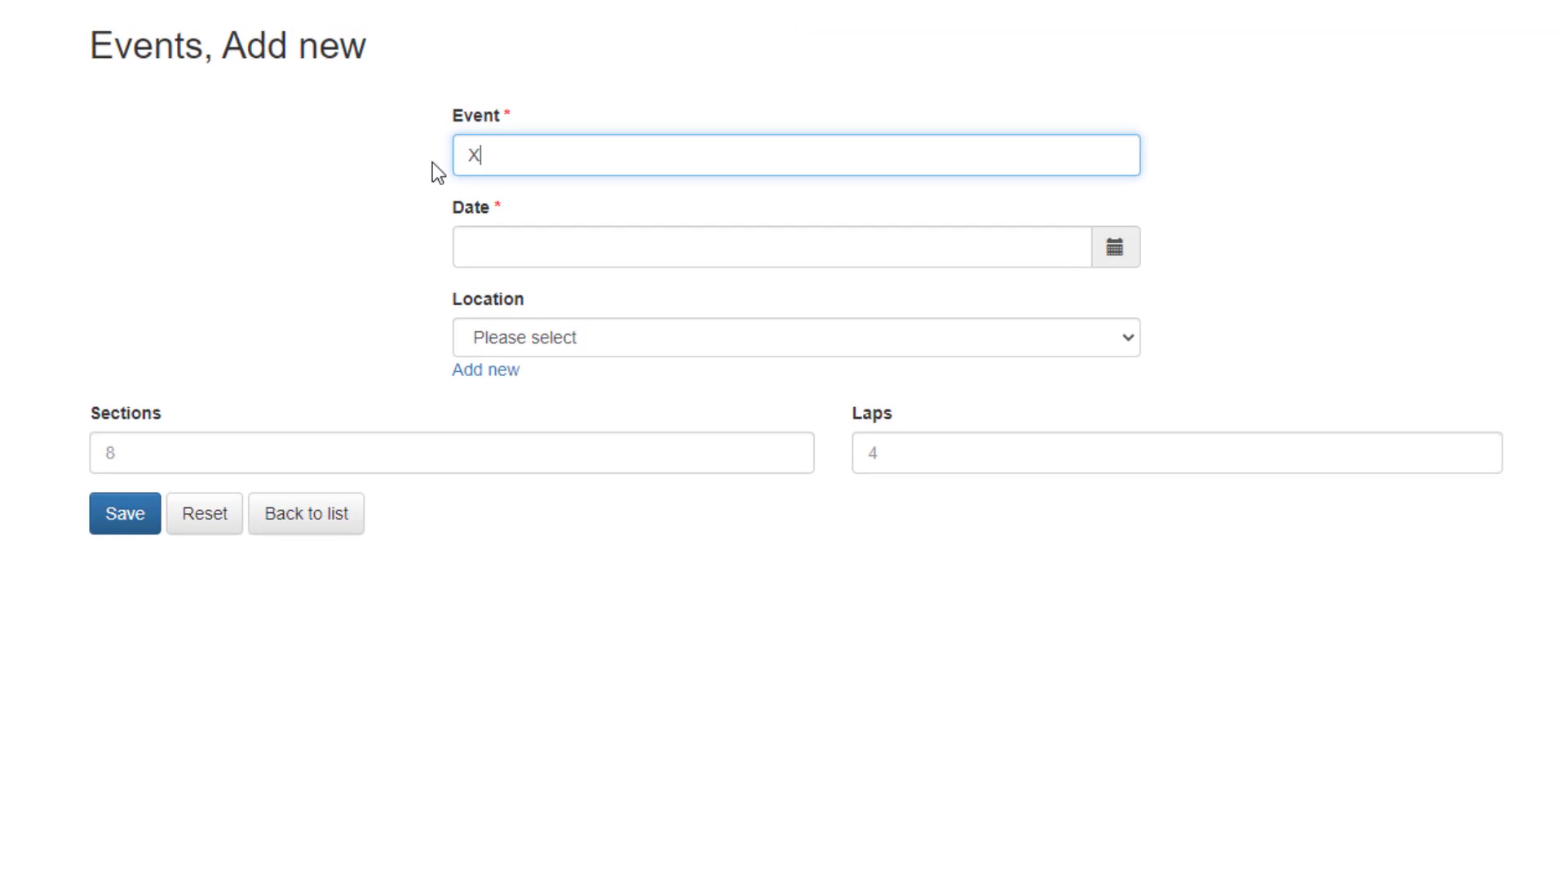
text( Trial)
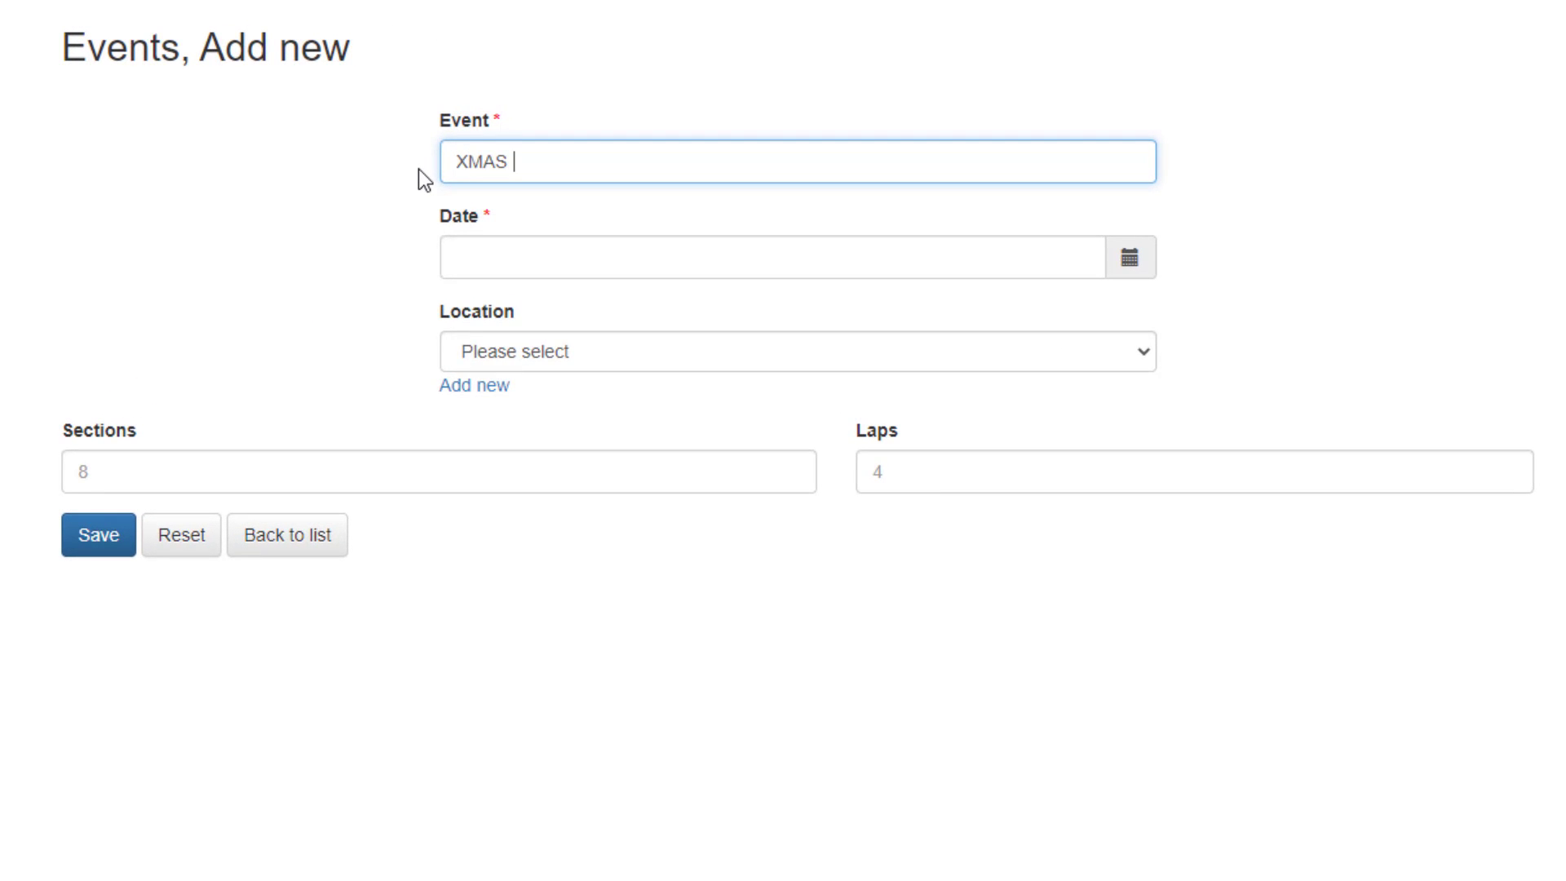
text(s ABC Club 2020)
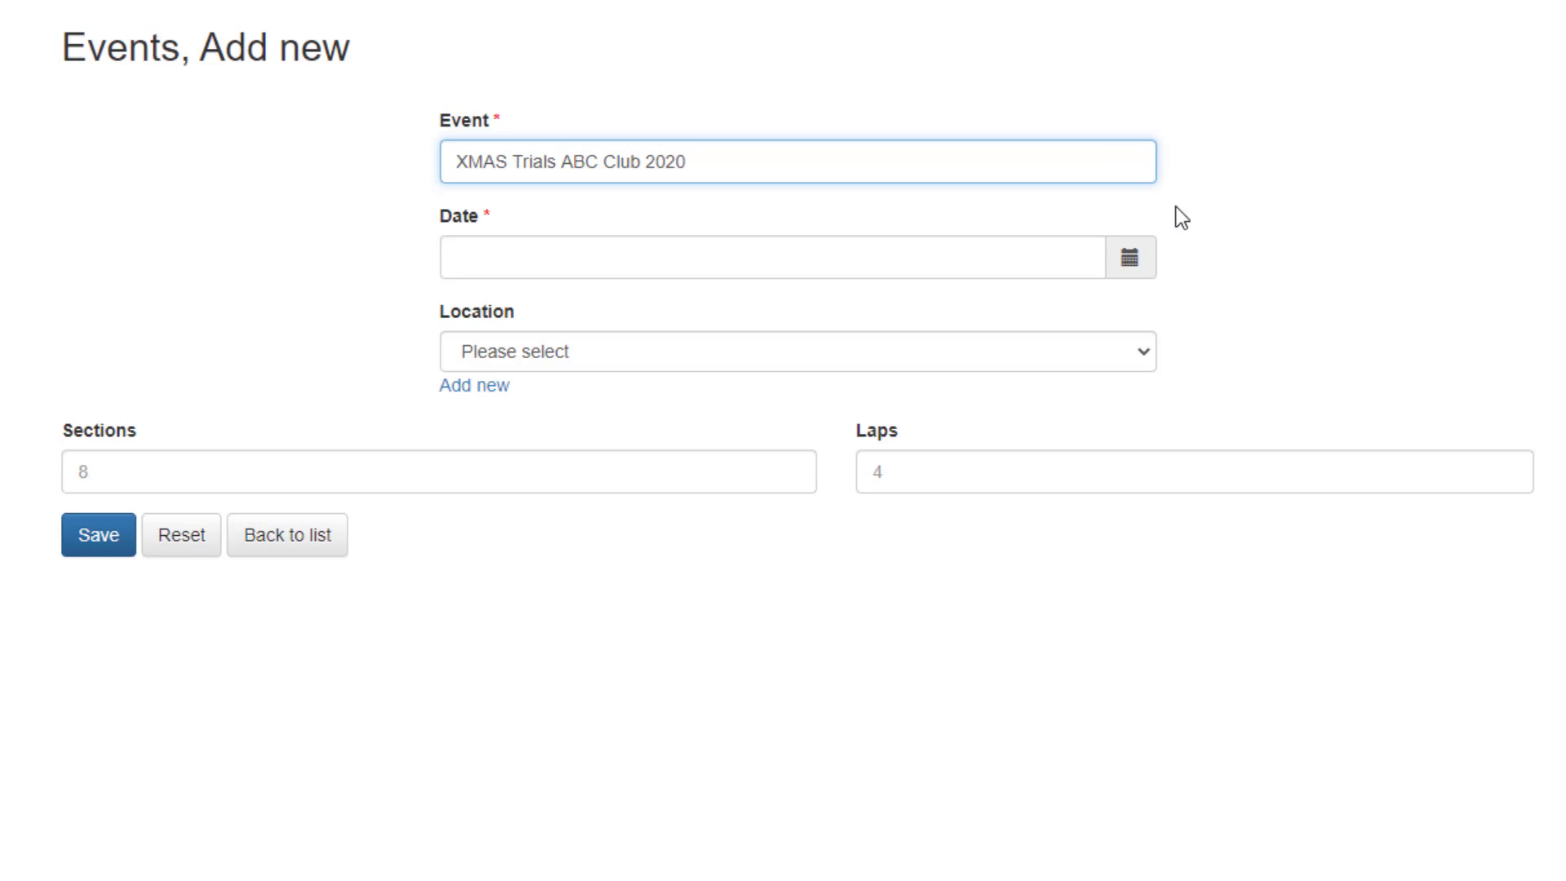
Set the event's date to 26/12/2020 and its start time to 13:00:00.
click(1142, 258)
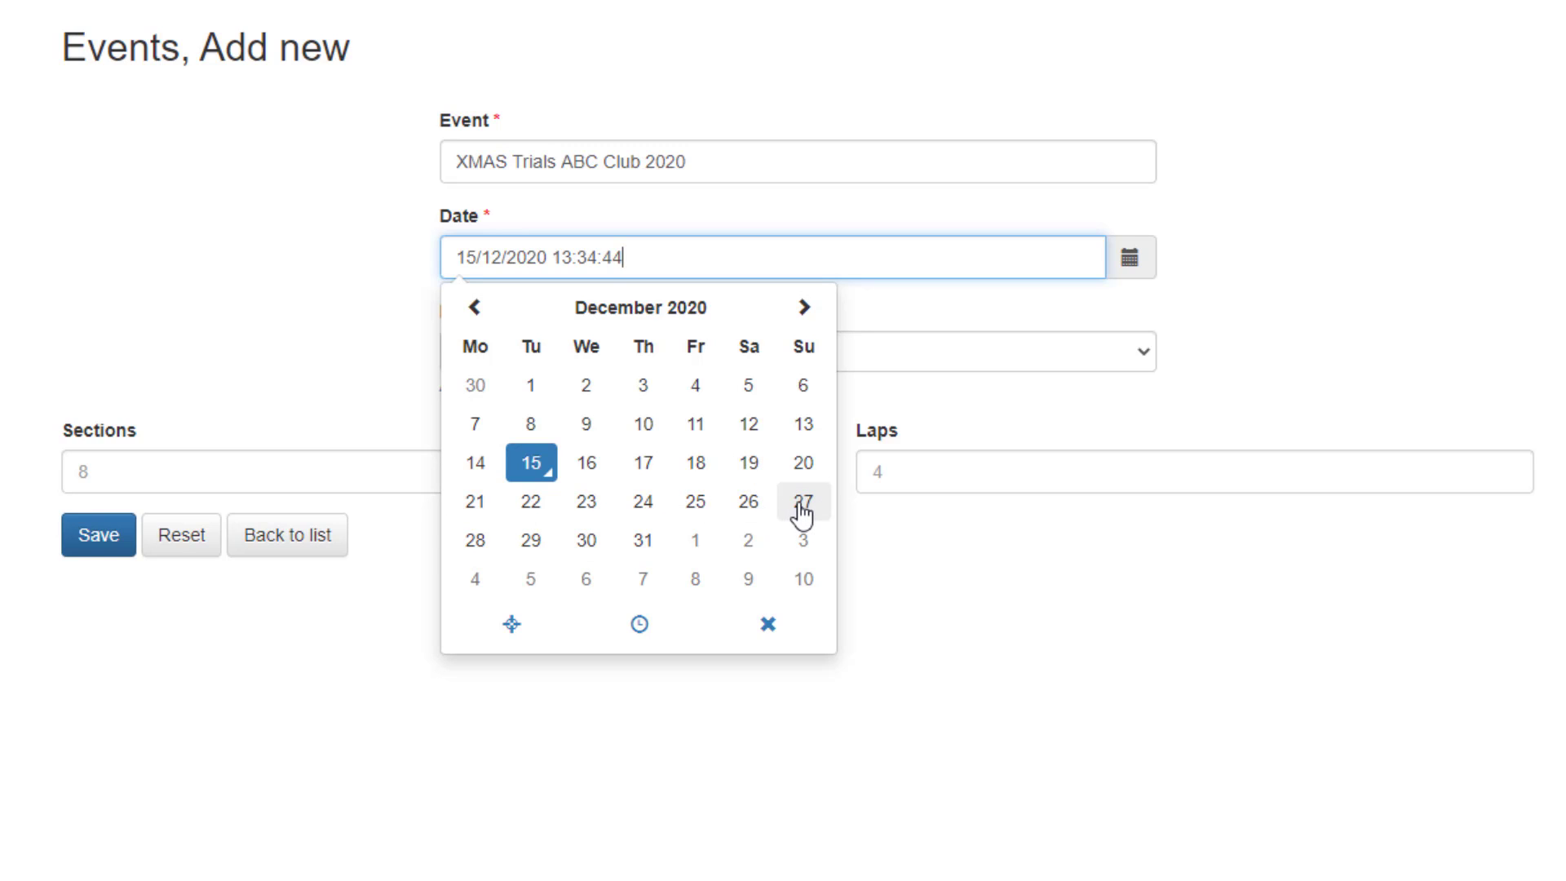
click(748, 504)
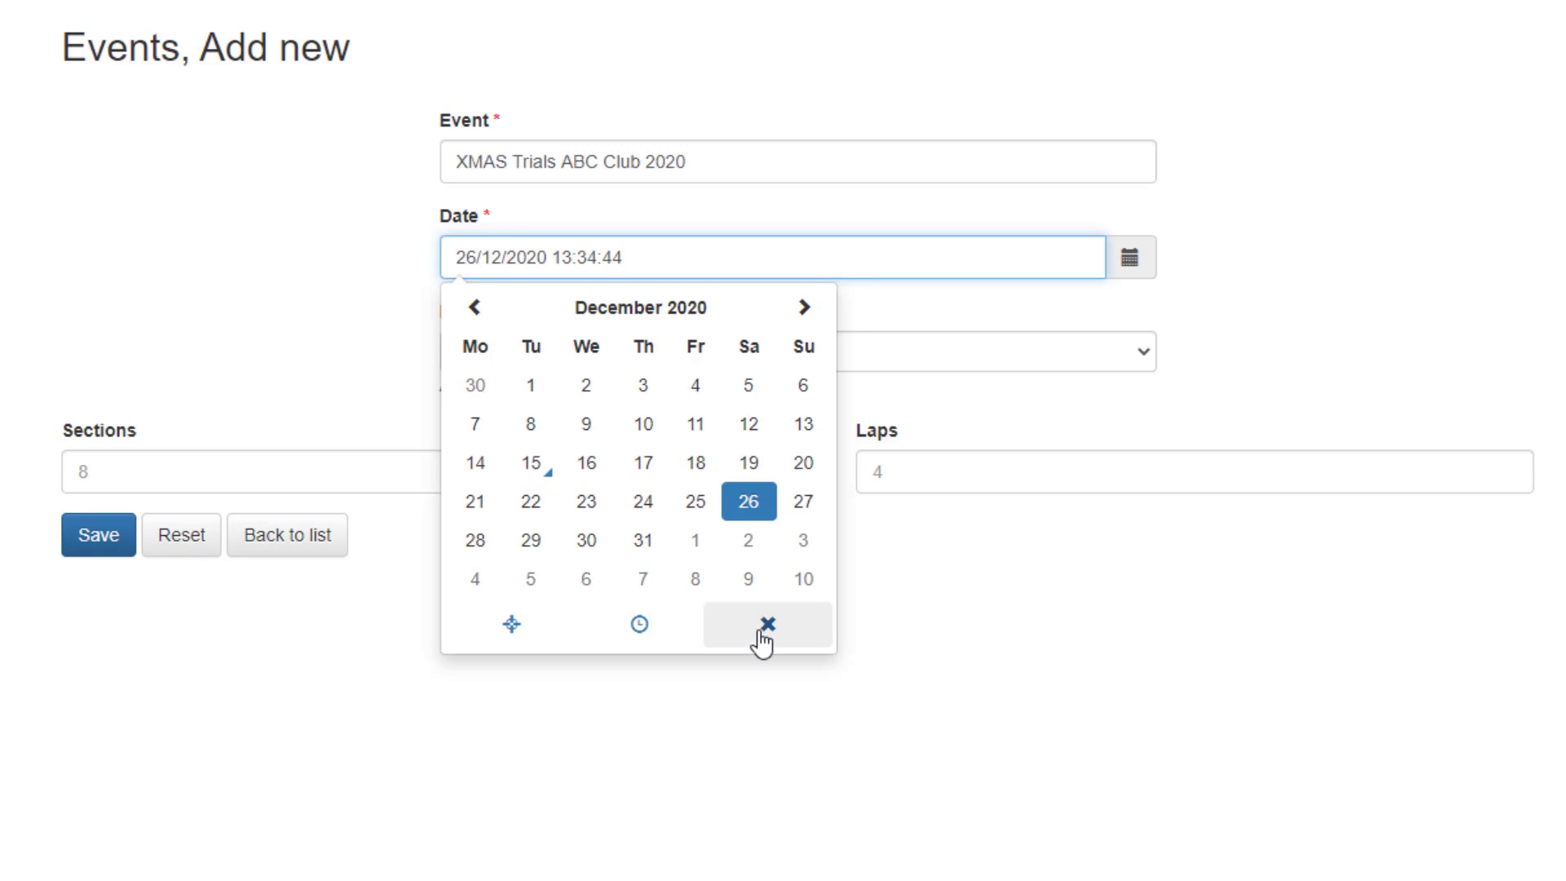
click(638, 628)
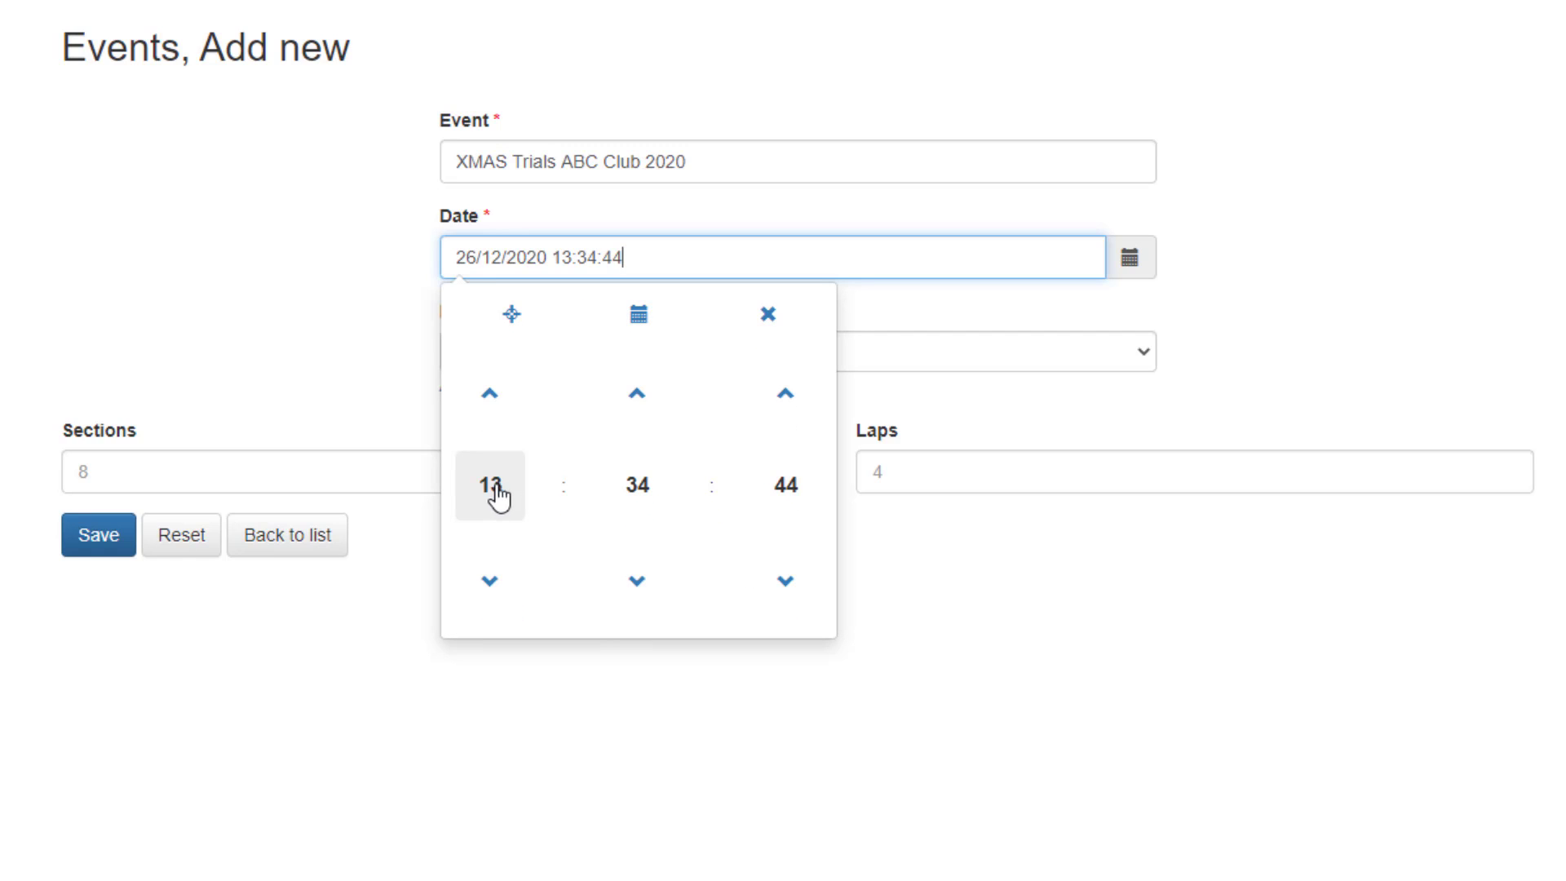
click(620, 496)
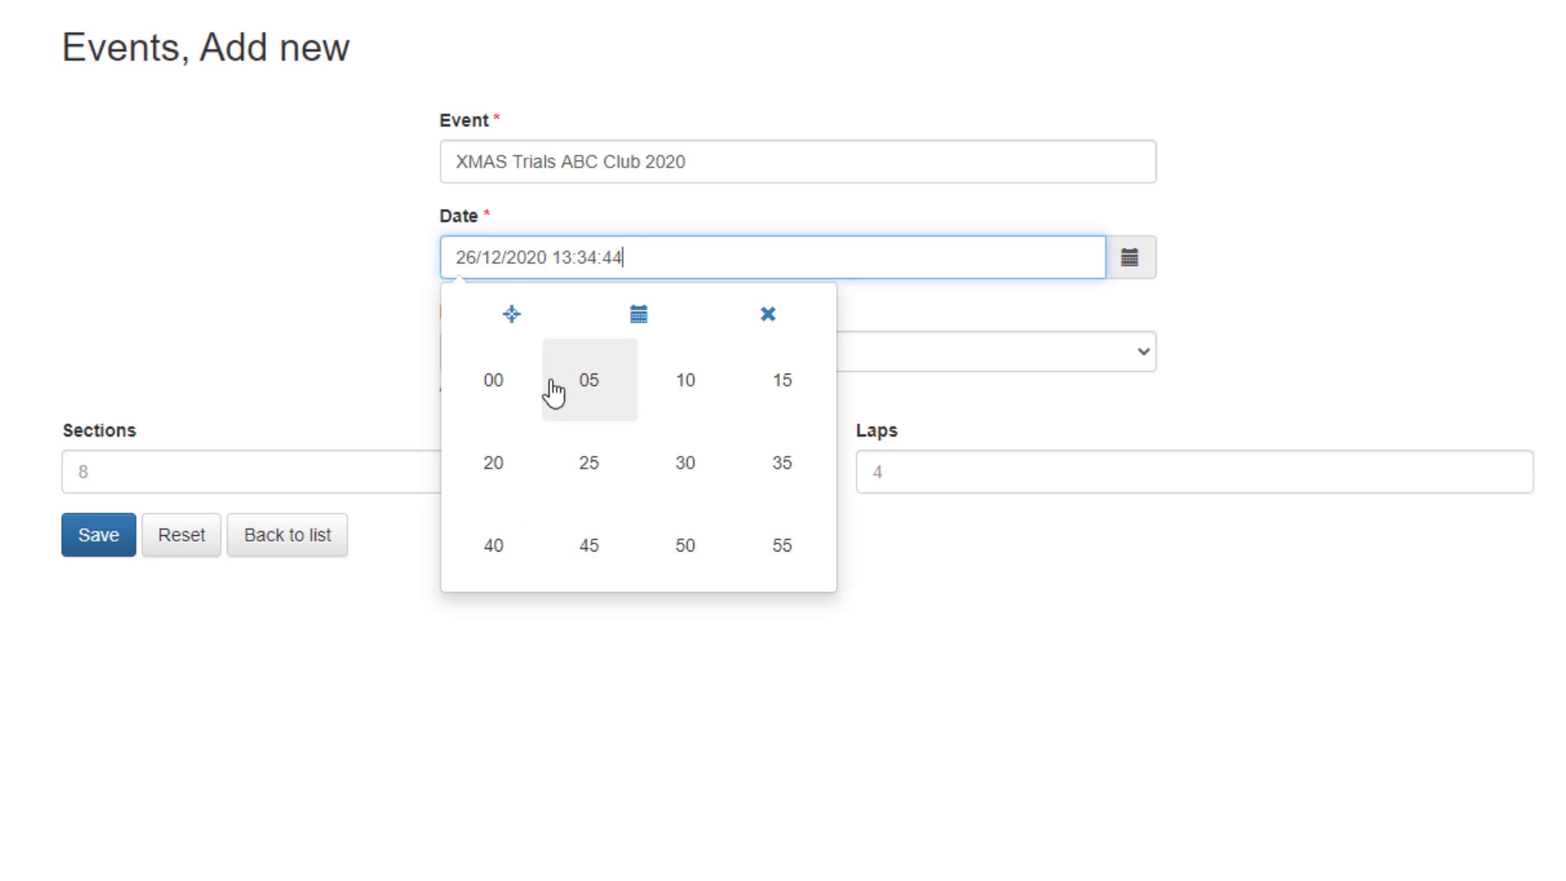
click(522, 412)
click(785, 499)
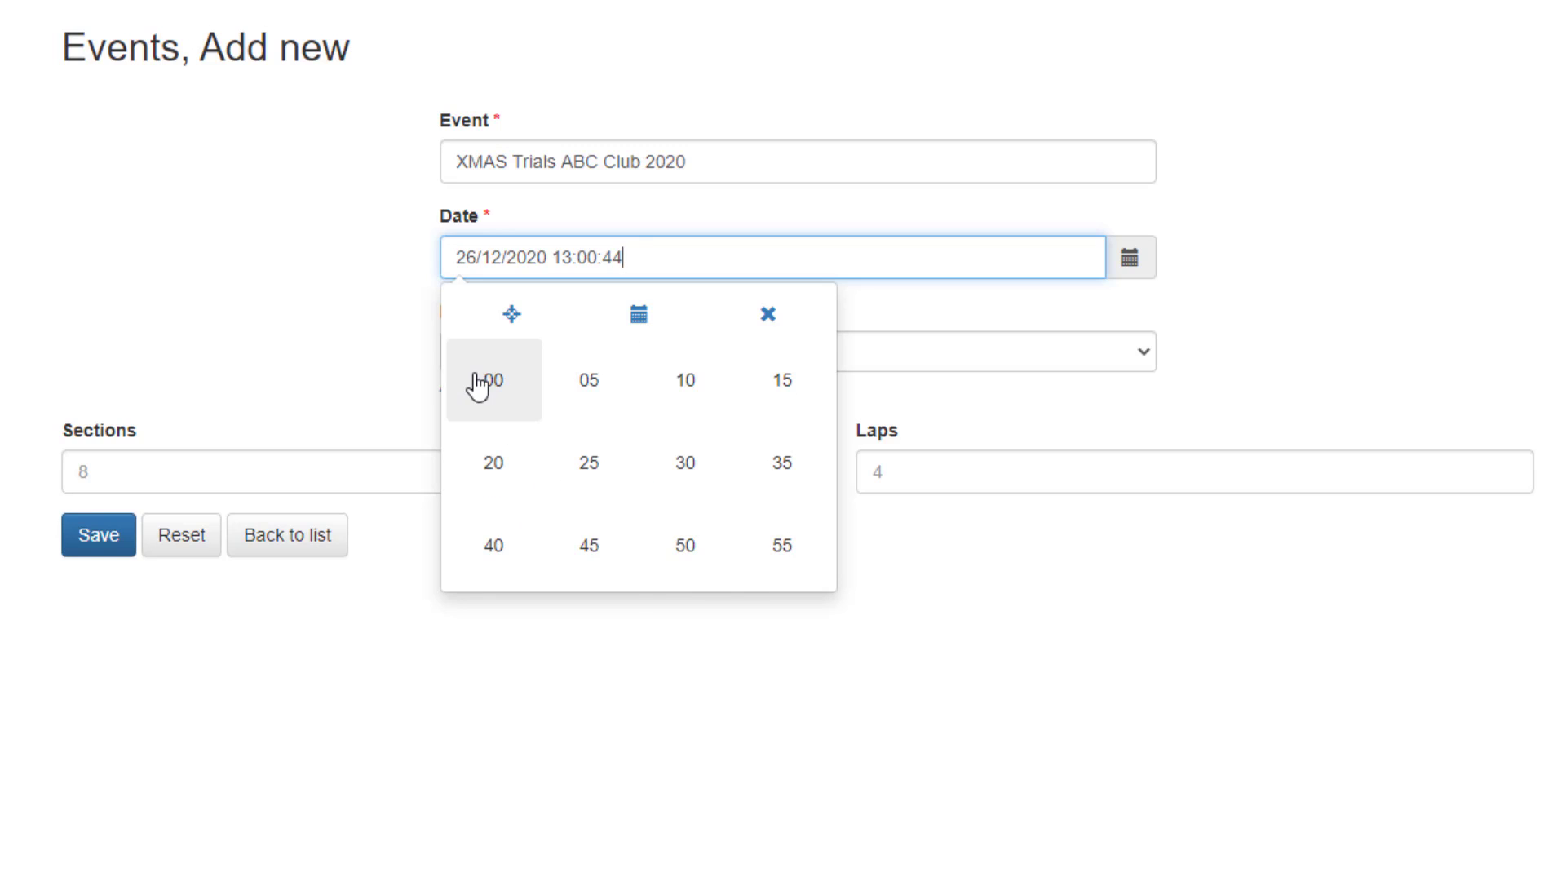
click(491, 384)
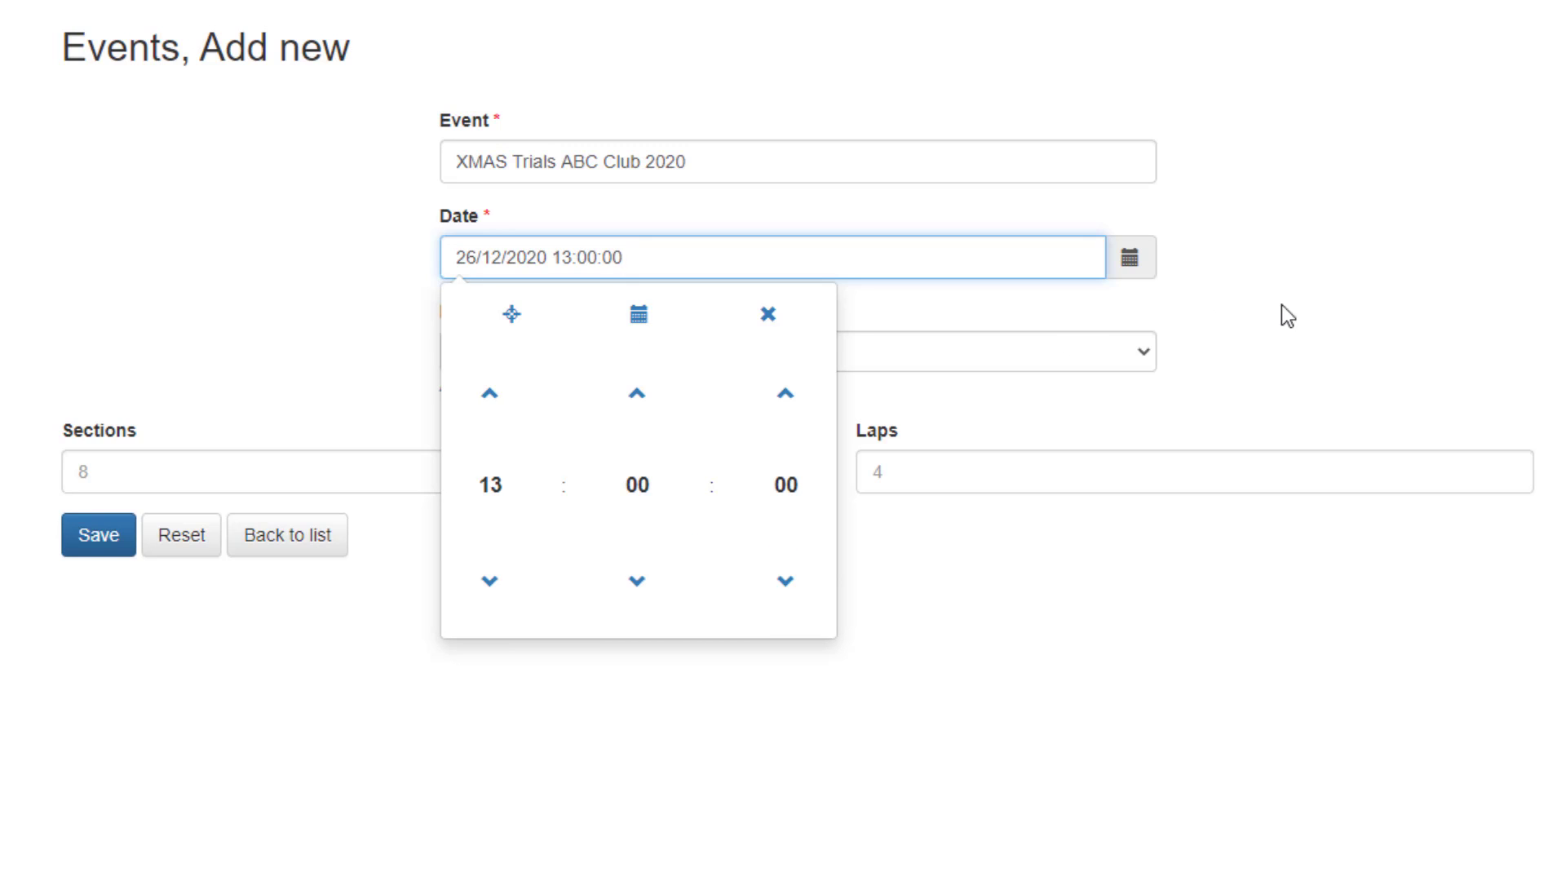
click(1341, 296)
Assign the event to Mega Venue ABC CLUB with 10 sections and 2 laps, and save it before returning to the events list.
click(602, 351)
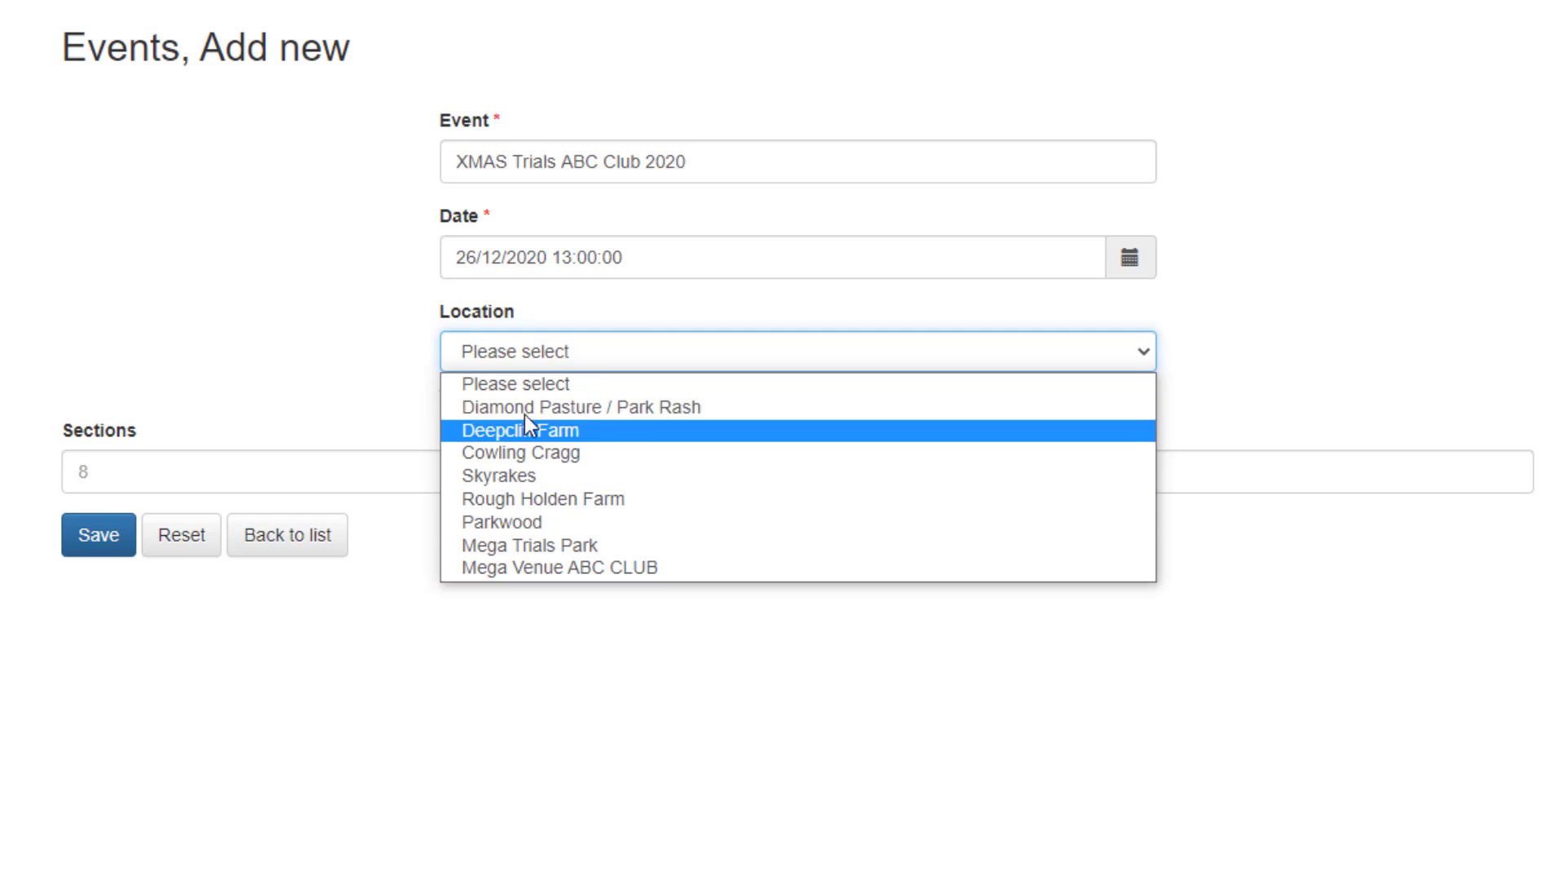
click(522, 566)
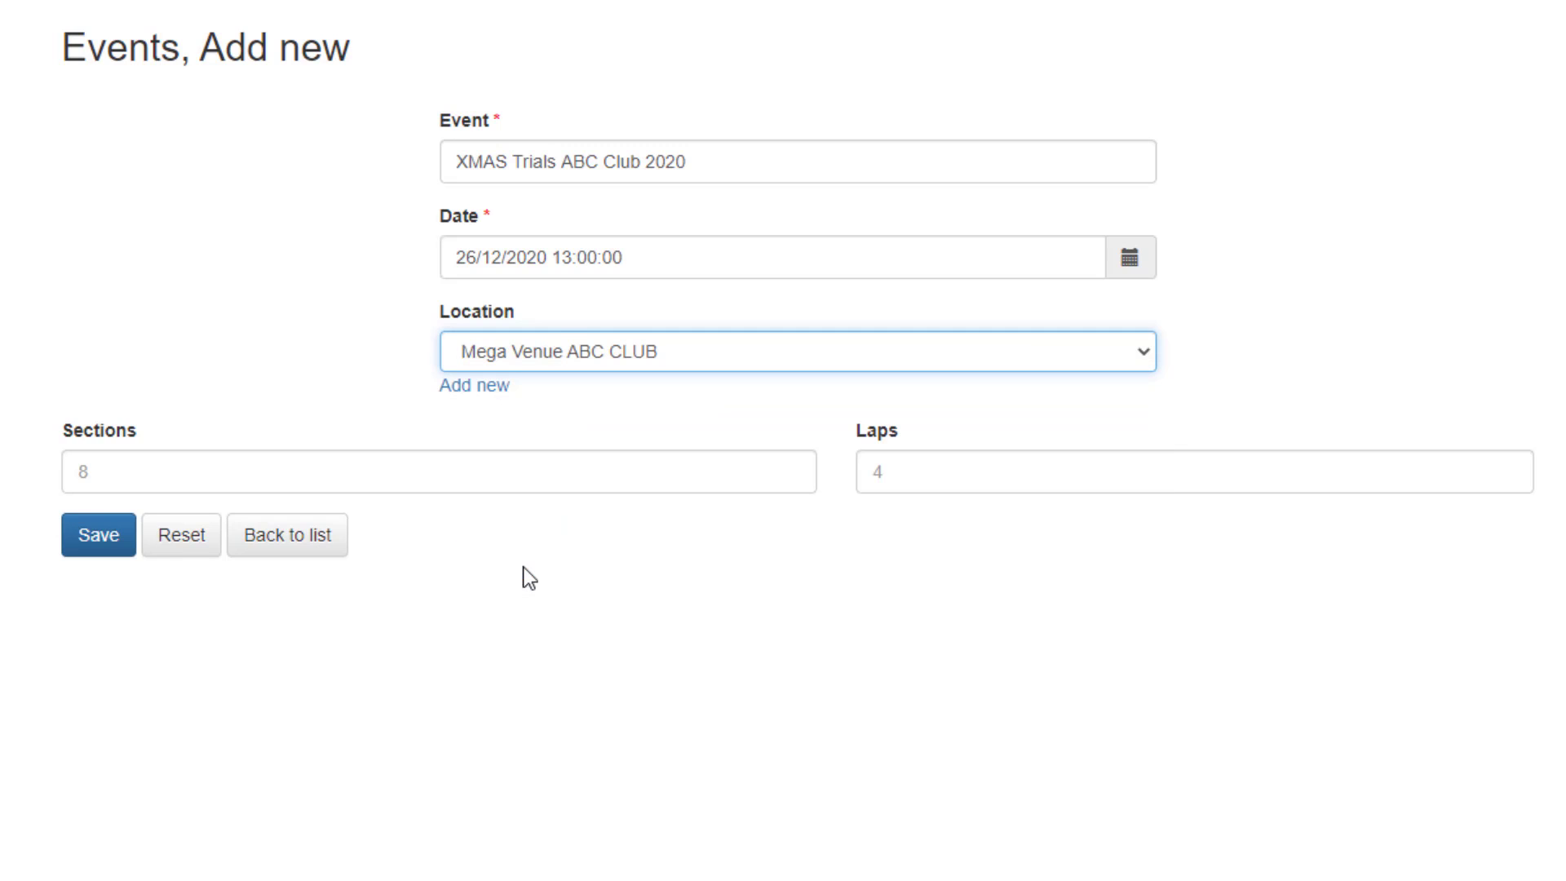
click(117, 471)
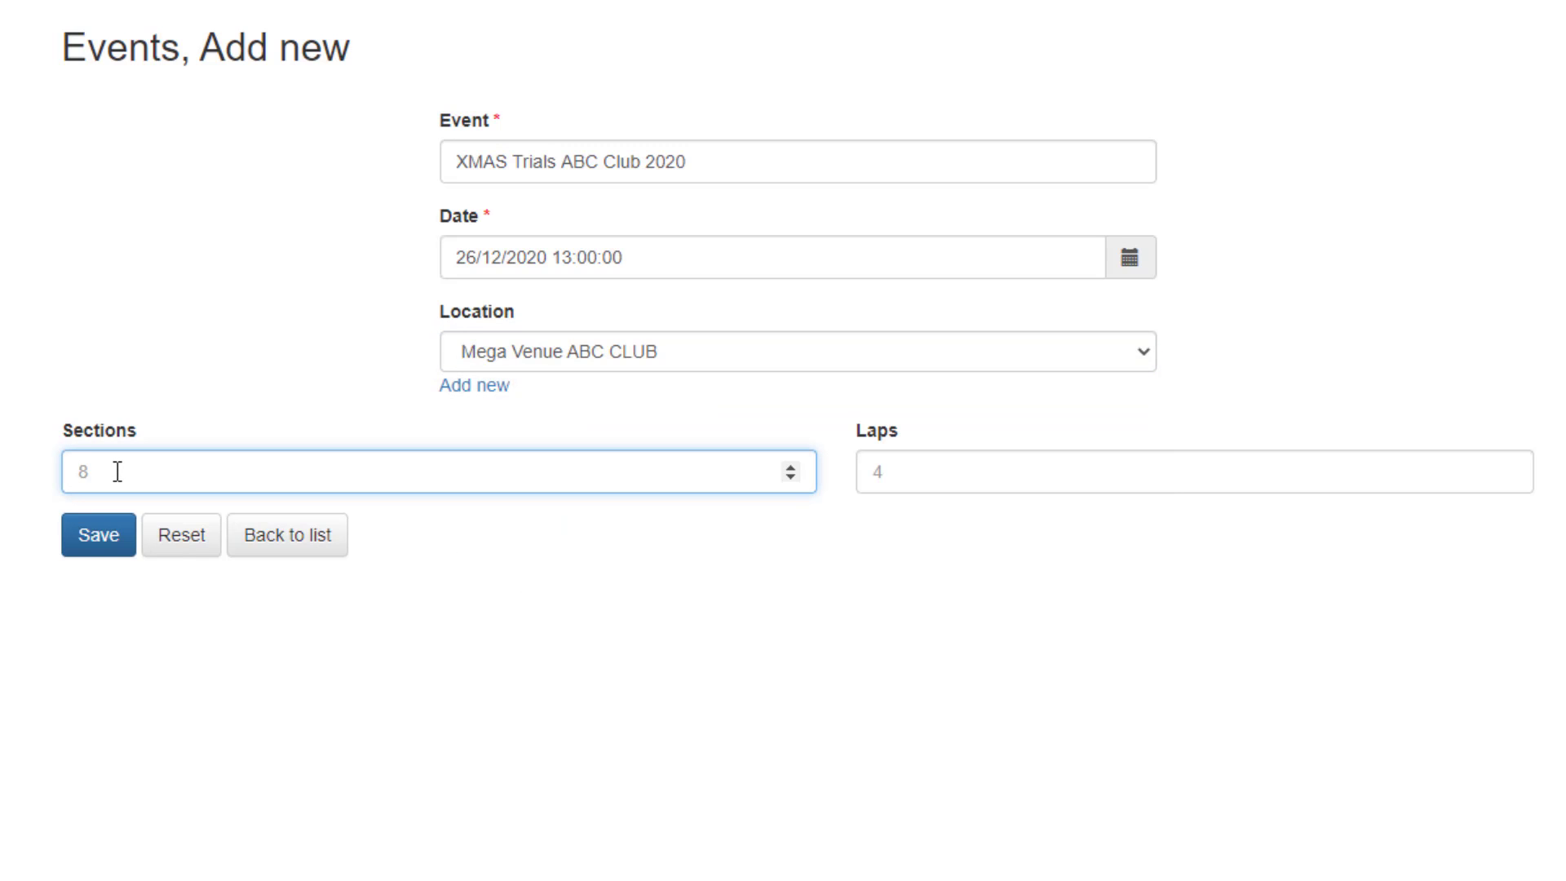
text(10)
key(Tab)
text(2)
key(Tab)
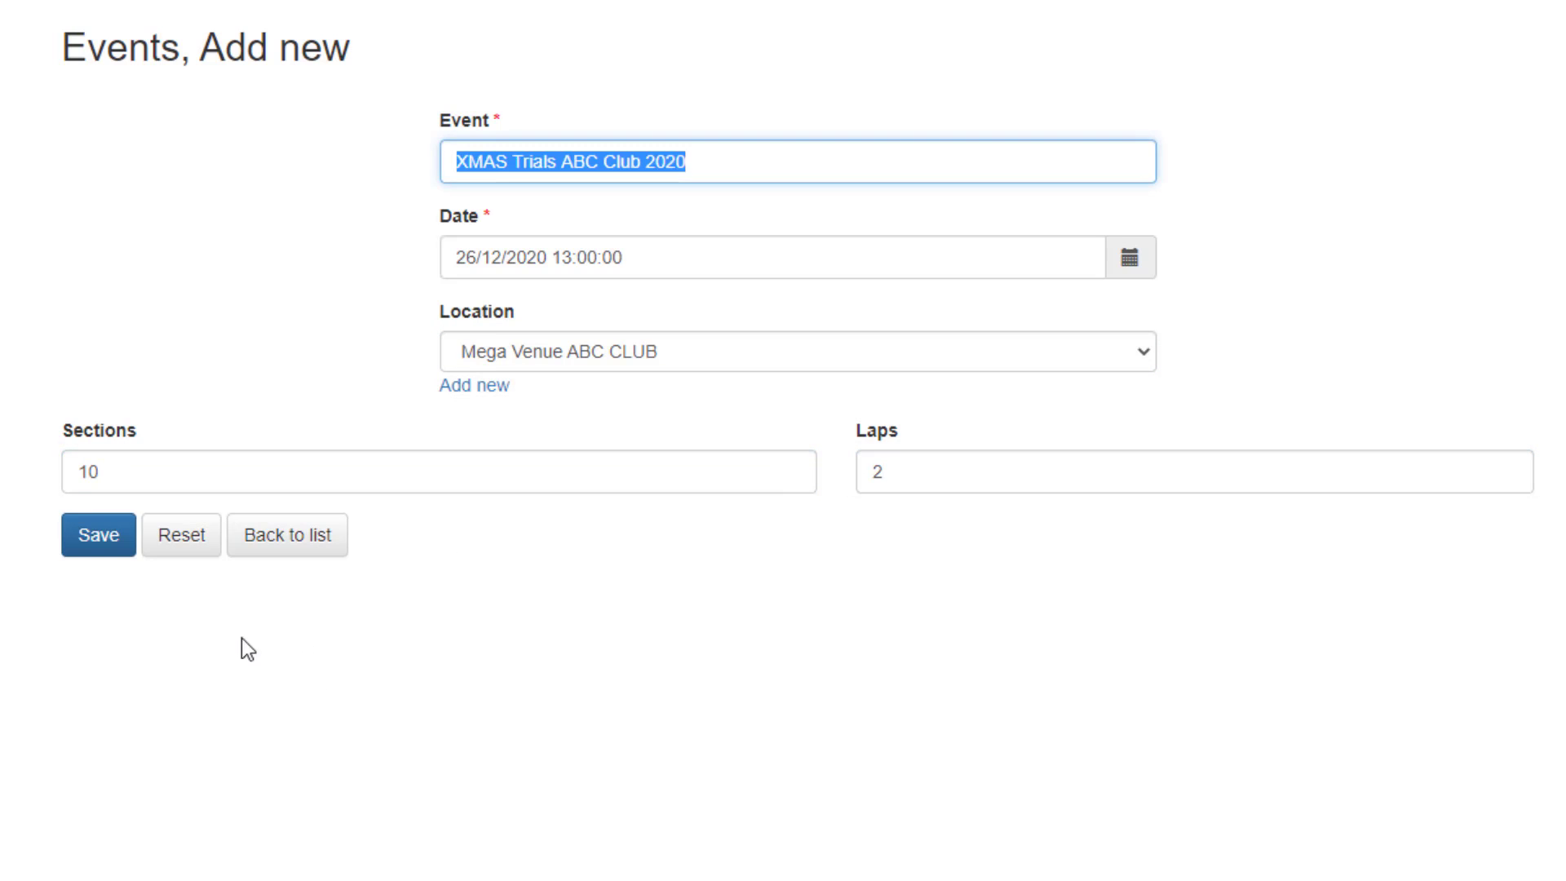
click(98, 545)
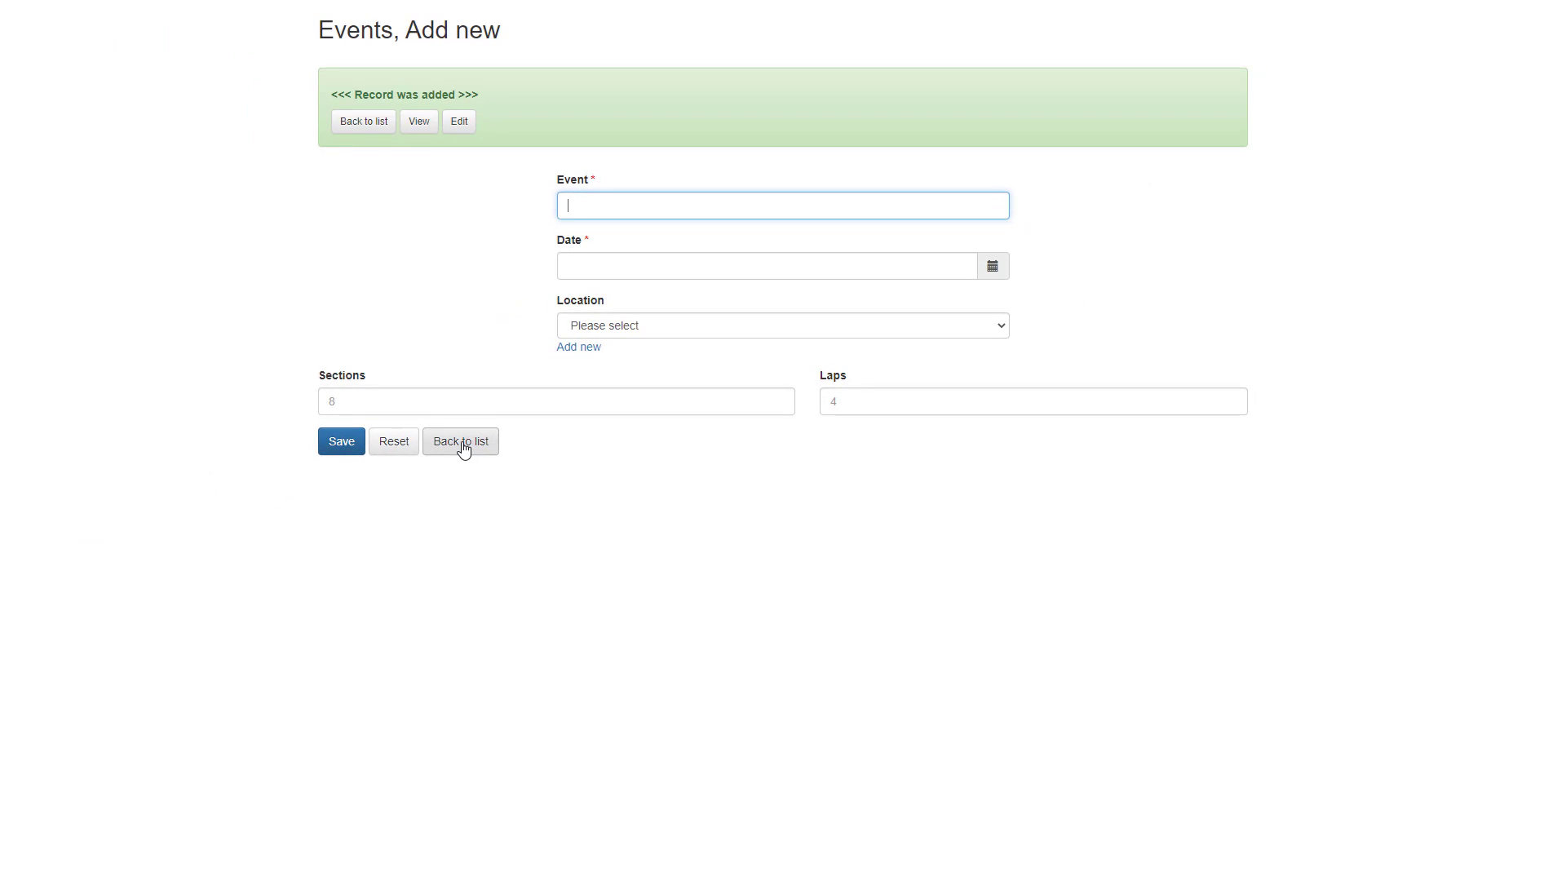
click(434, 492)
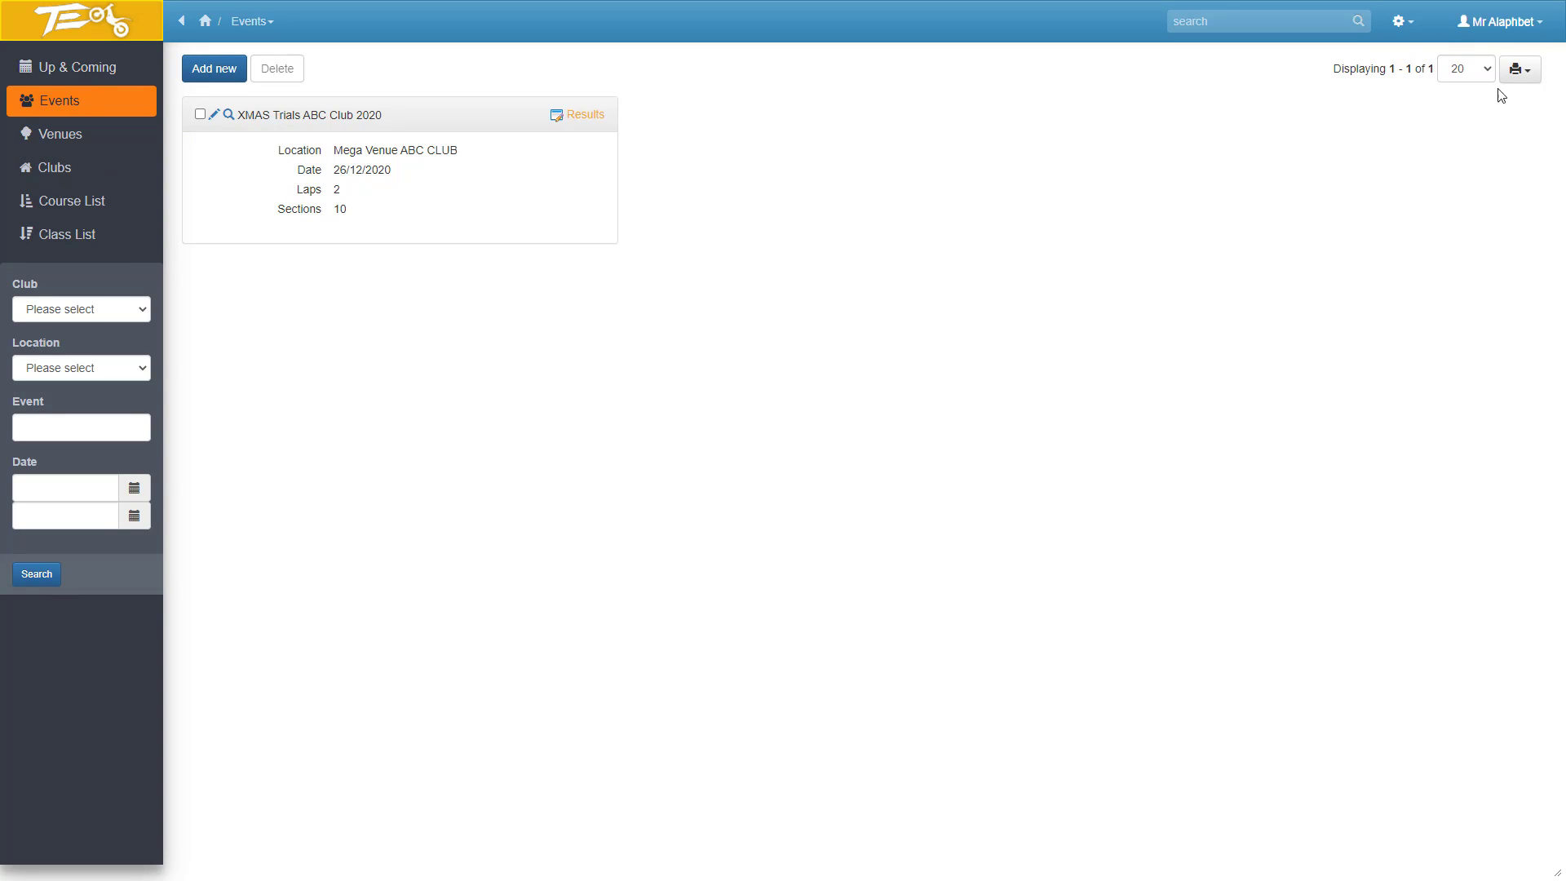
Log out of the club account and enter the site as a guest to reach the upcoming events.
click(1510, 22)
click(1475, 65)
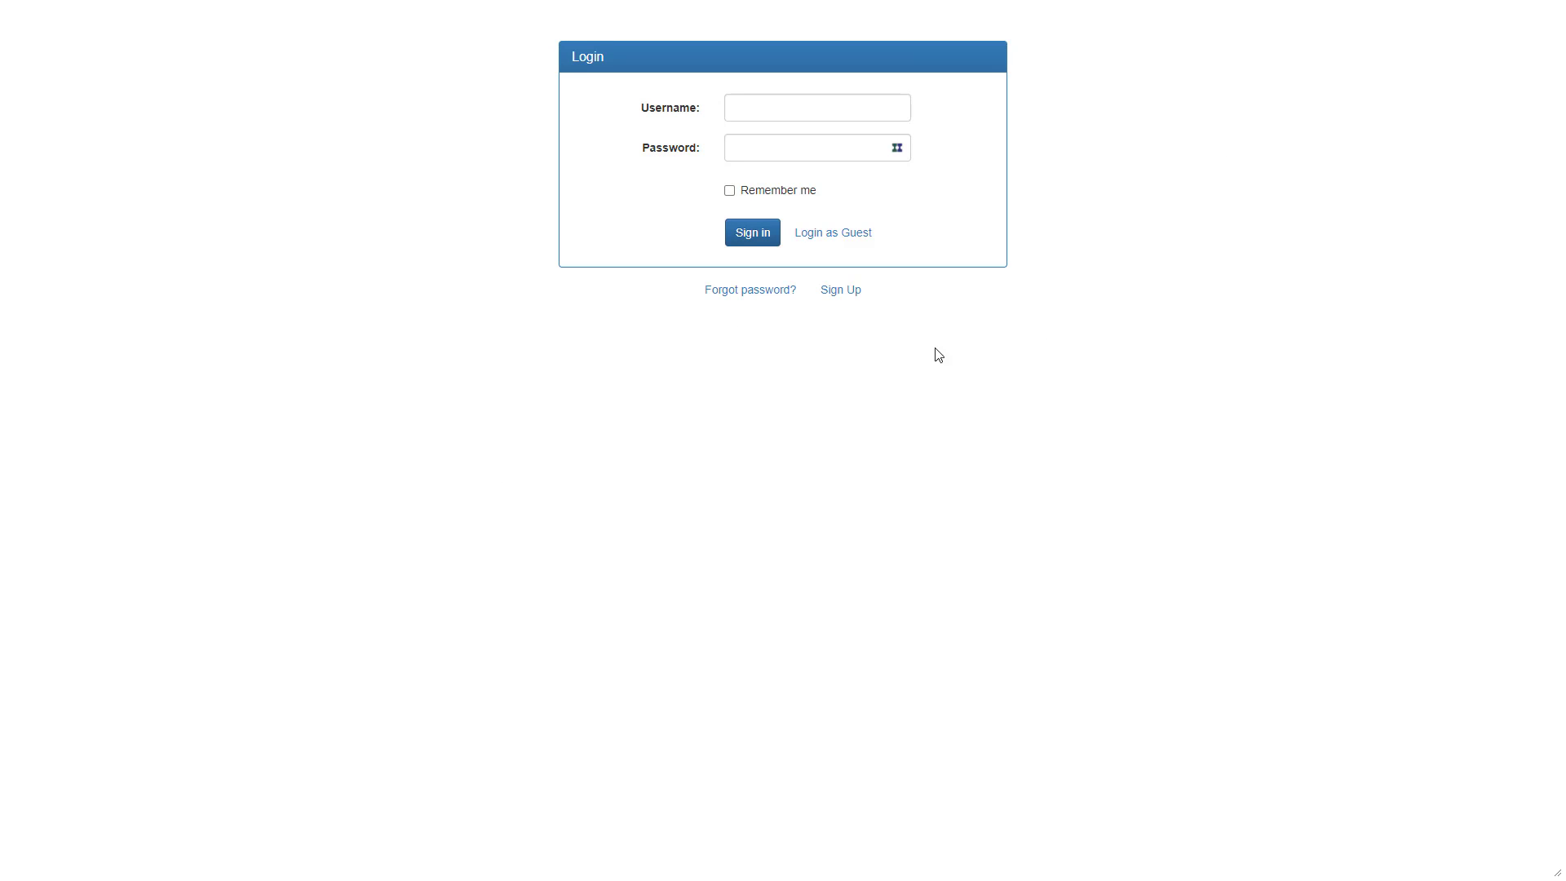
click(758, 230)
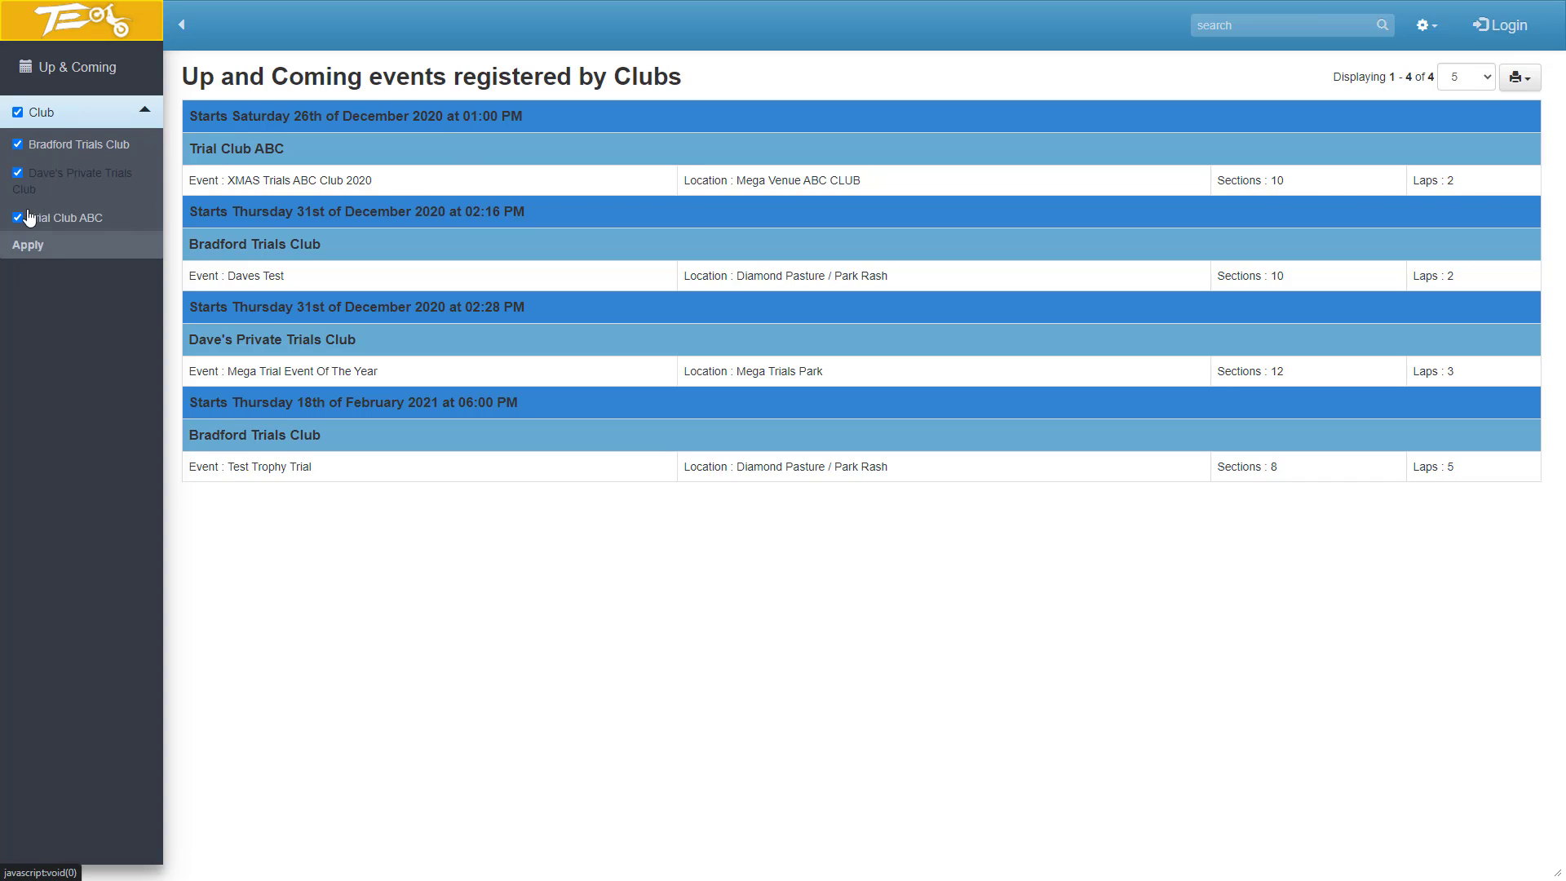
Filter the upcoming events by club so that only those of Trial Club ABC are listed.
click(17, 112)
click(17, 216)
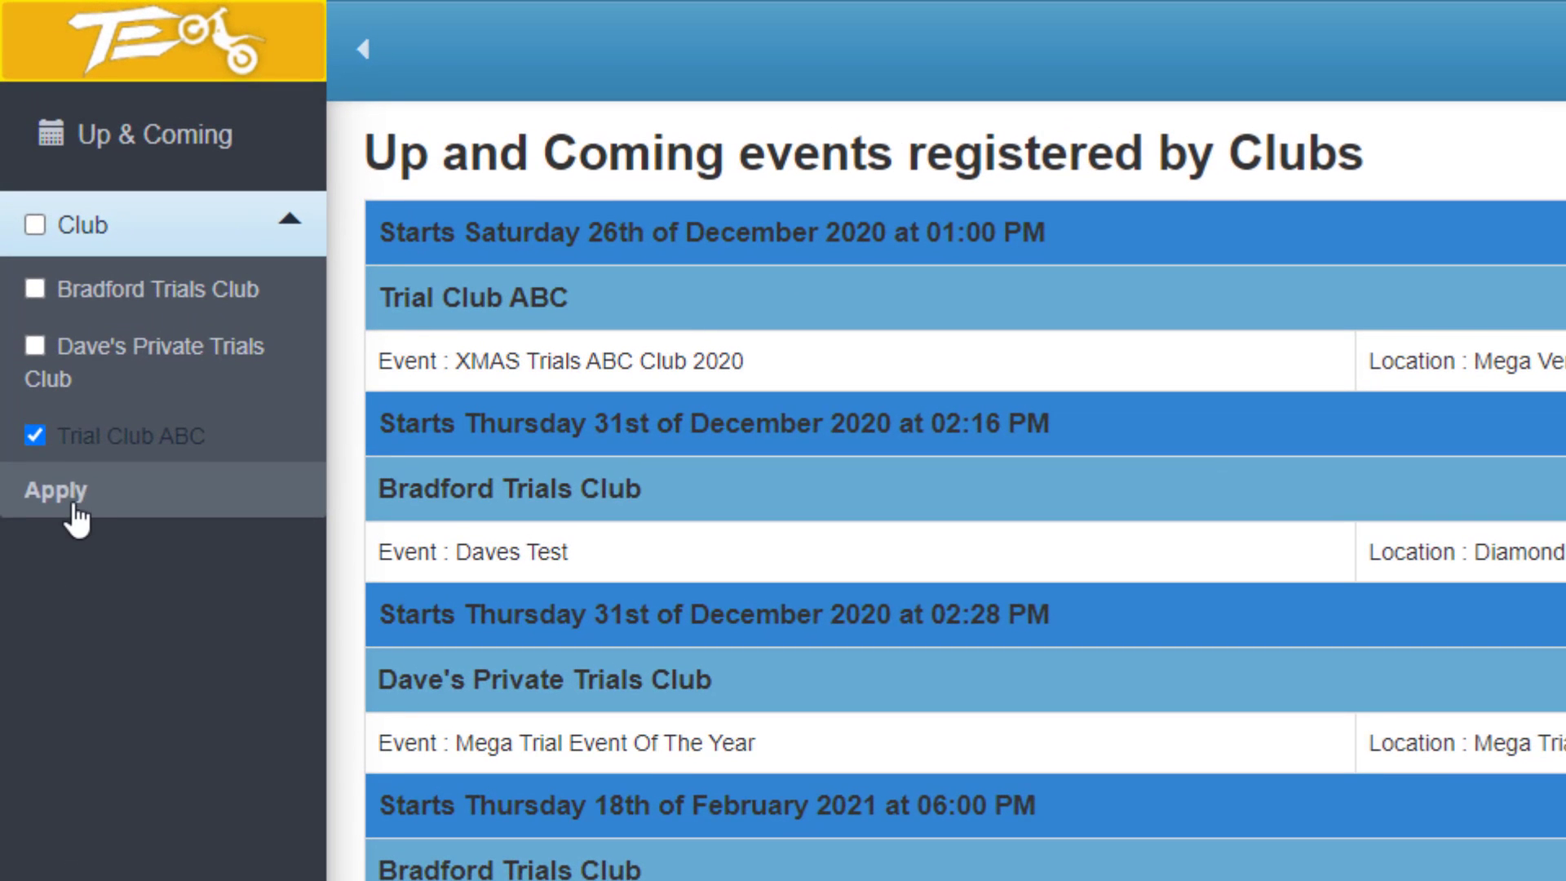
click(34, 262)
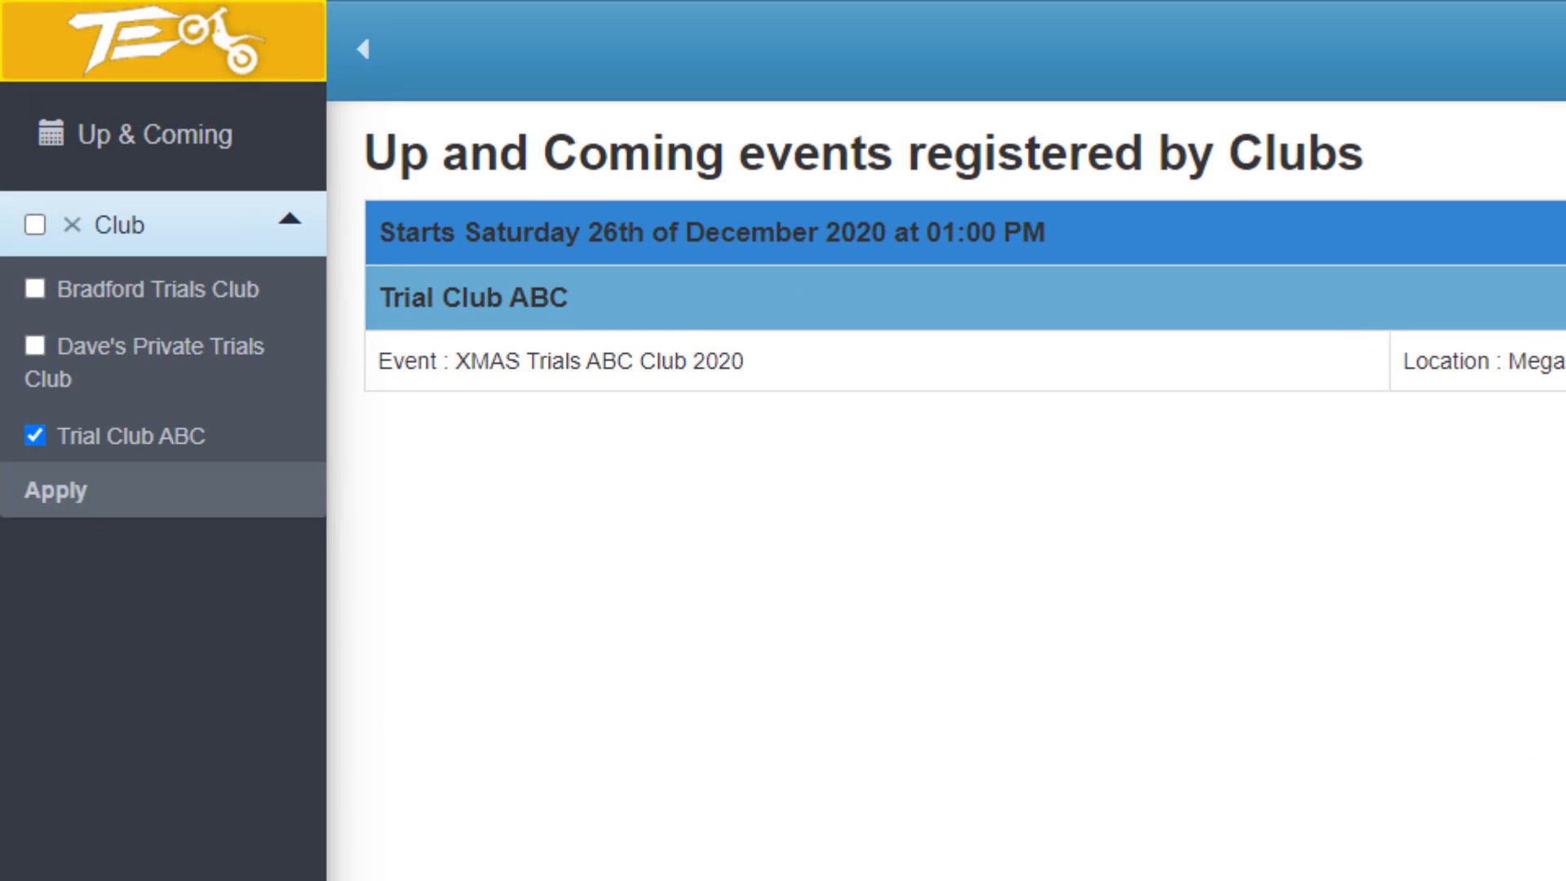
click(36, 437)
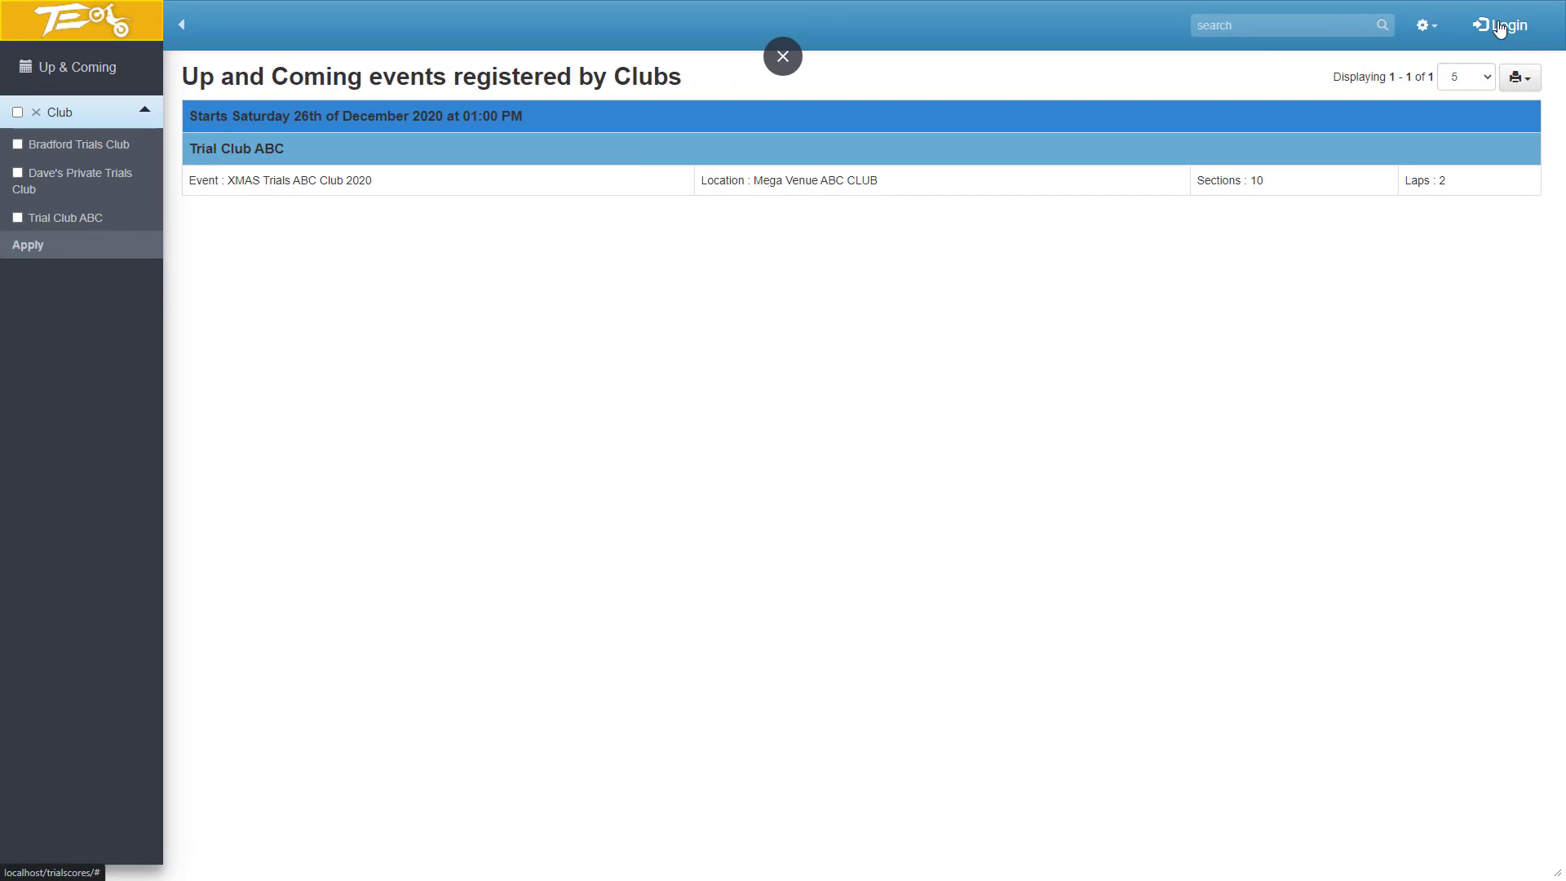
Go to the login page and try to sign in with the ABC club's username and account password.
click(1500, 27)
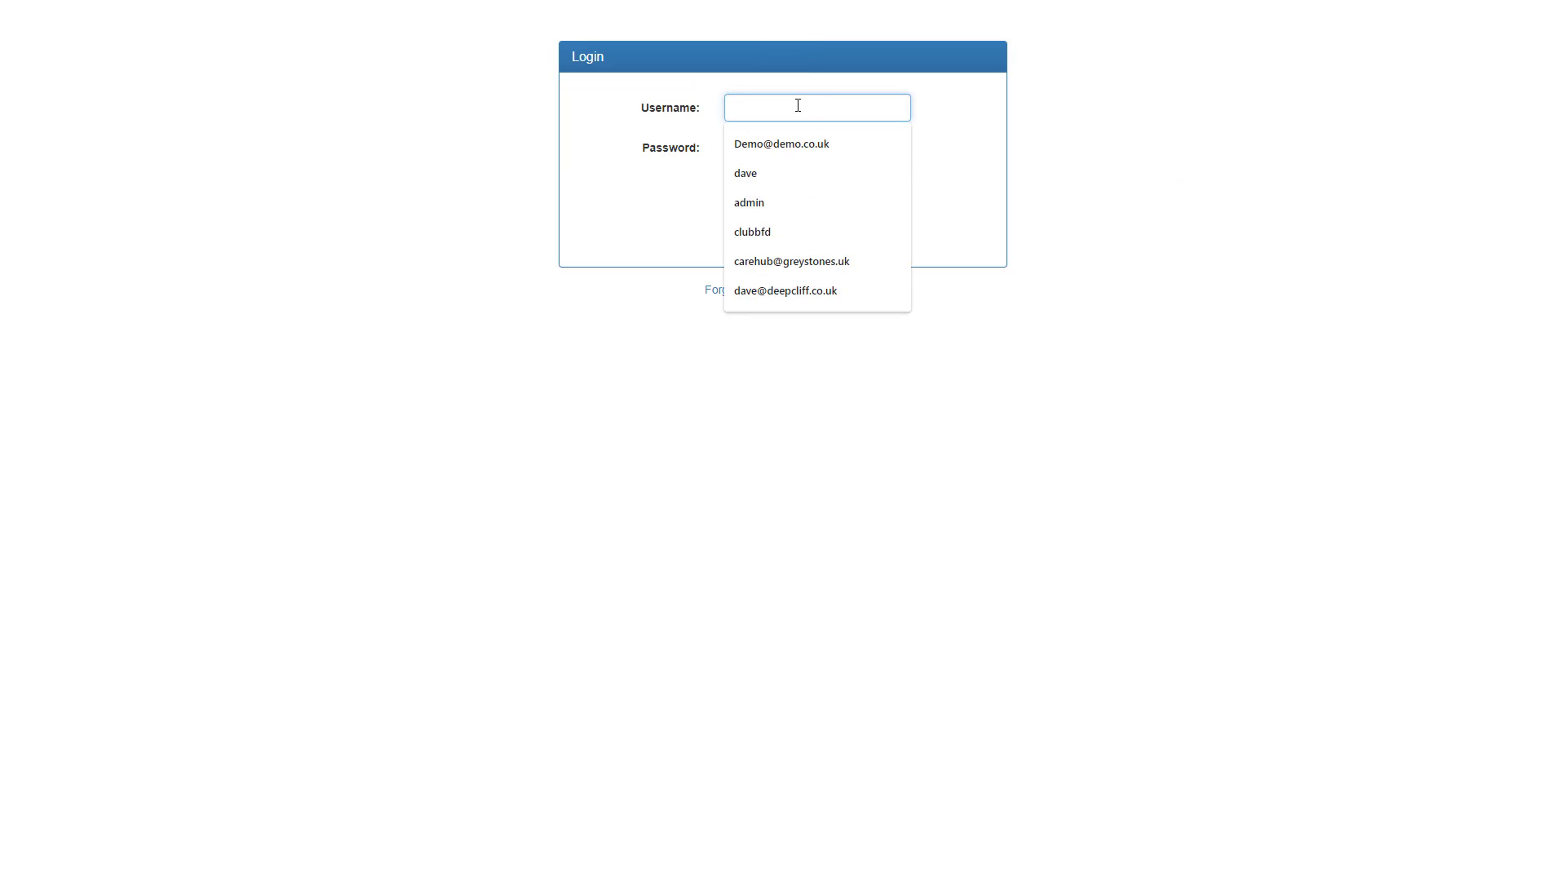
text(club_abc)
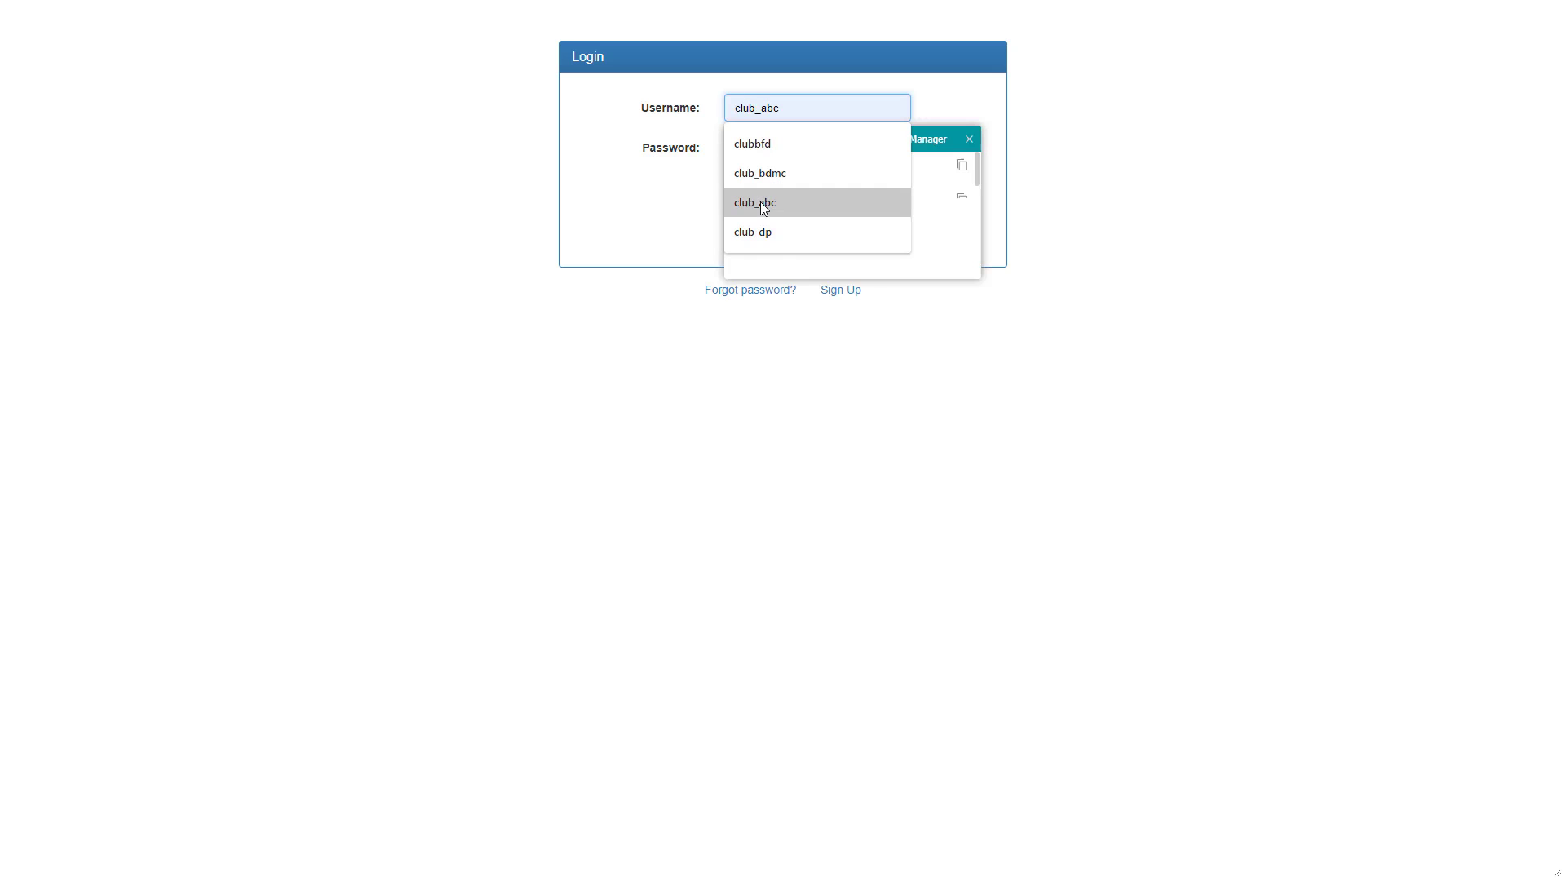
click(760, 202)
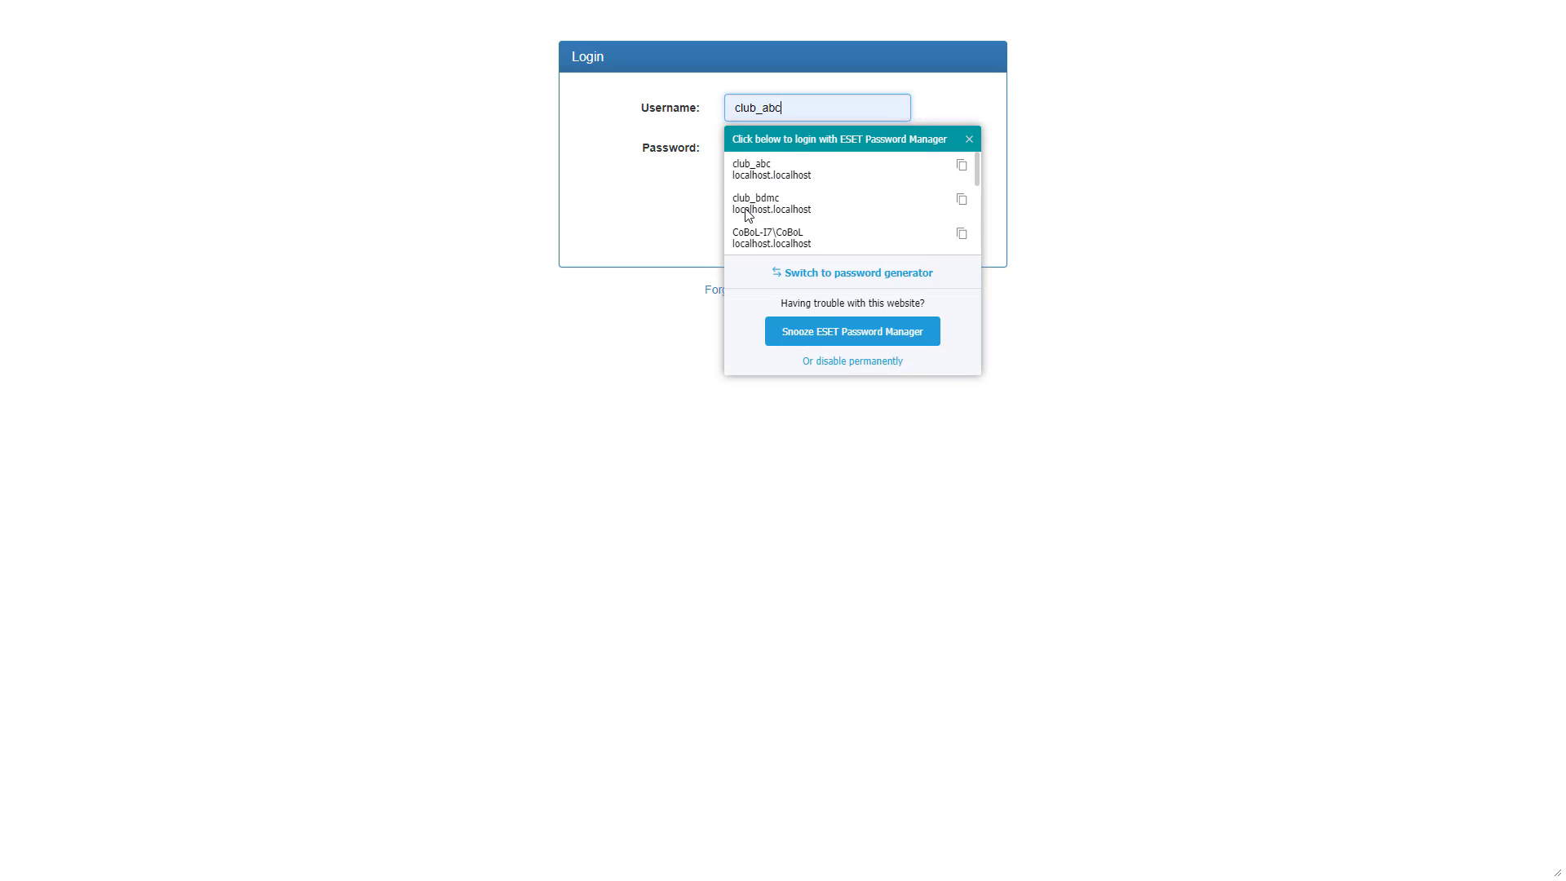
click(846, 336)
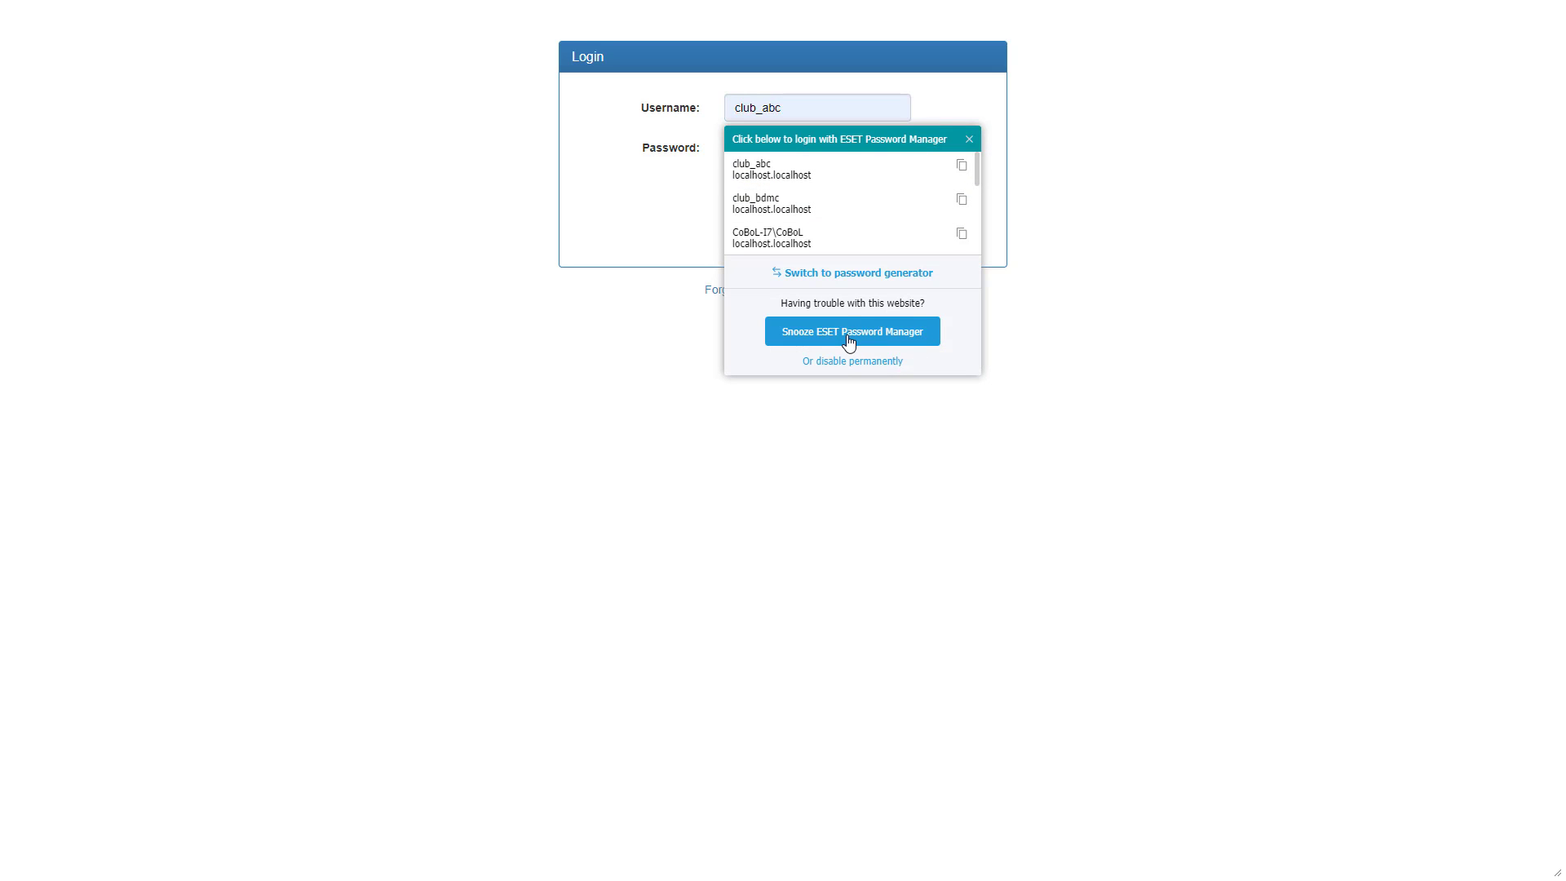
click(842, 322)
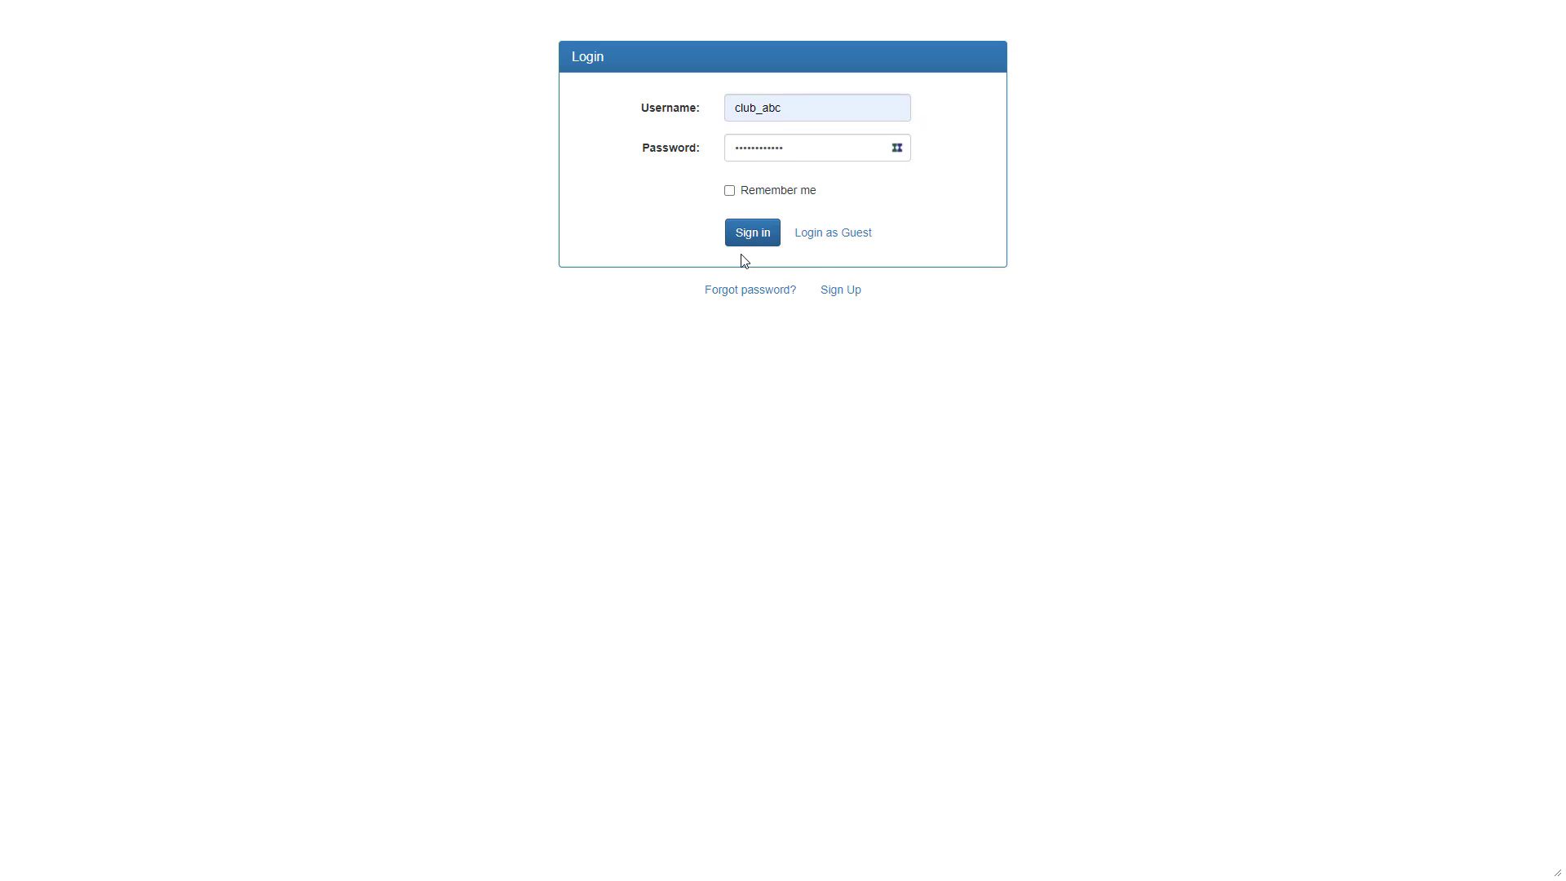
click(748, 235)
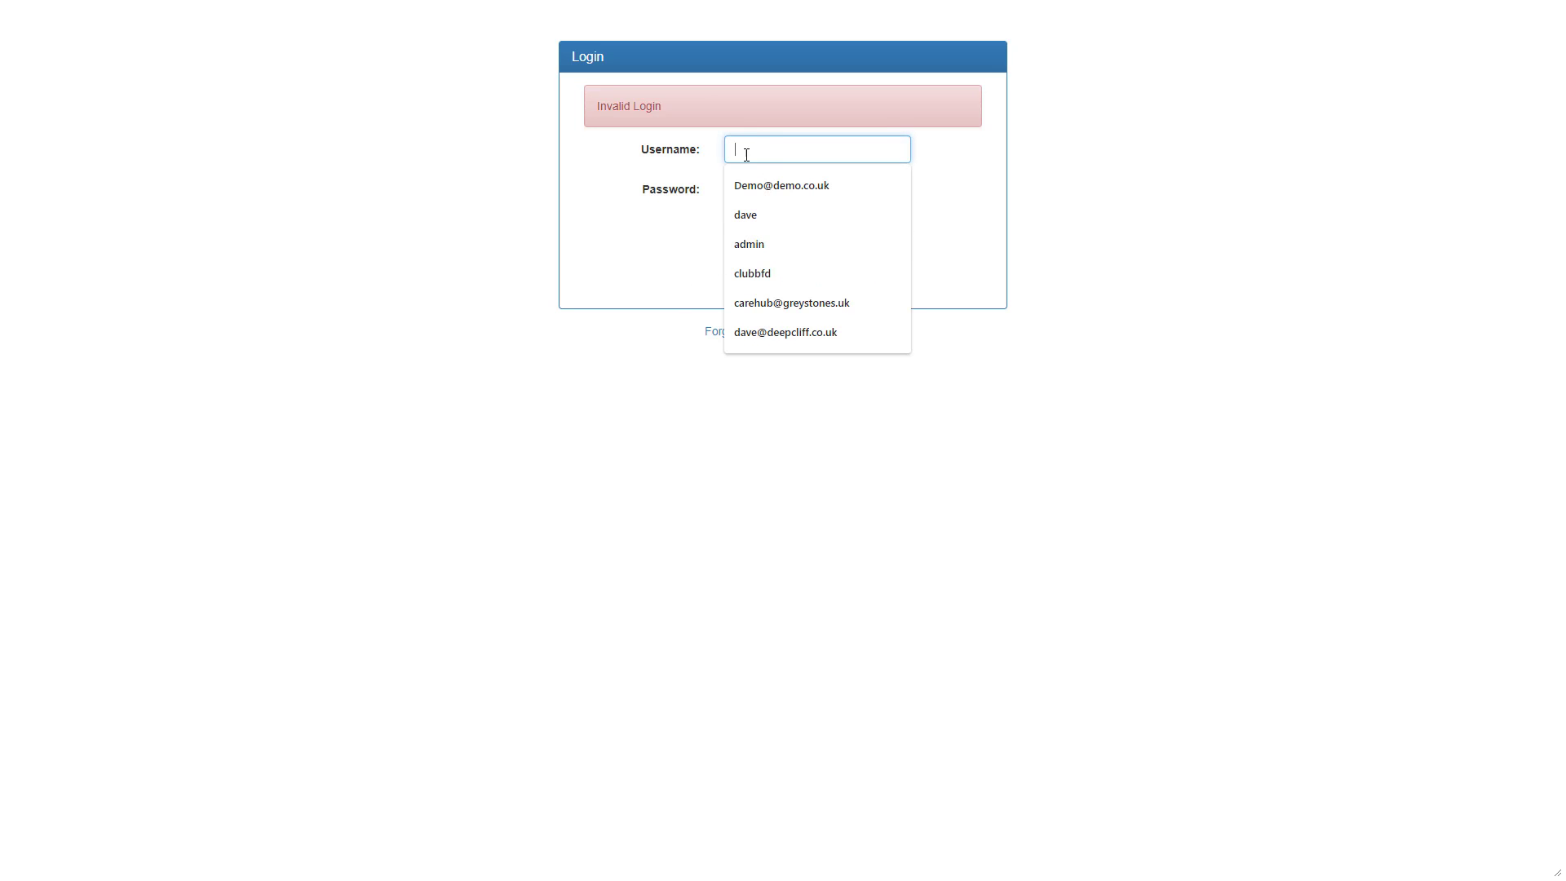
Re-enter the ABC club's username and account password and sign in.
text(club)
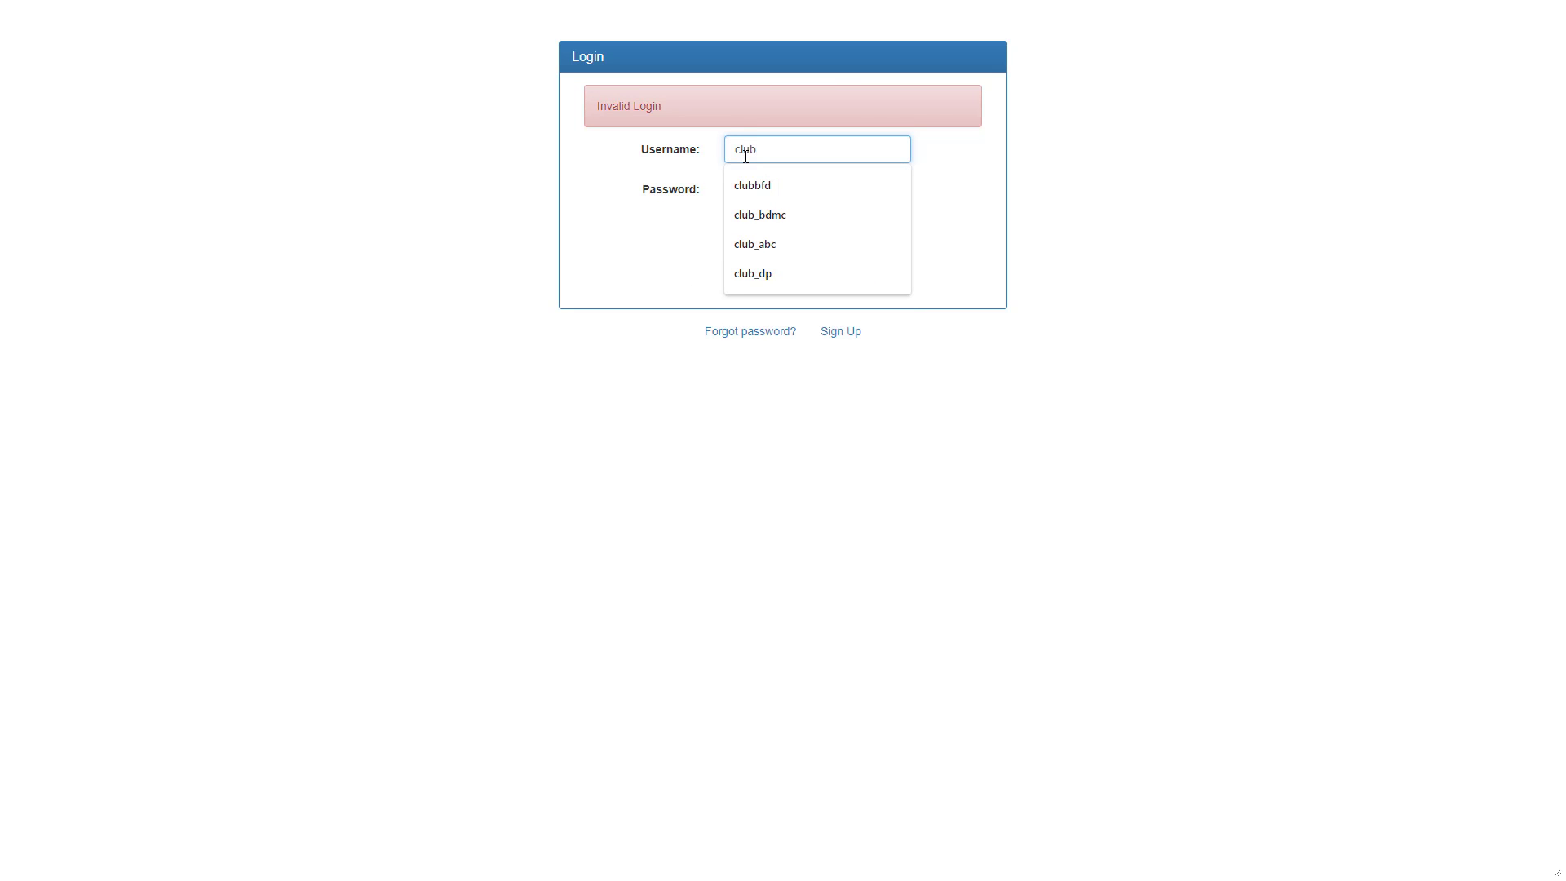
click(744, 245)
click(758, 199)
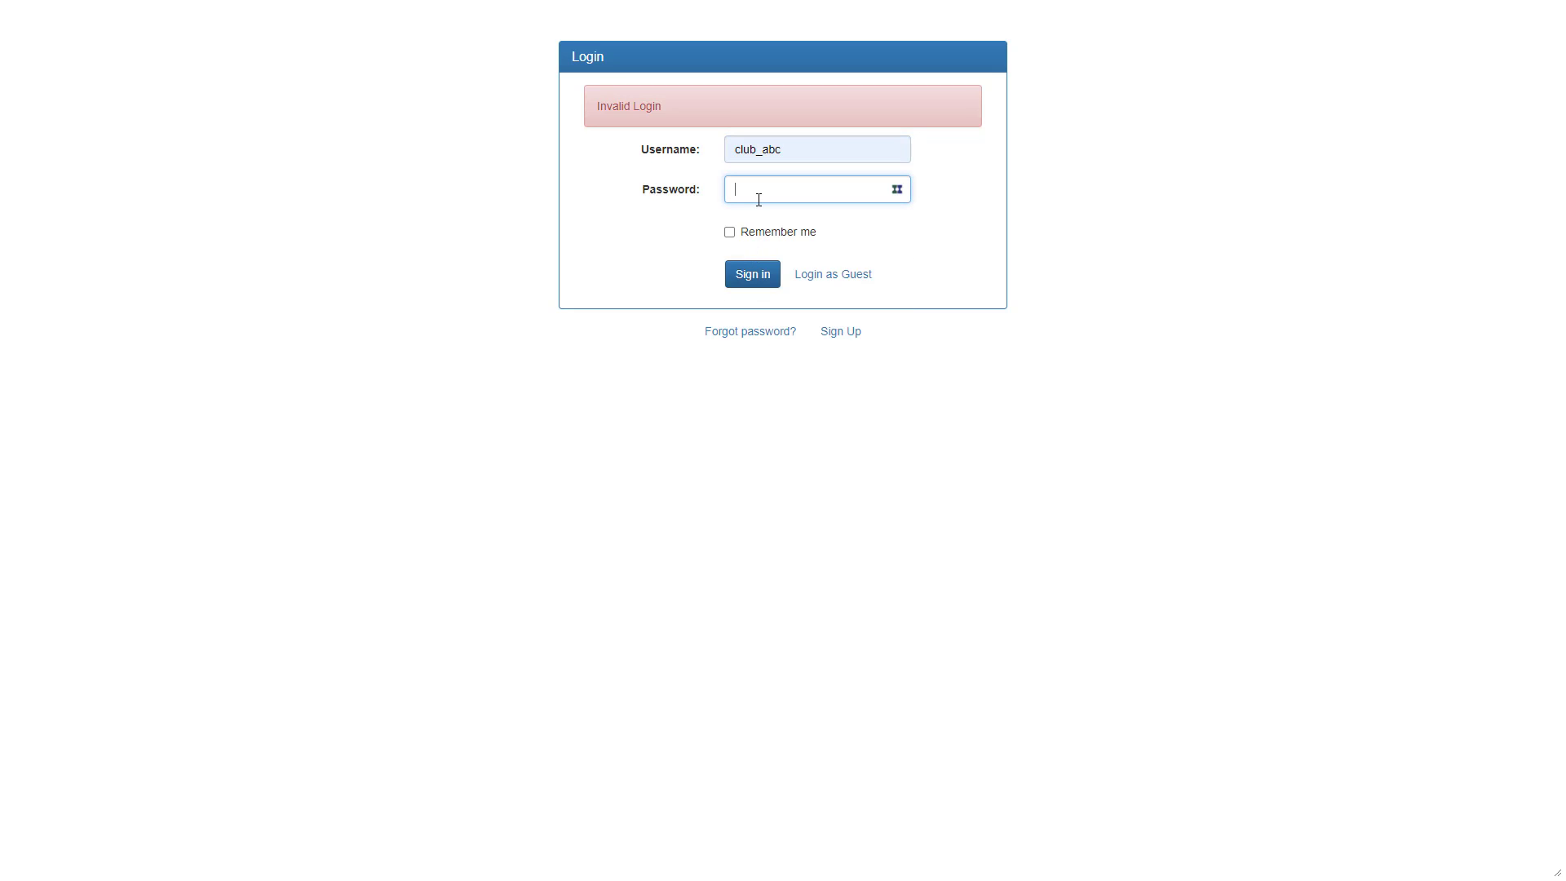
click(746, 280)
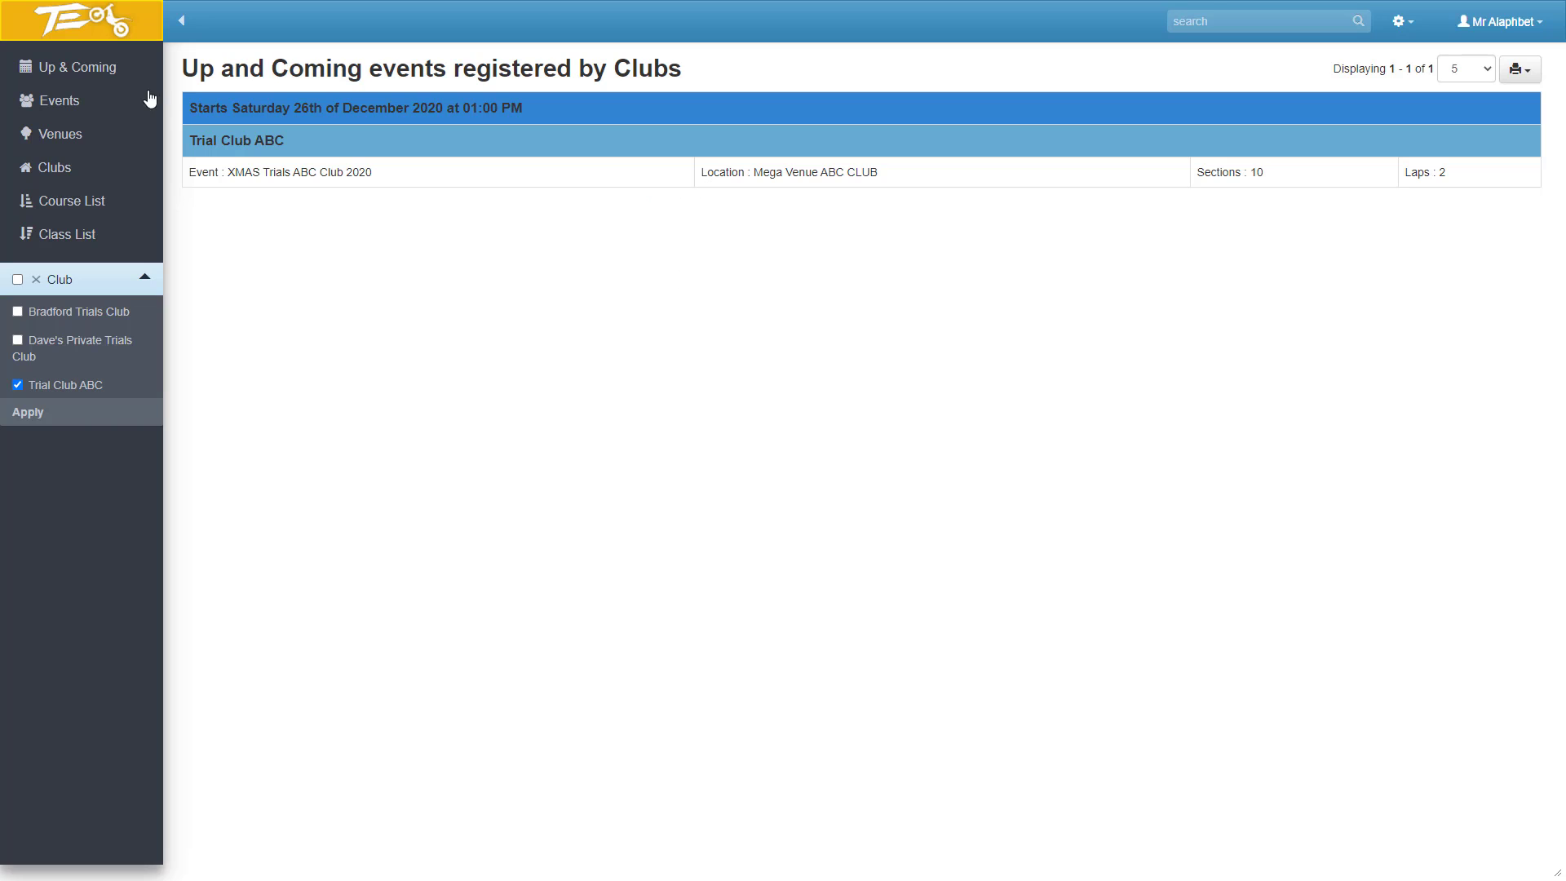
Go to the events list and open the results of XMAS Trials ABC Club 2020.
click(150, 99)
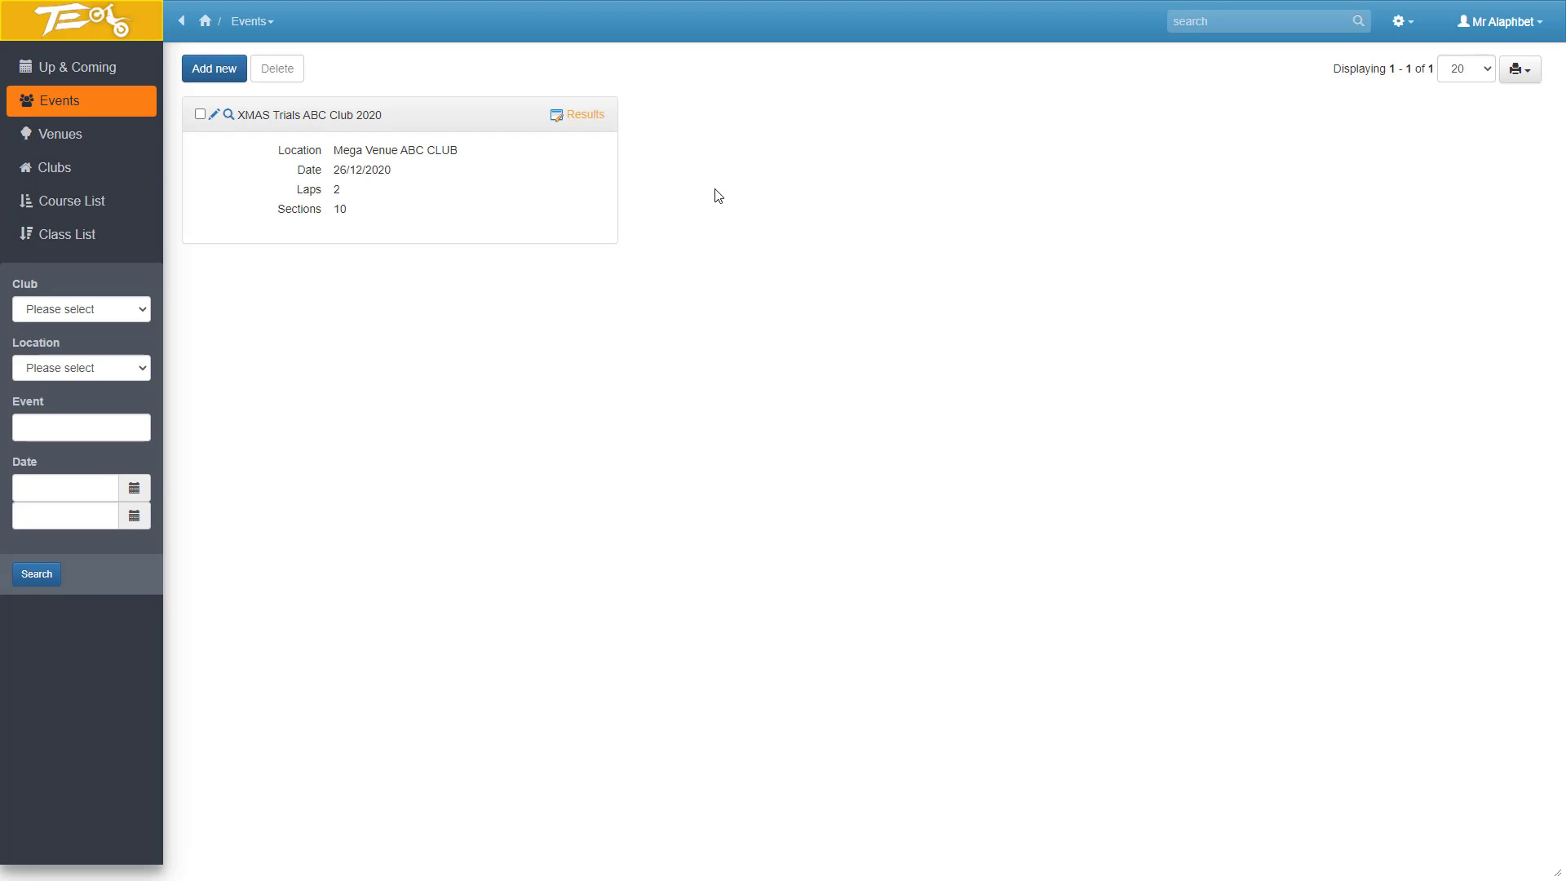
mouse_move(590, 122)
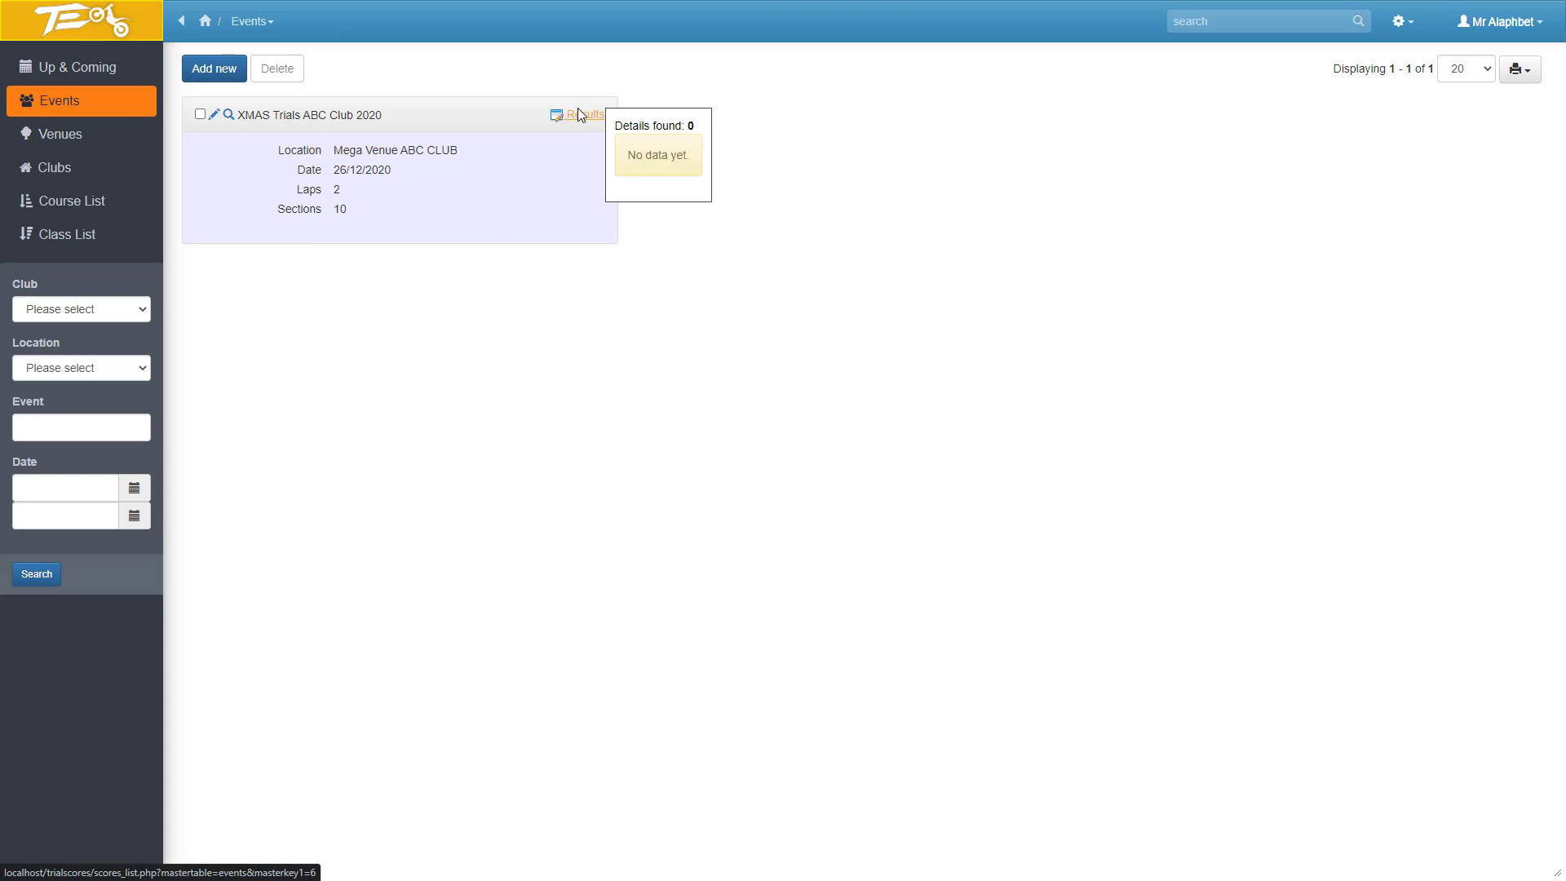
click(580, 115)
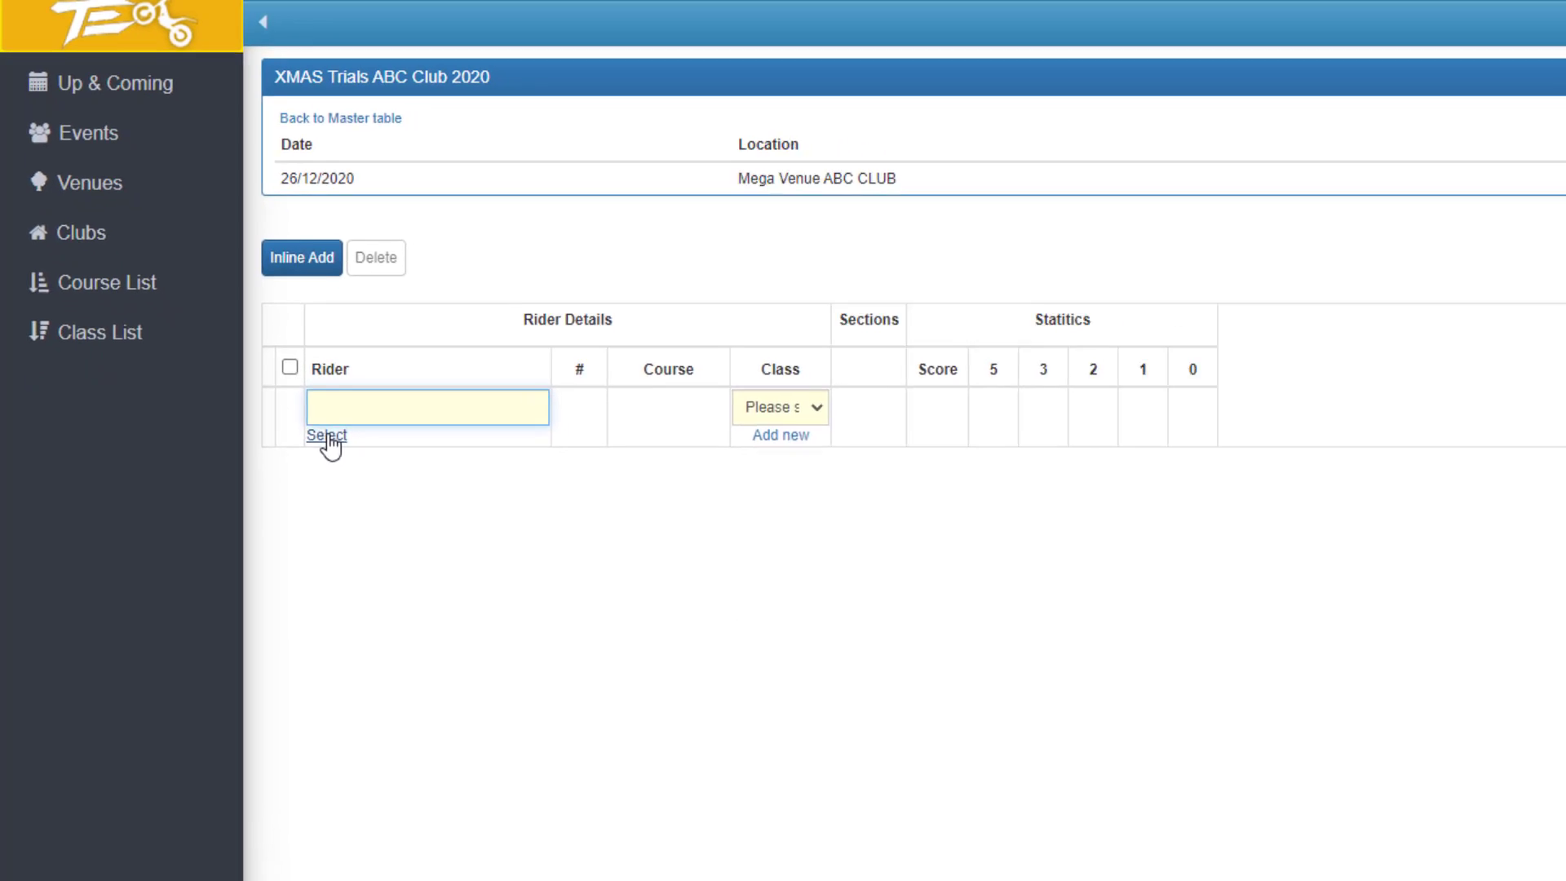
Search the ACU members lookup by the rider's surname and assign the first matching member to the new results row.
click(327, 435)
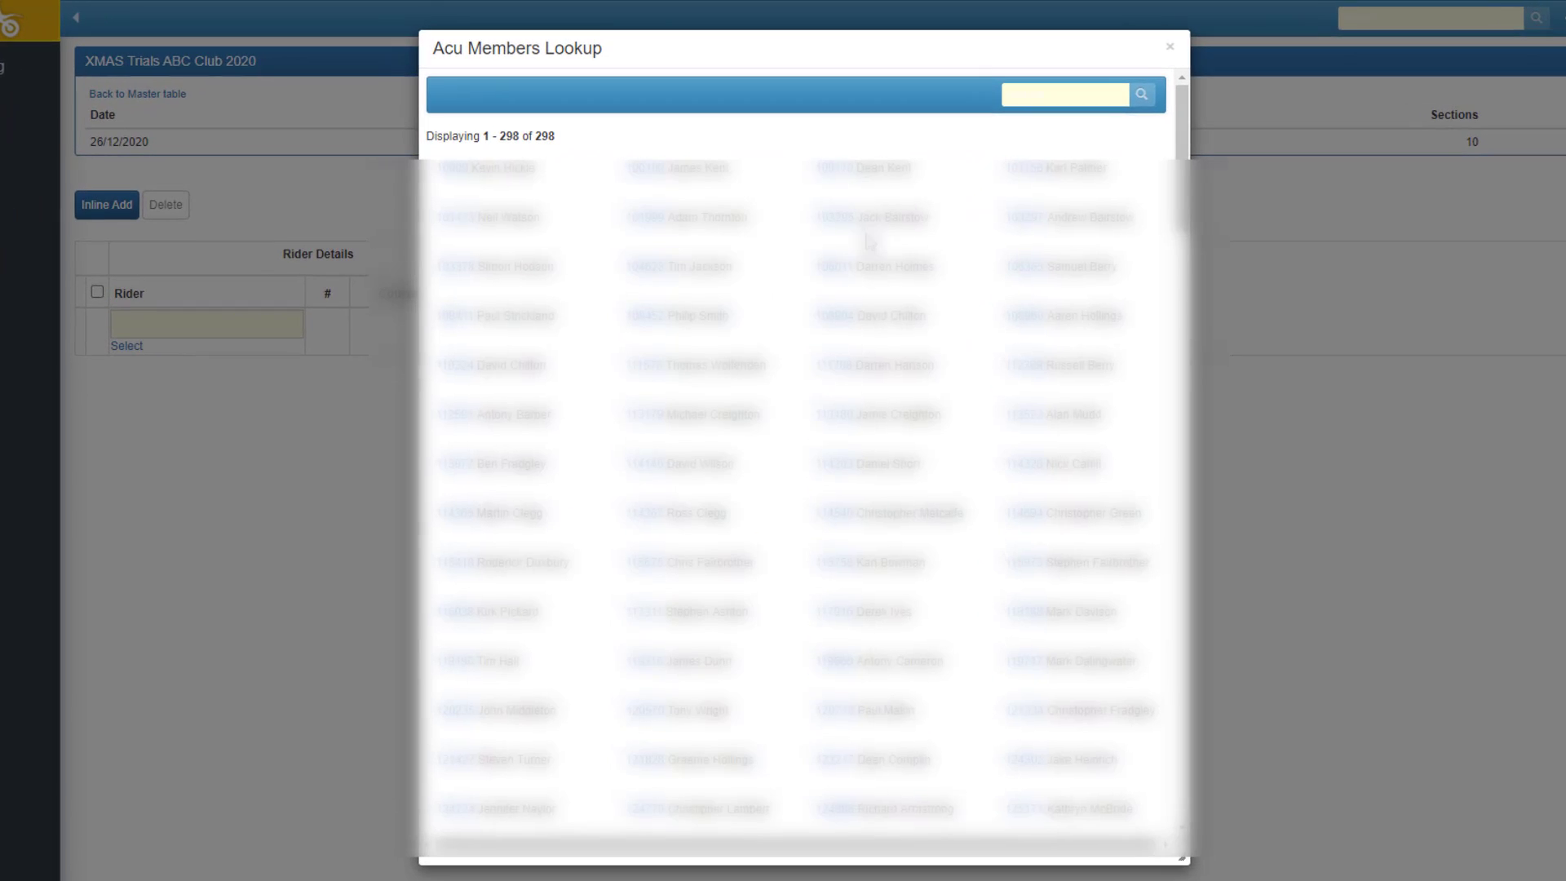
click(1034, 95)
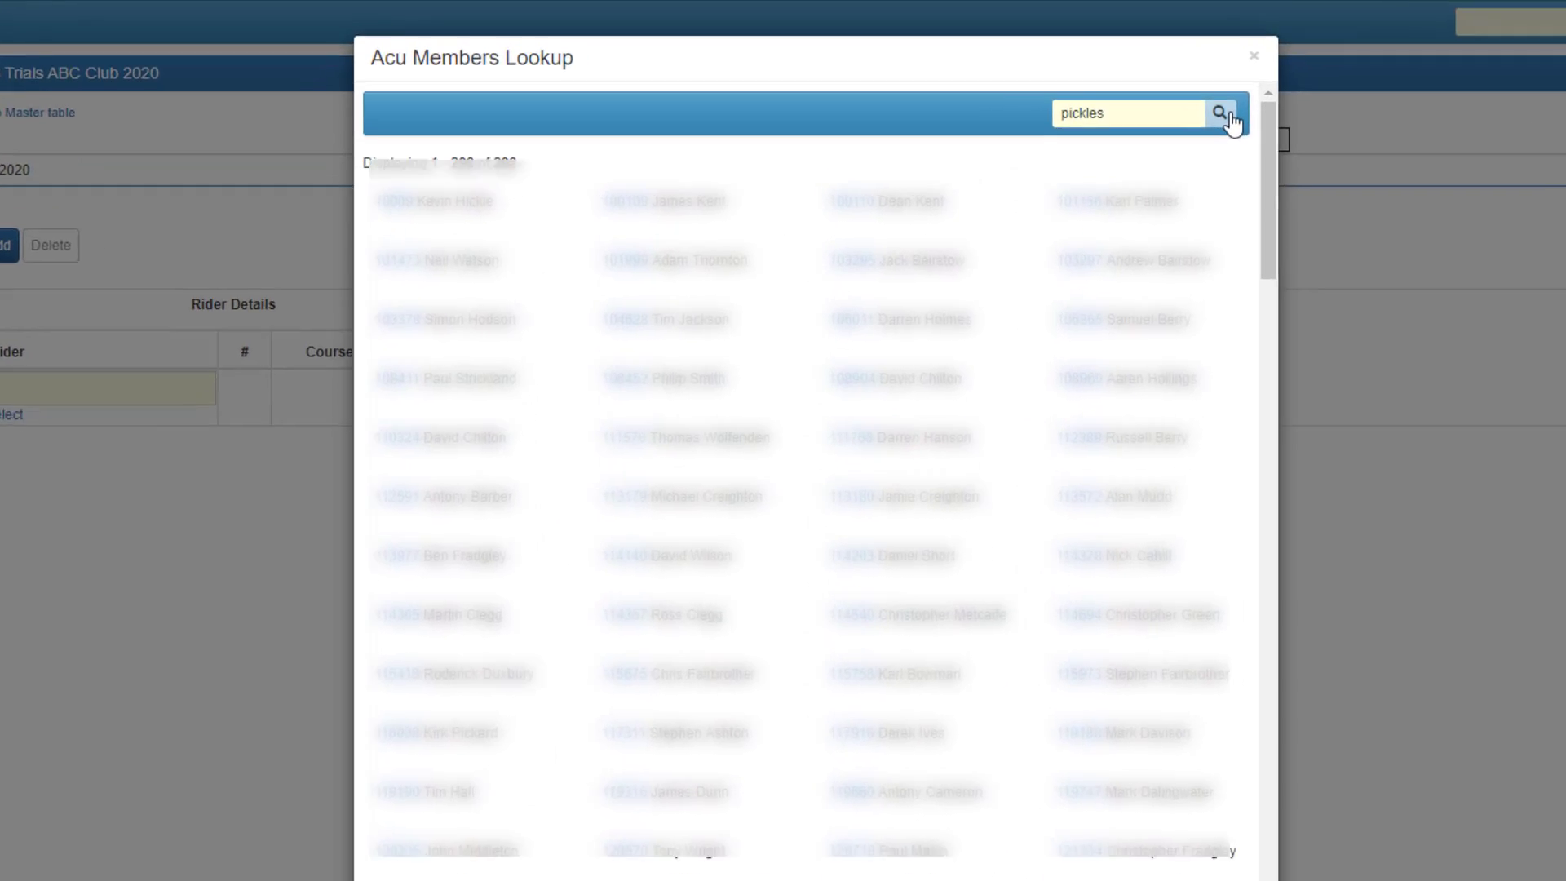
click(1143, 95)
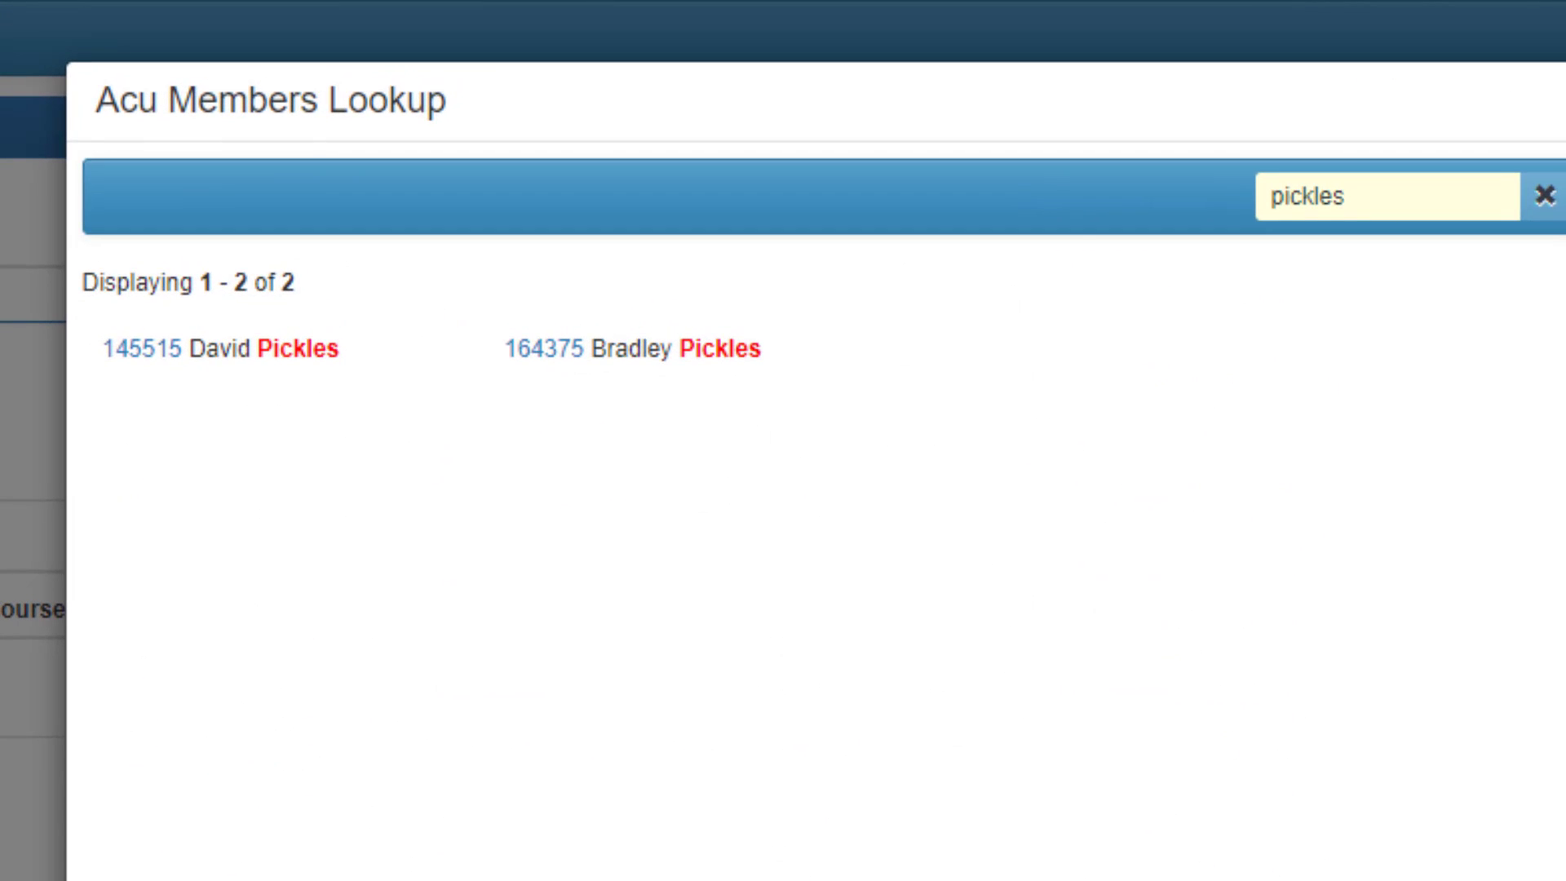
click(143, 349)
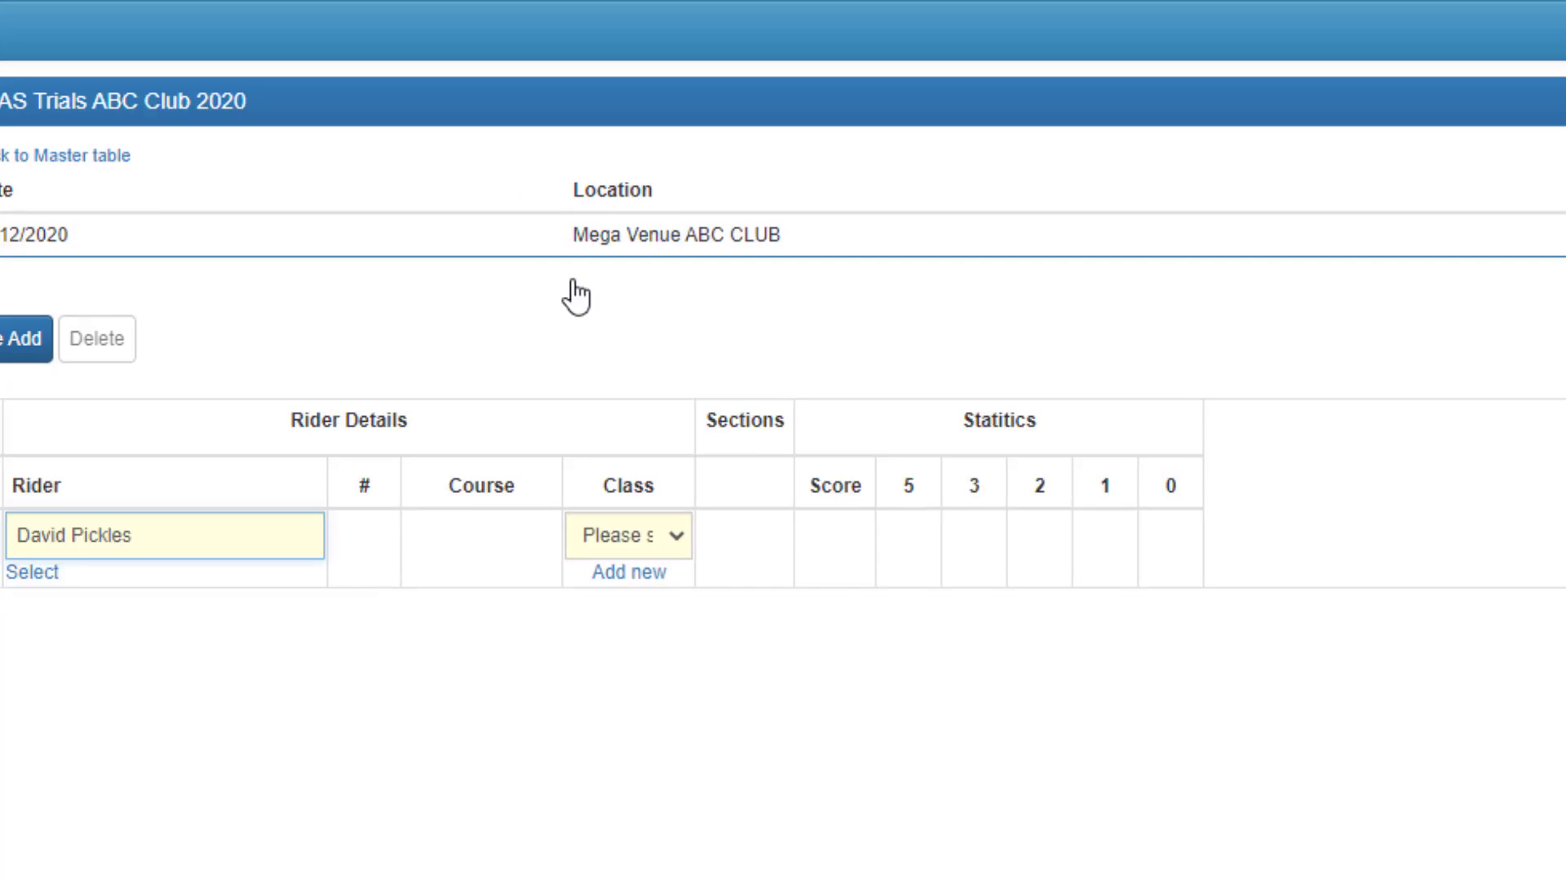
Set the rider's number in the new results row to 123.
click(430, 517)
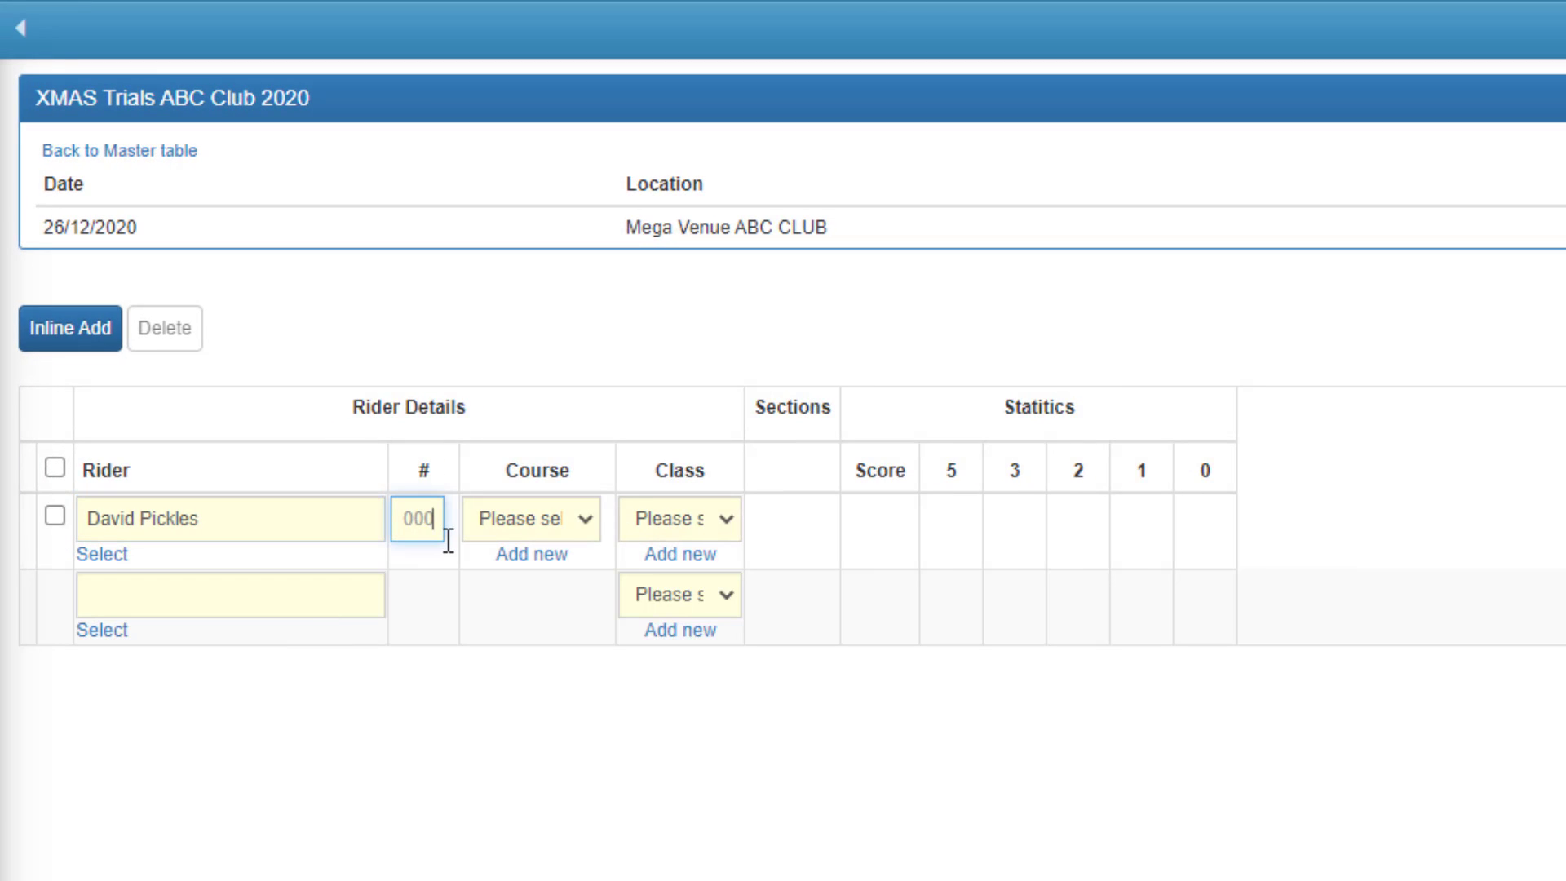
text(123)
key(Tab)
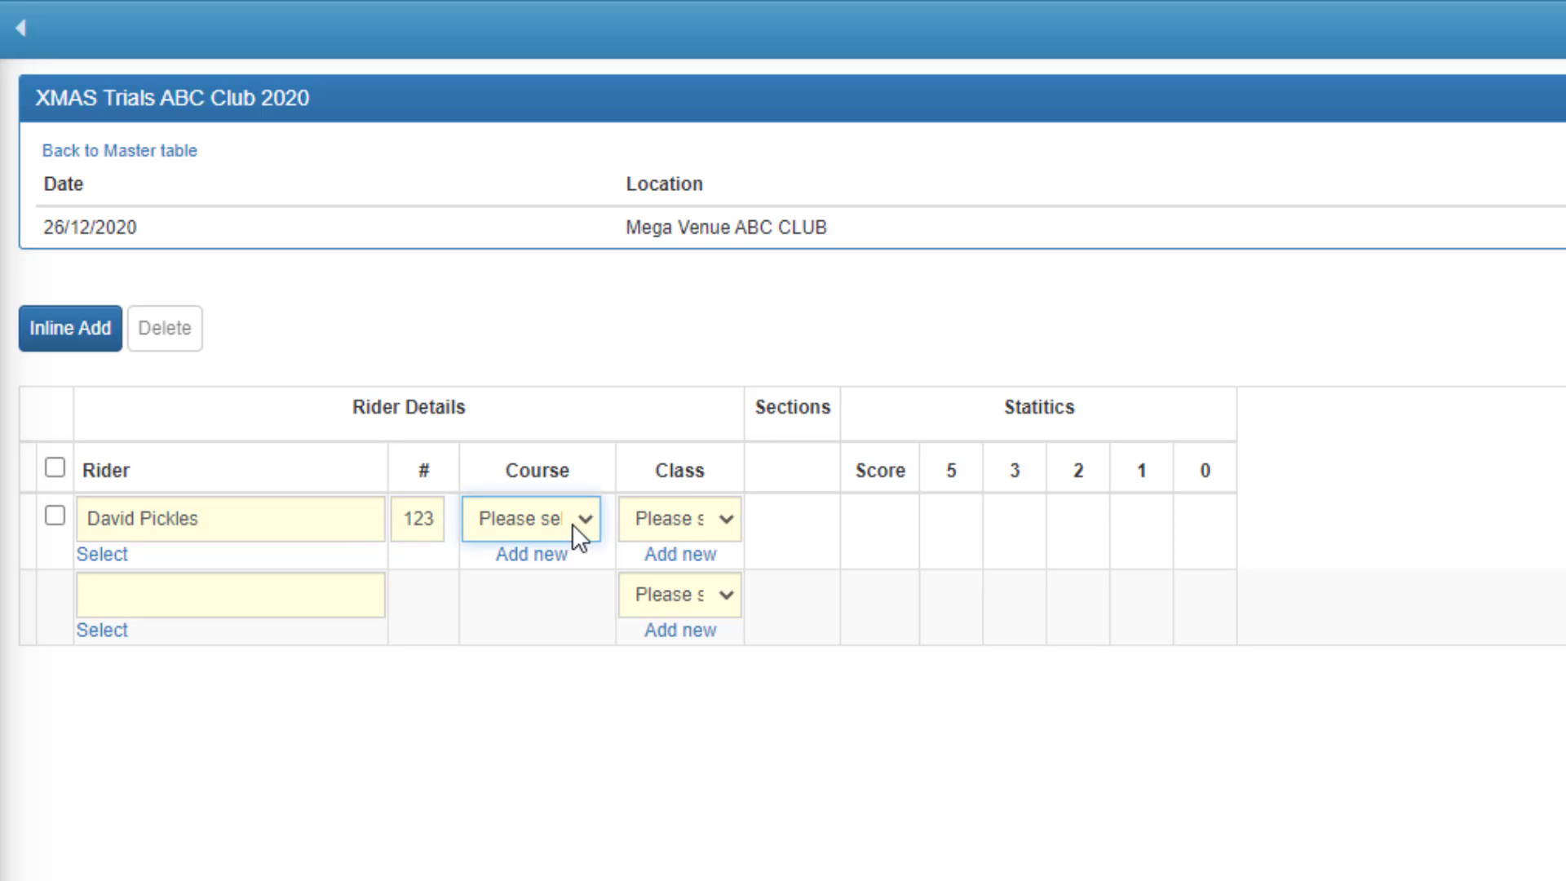
click(573, 525)
click(662, 512)
click(581, 520)
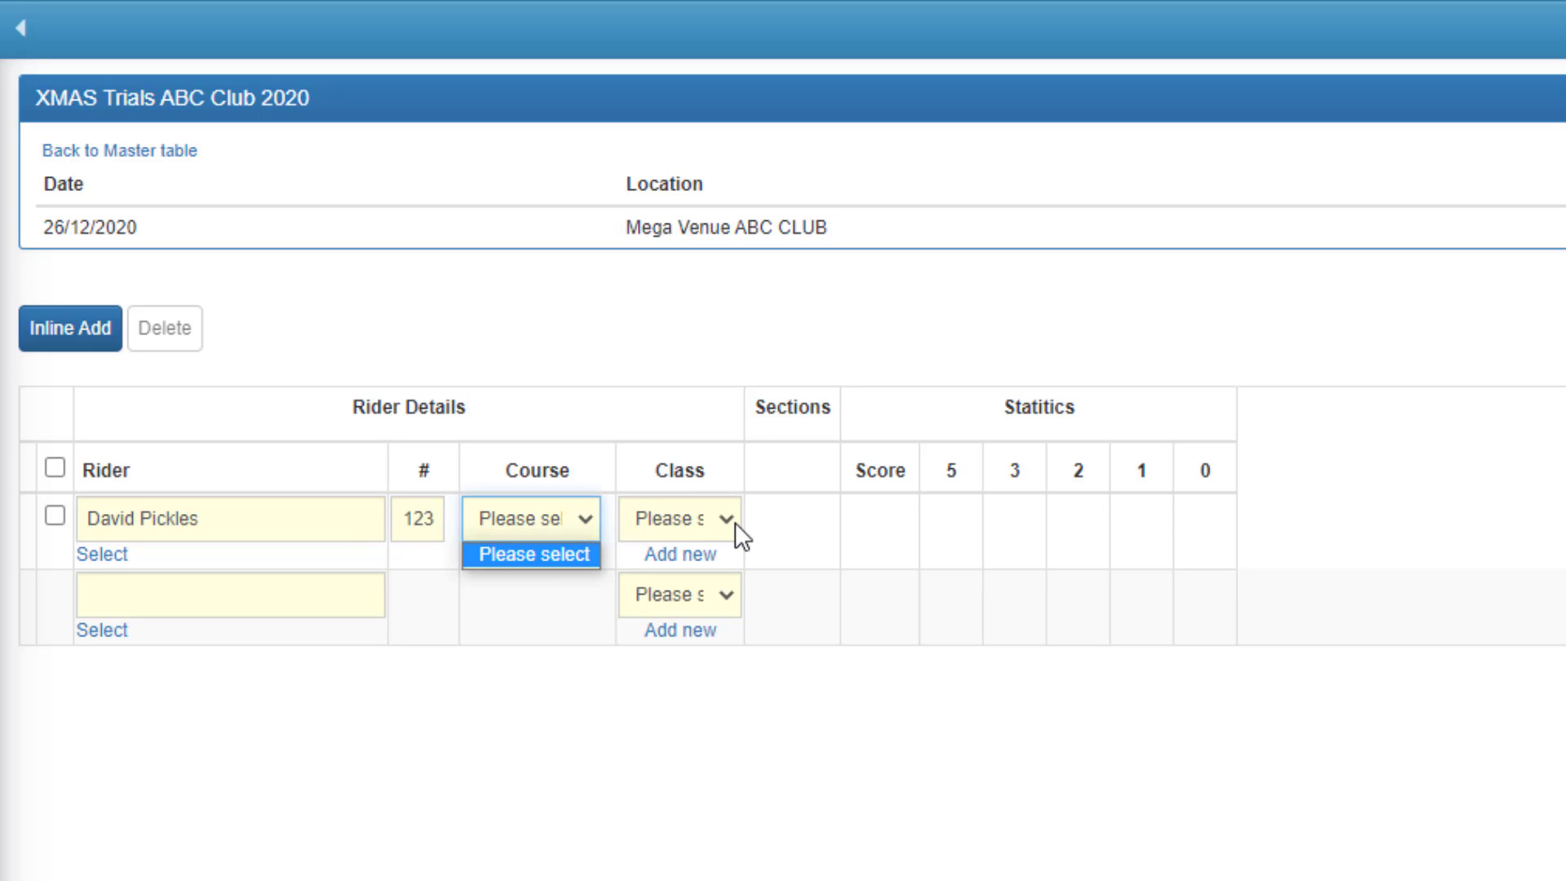
click(735, 522)
click(595, 513)
click(507, 863)
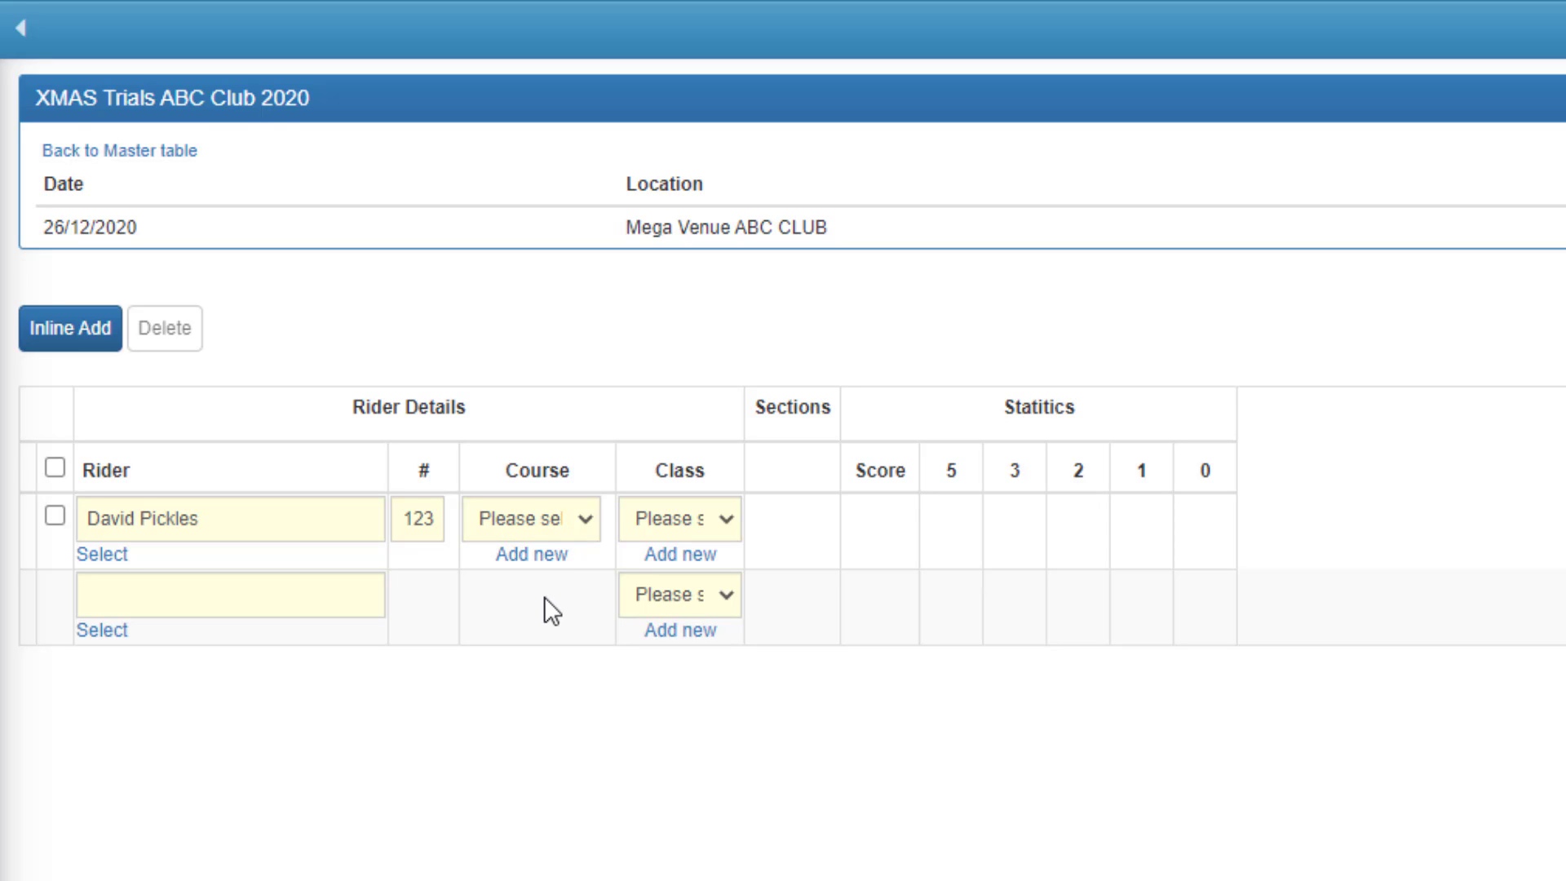
Add a new course named HARD with the results highlight colour #524F4F and save it.
click(503, 557)
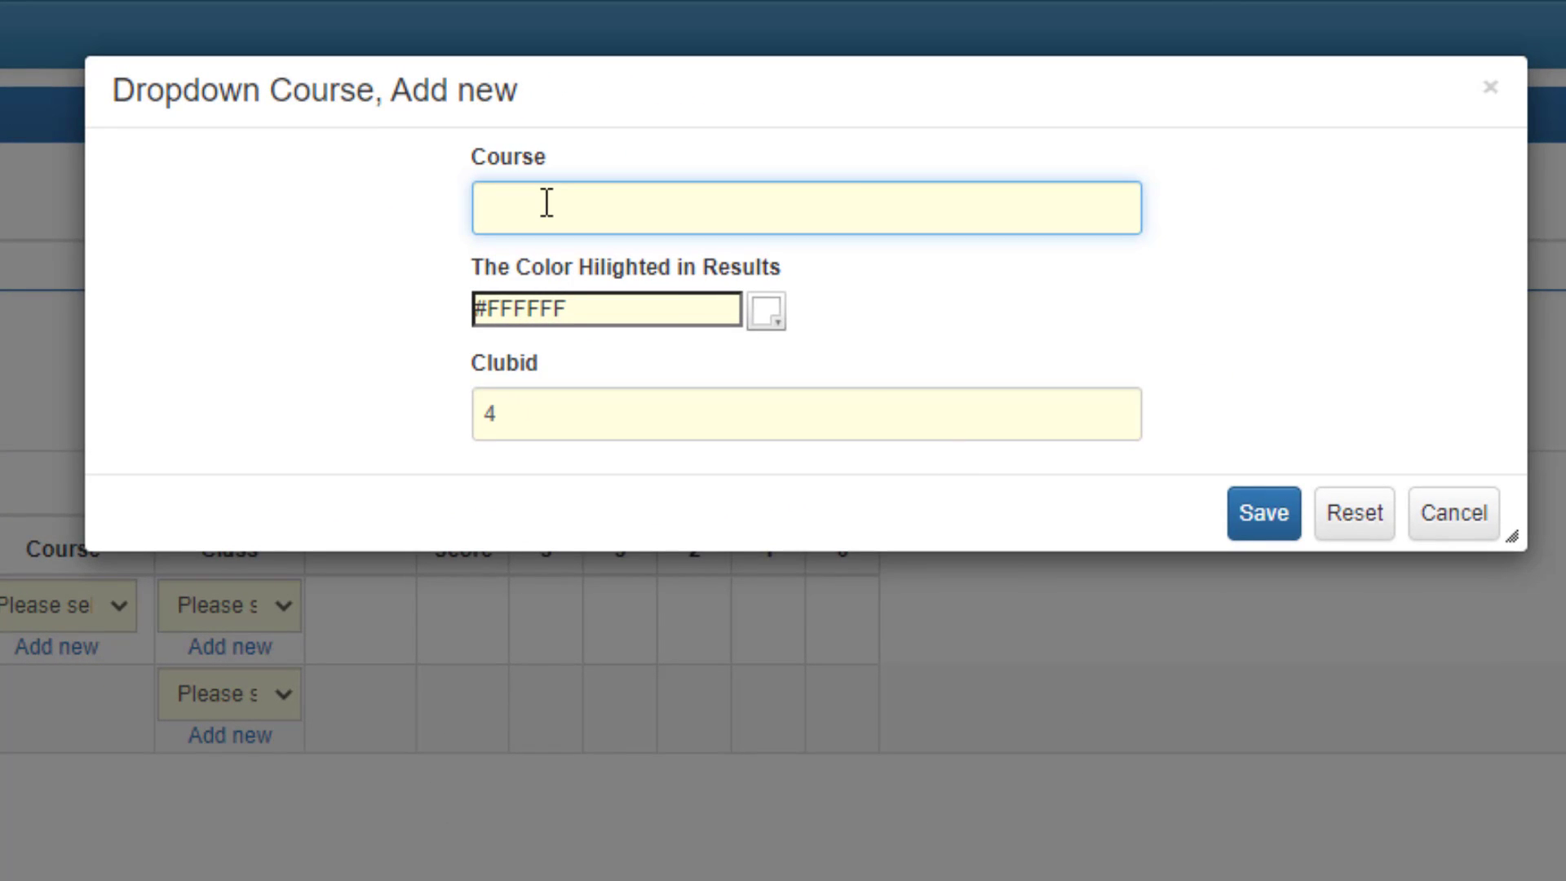
text(HARD)
click(764, 314)
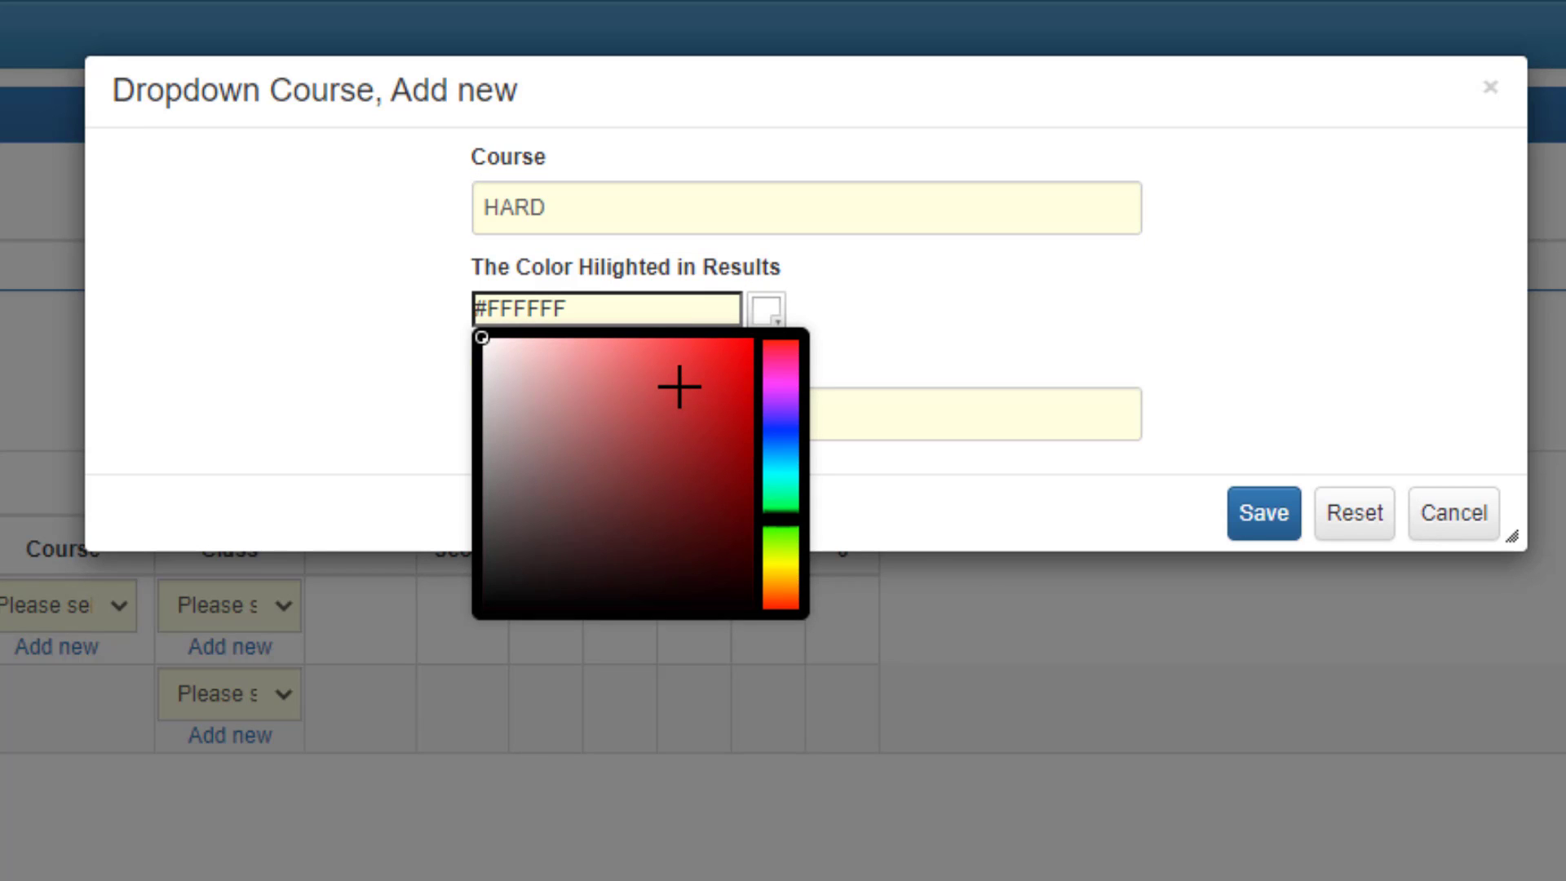
drag(511, 555, 500, 506)
click(973, 262)
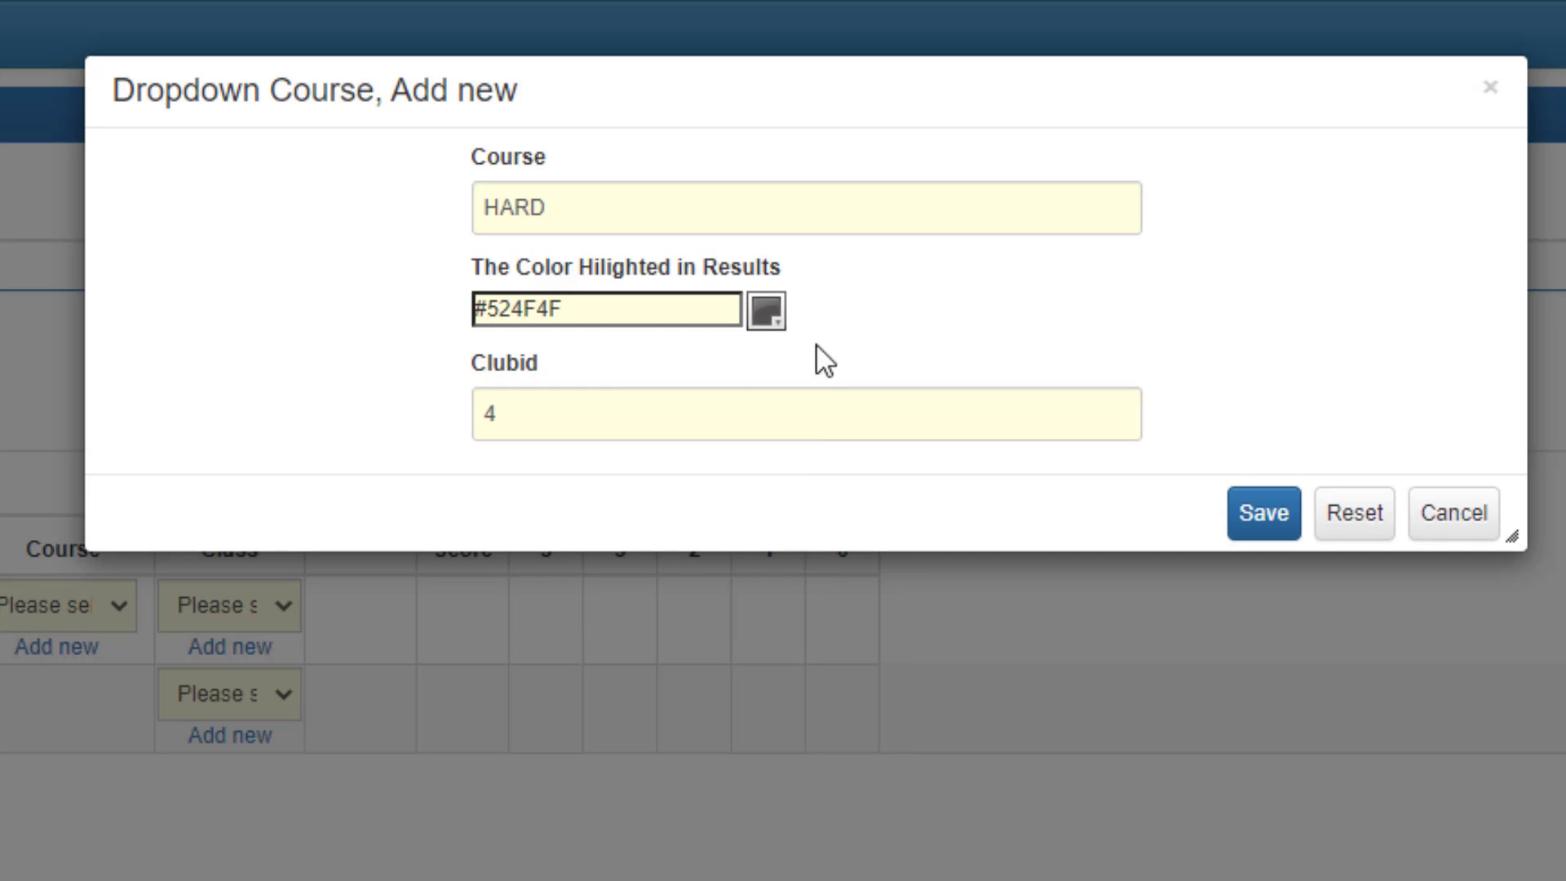
click(1274, 514)
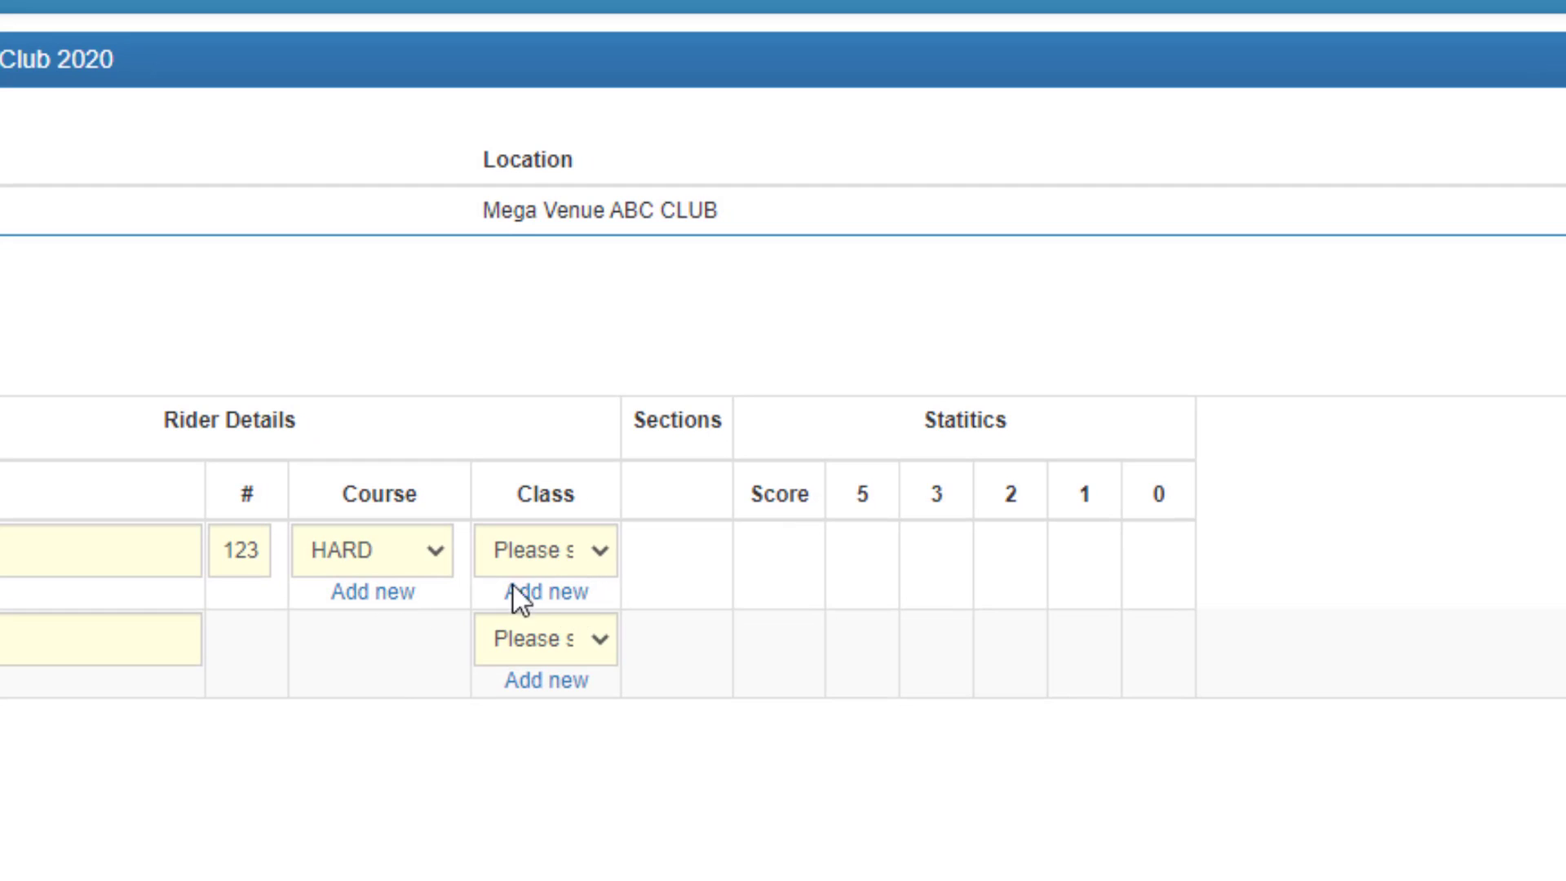
Add another course named EASY with the results highlight colour #DAE872 and save it for the rider.
click(382, 593)
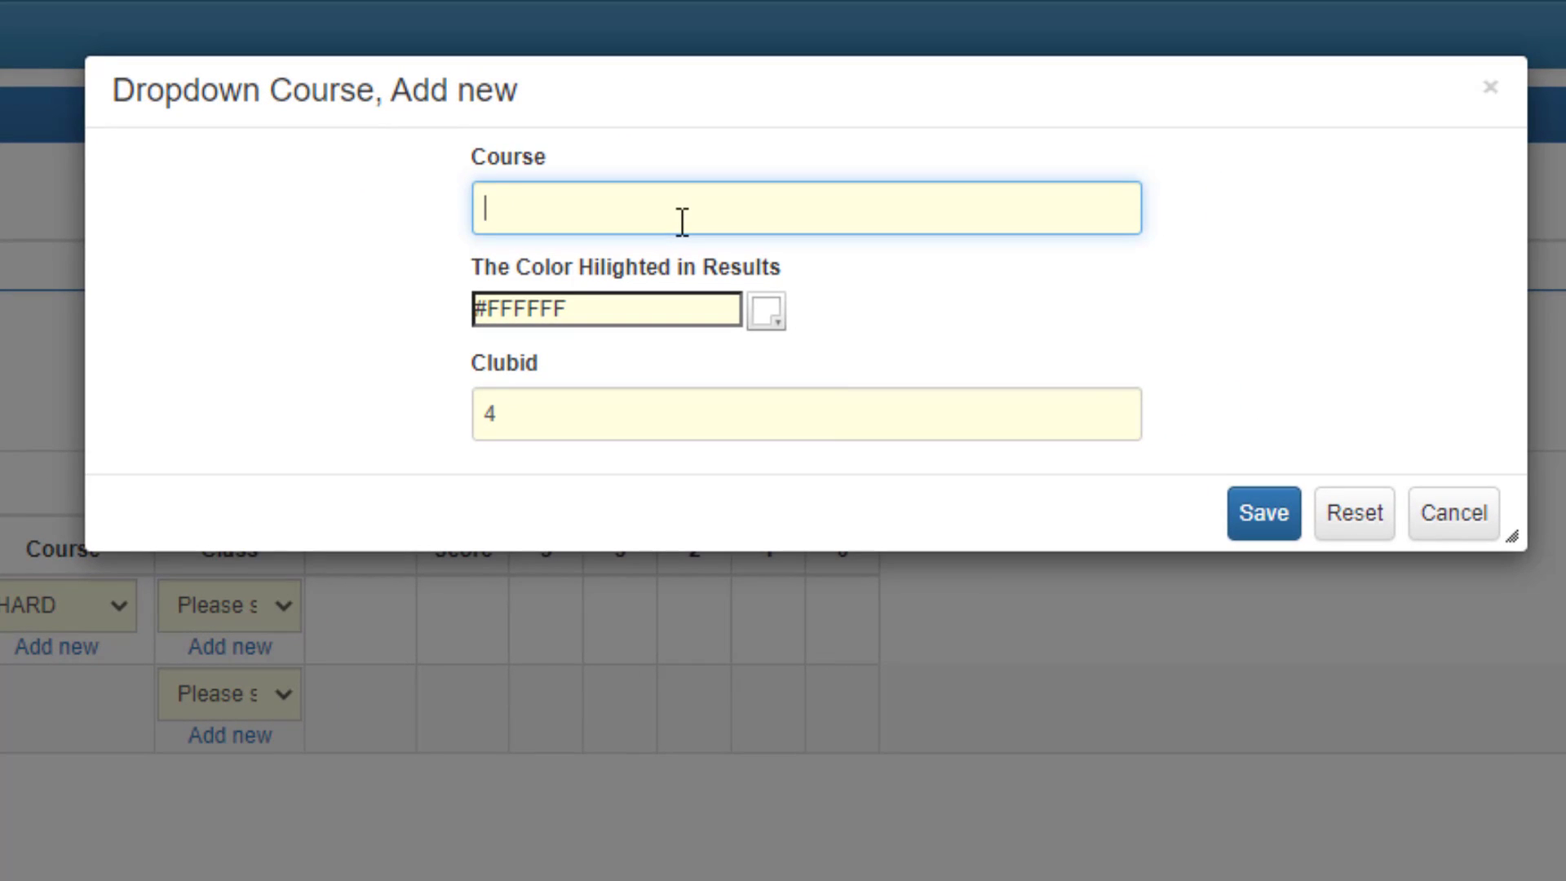
text(EASY)
key(Tab)
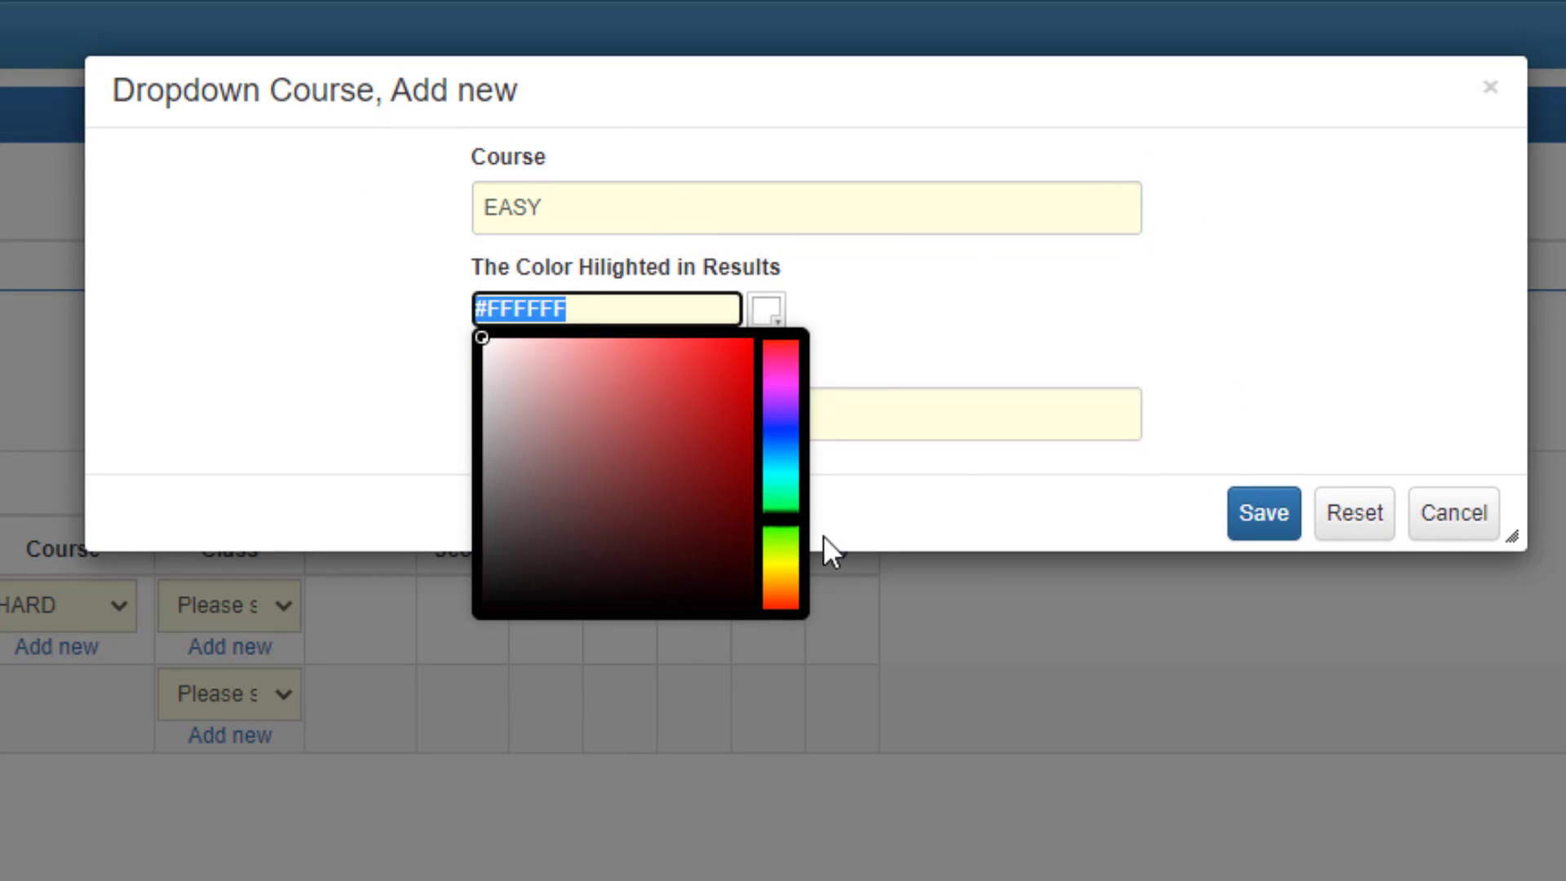
click(780, 553)
mouse_move(535, 357)
mouse_down()
mouse_move(576, 425)
mouse_move(601, 430)
mouse_move(615, 359)
mouse_up()
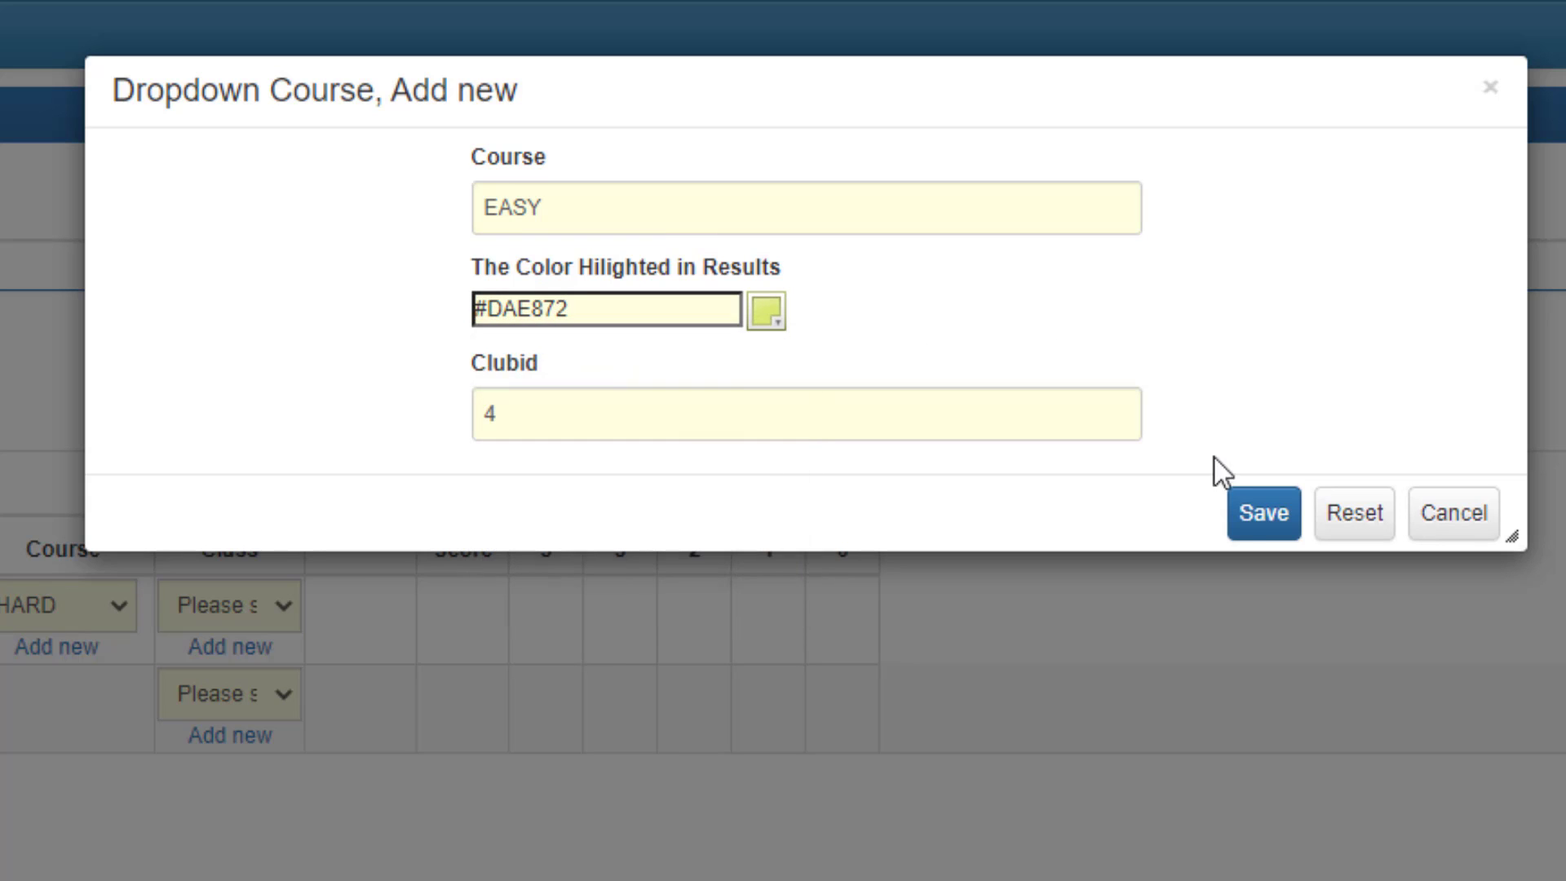
click(1253, 526)
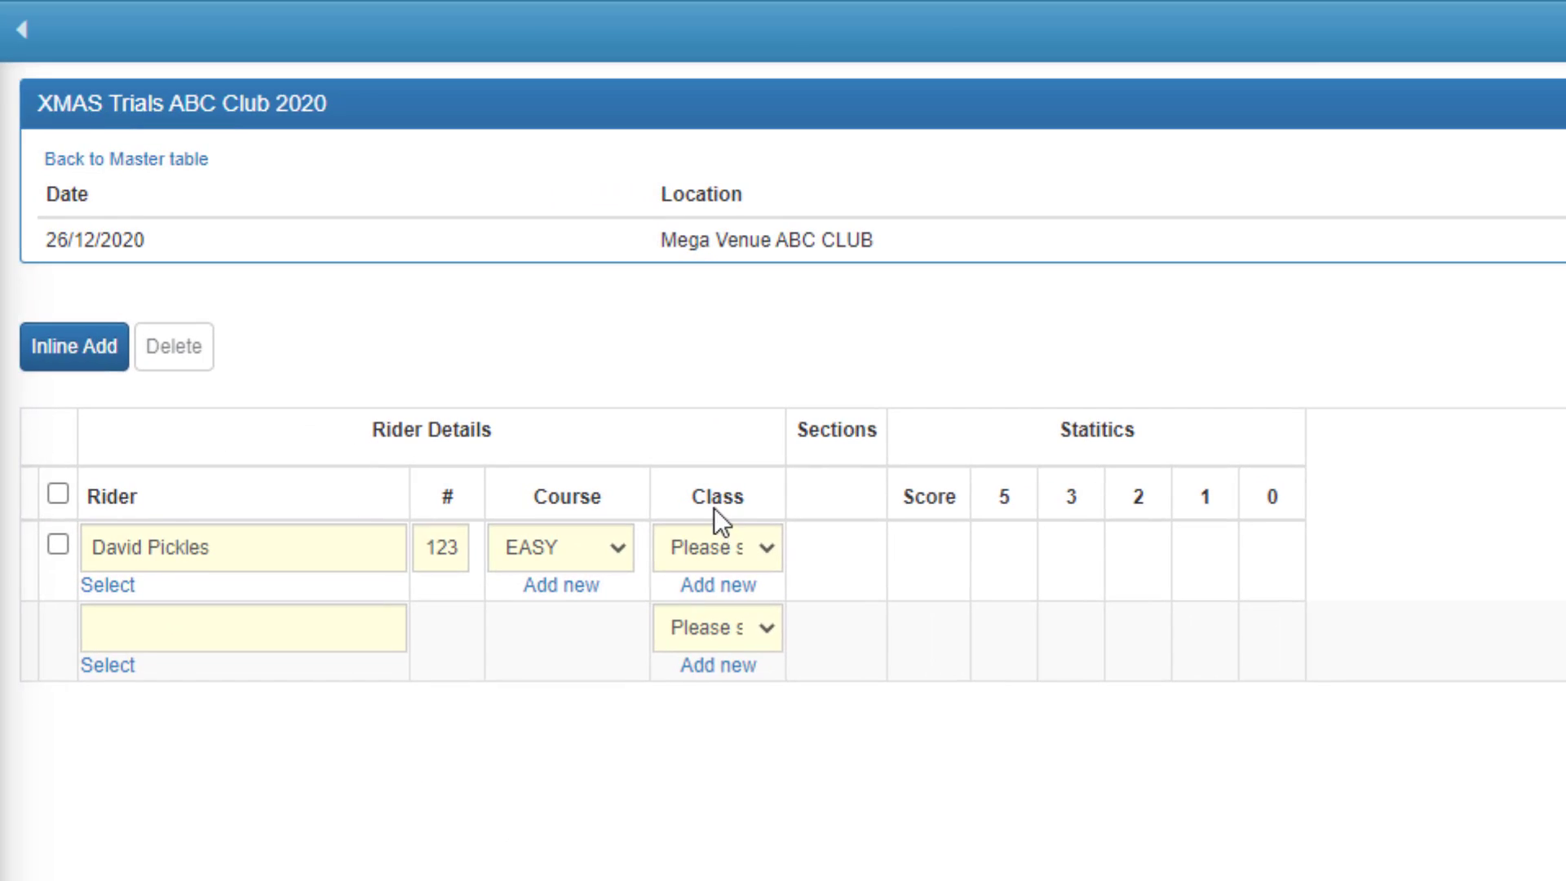
Add a new class named O40 from the rider's row and save it.
click(756, 542)
click(766, 549)
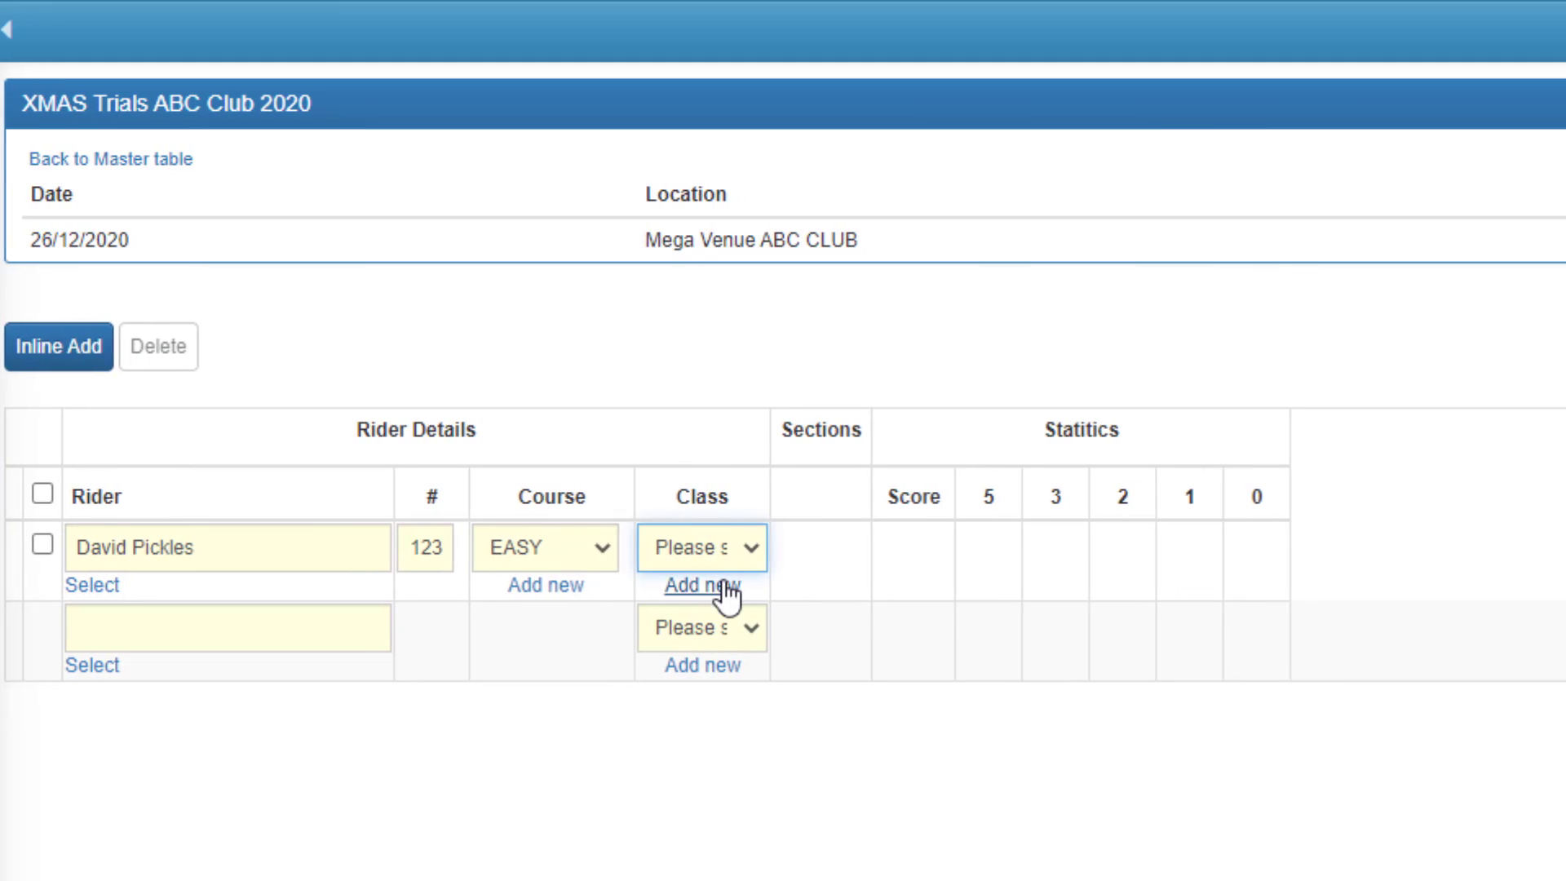
click(739, 585)
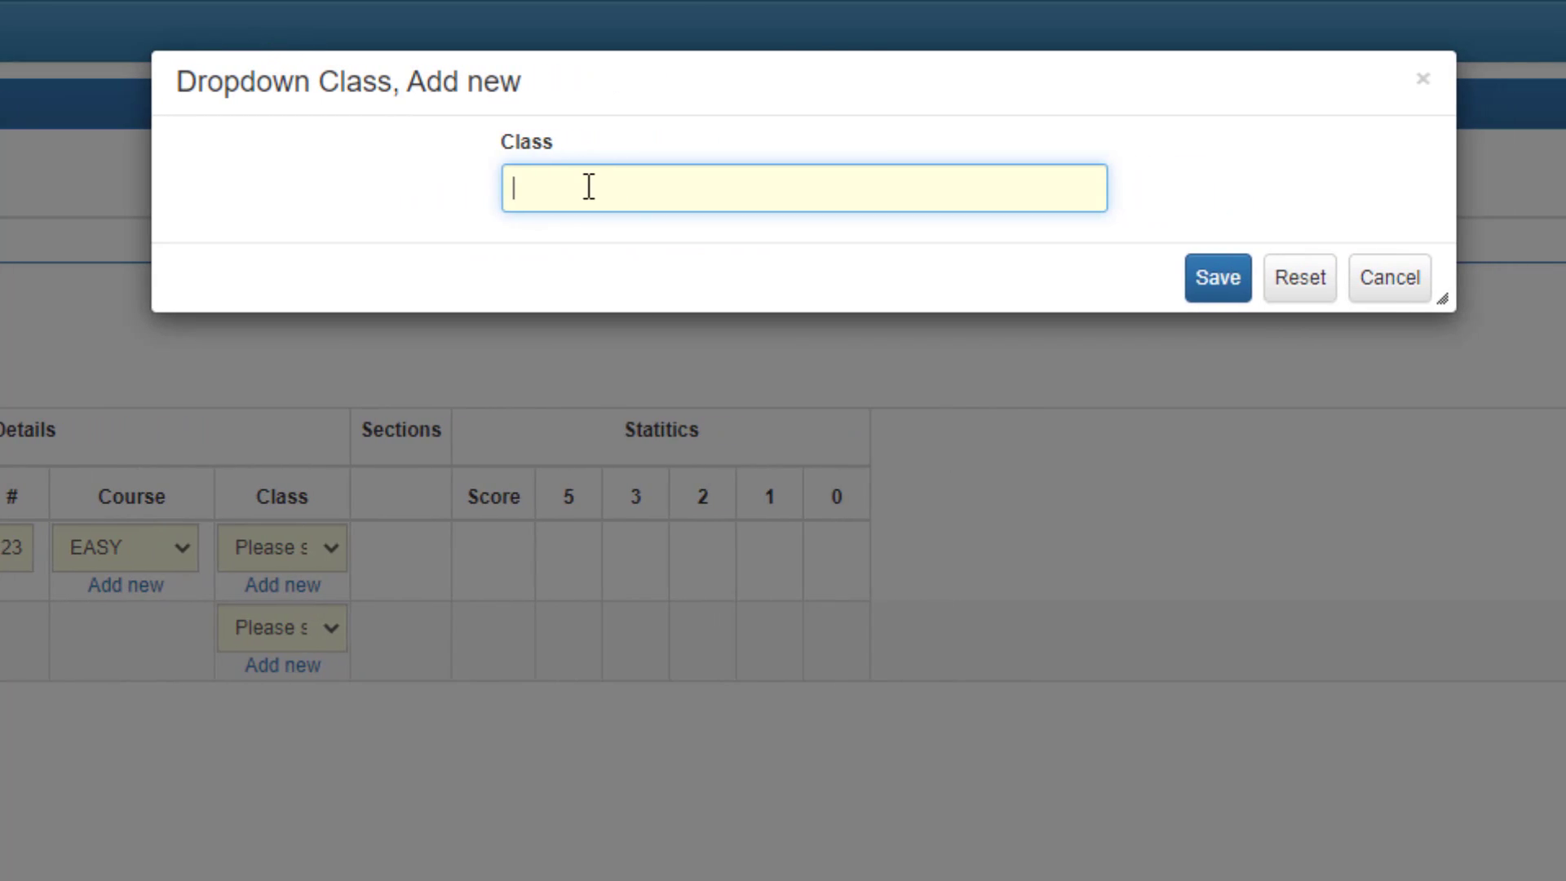
text(O40)
click(1227, 283)
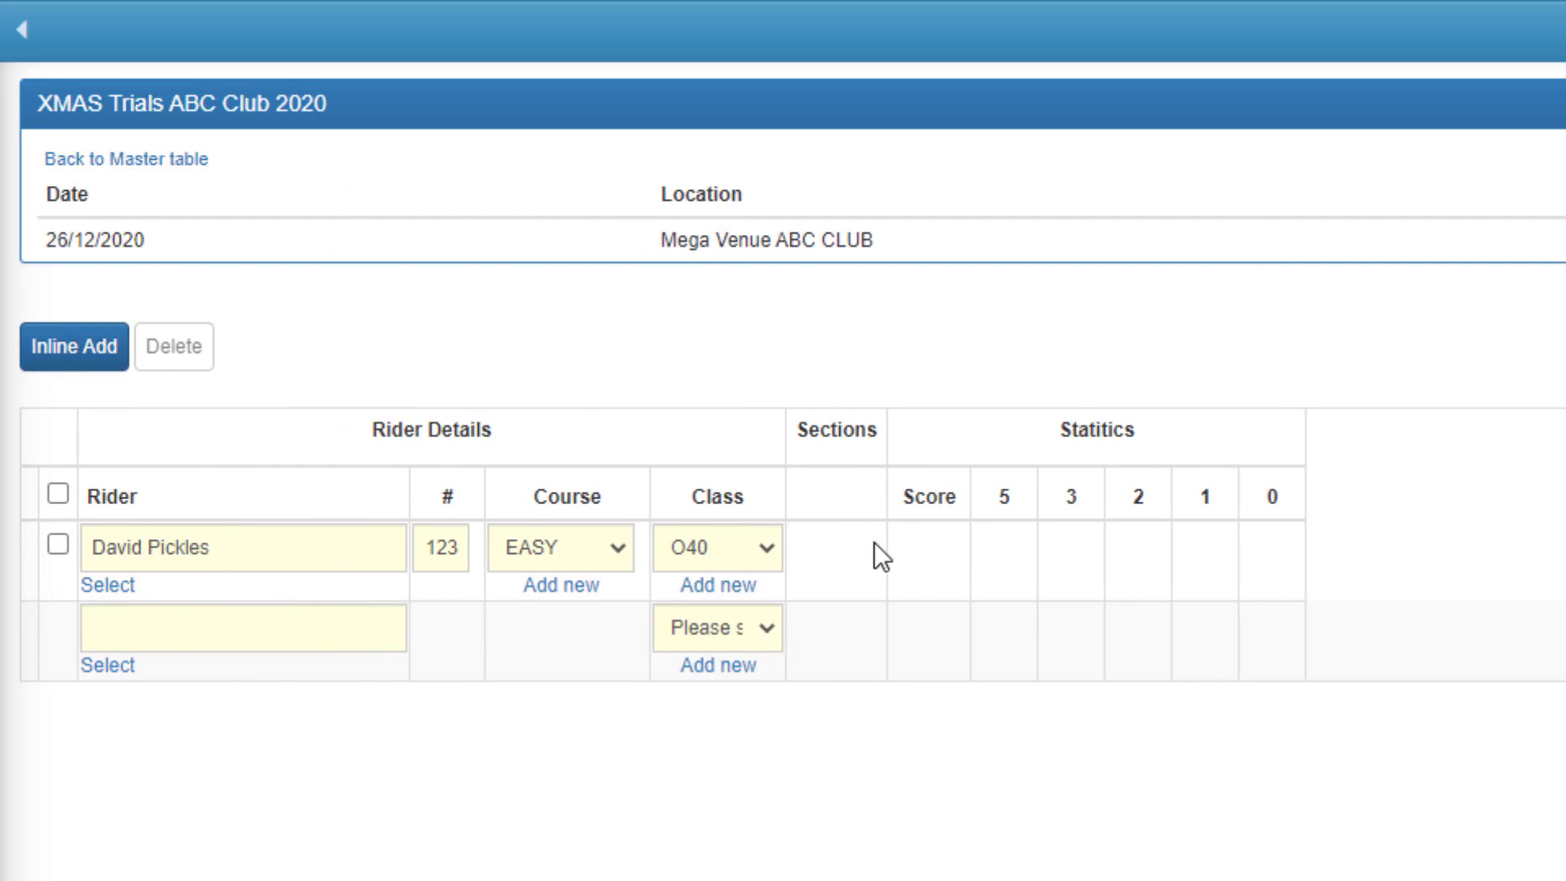
Enter the rider's scores for sections 01 to 10 as 00, 00, 12, 33, 55, 11, 00, 55, 11 and 23.
click(162, 622)
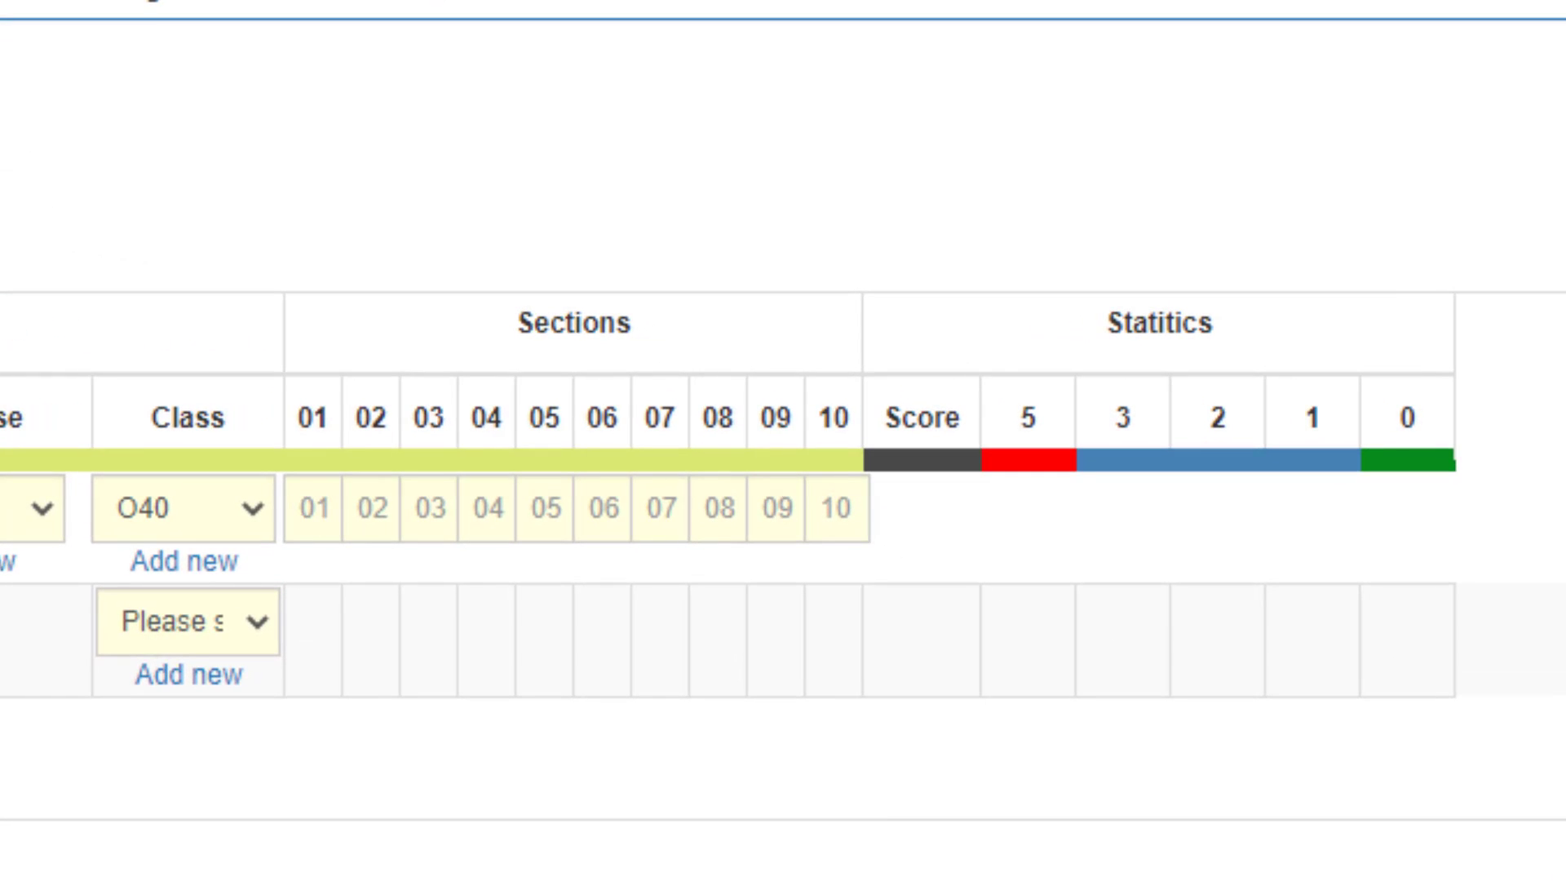
click(306, 518)
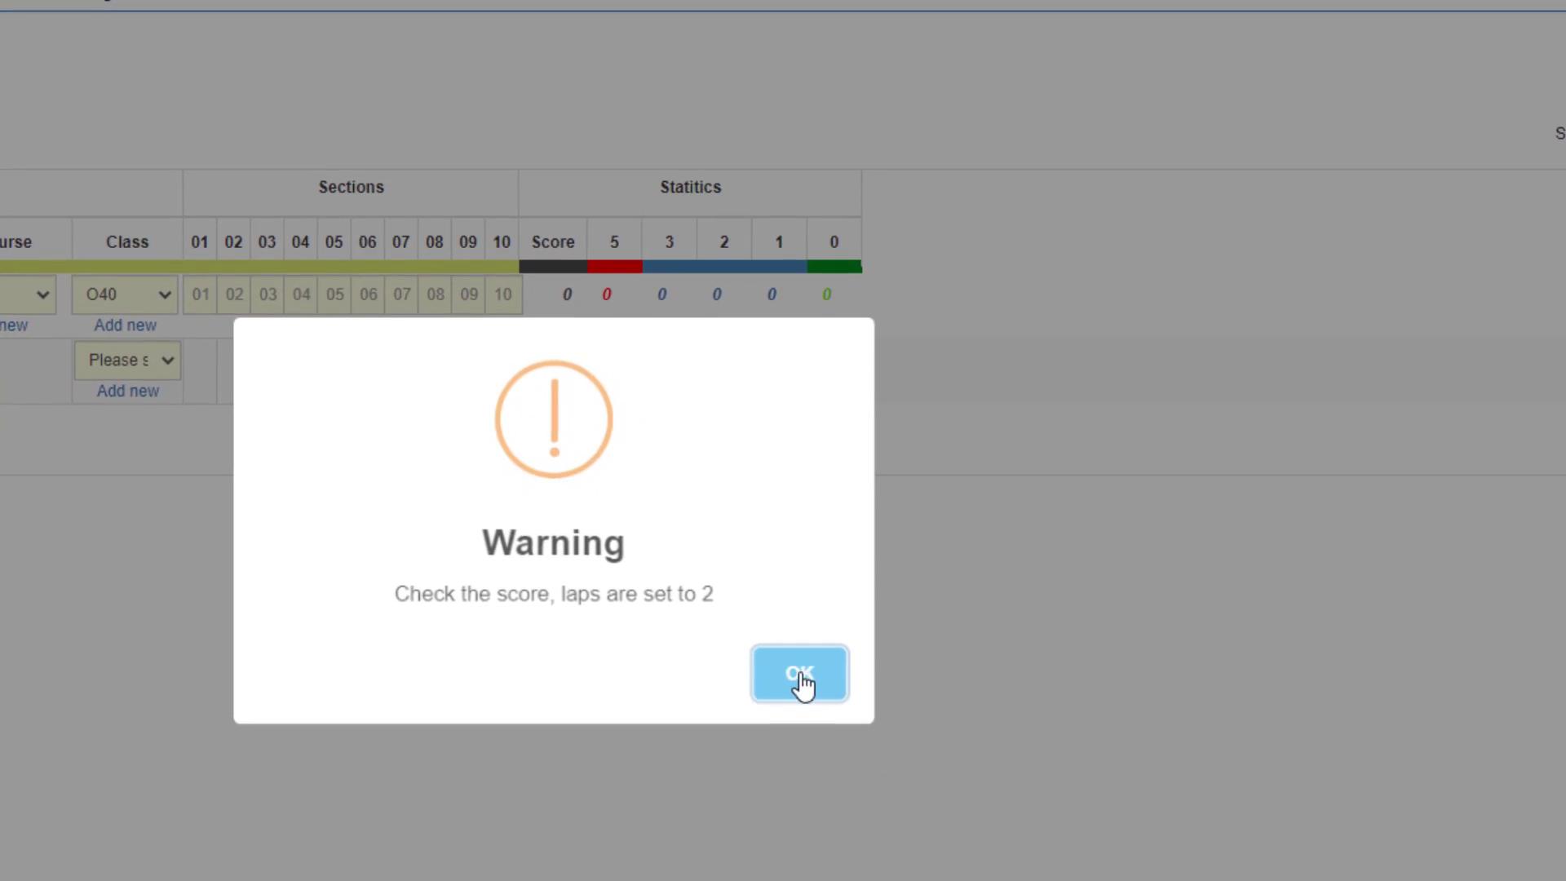
click(852, 734)
click(201, 328)
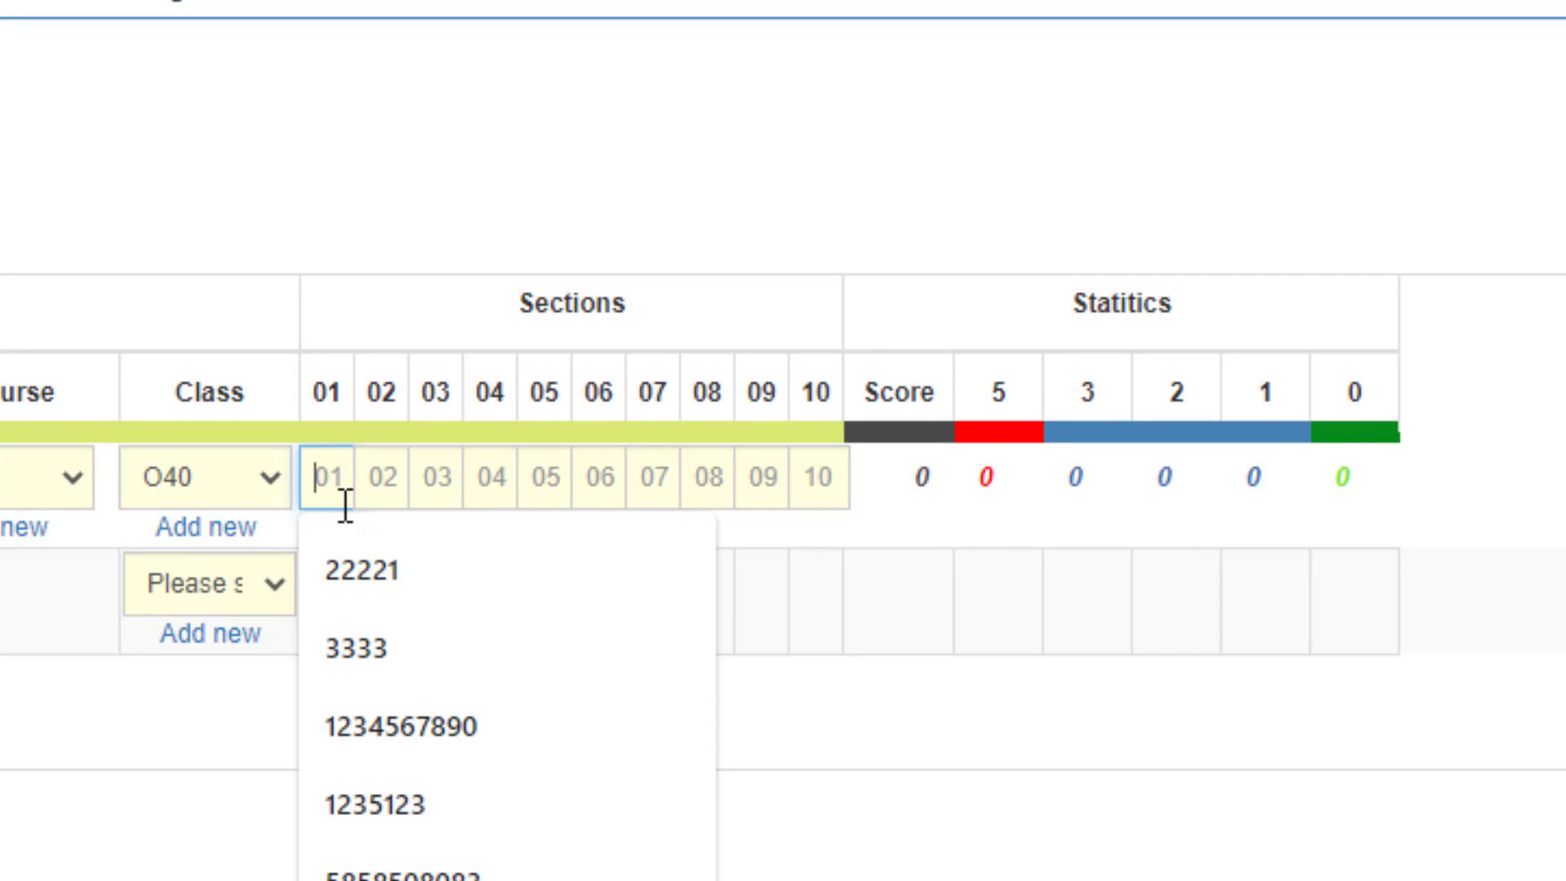
text(0000)
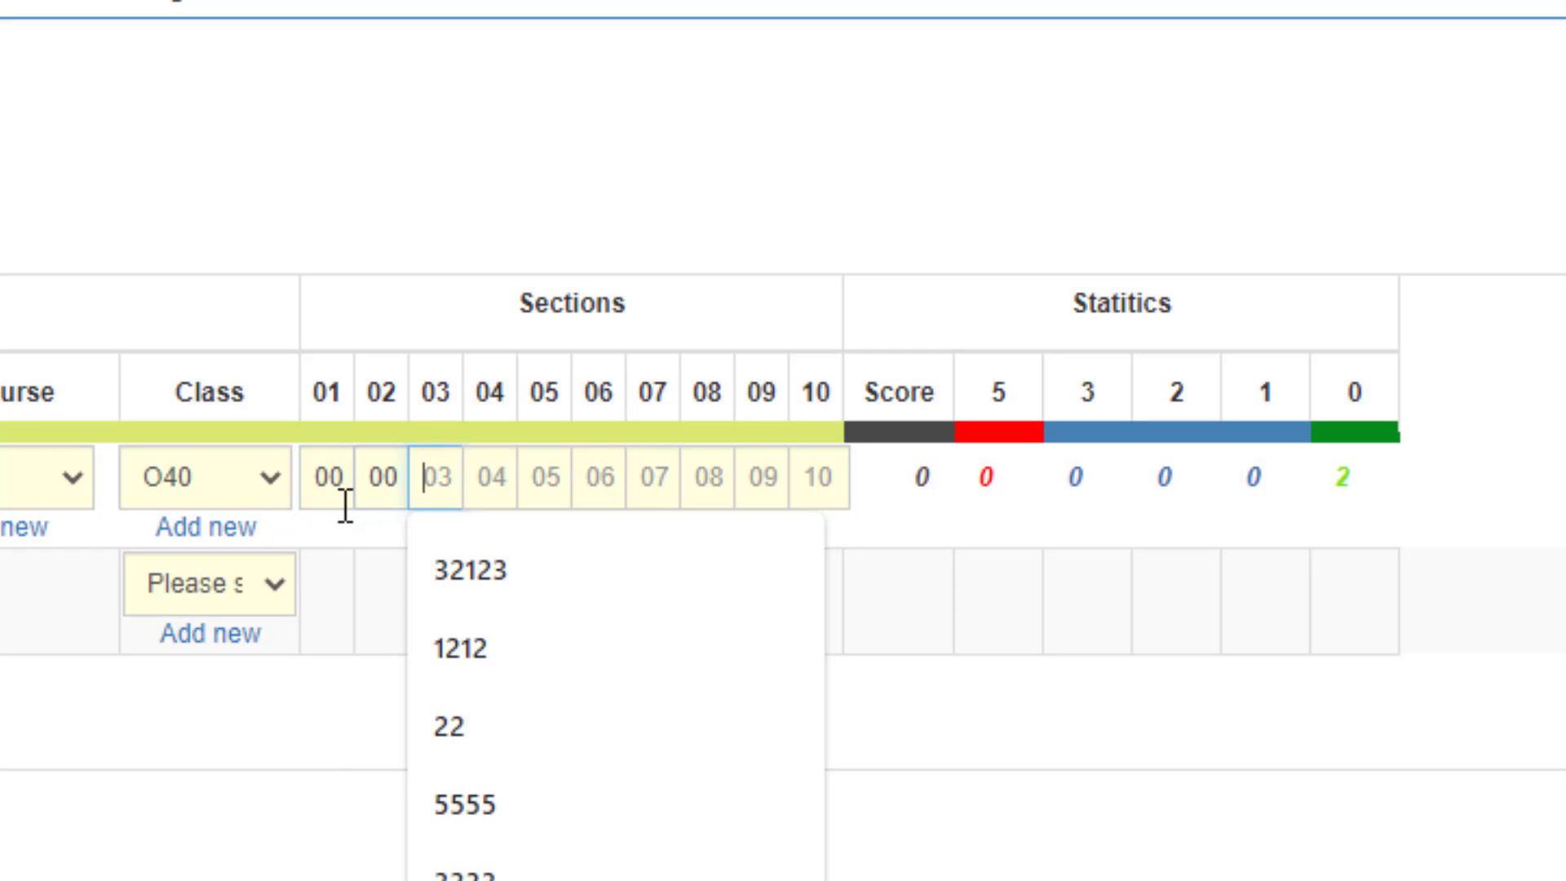
text(1233)
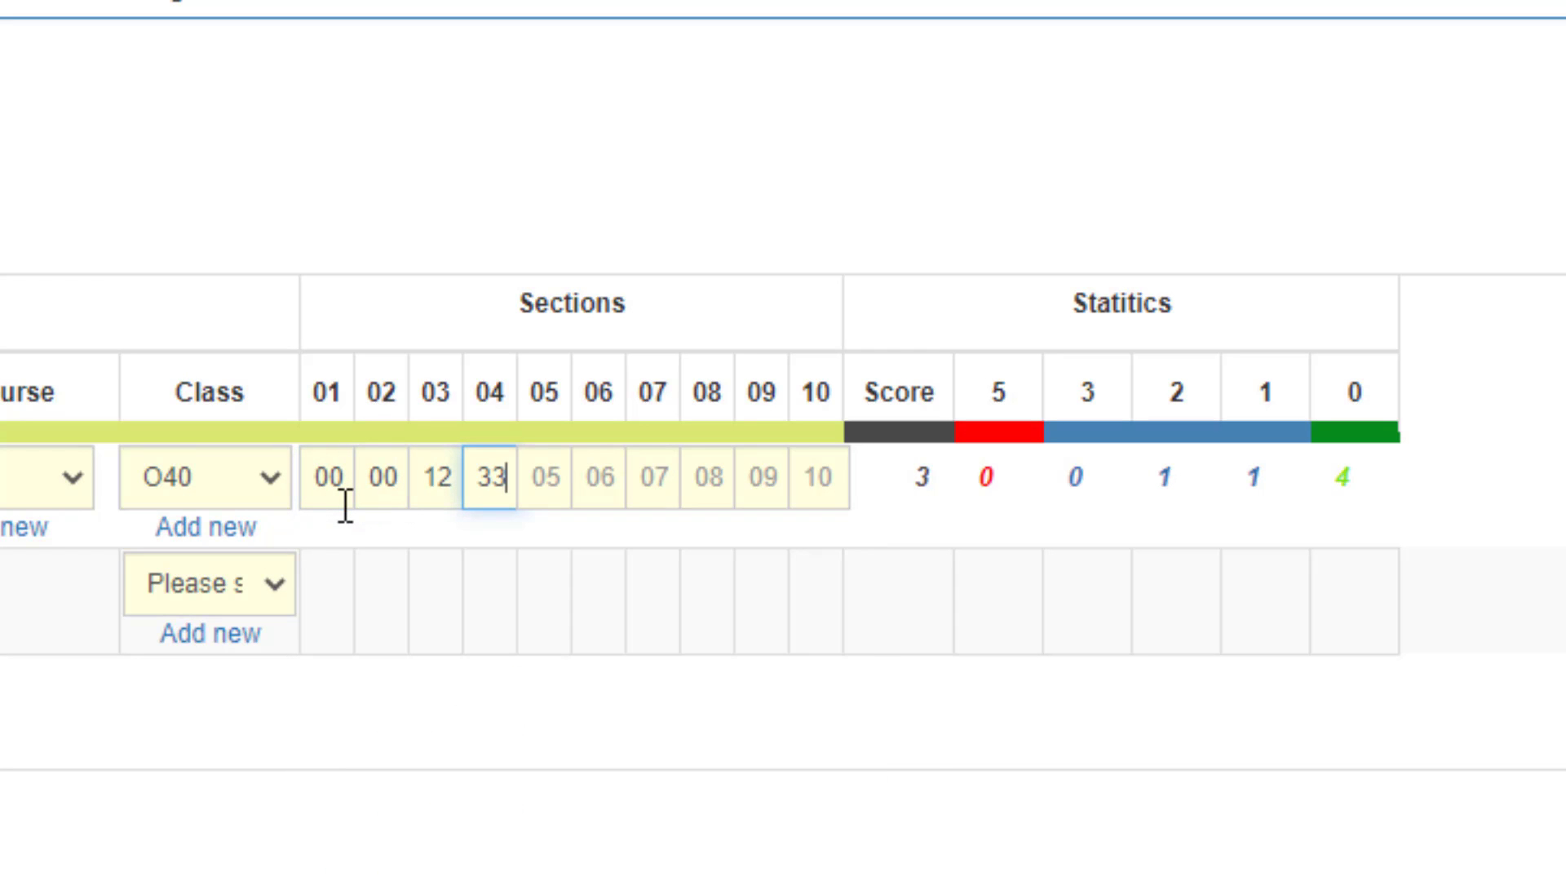
text(55)
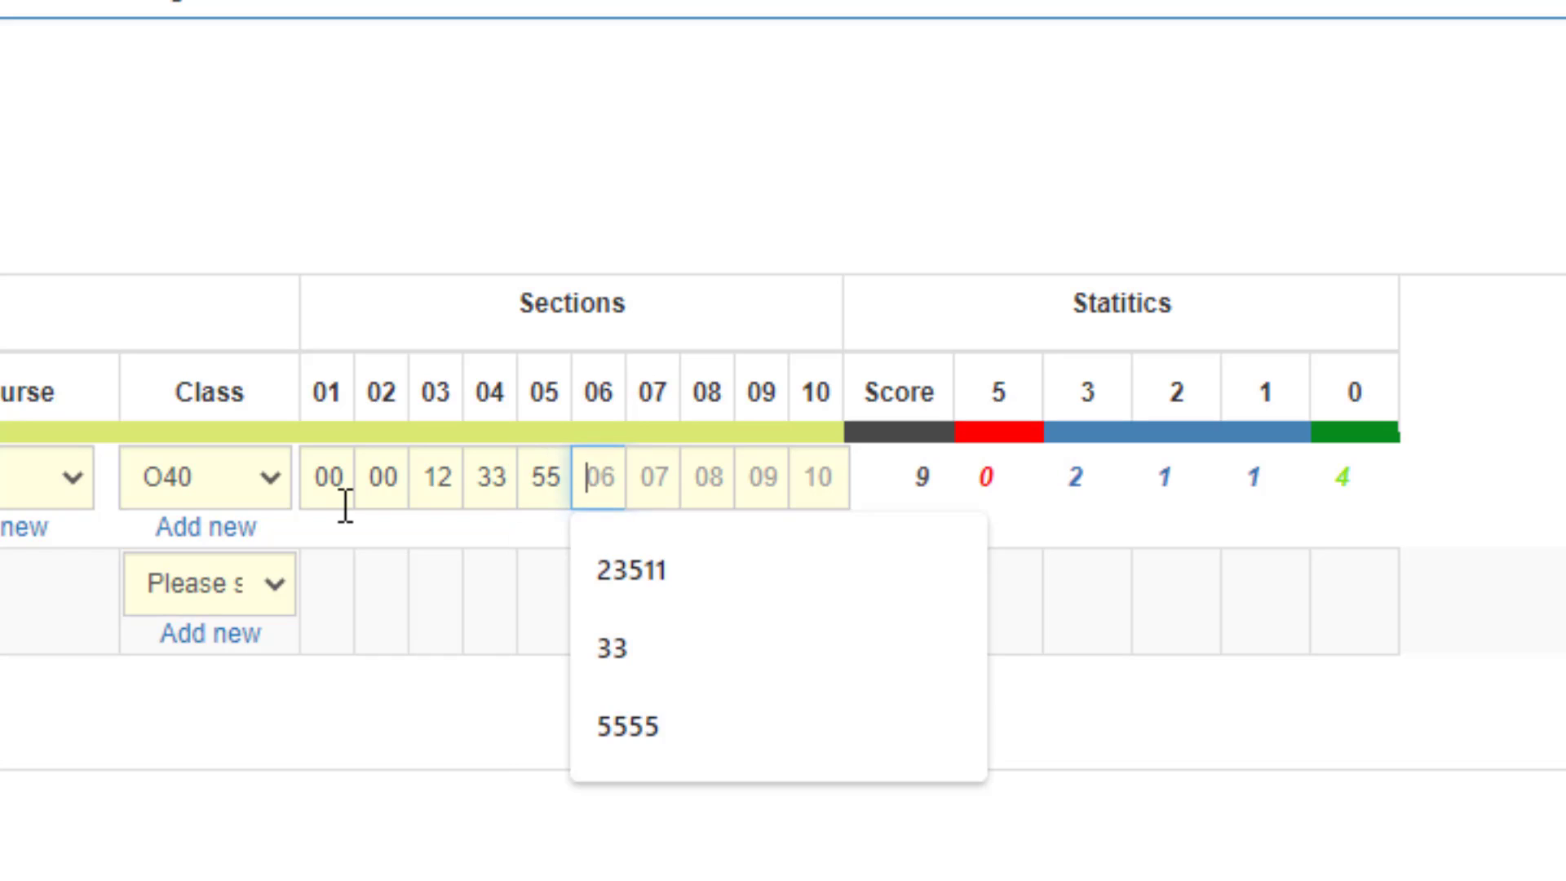
text(11)
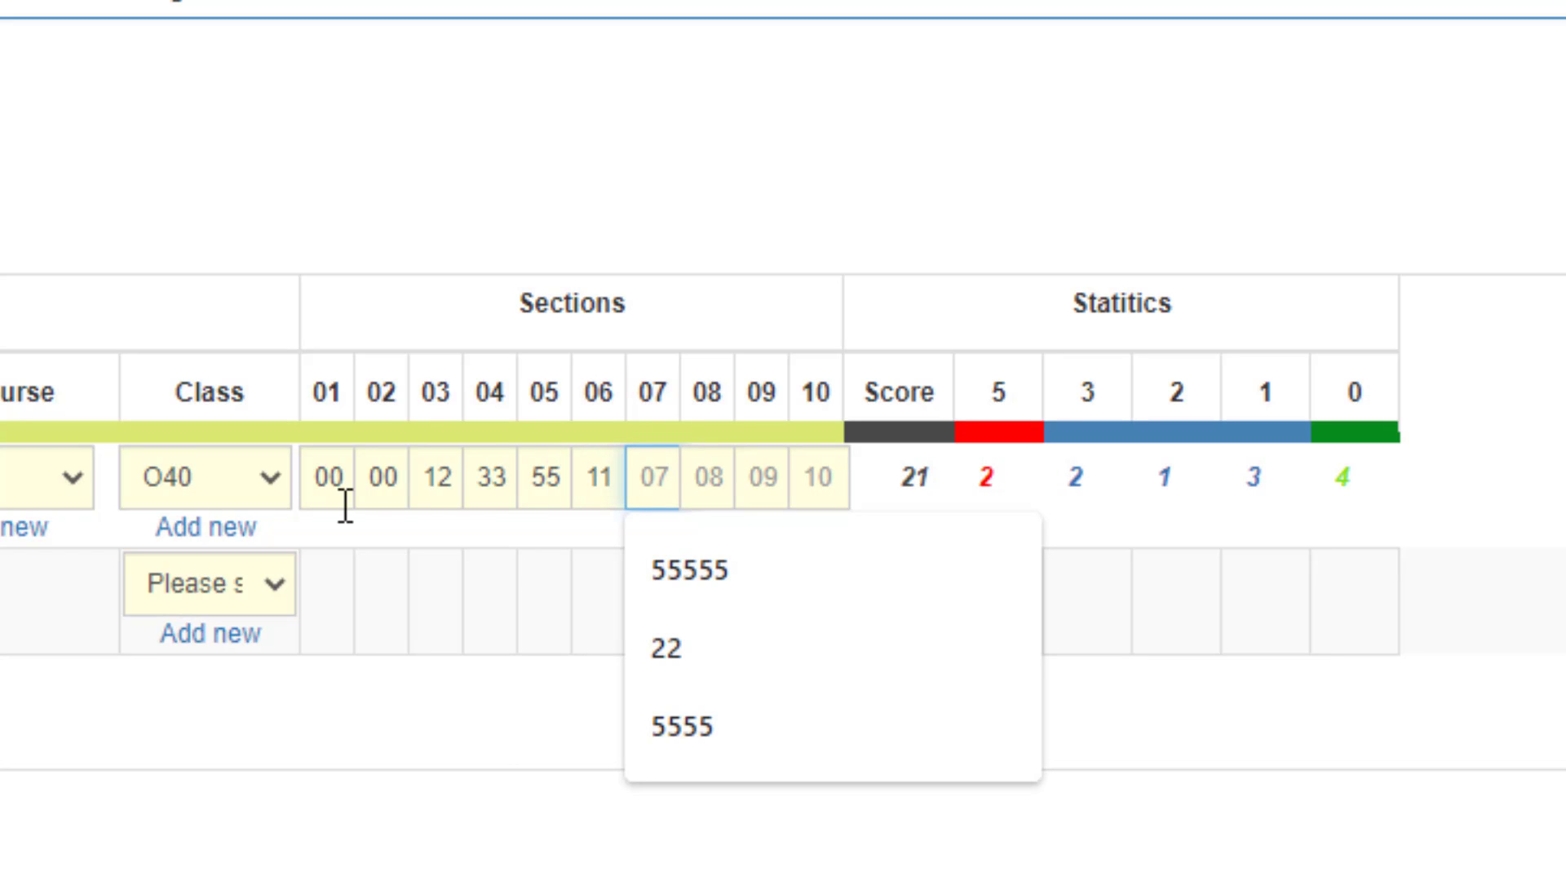
text(00)
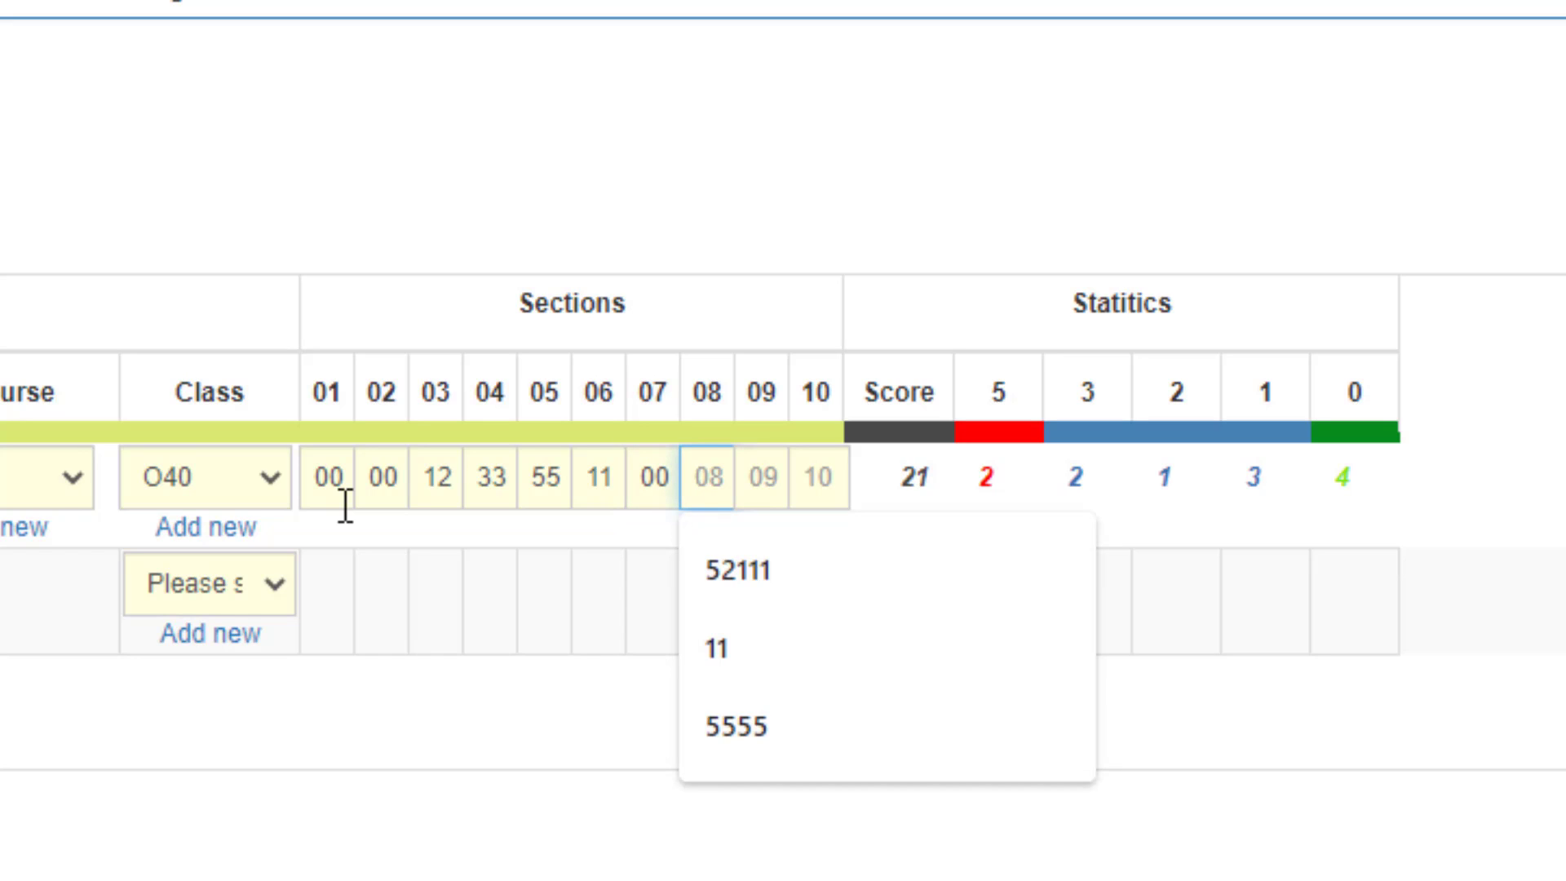
text(55)
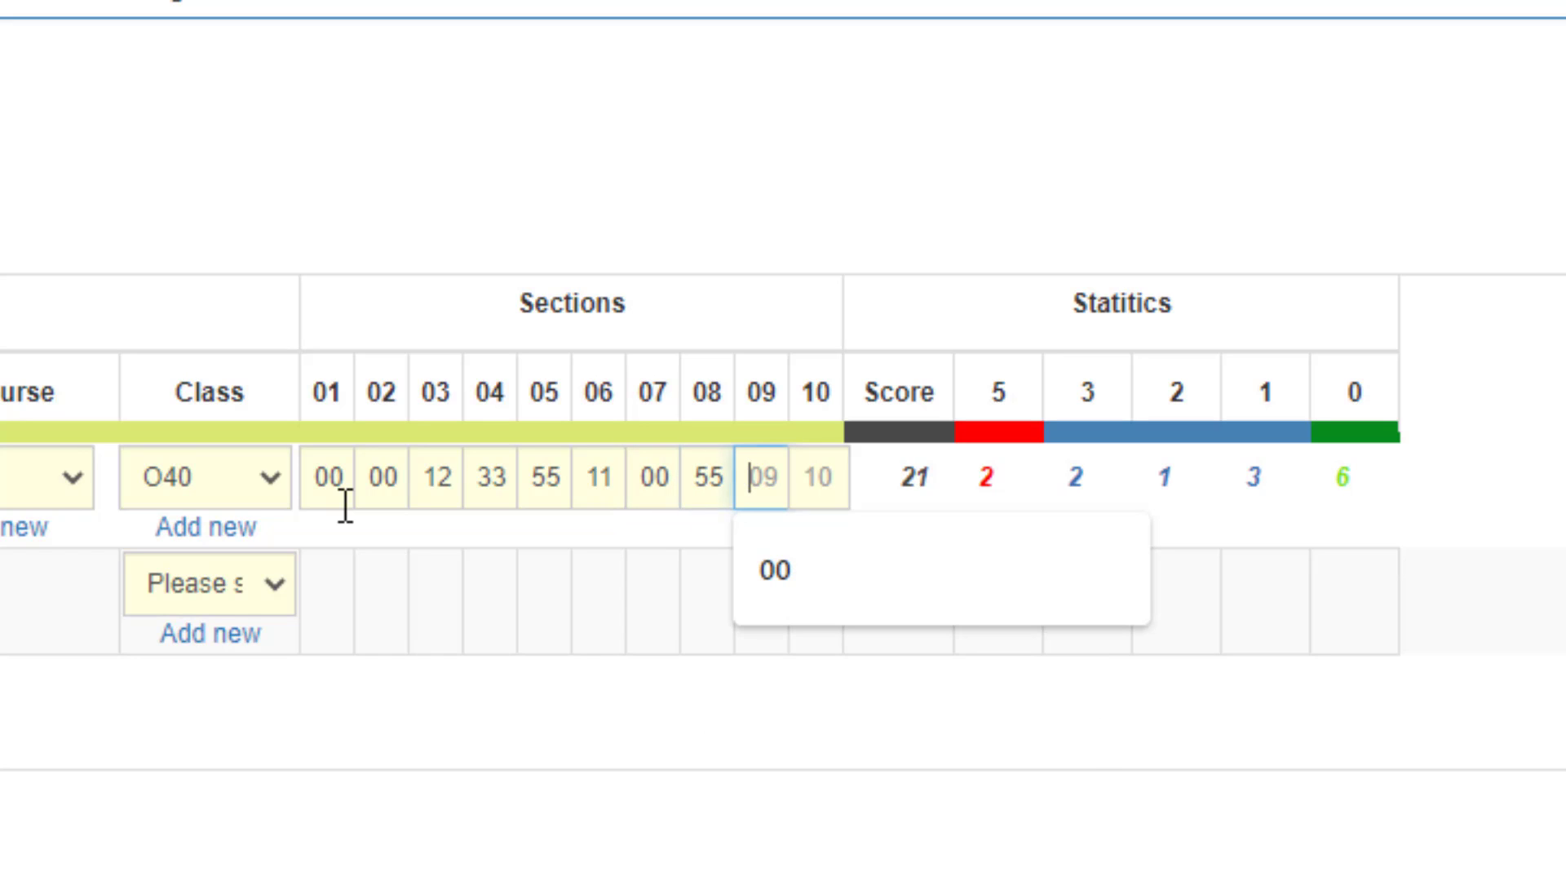
text(11)
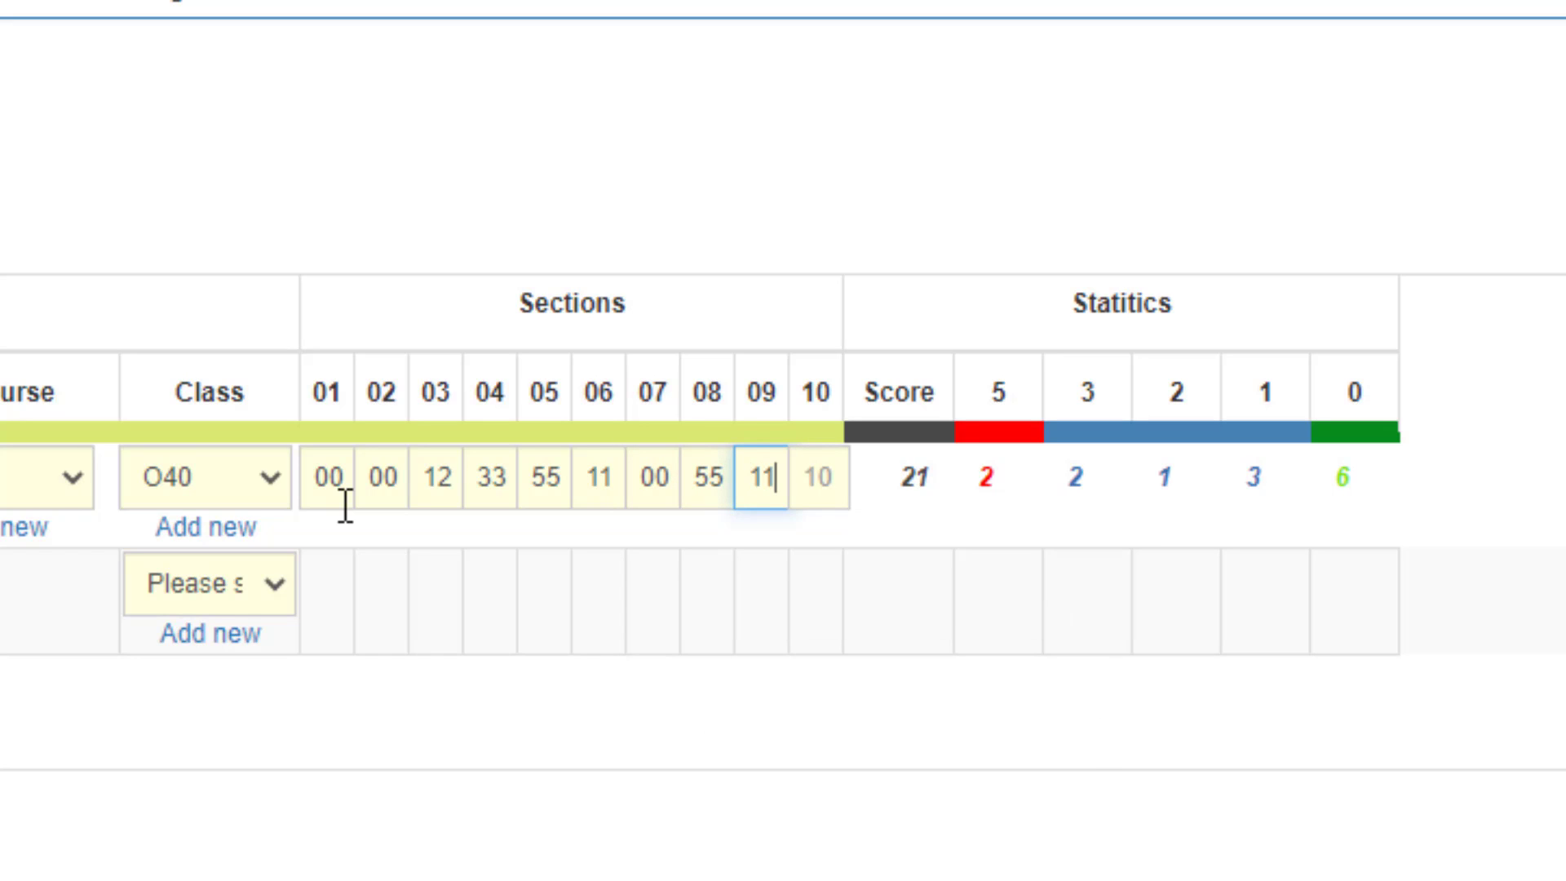
text(23)
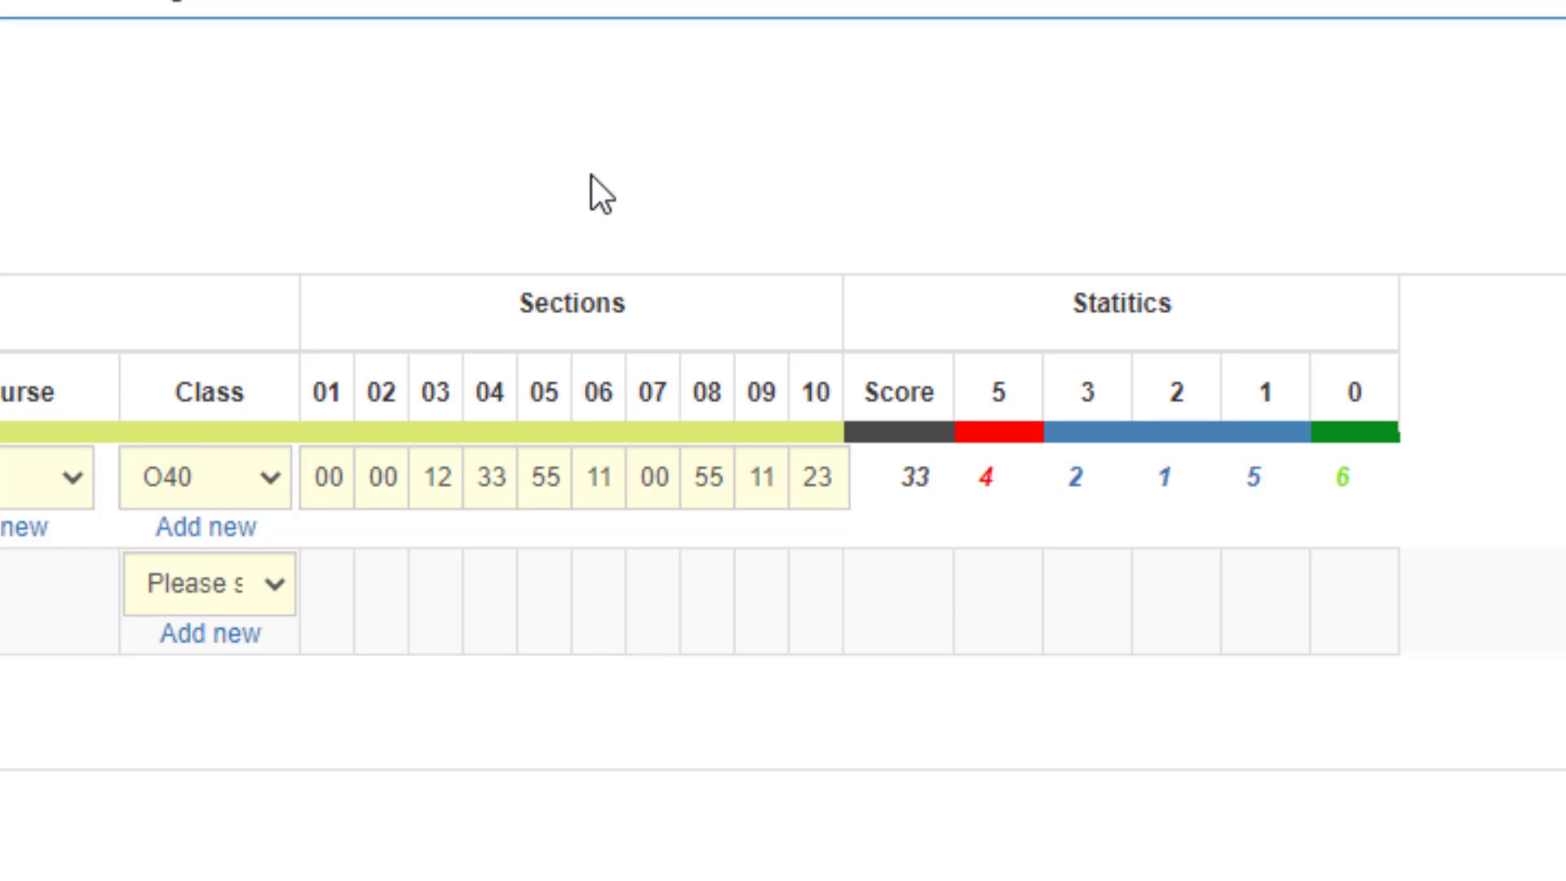
Step through the rider's section scores from section 01 so the total score and statistics recalculate.
click(326, 459)
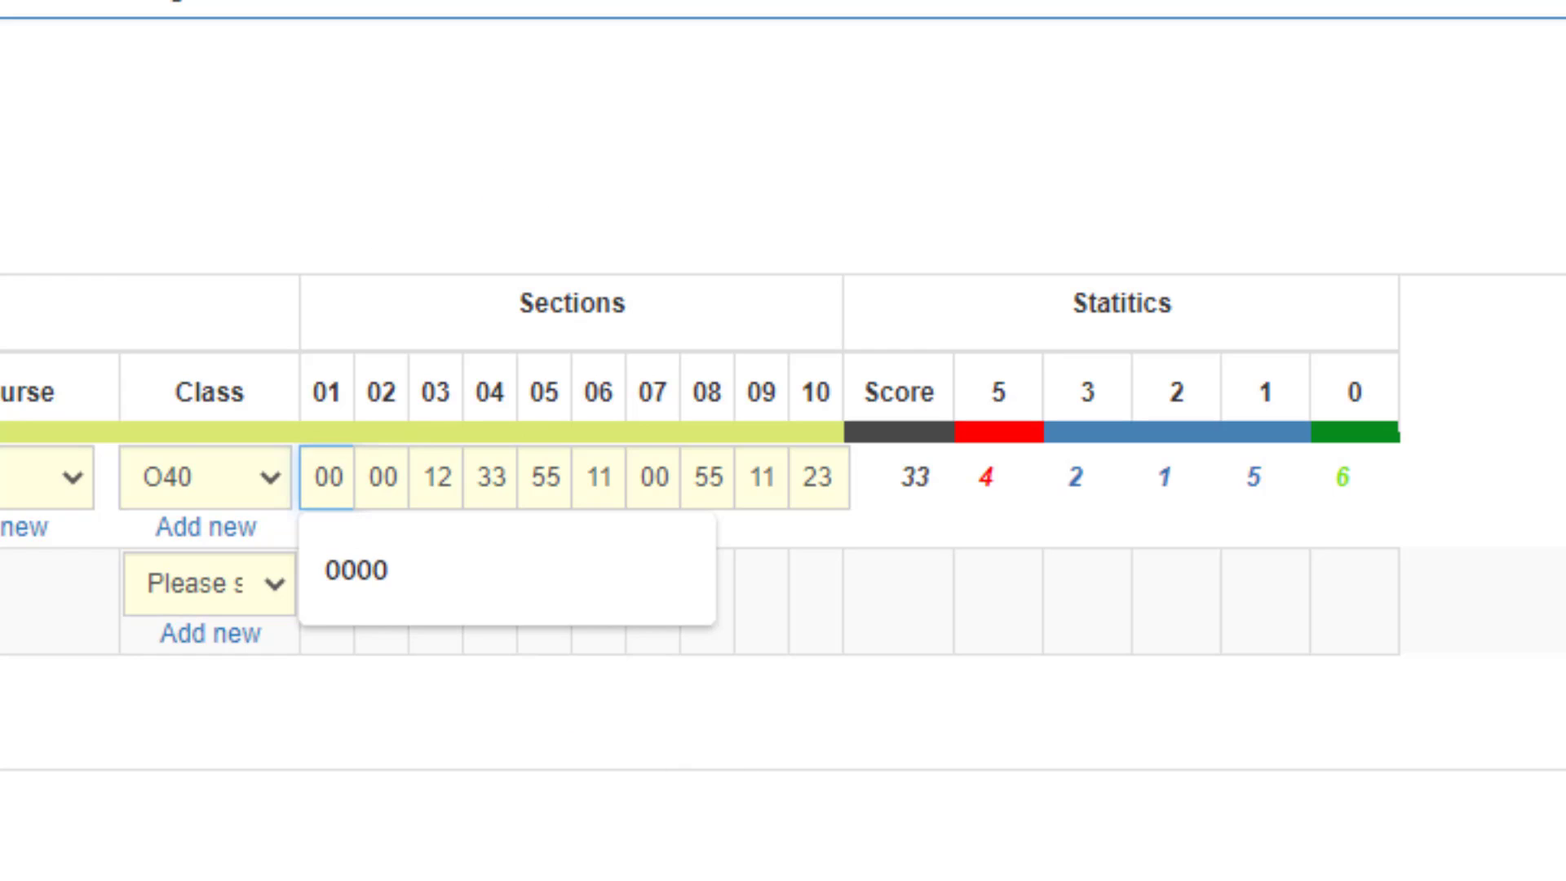
key(Tab)
key(Tab)
key(Tab)
key(Tab)
key(Tab)
key(Tab)
key(Tab)
key(Tab)
key(Tab)
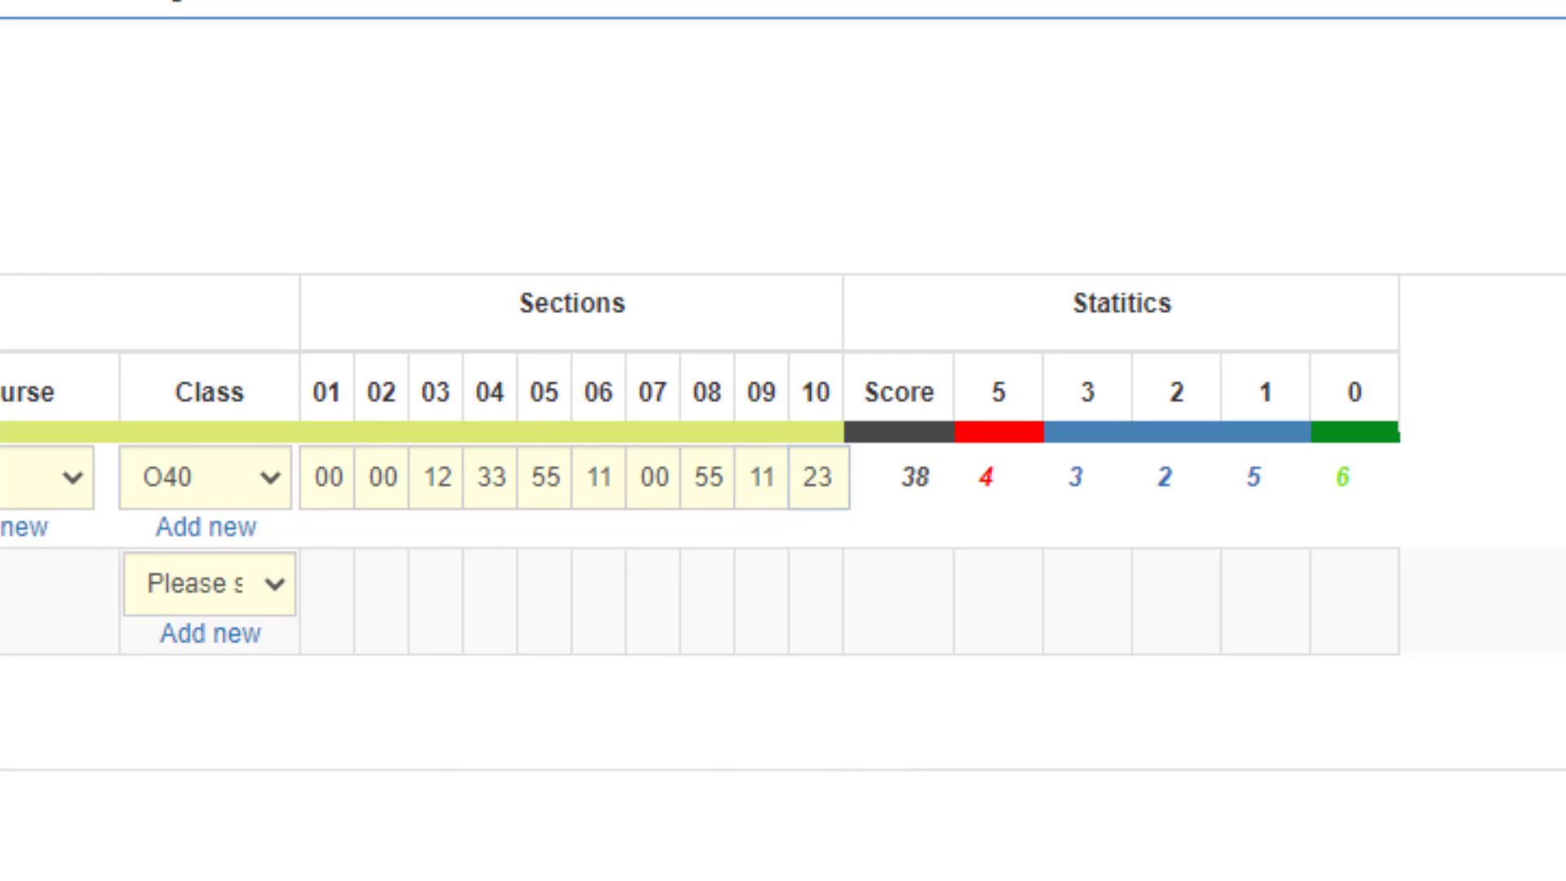
key(Tab)
key(Tab)
key(Tab)
click(1169, 473)
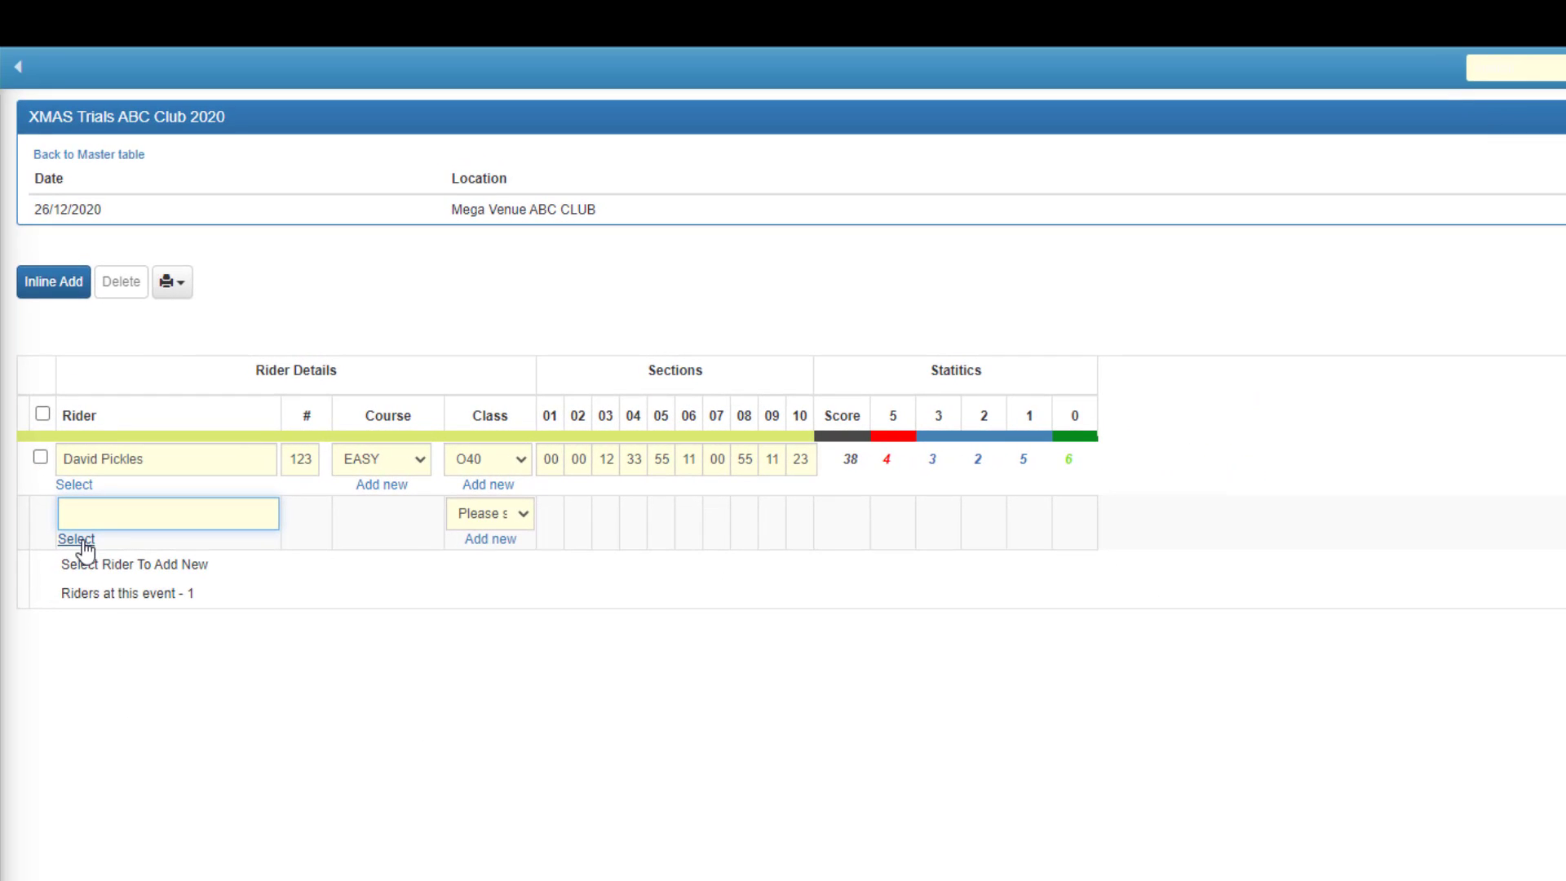
Search the members lookup by the member's name and select that member as the second rider.
click(82, 540)
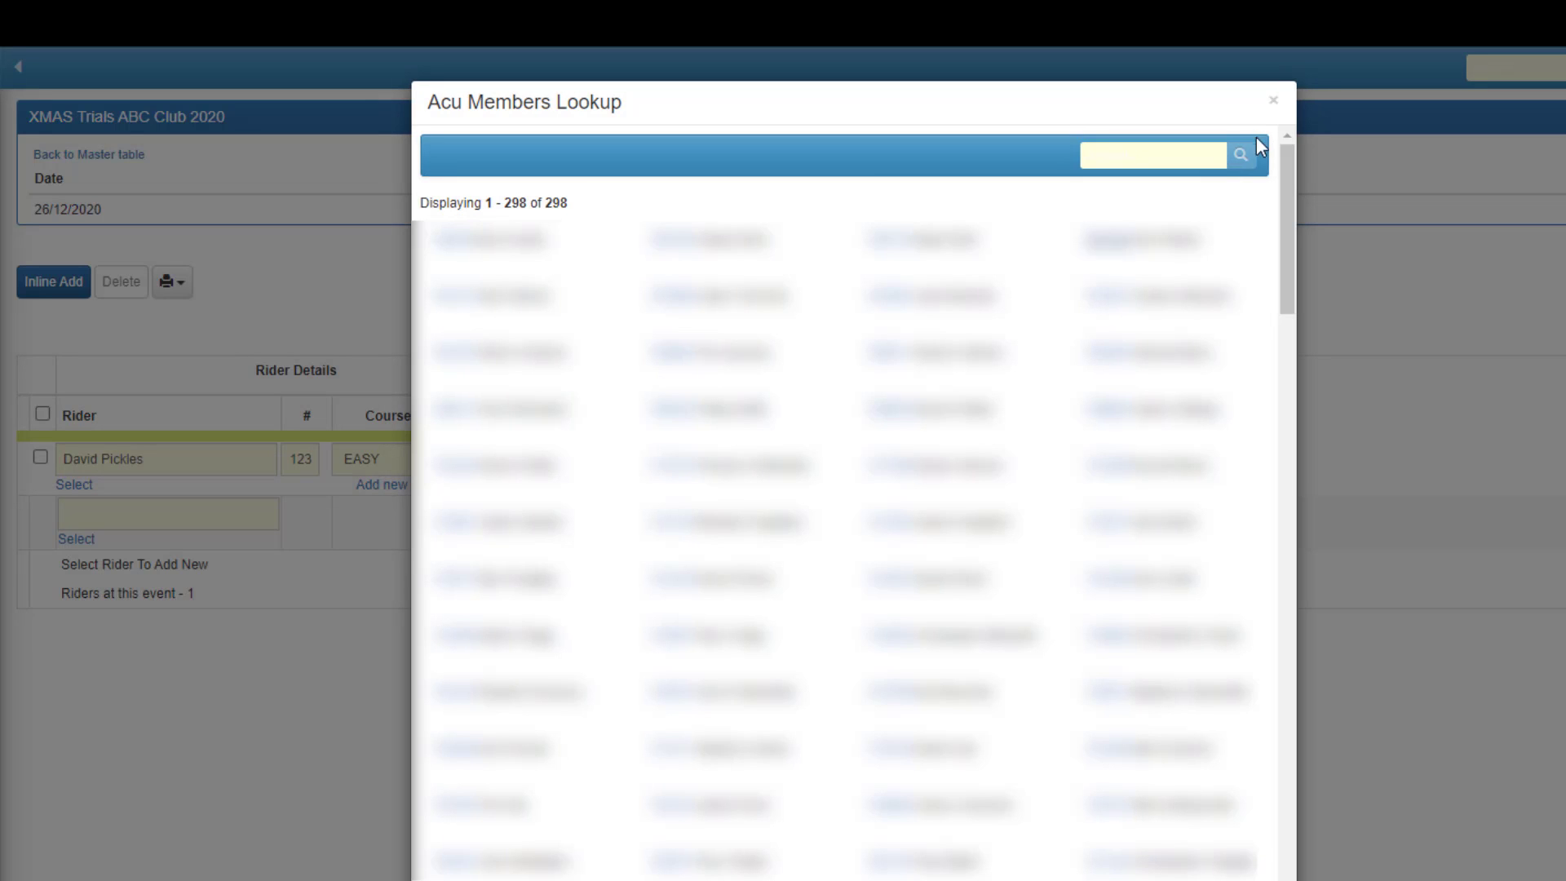
click(1163, 147)
text(stev)
key(Return)
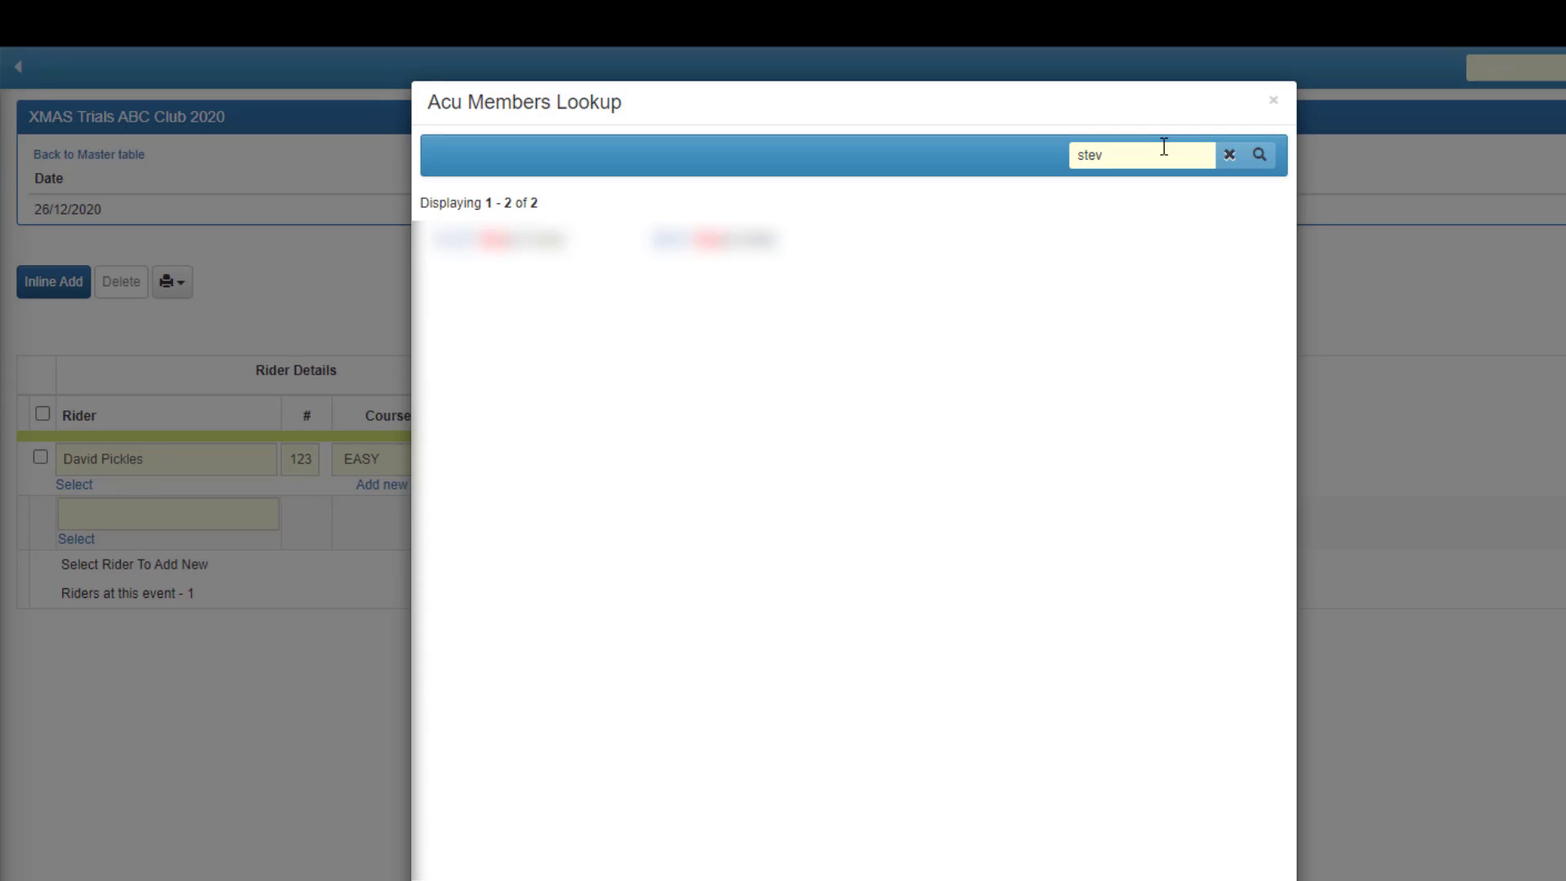
drag(1176, 167, 1025, 177)
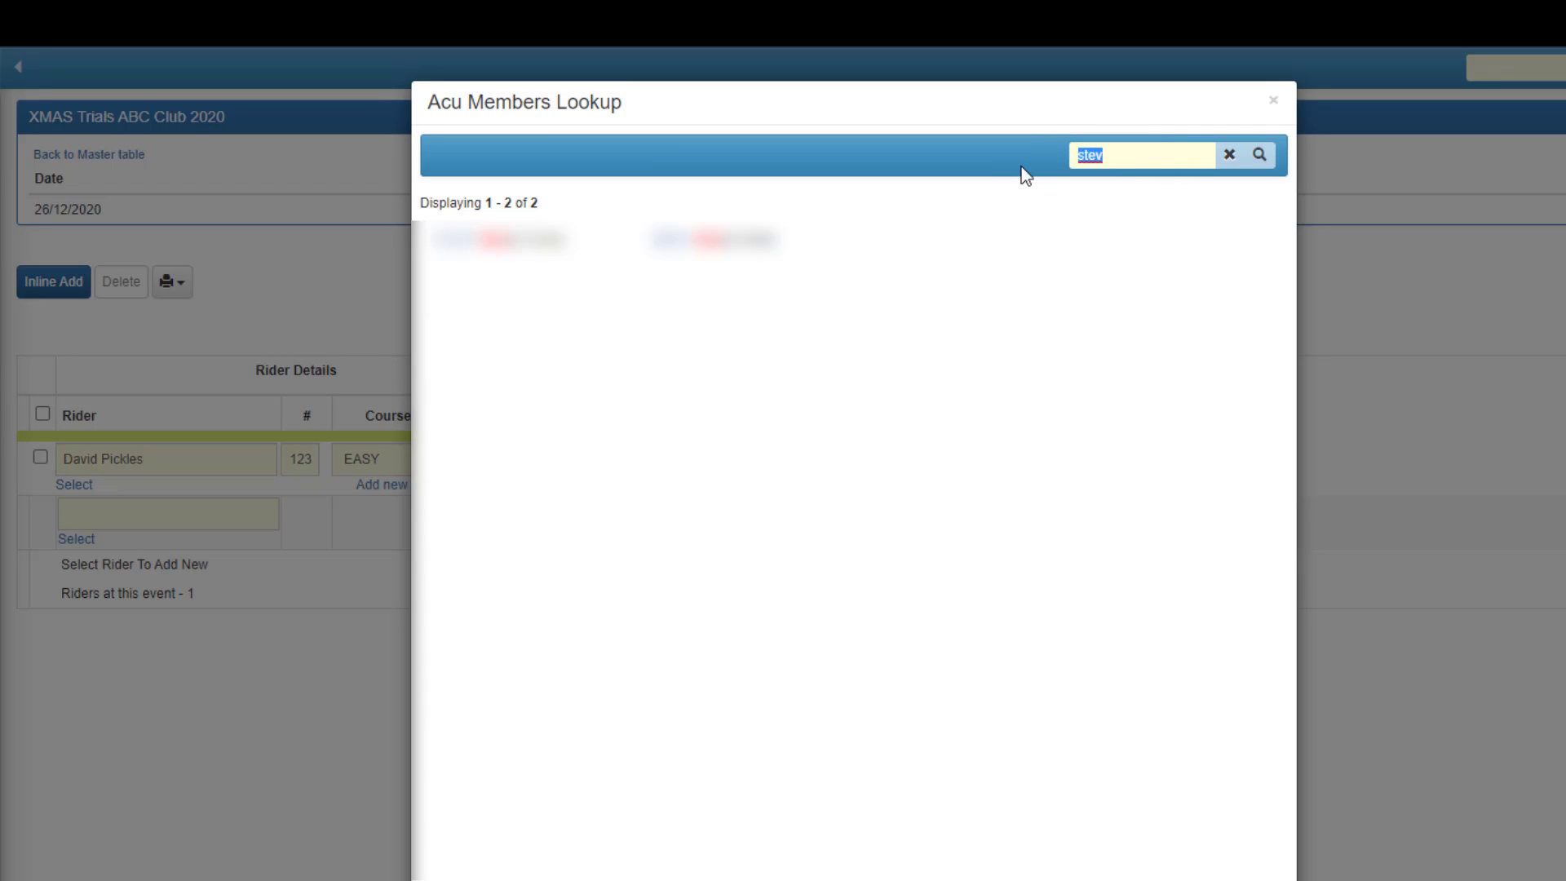
text(wilde)
click(1260, 163)
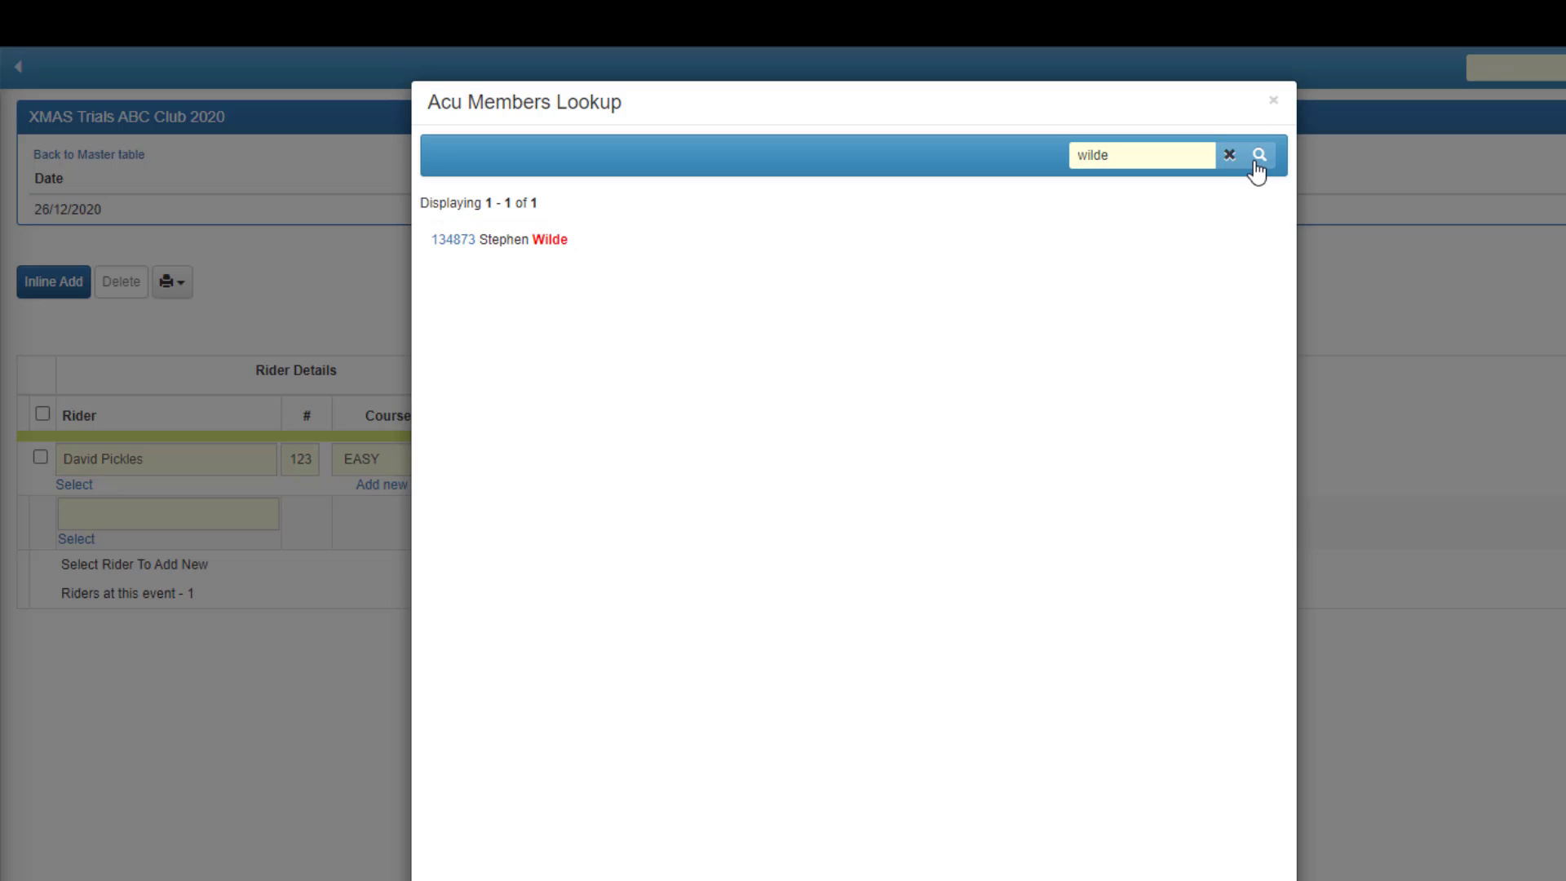
click(454, 242)
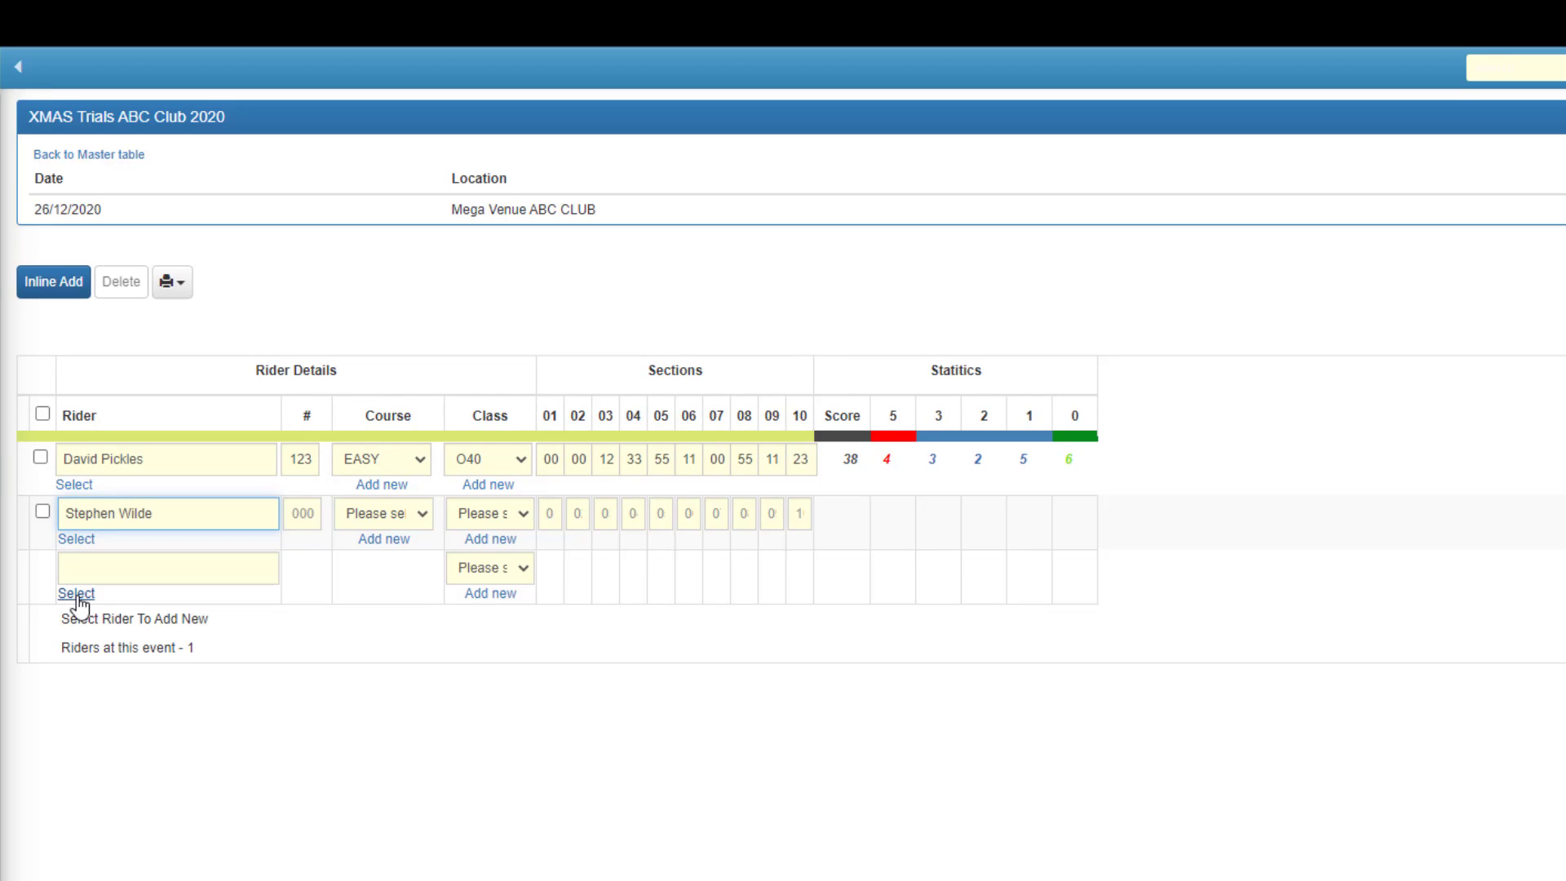
click(75, 594)
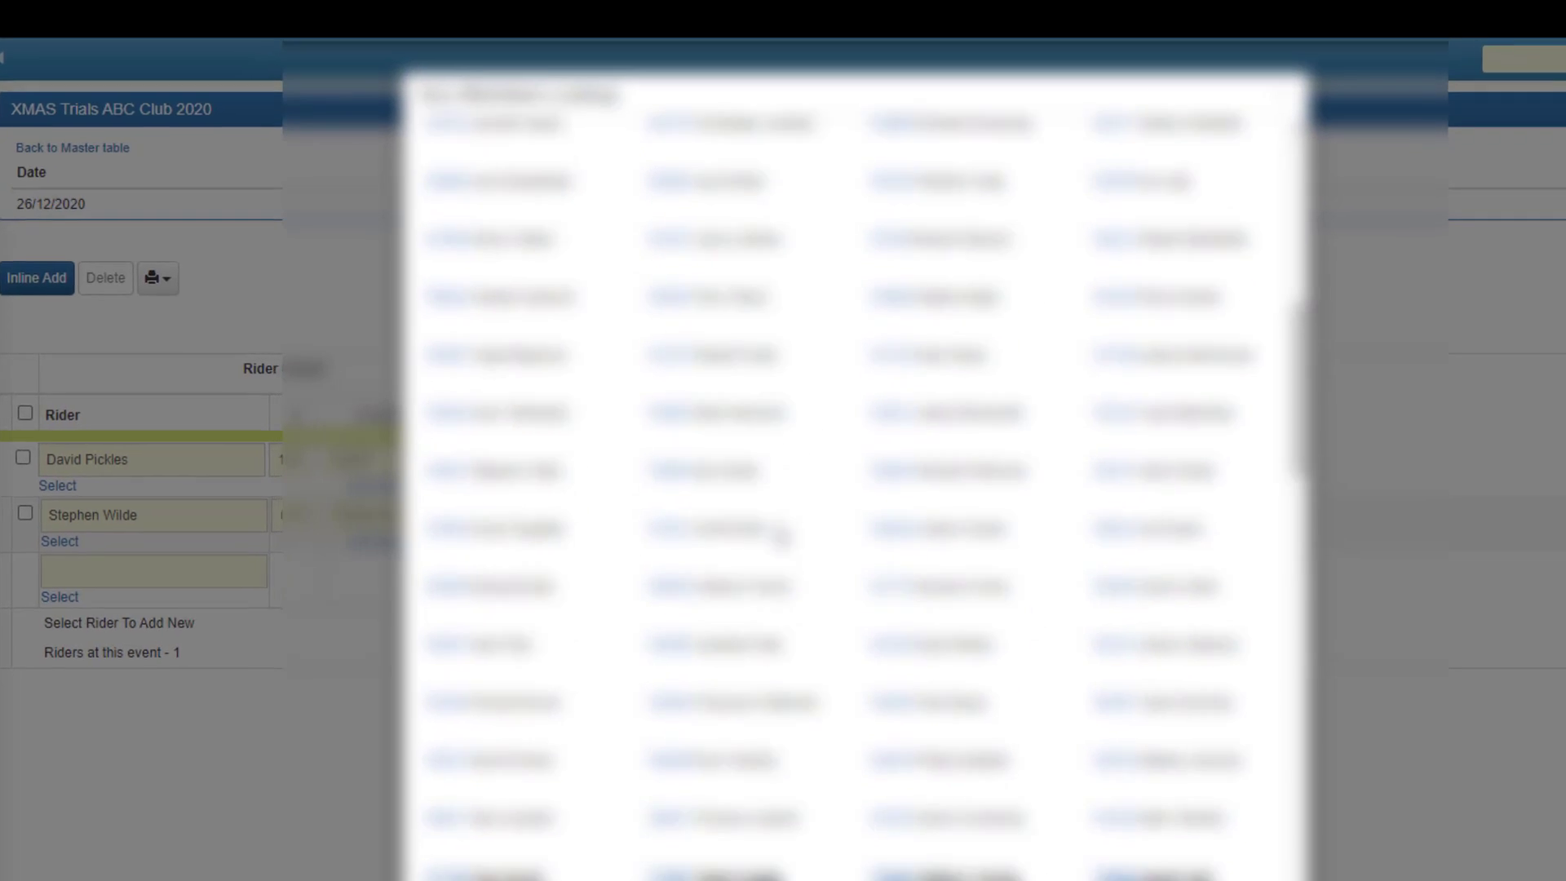
scroll(782, 536, down, 10)
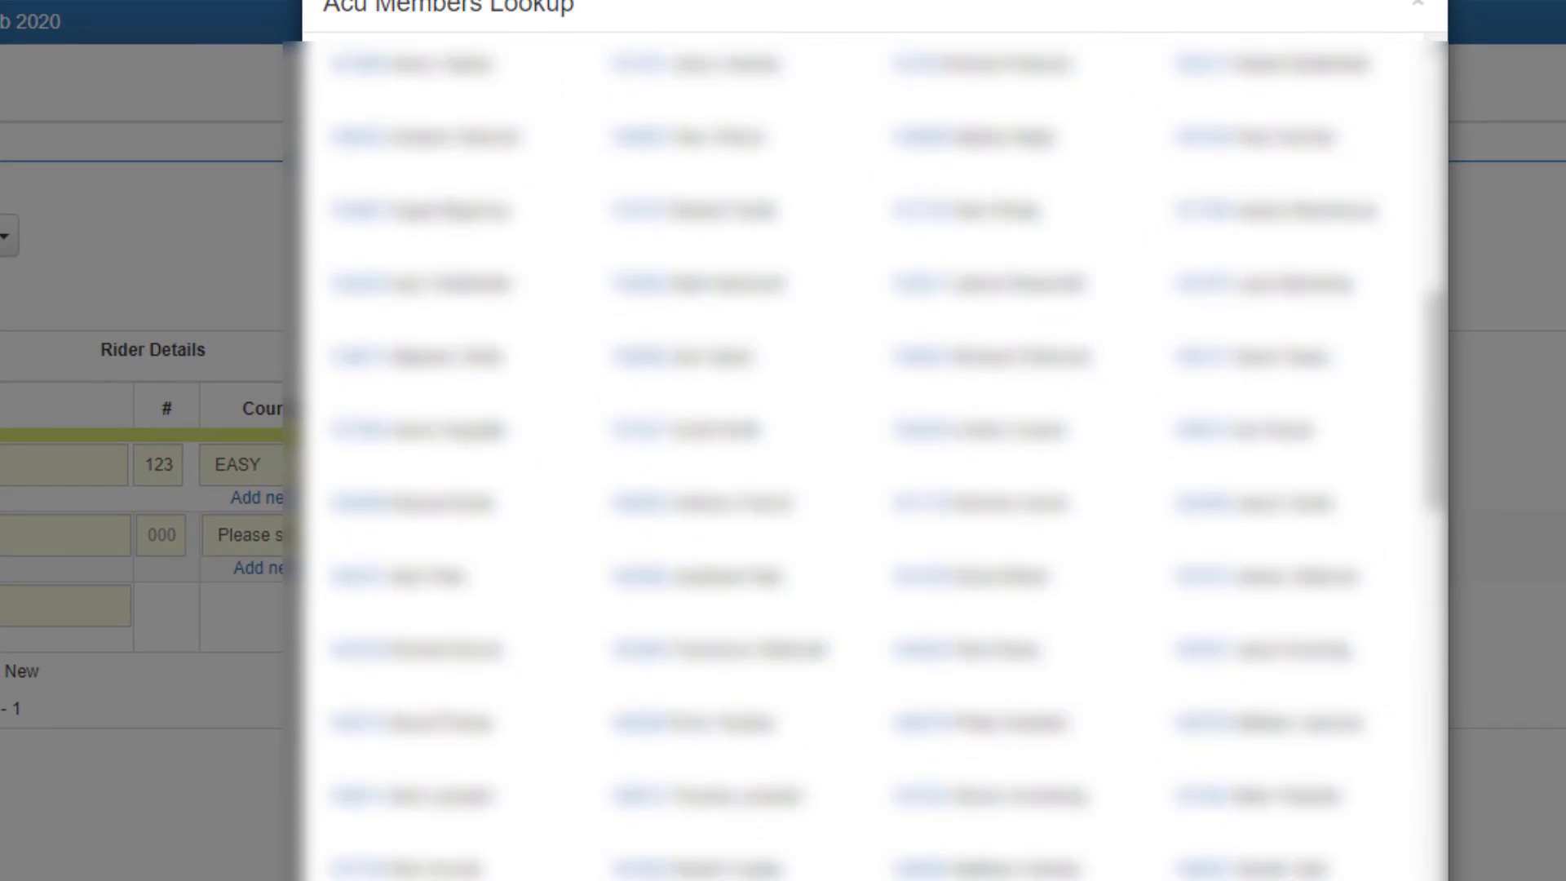
scroll(872, 457, up, 10)
click(1417, 4)
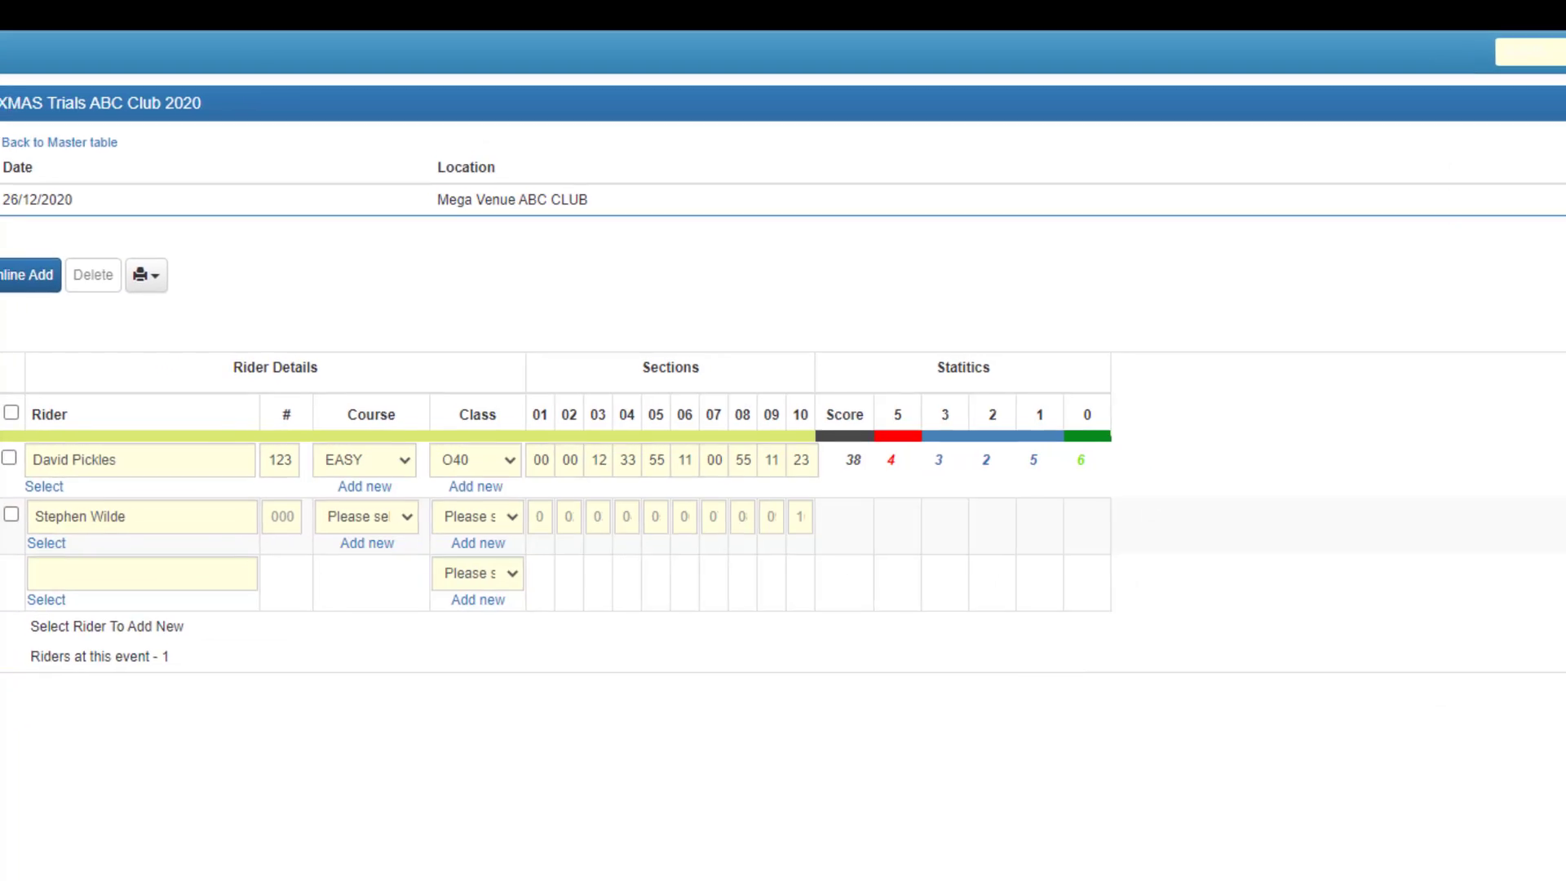
Set the second rider's number to 69.
click(298, 521)
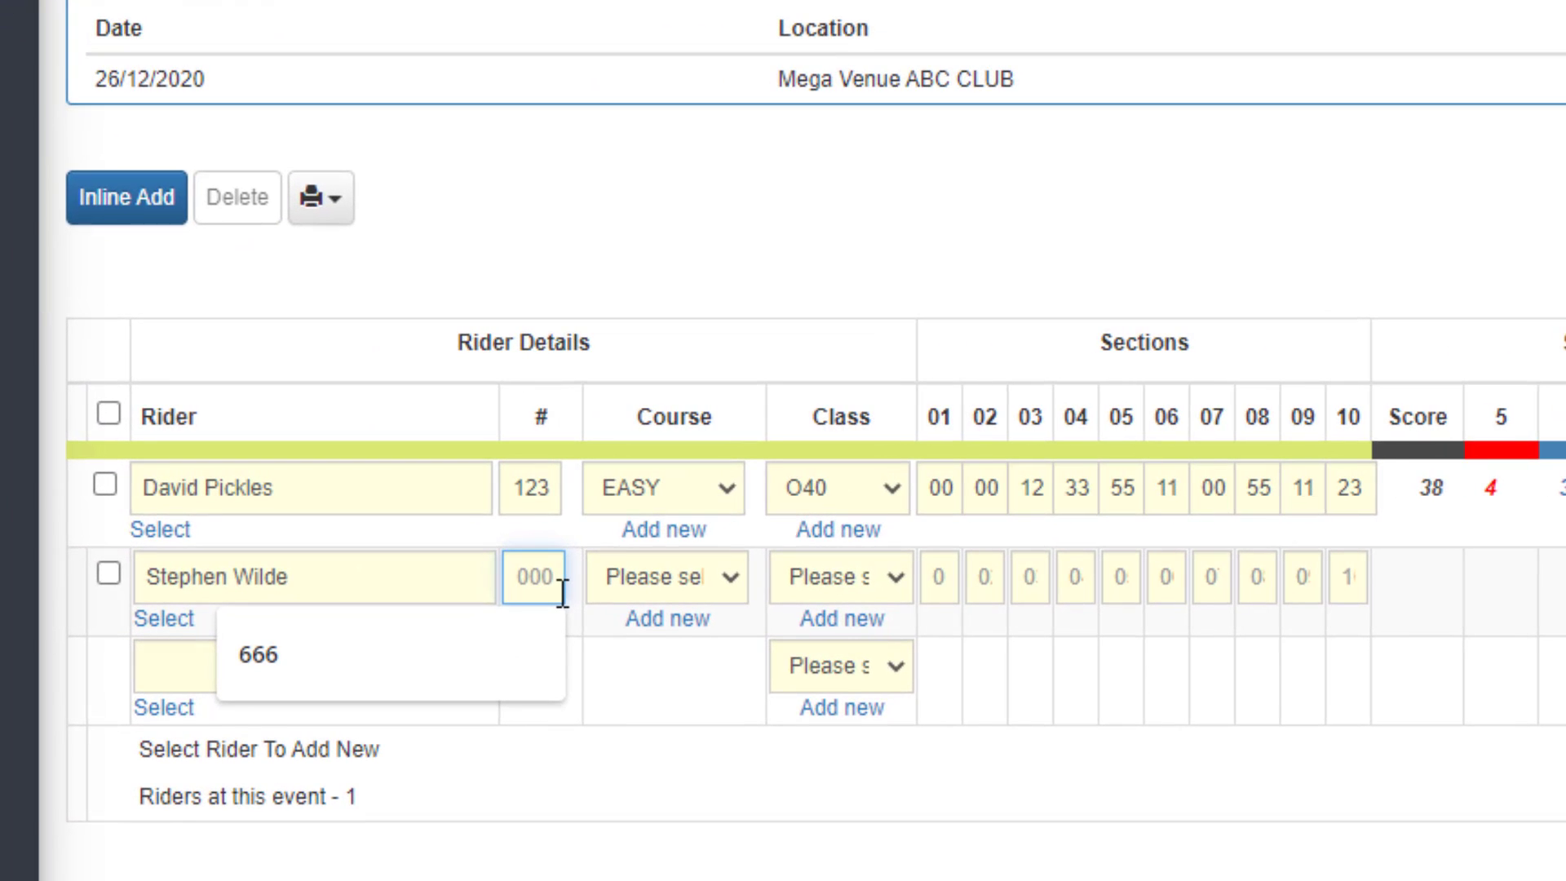
text(069)
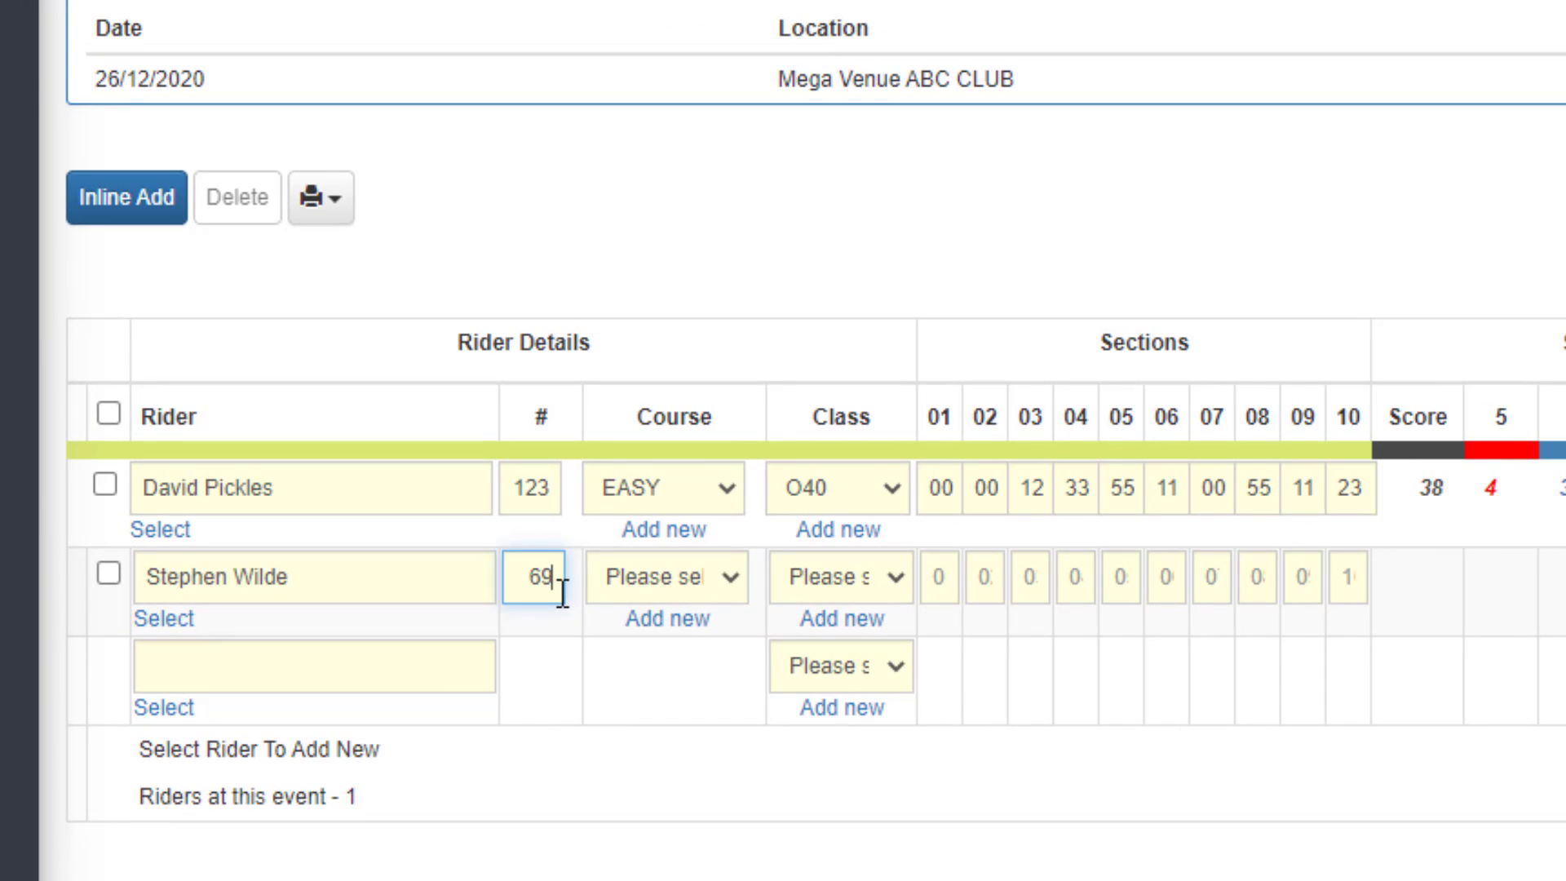
key(Tab)
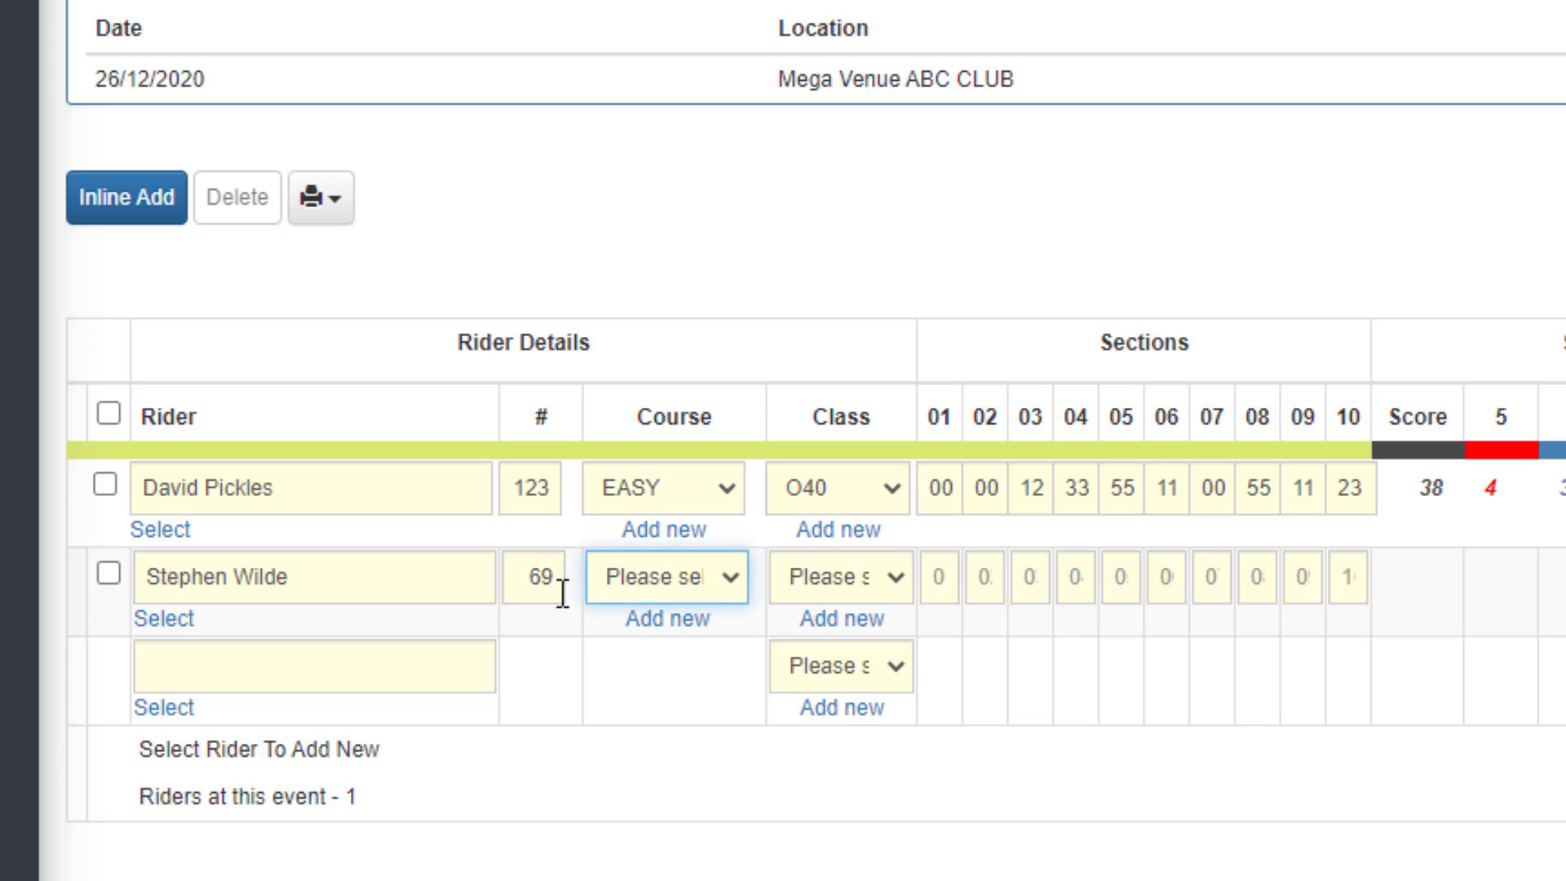
Add a new course named 50/50 with a turquoise results highlight colour and save it for the second rider.
click(723, 583)
click(702, 617)
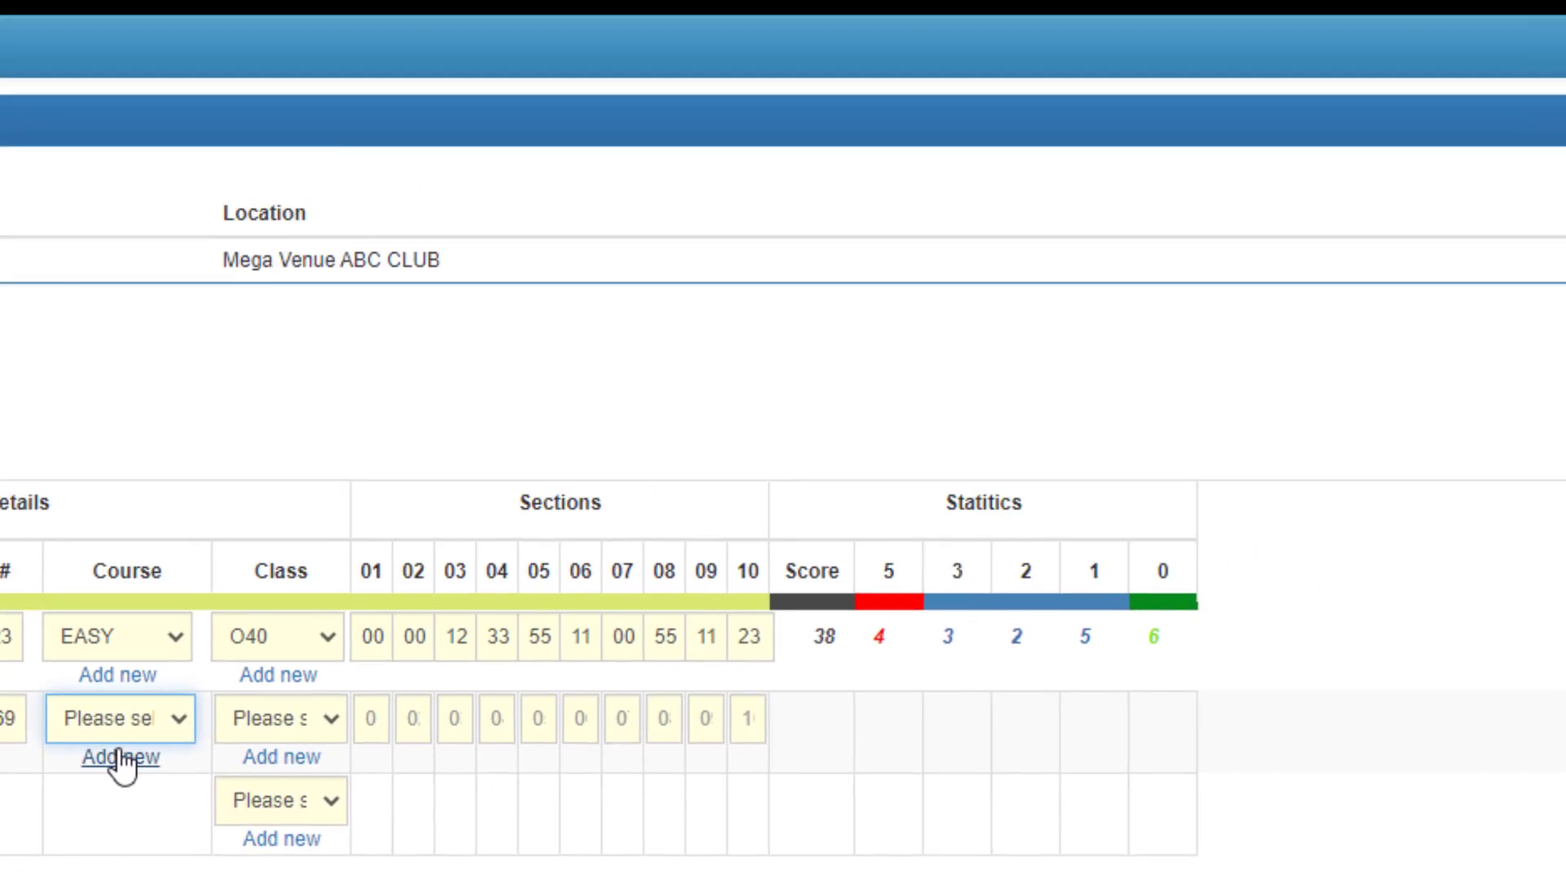
click(660, 618)
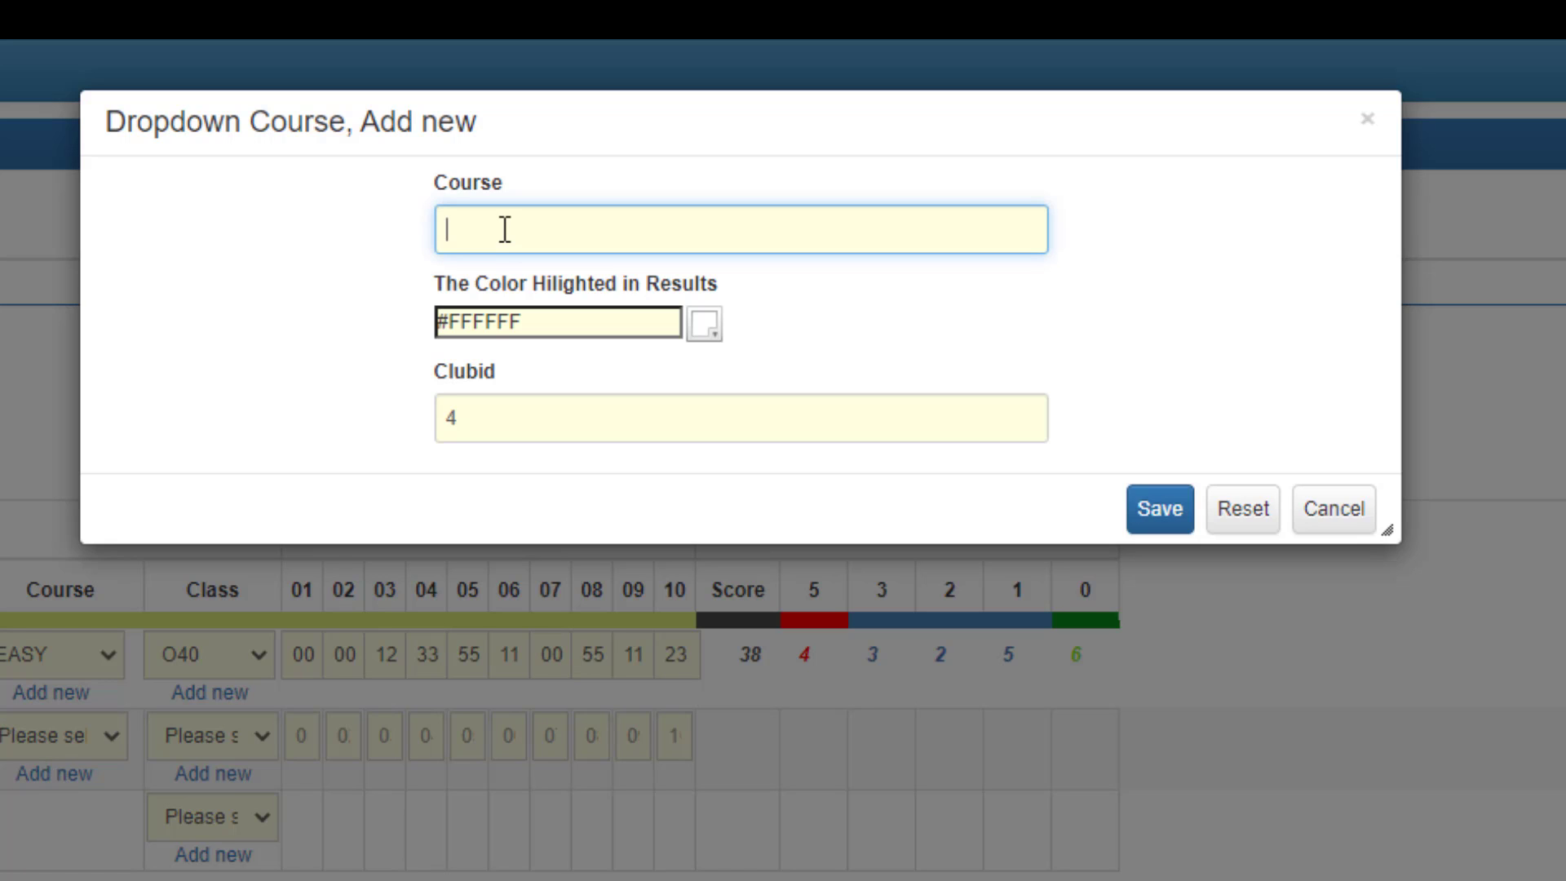
text(50/50)
click(704, 325)
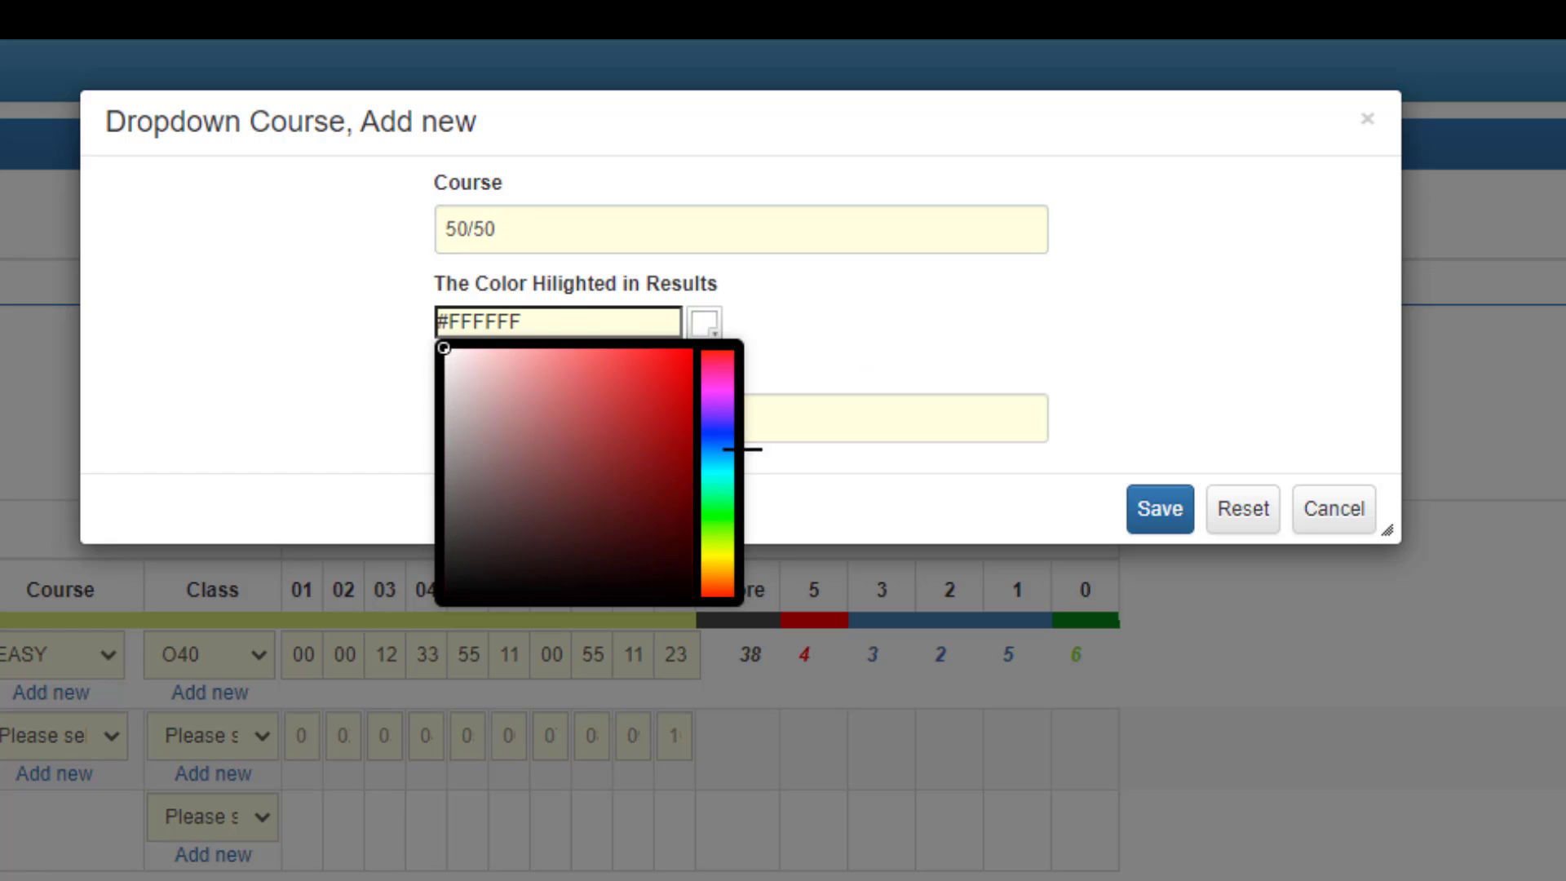
drag(716, 445, 714, 489)
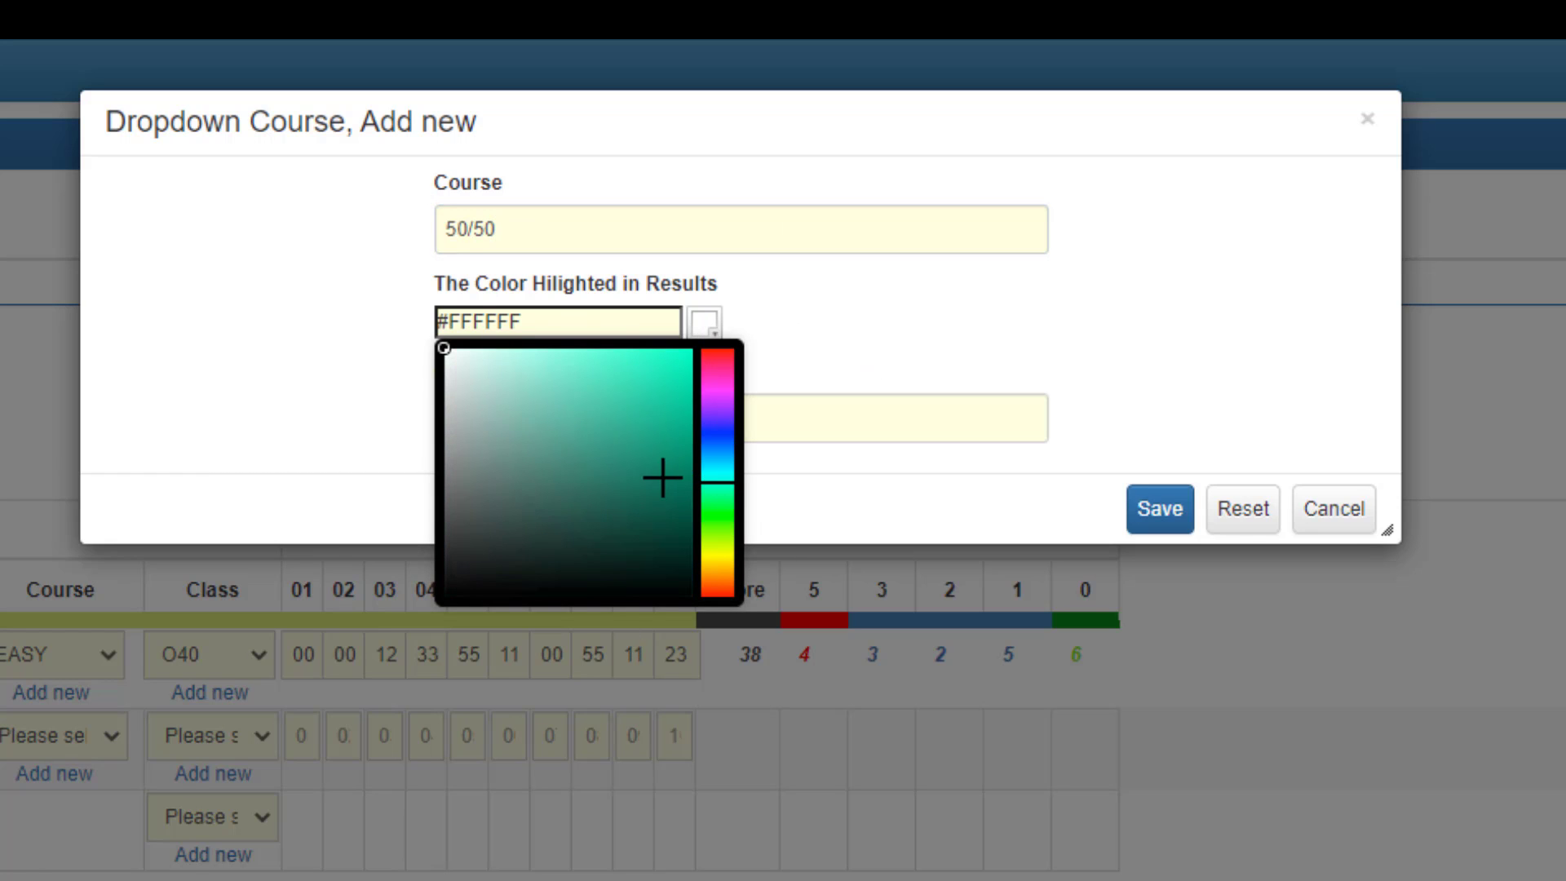
click(646, 390)
click(1180, 514)
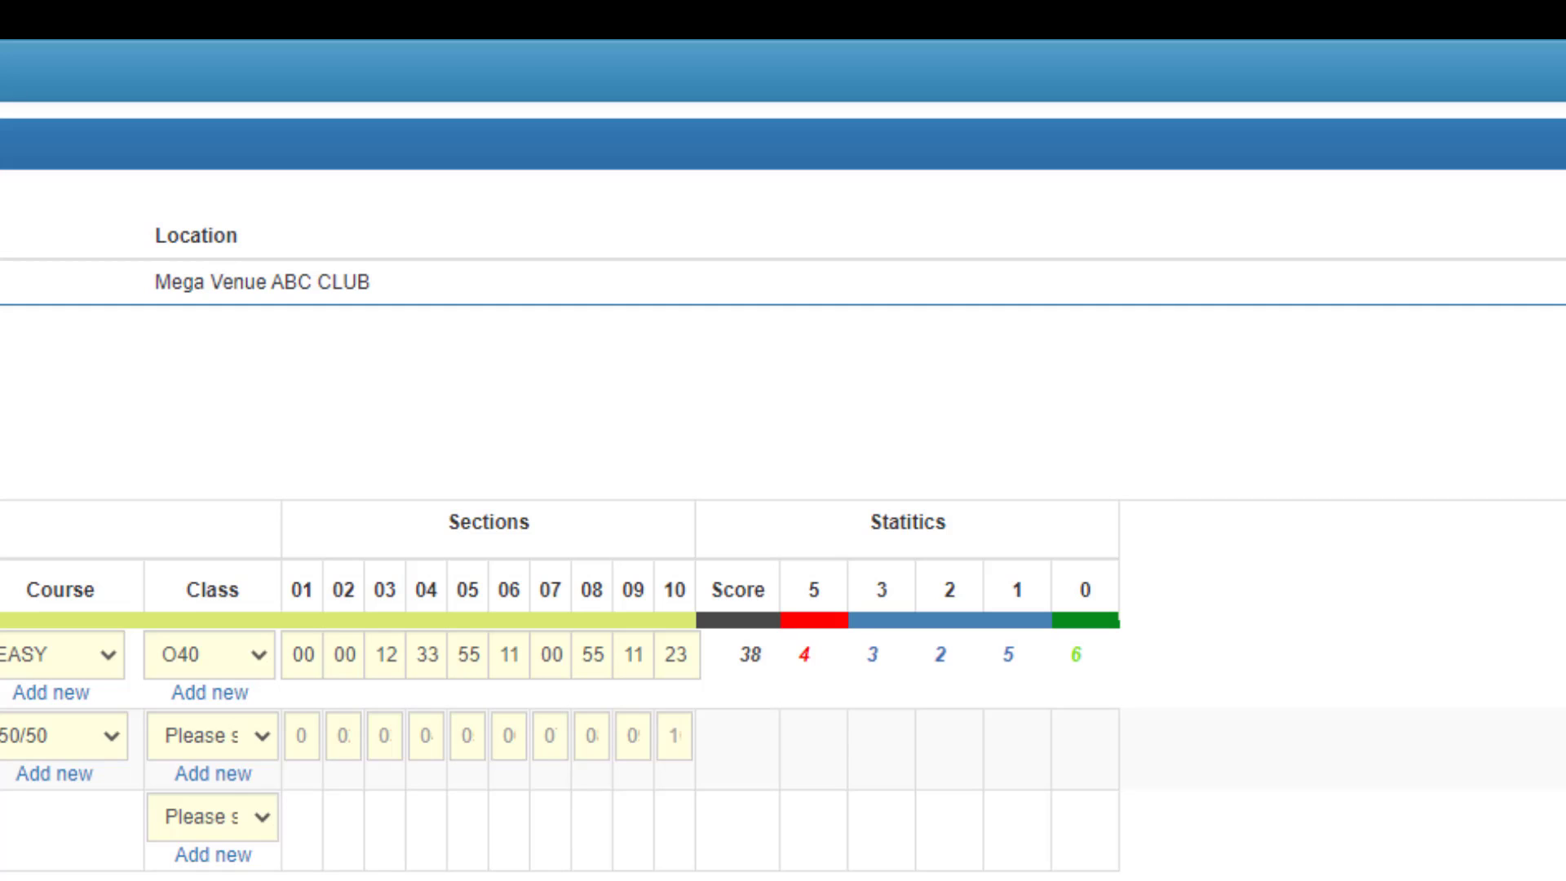
Add a new class named O50 for the second rider and save the rider's row.
click(257, 742)
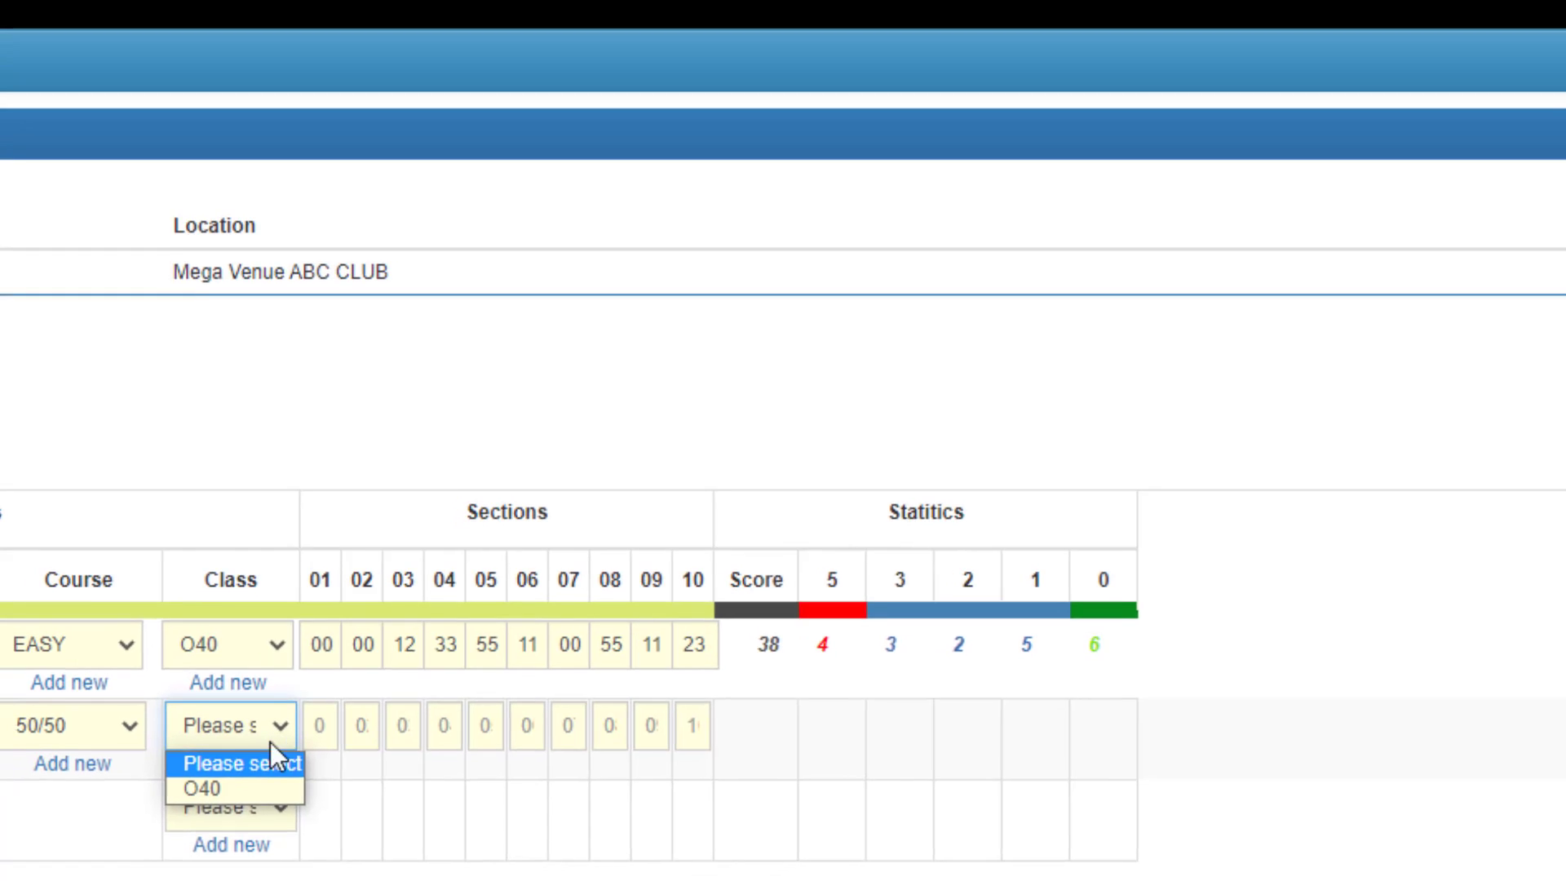
click(271, 742)
click(222, 767)
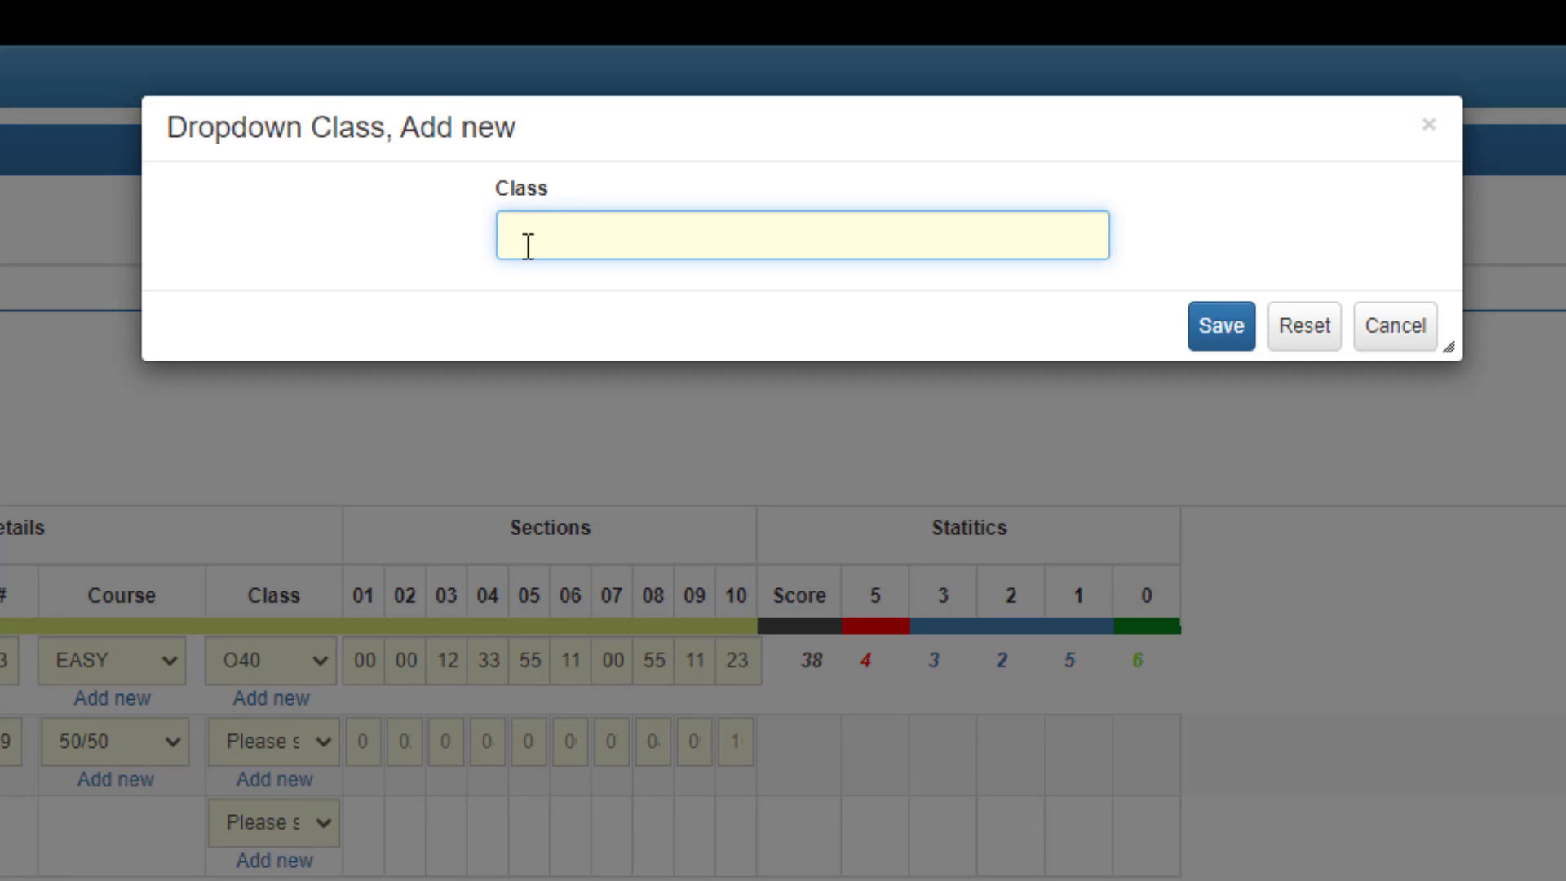
text(O50)
click(1219, 327)
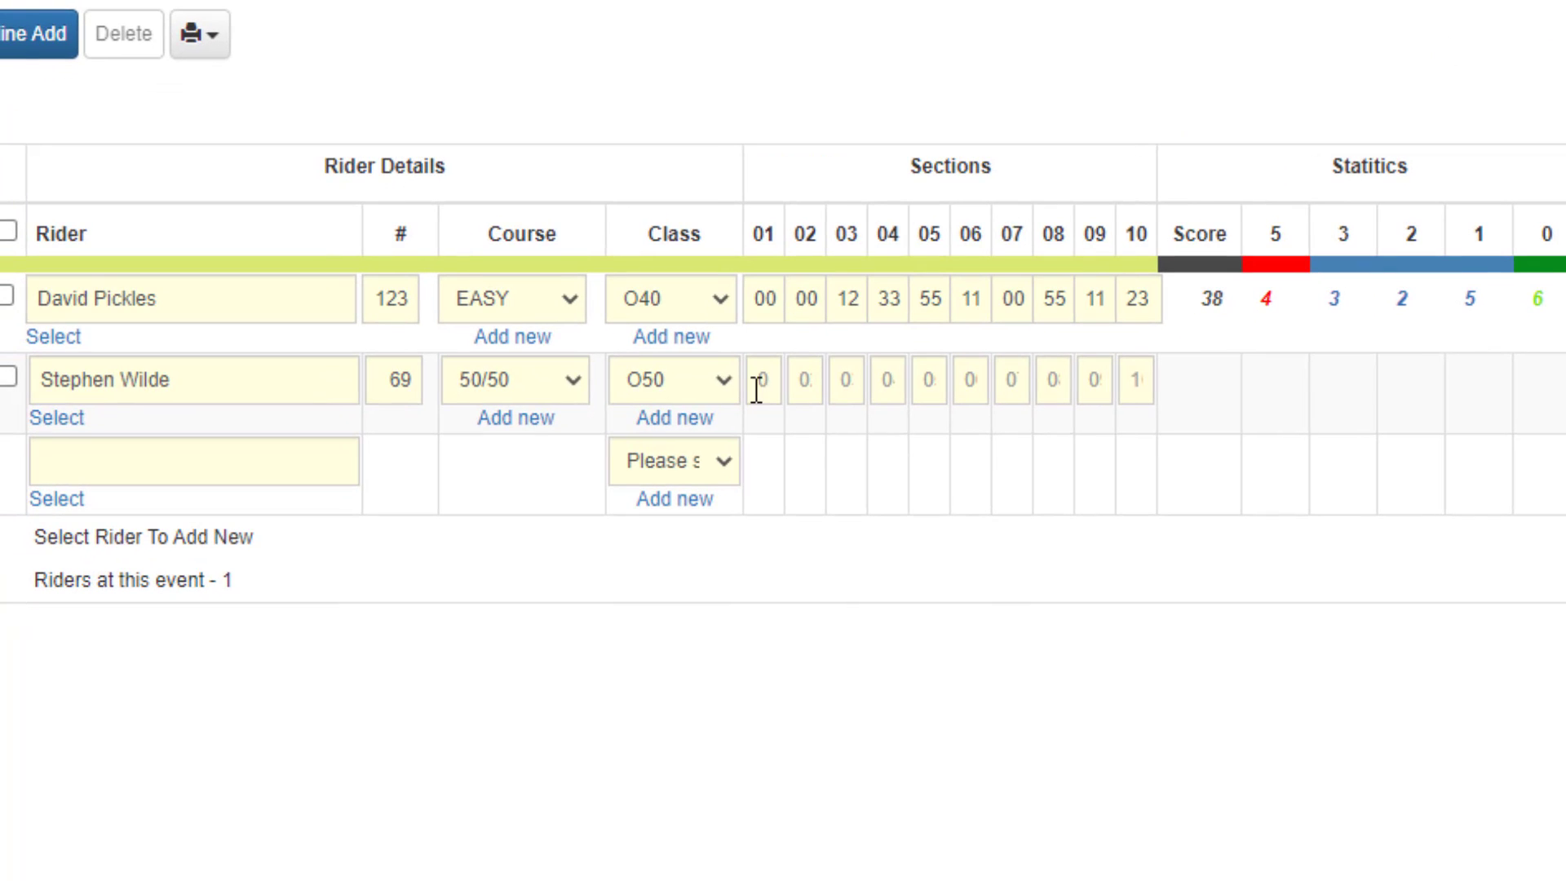
click(756, 391)
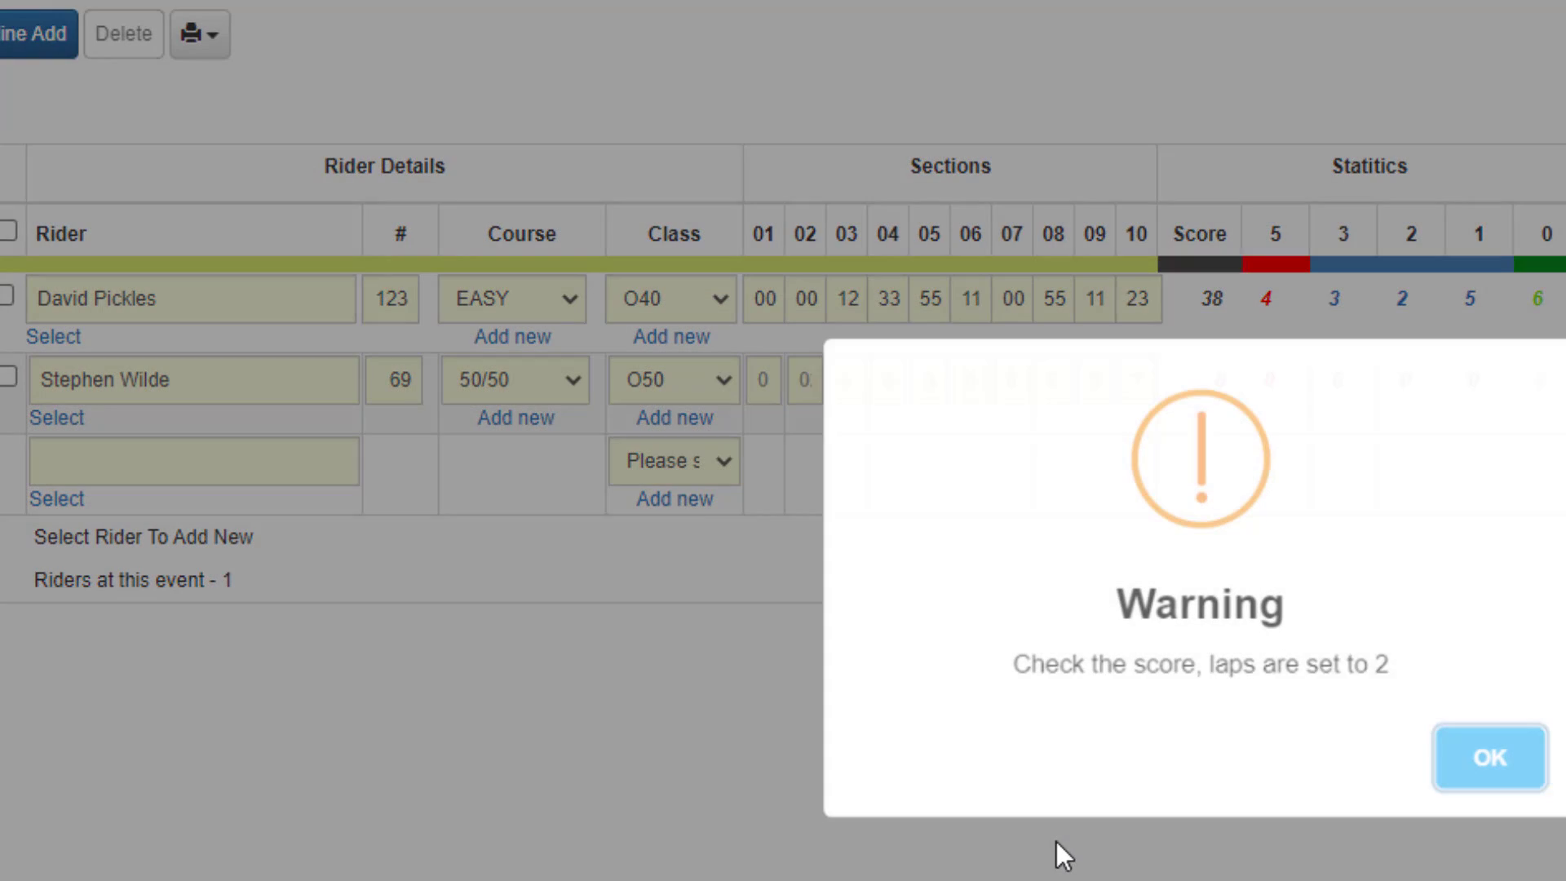
click(1508, 781)
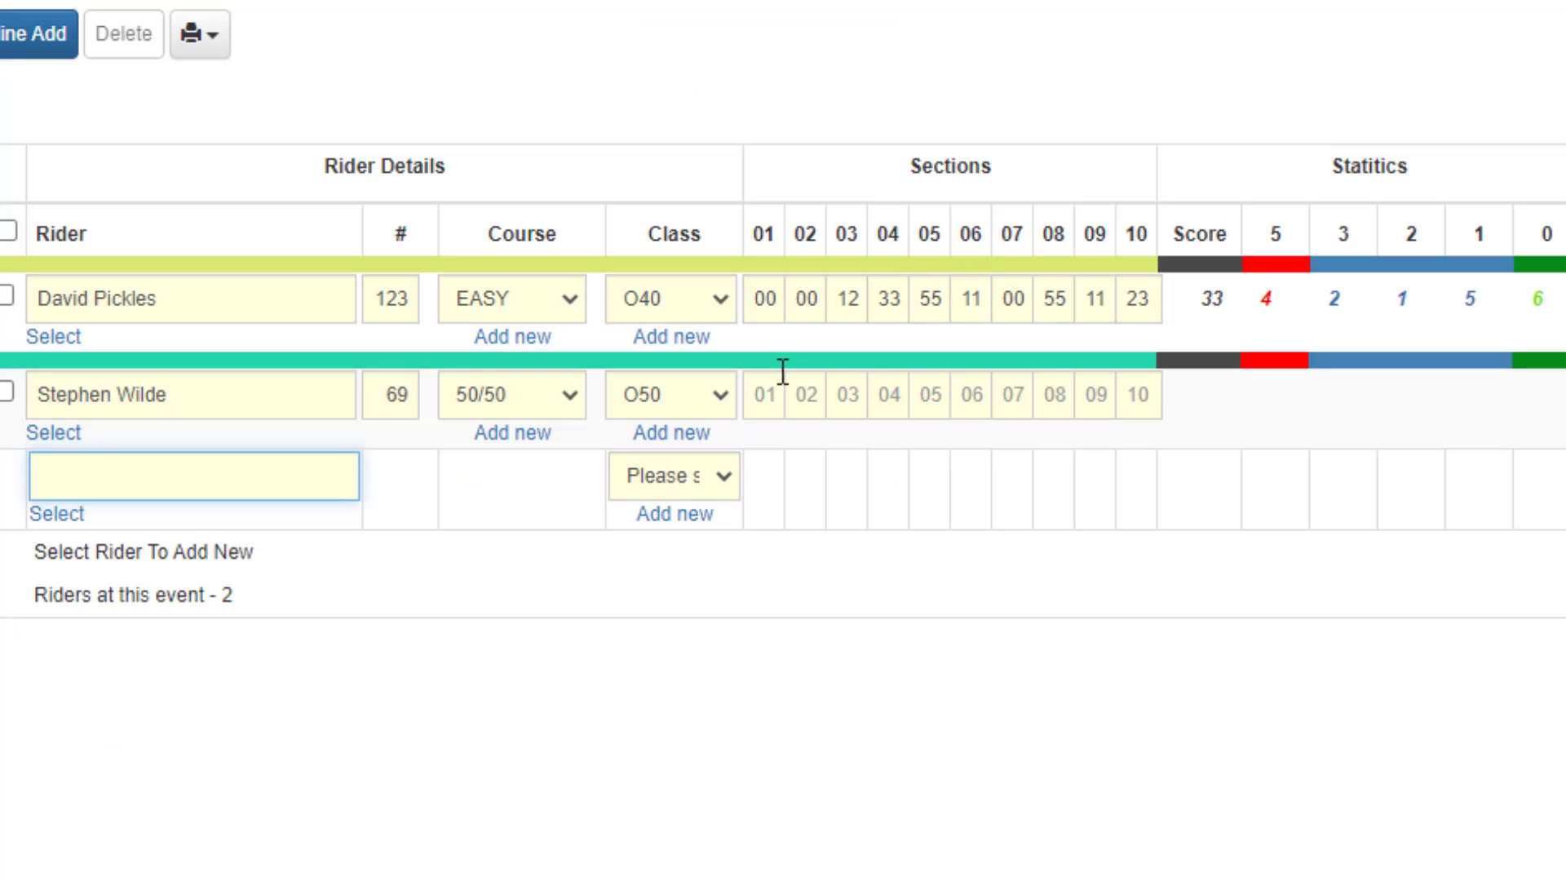
Try a single-lap score of 1 for section 01 in the second rider's row.
click(760, 394)
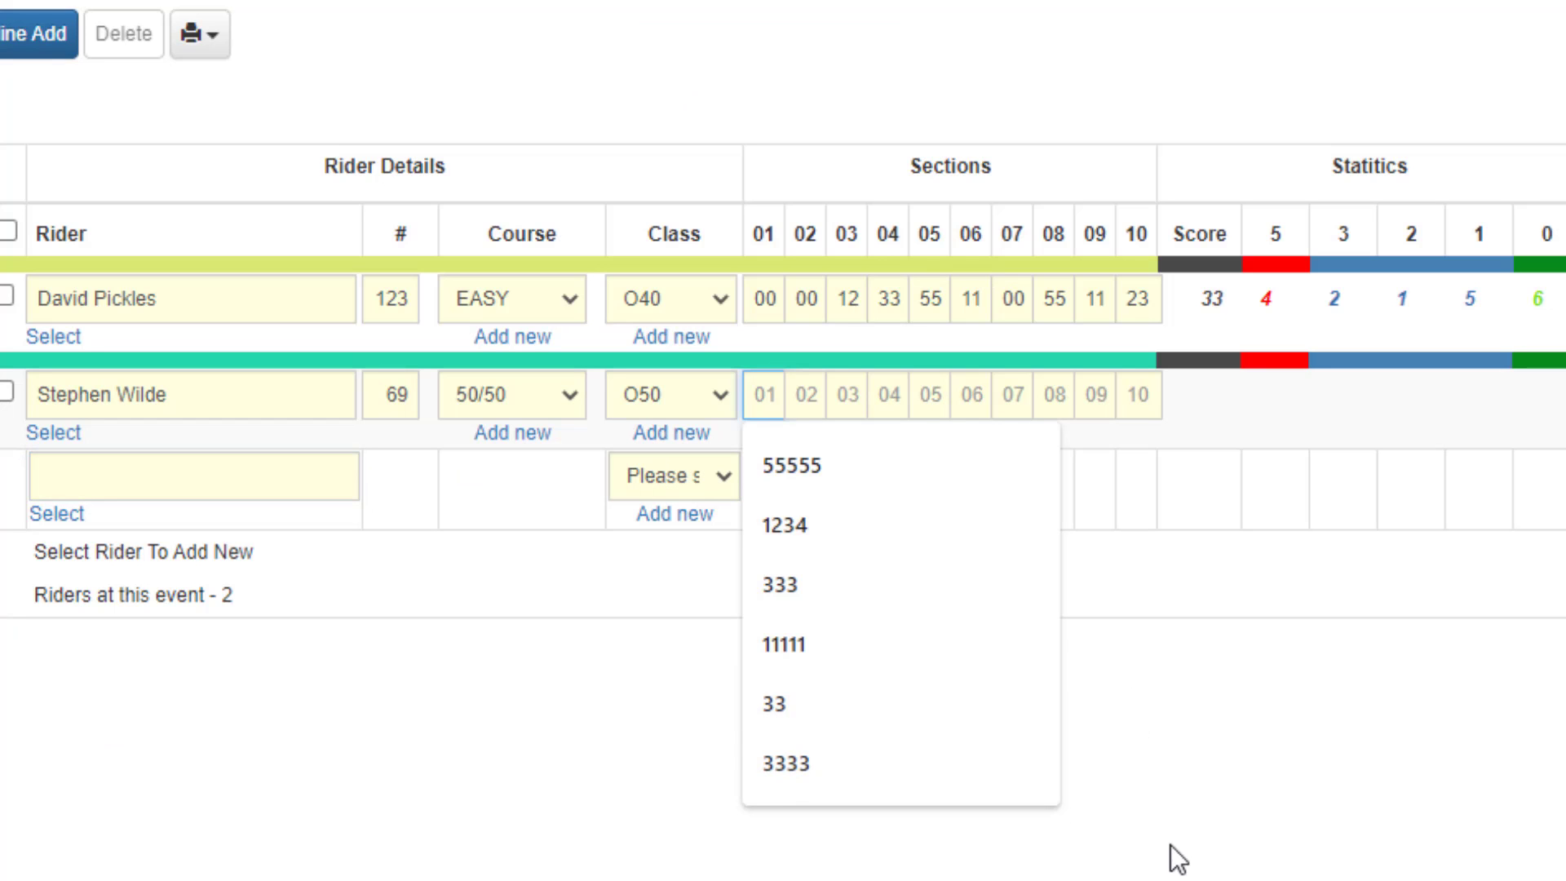
text(1)
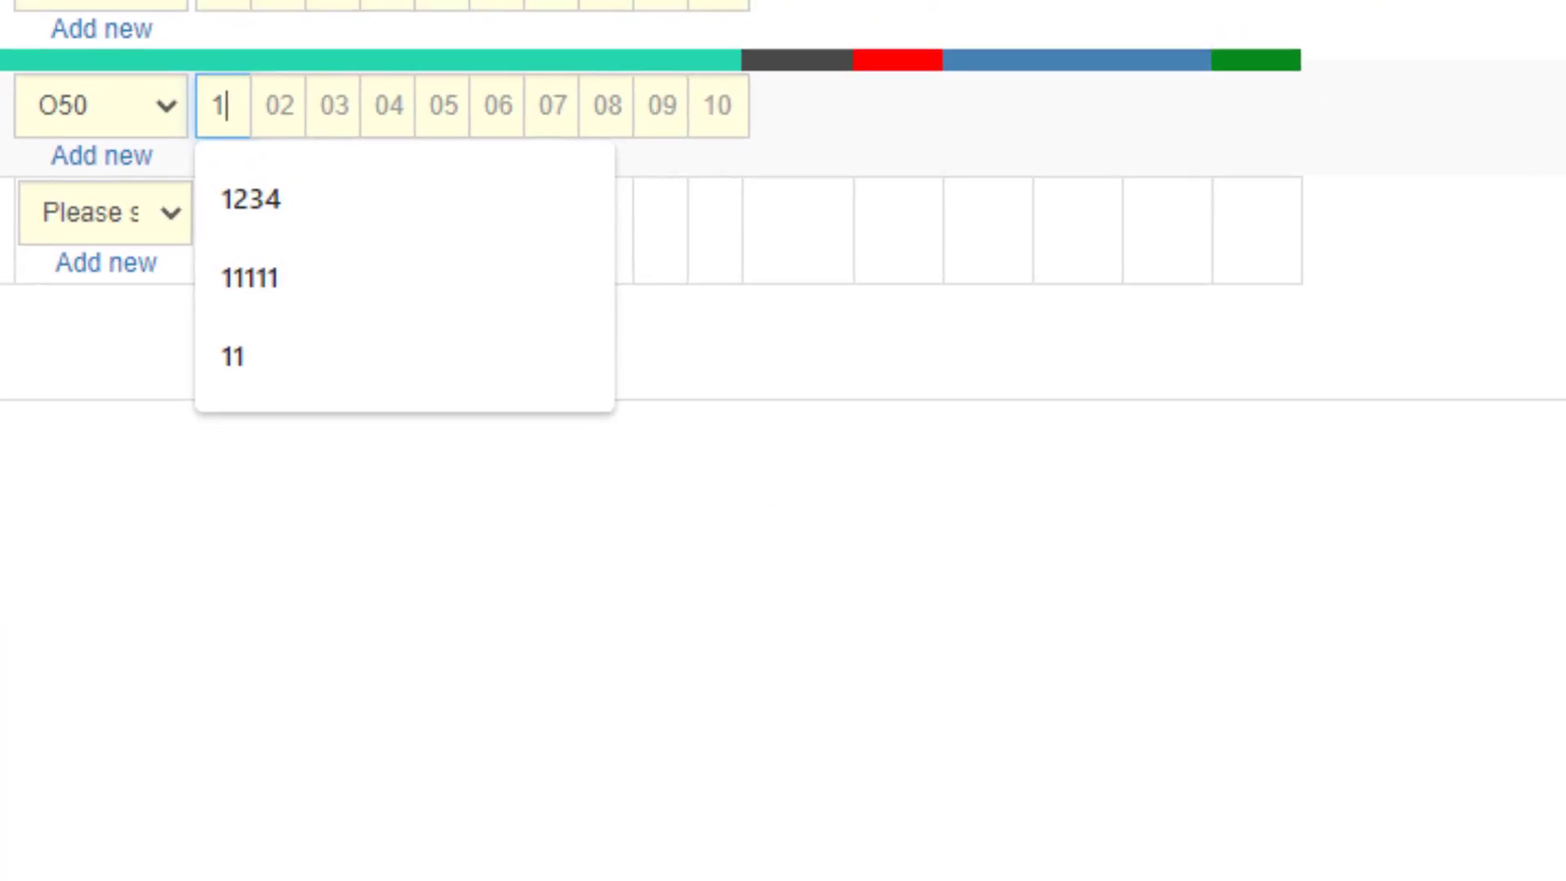
key(Tab)
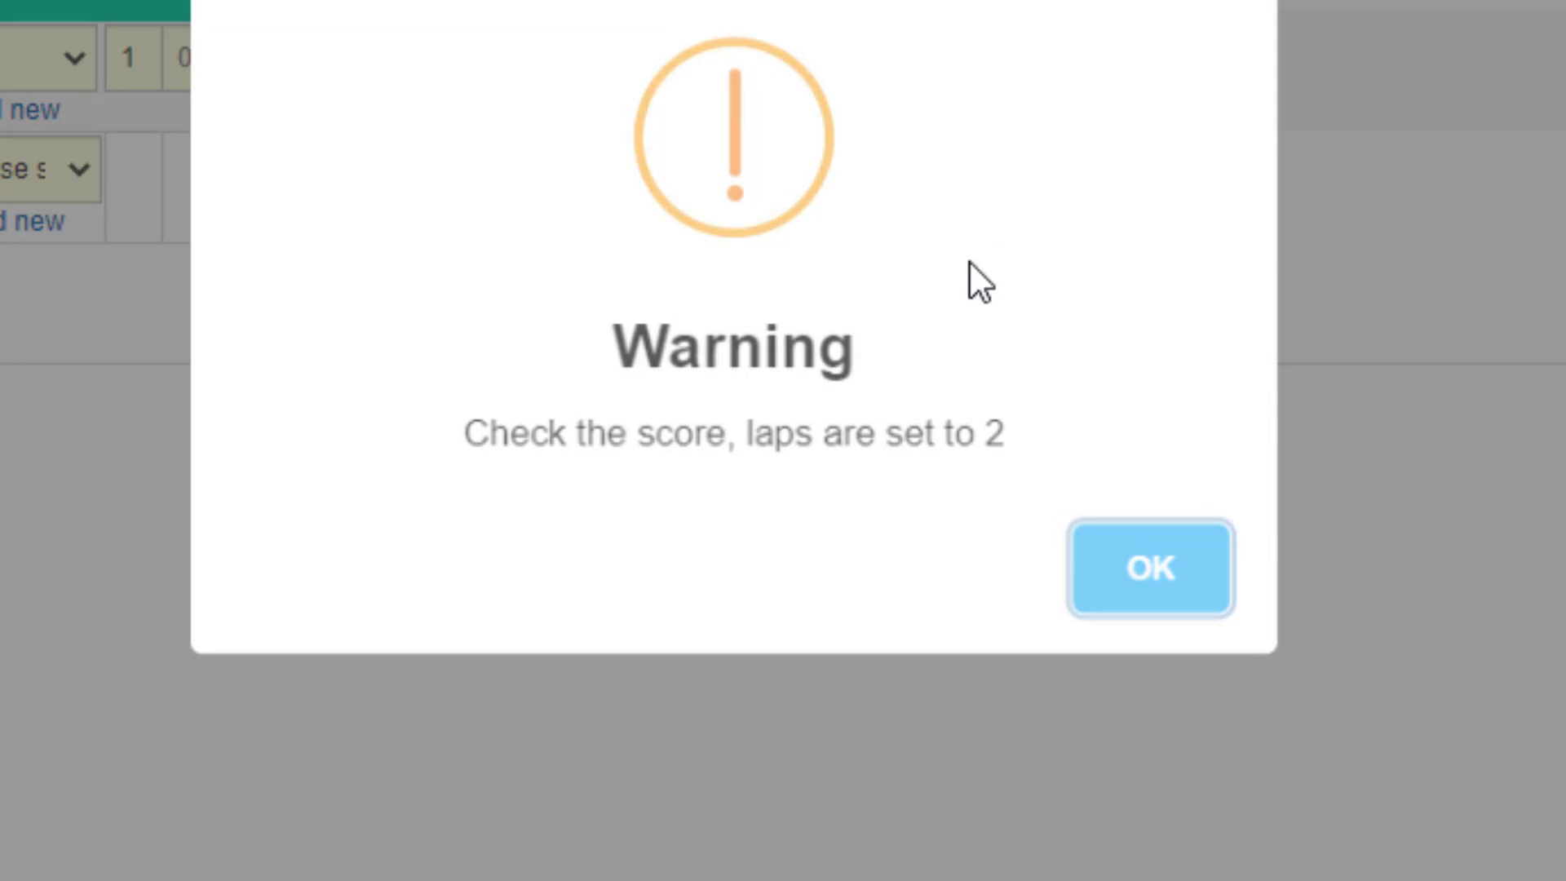
click(1087, 607)
Try replacing the second rider's section 01 score with a three-lap score of 111.
drag(147, 70, 119, 60)
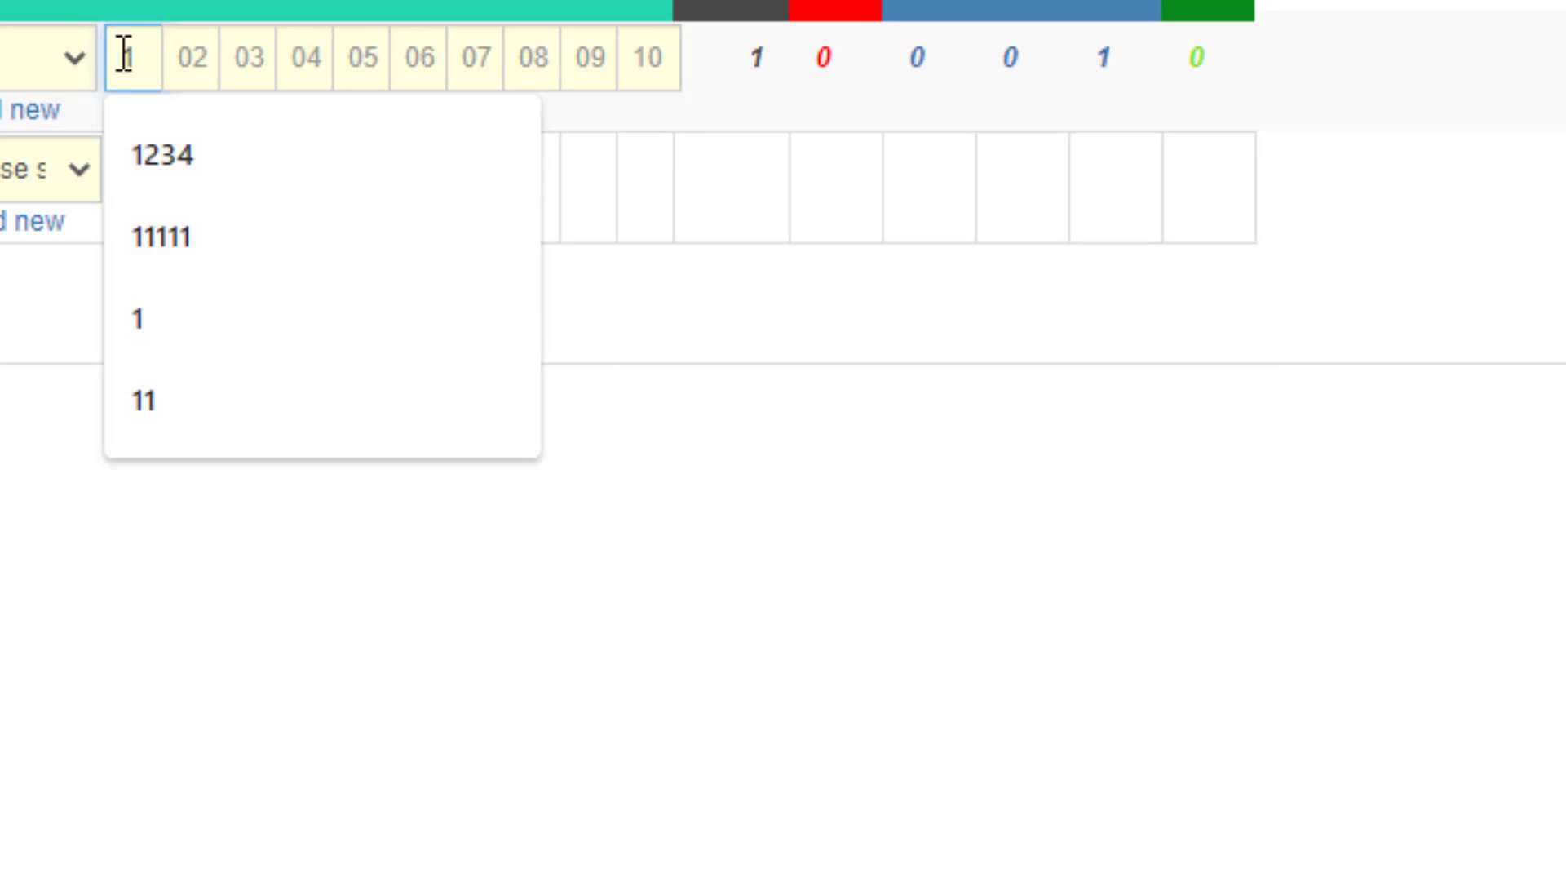
key(BackSpace)
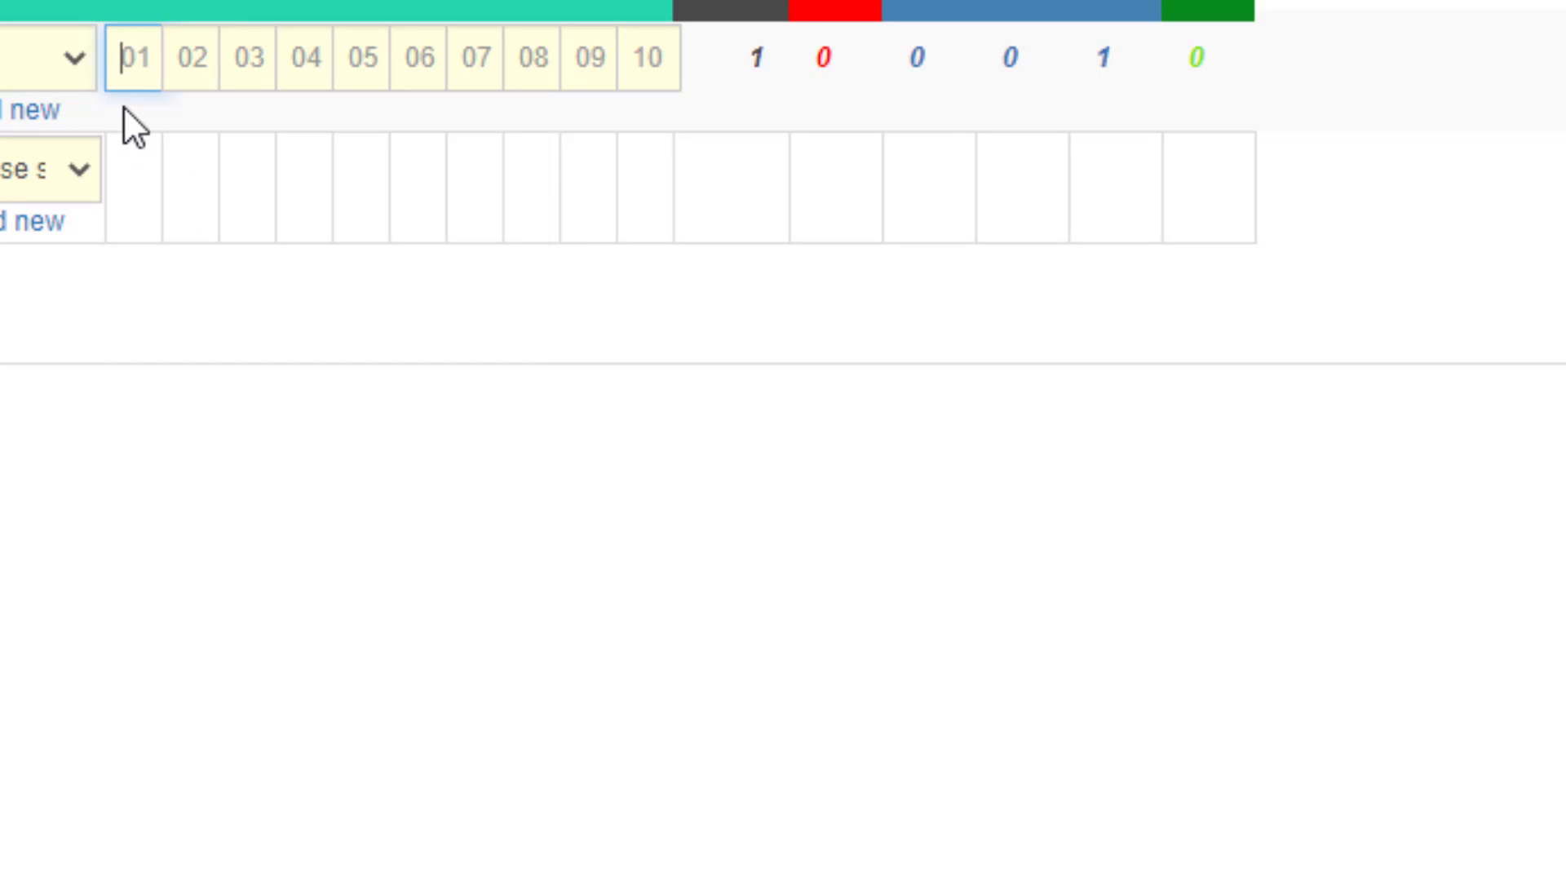
text(111)
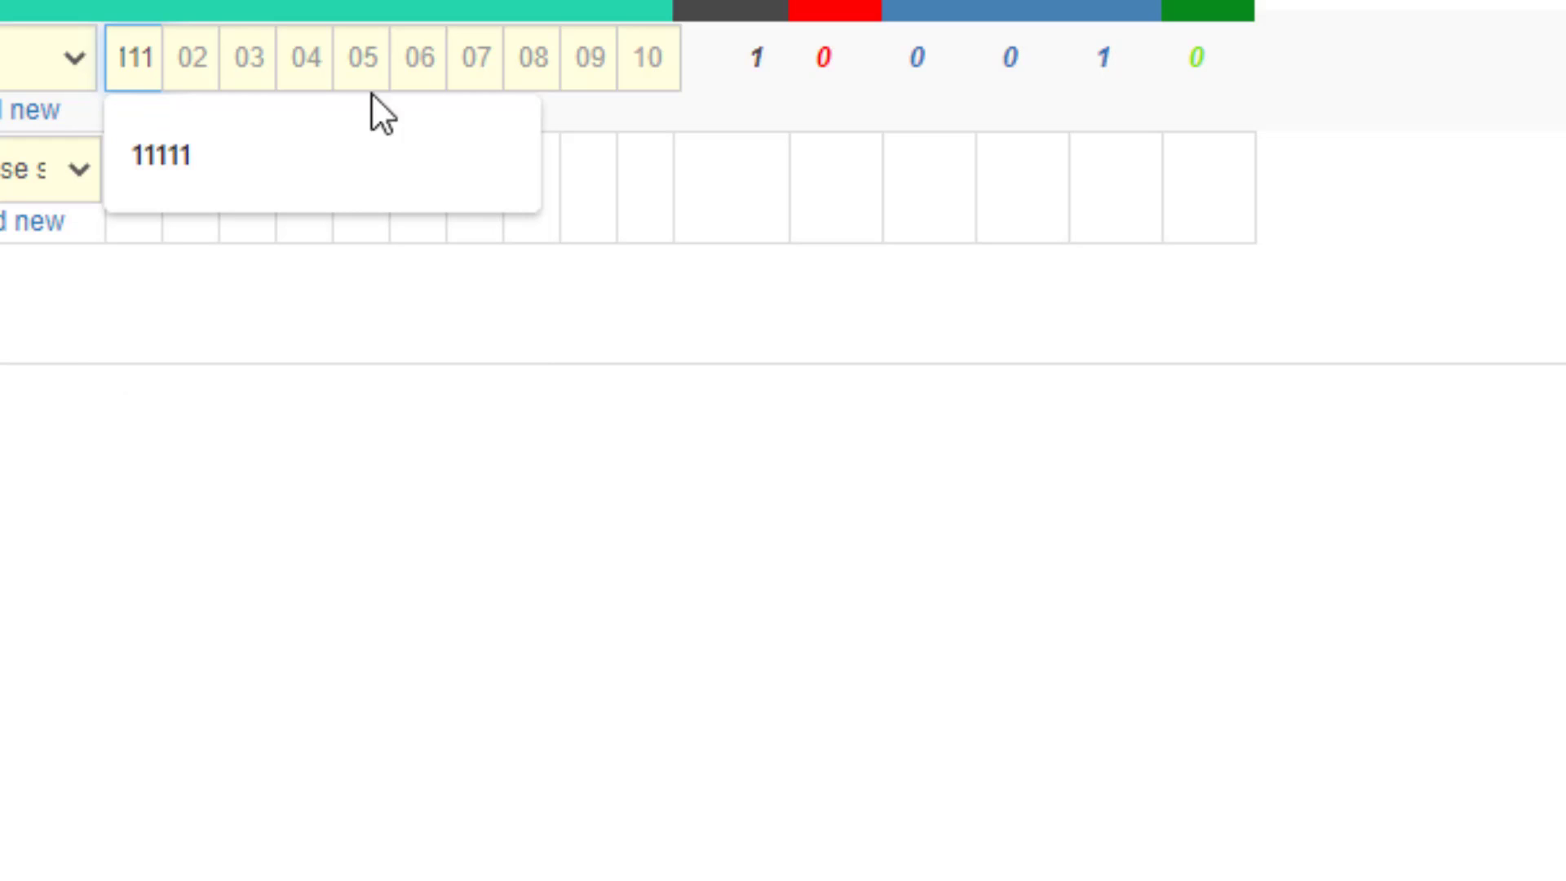
click(530, 16)
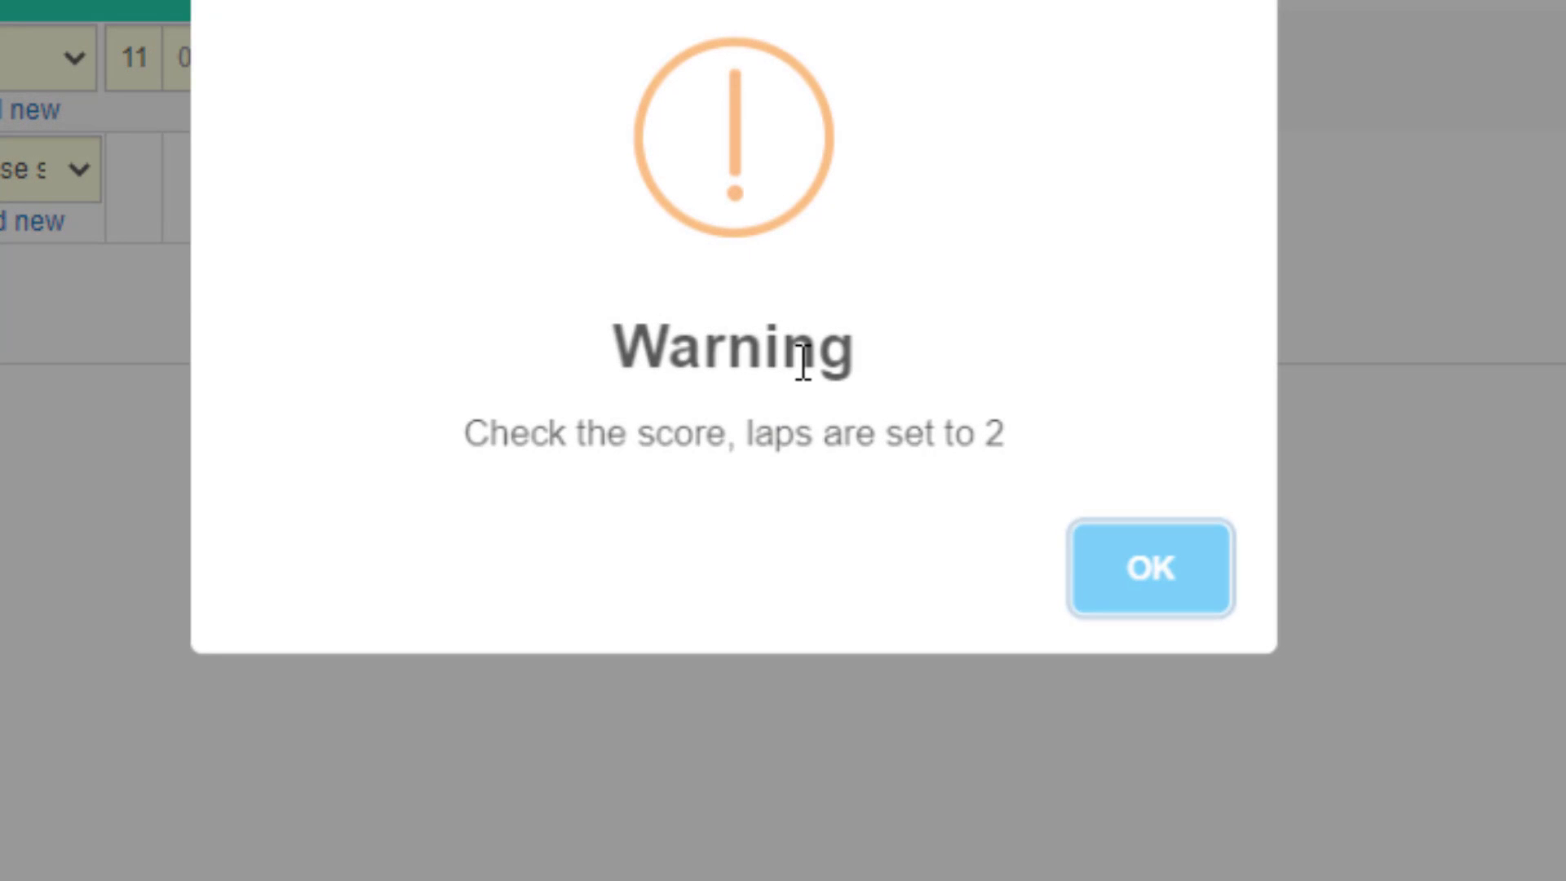
click(1151, 568)
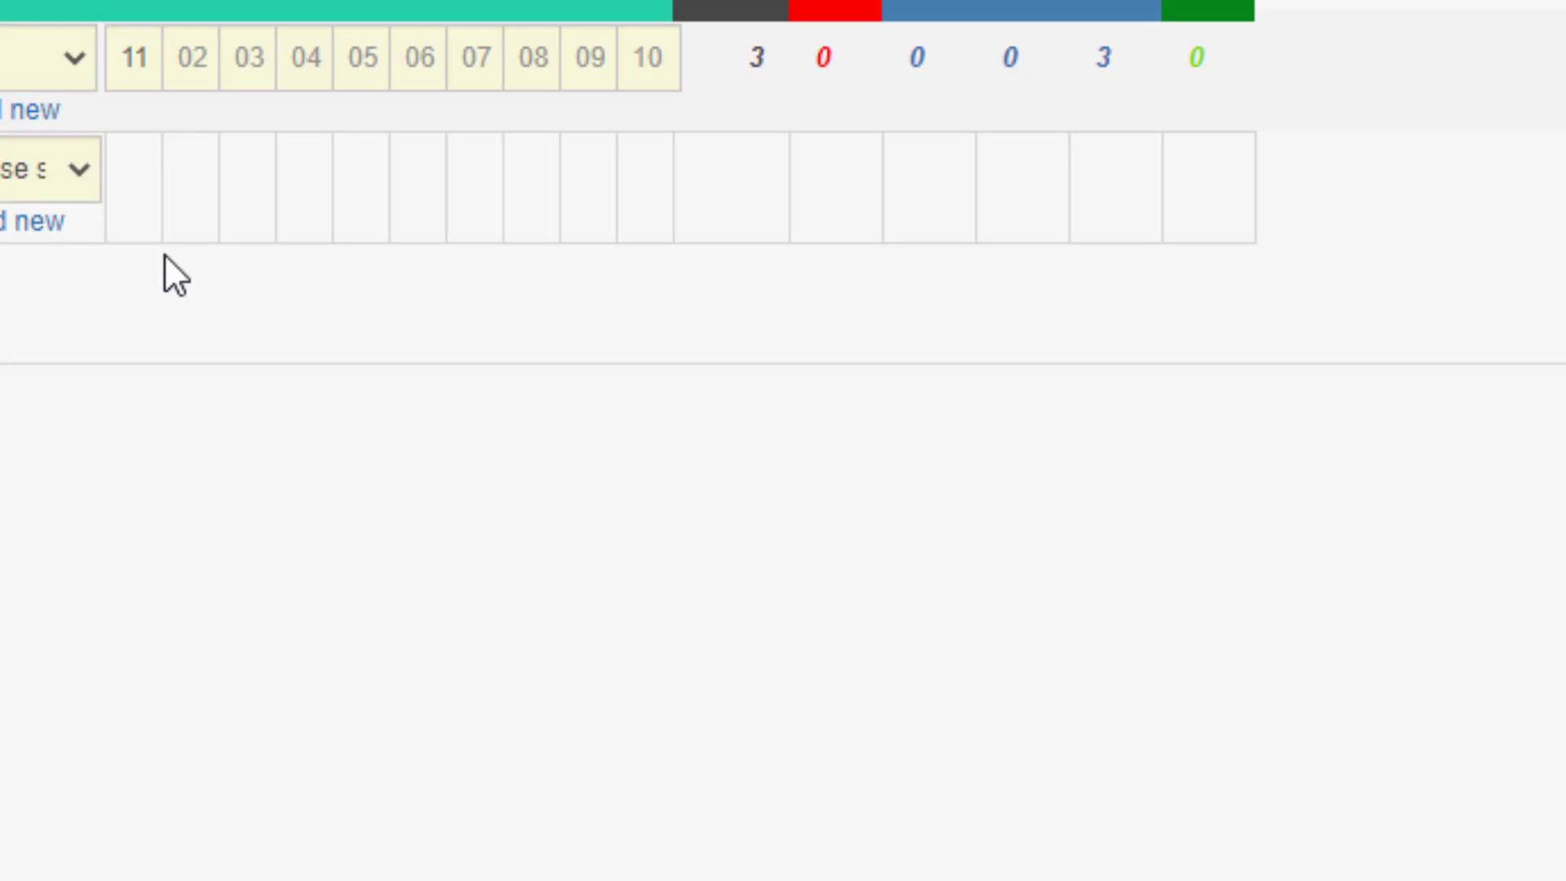
Enter the second rider's two-lap scores as 11 for section 01 and 33 for sections 02, 03 and 04.
double_click(130, 57)
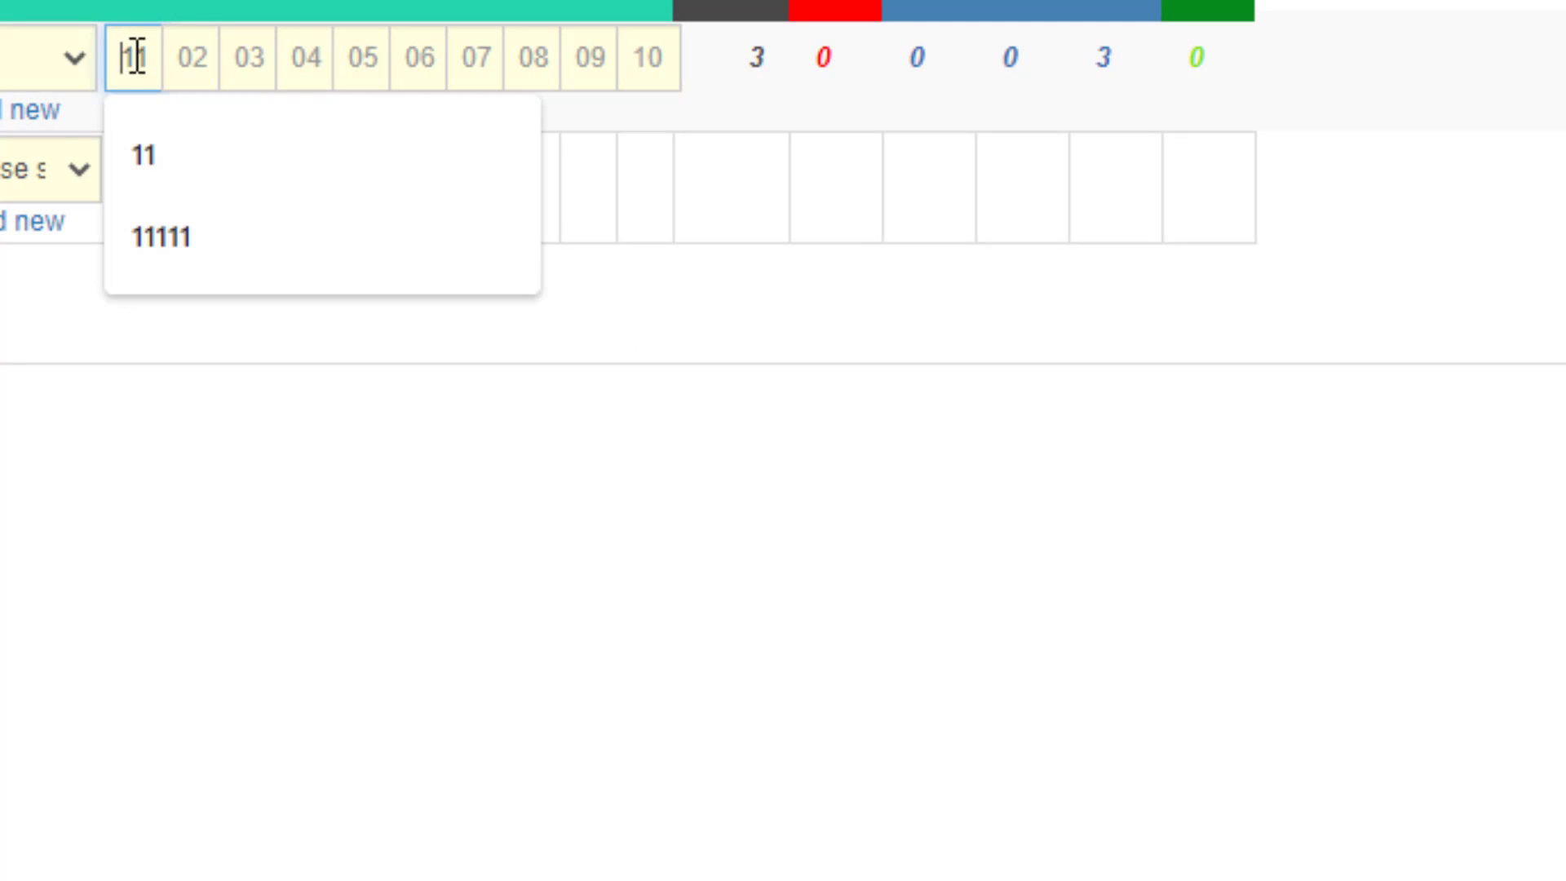
click(186, 57)
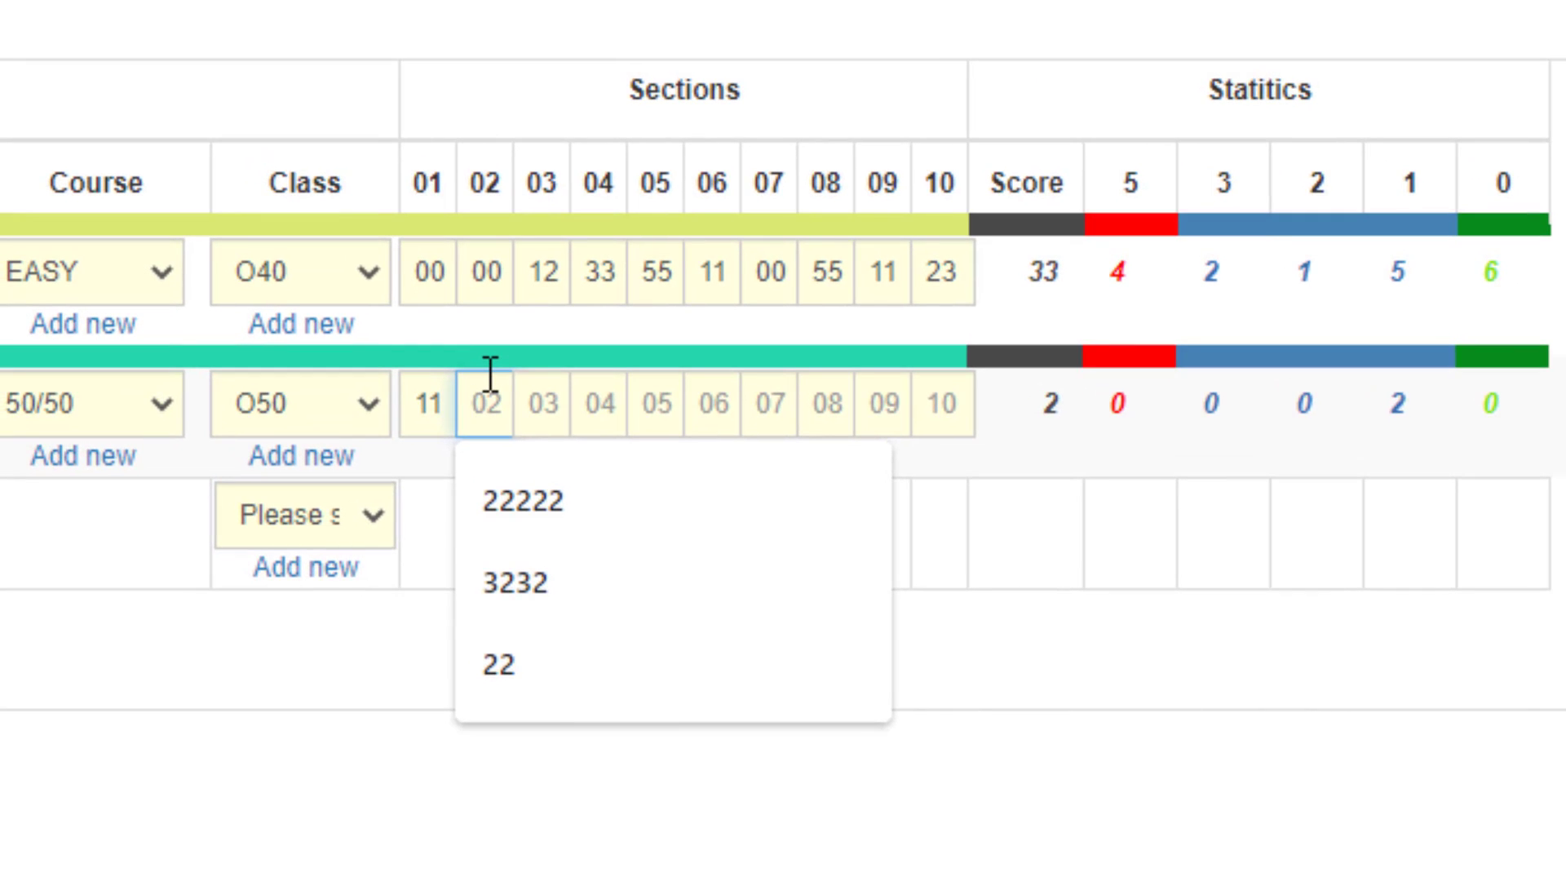
text(33)
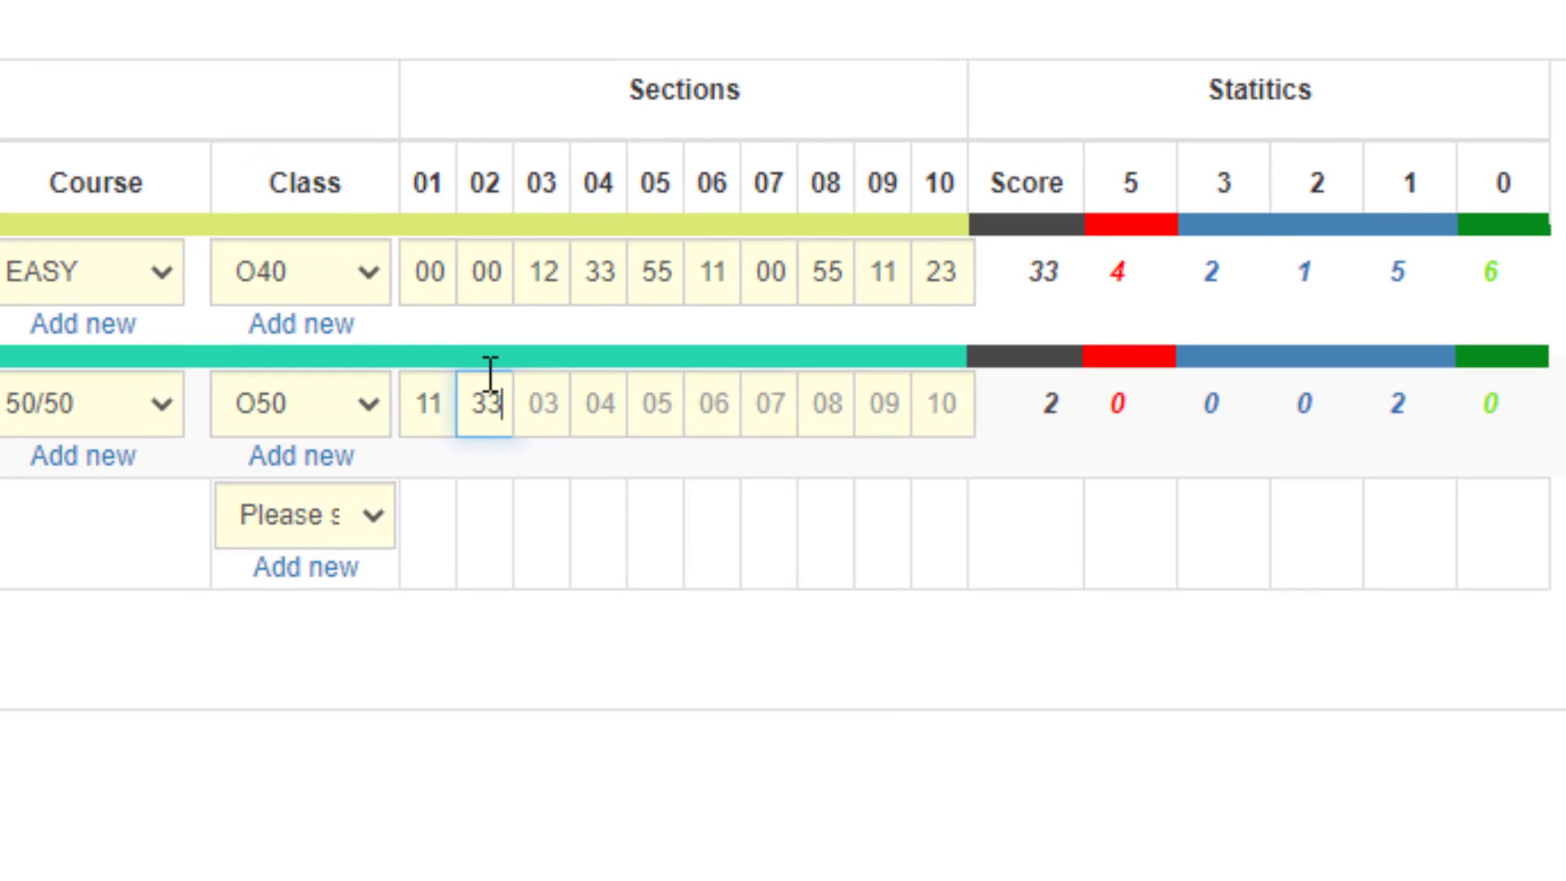
key(Tab)
text(3)
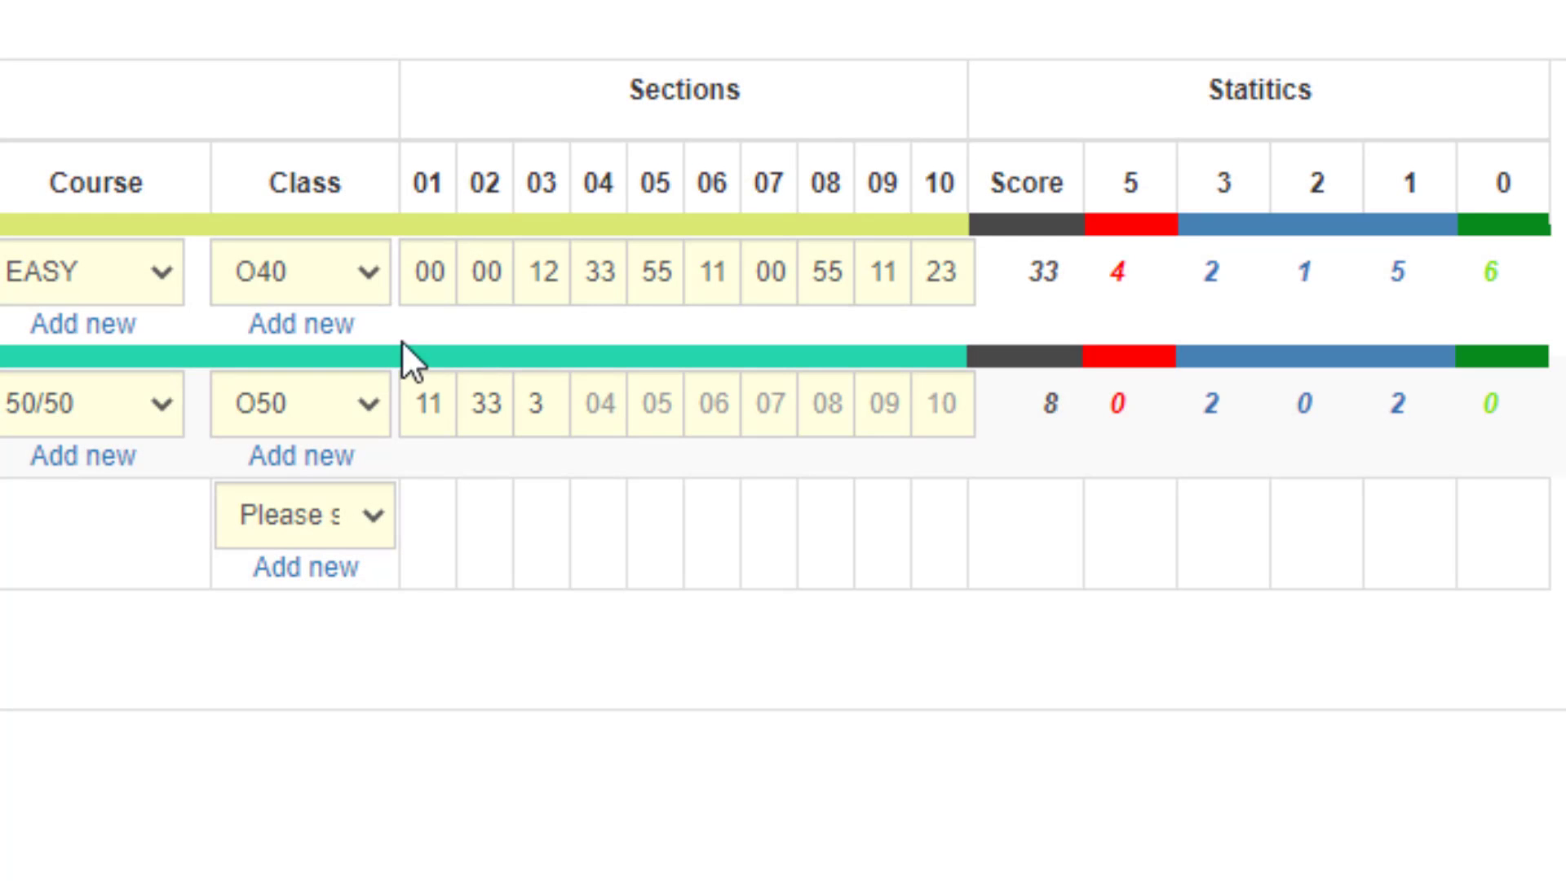
double_click(535, 404)
text(33)
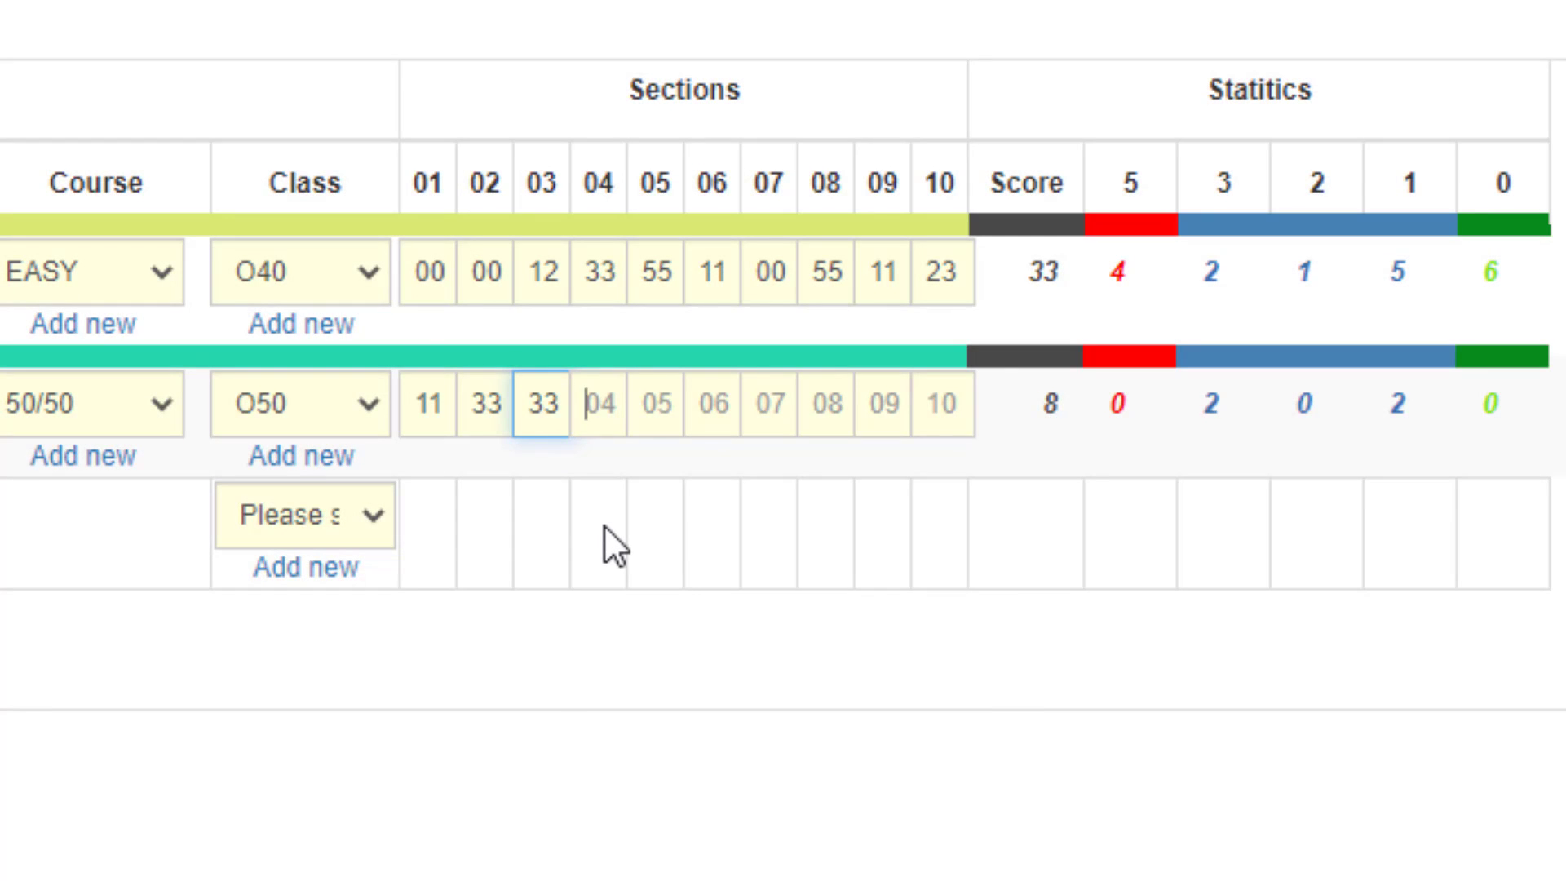
text( 33 5)
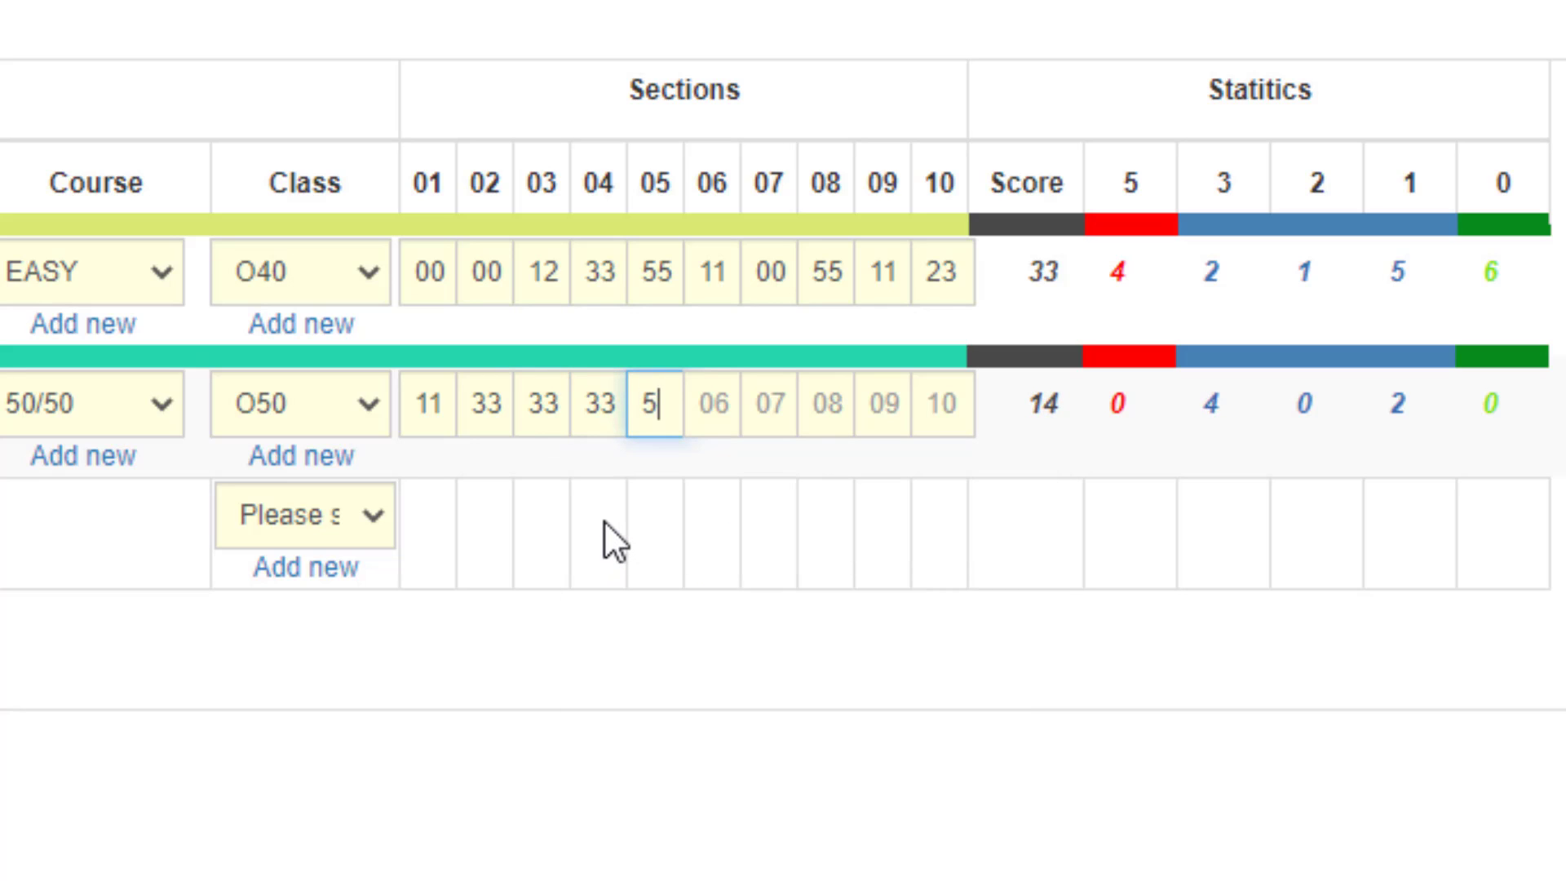
text(5 55)
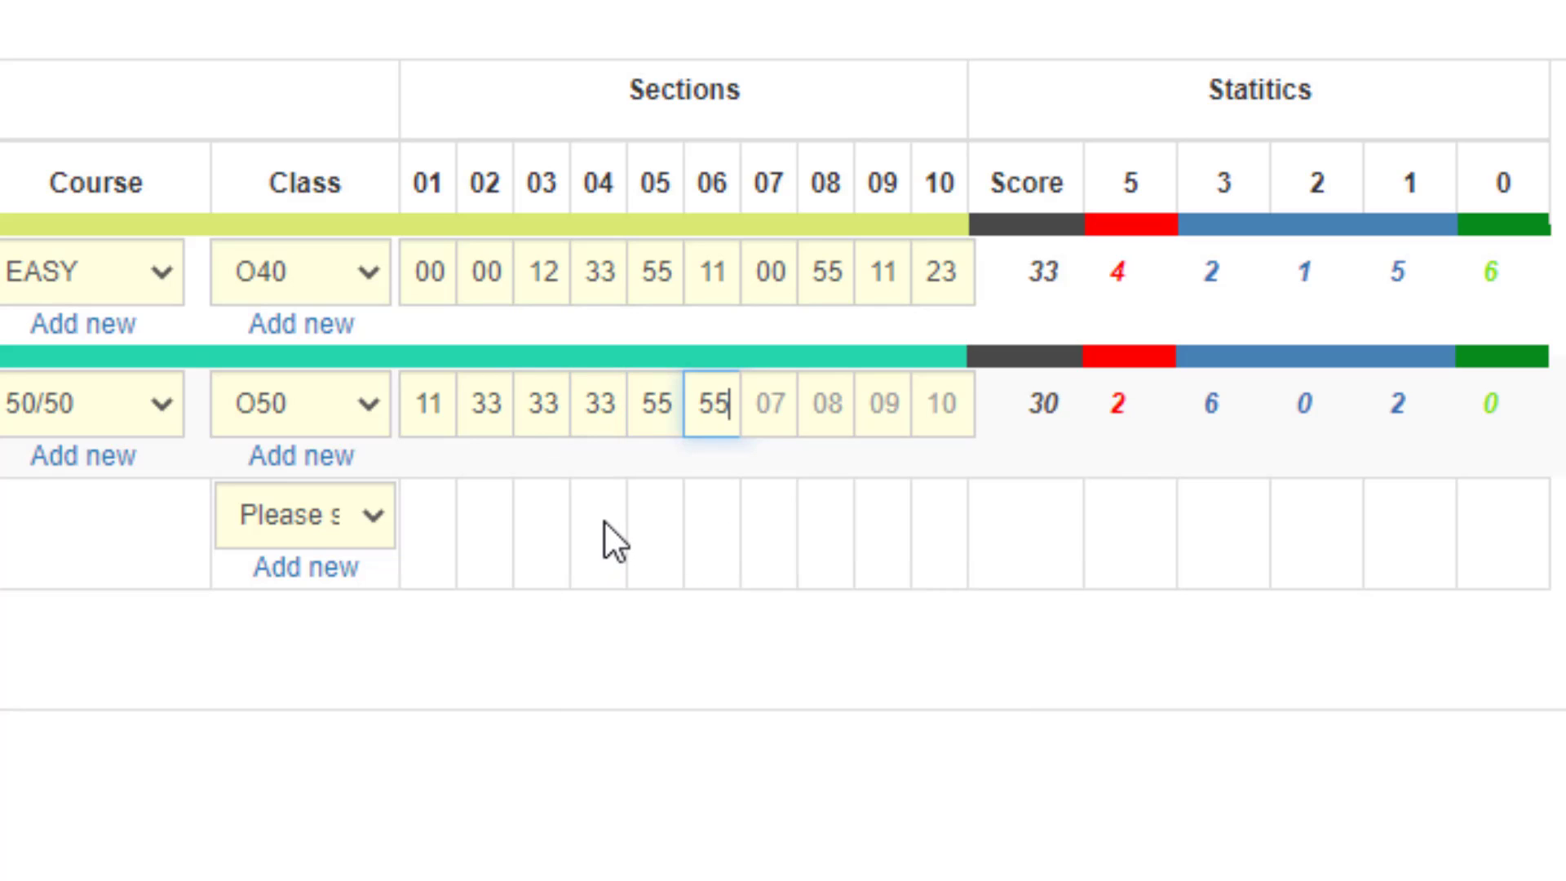
text( 55 55 )
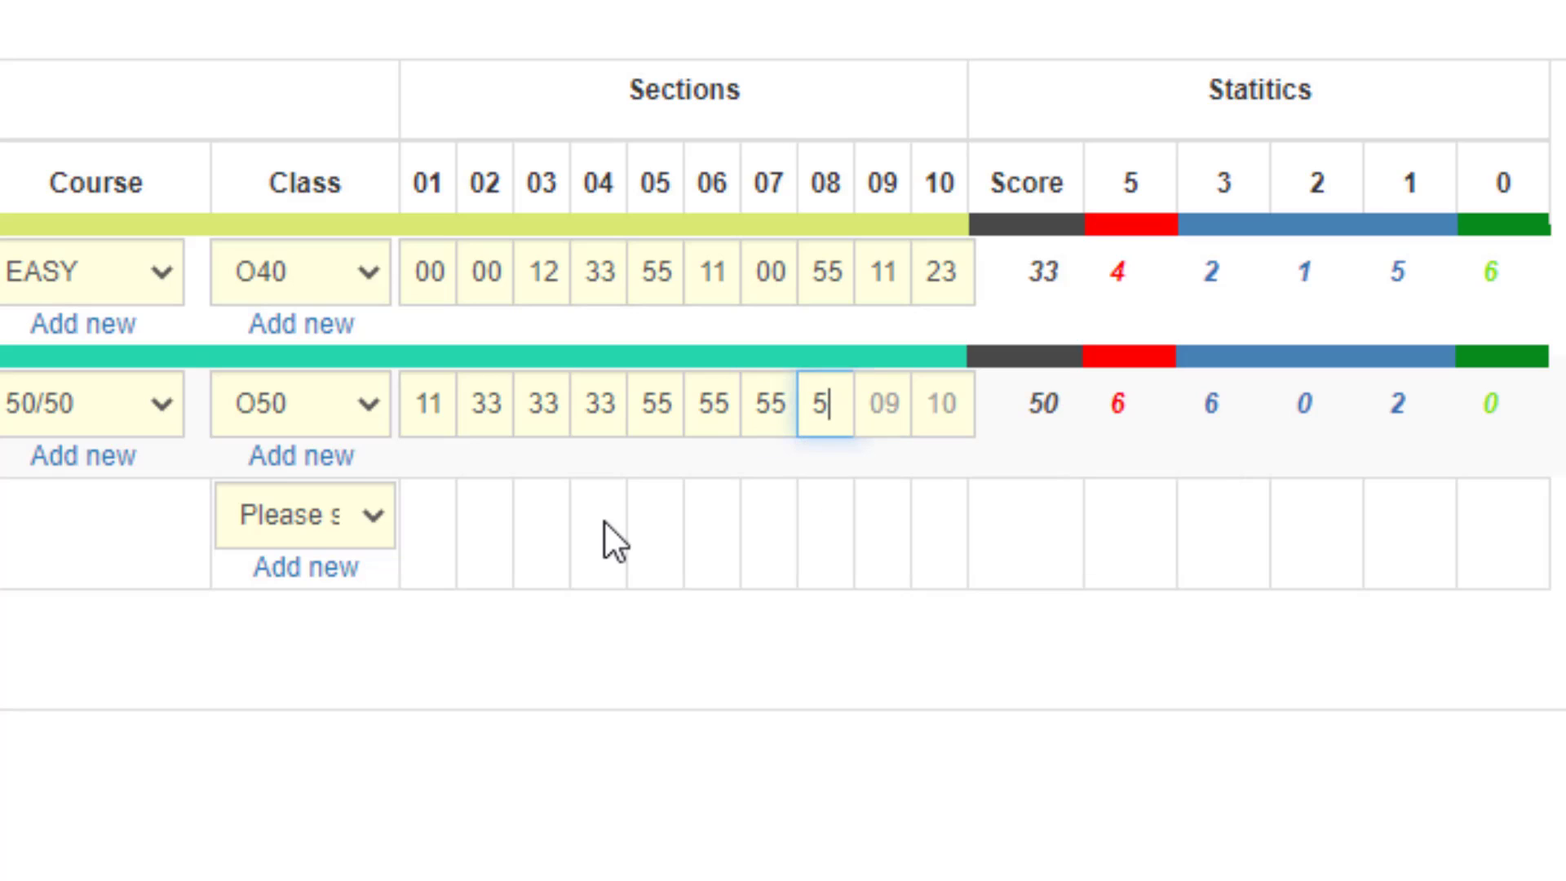
text(55 55)
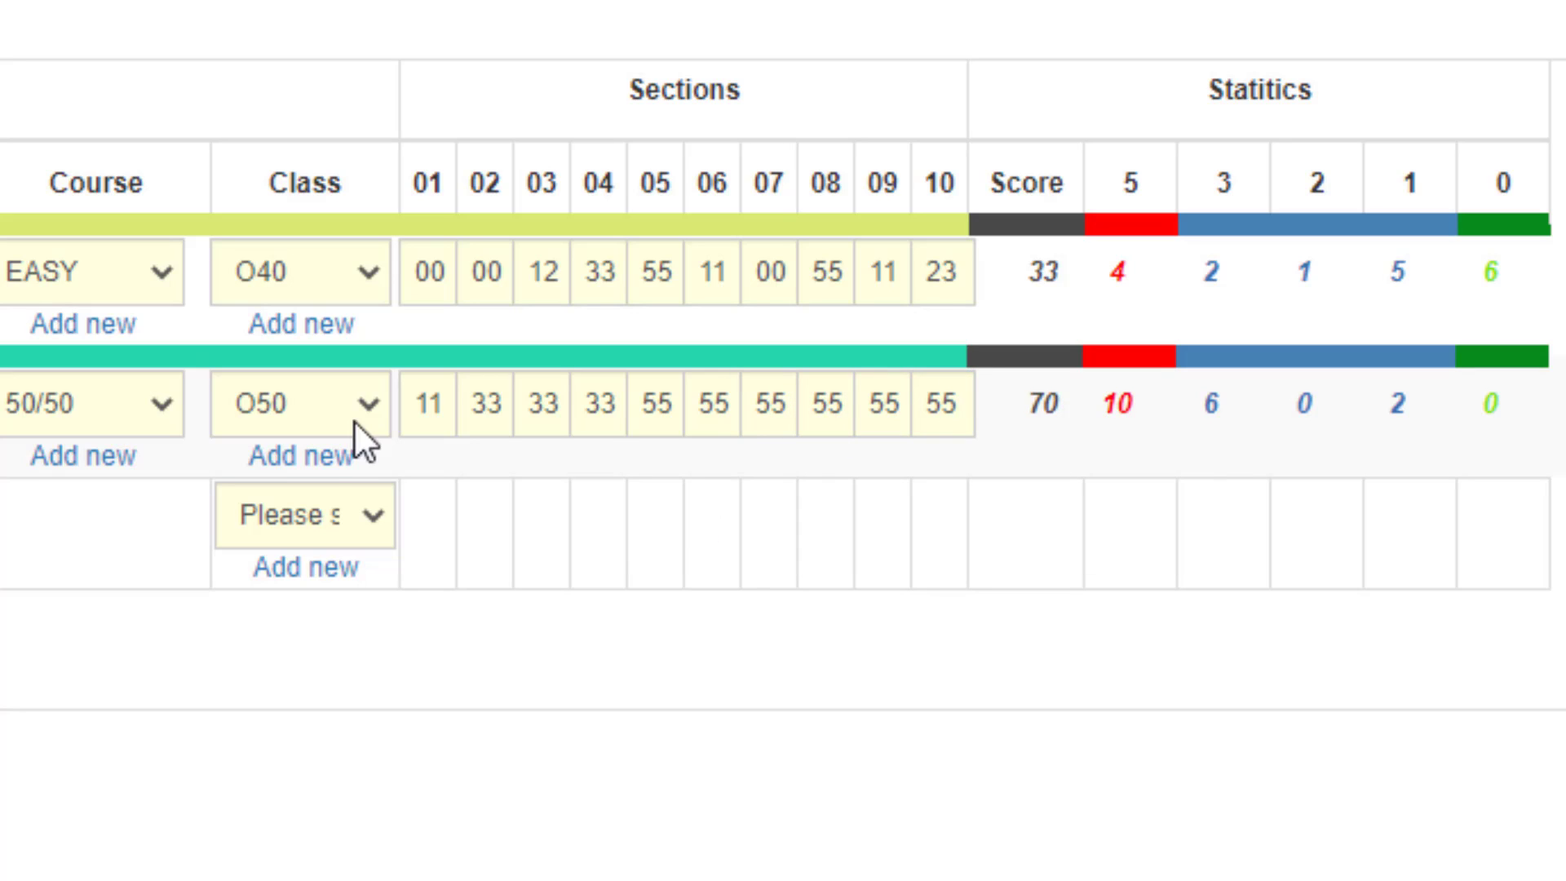
Step through the second rider's section scores to check the entries and the score total.
click(412, 399)
key(Tab)
key(Tab)
key(Tab)
key(Tab)
key(Tab)
key(Tab)
key(Tab)
key(Tab)
key(Tab)
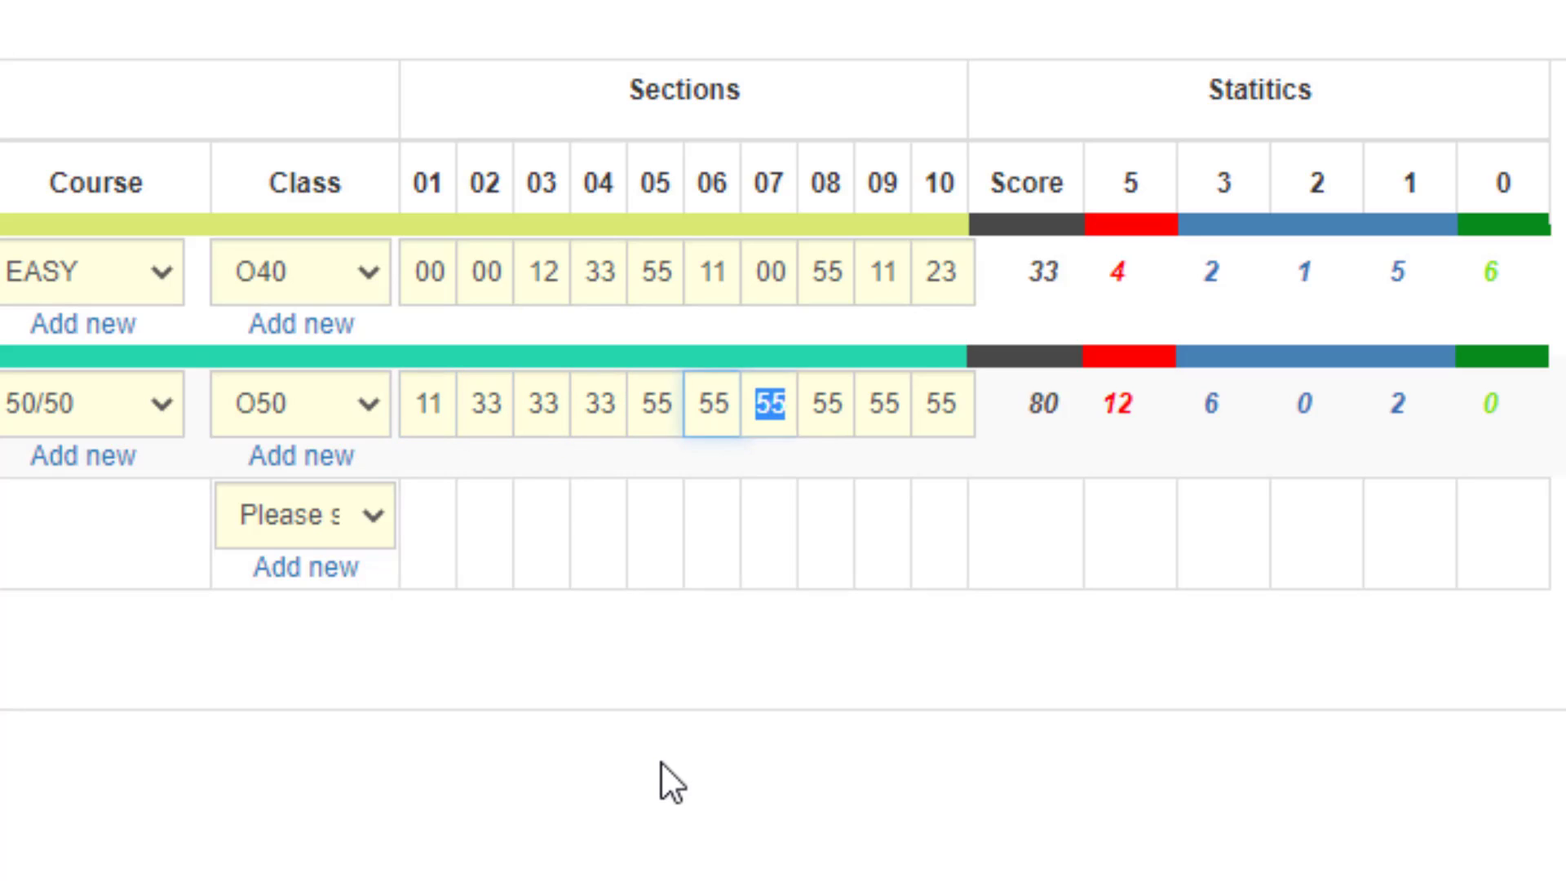
key(Tab)
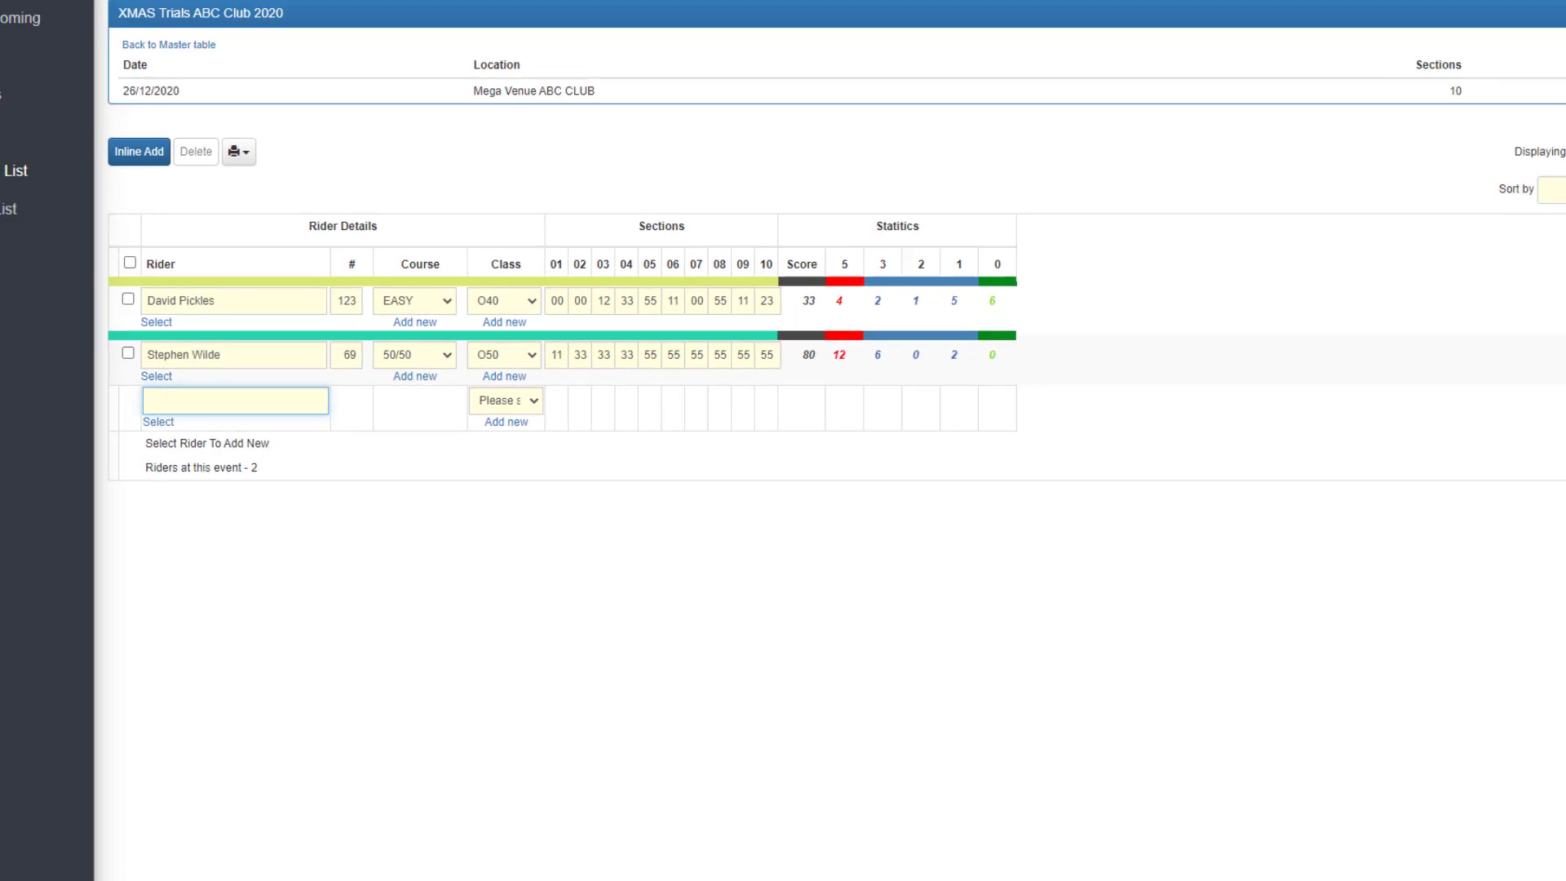
Review the course list and its blank form for adding a course, leaving the form without saving.
click(12, 171)
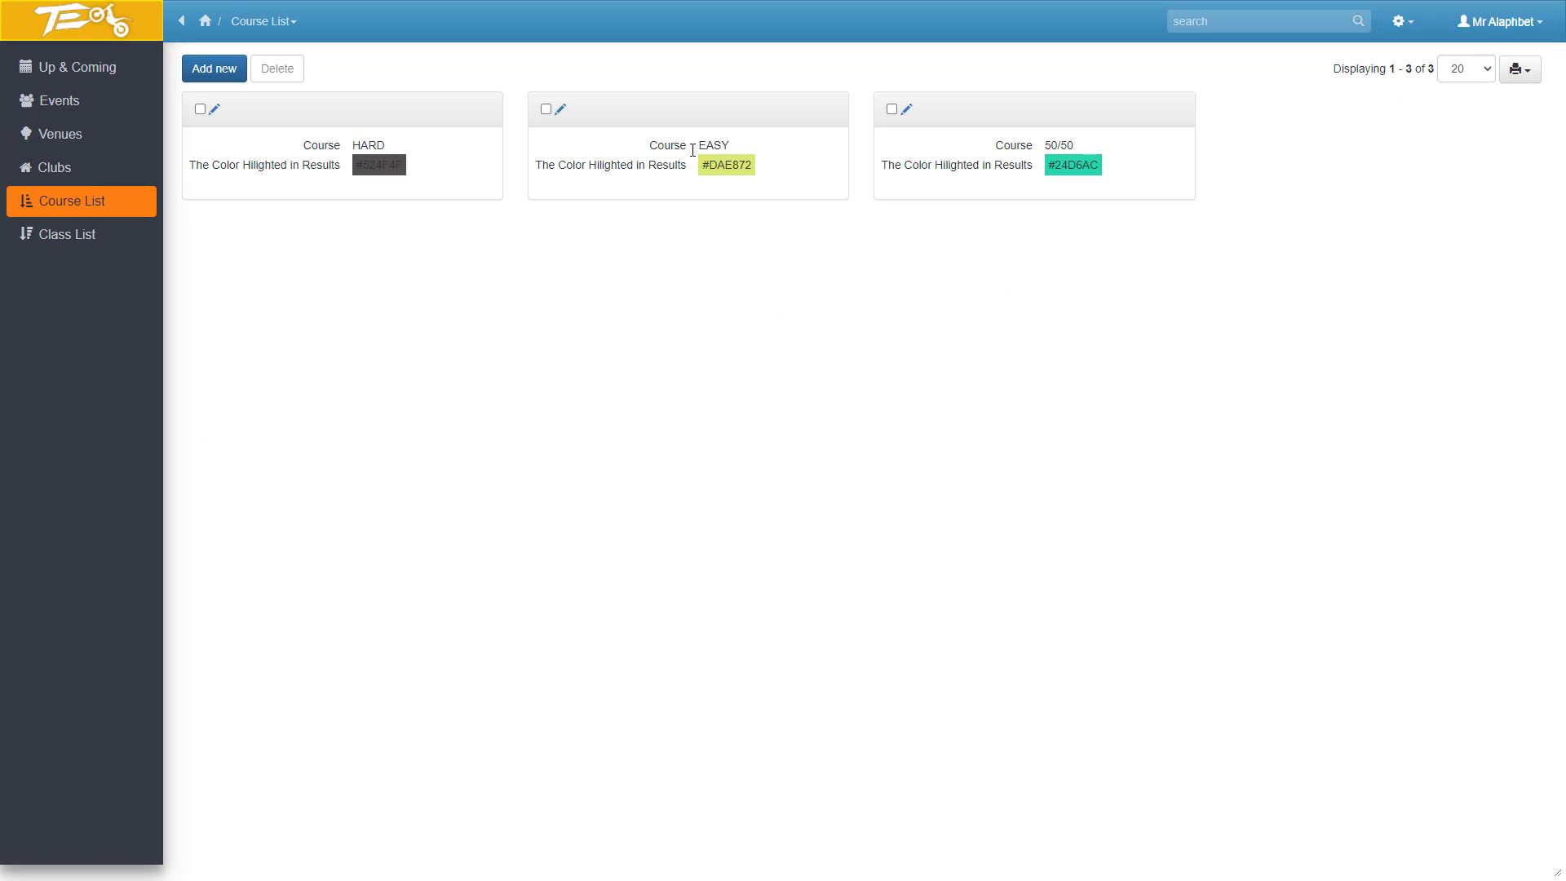
click(227, 84)
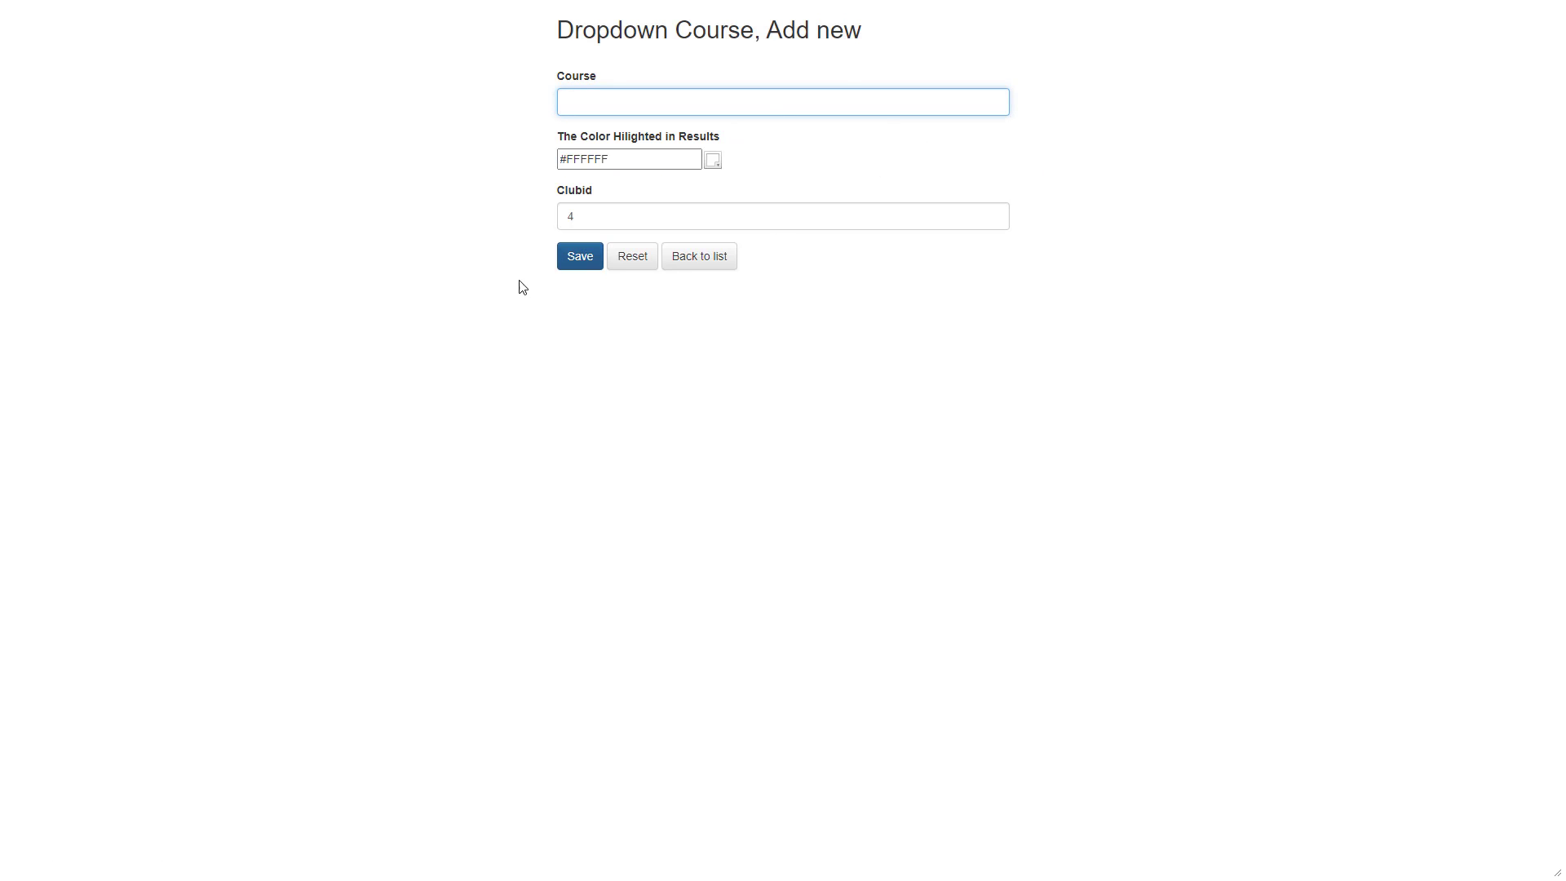
click(689, 265)
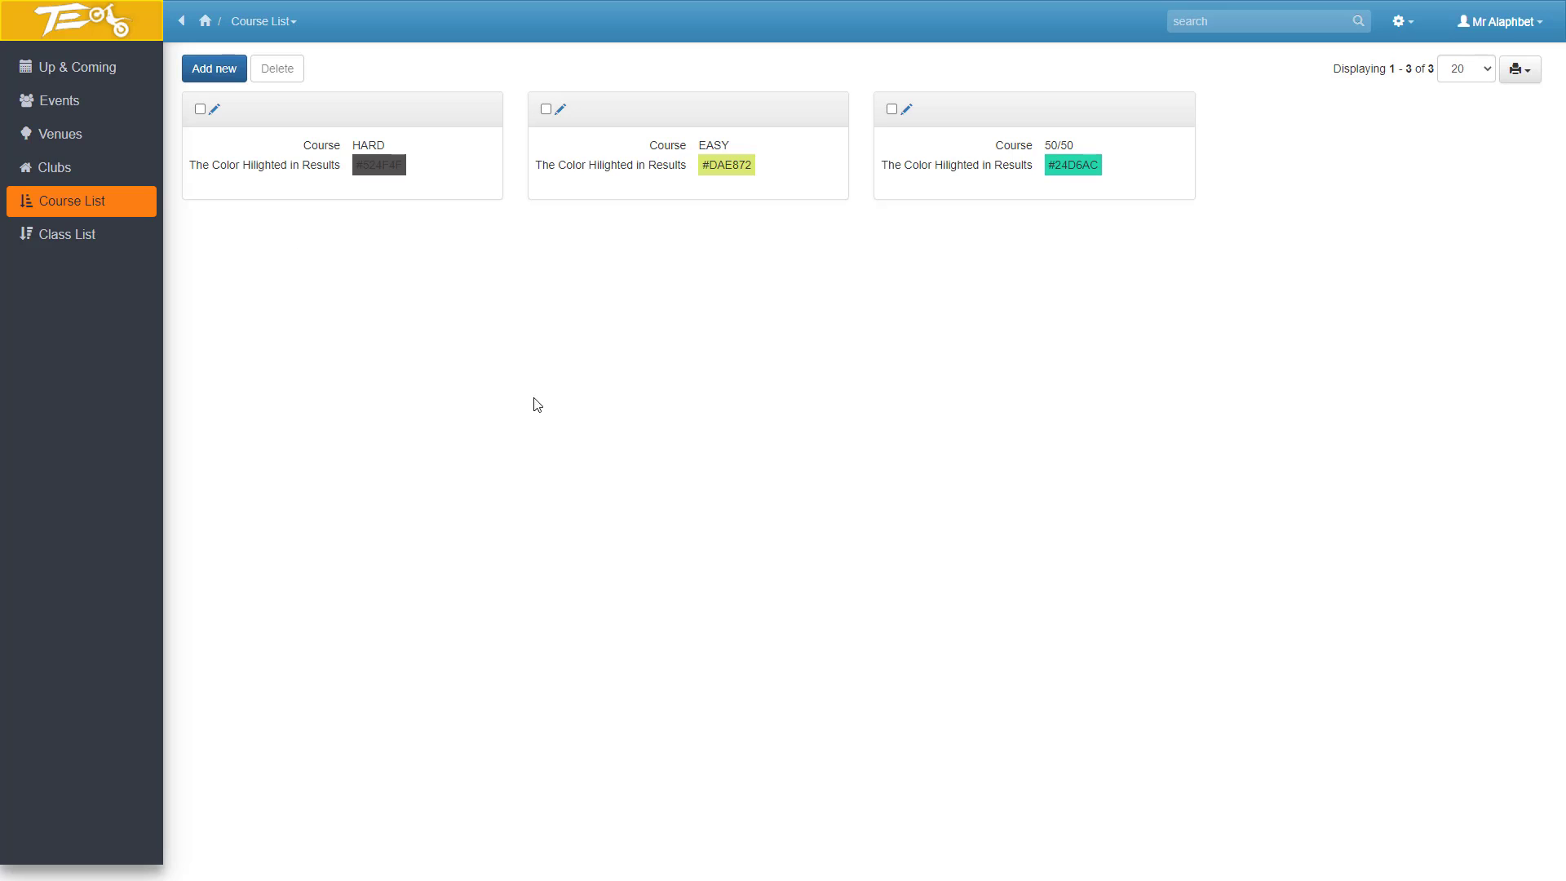
Add a new class named EXP to the class list and save it.
click(50, 235)
click(227, 68)
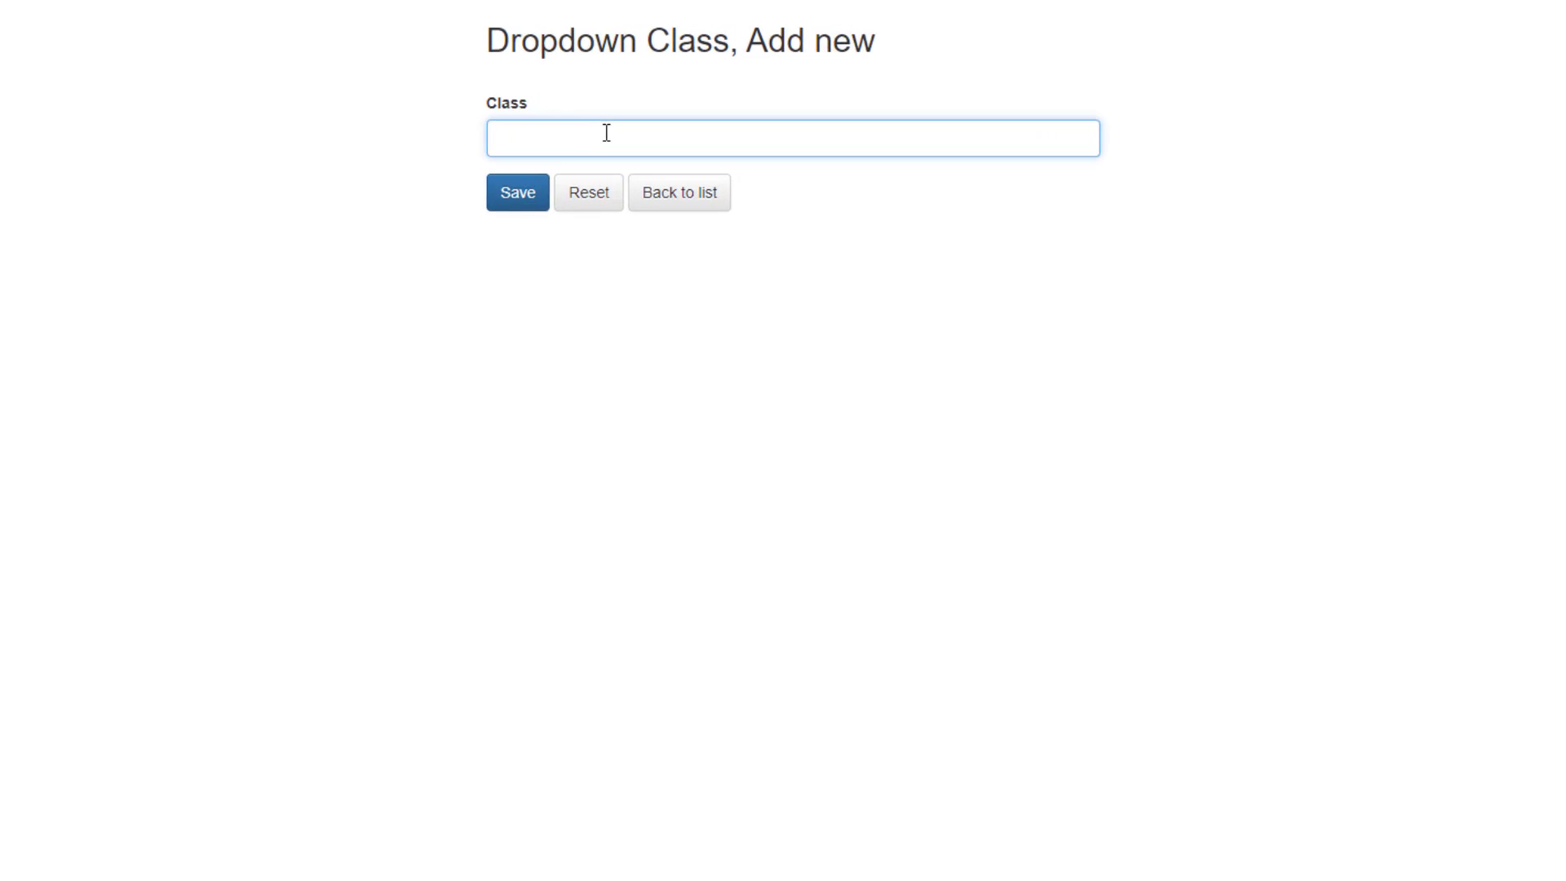
text(EXP)
click(576, 144)
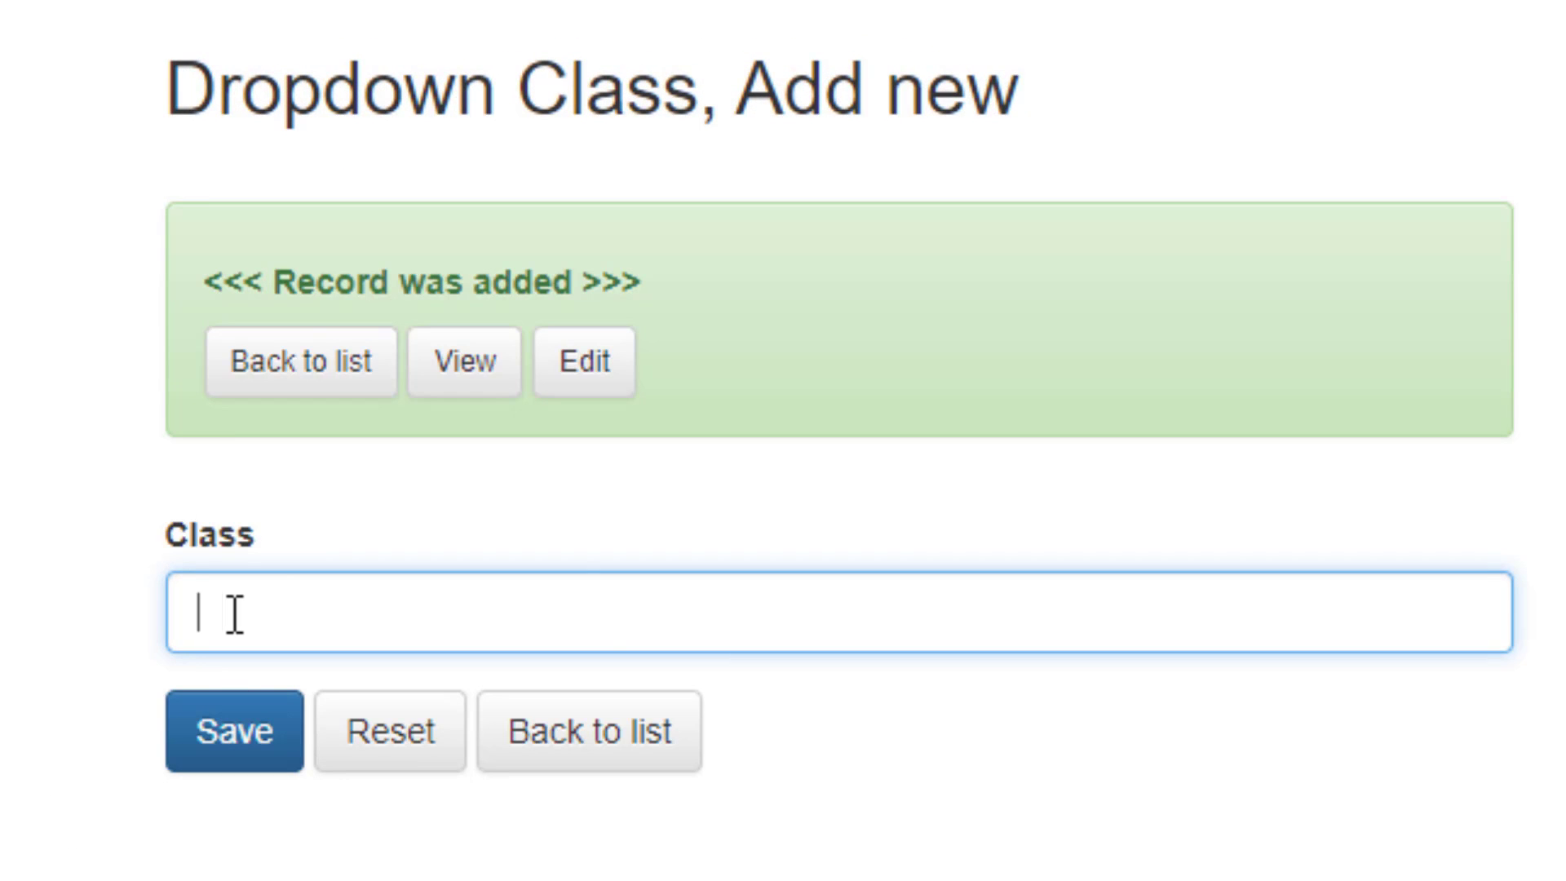
Add three more classes named A, B and C, saving each one, and return to the class list.
text(A)
click(245, 742)
text(B)
click(217, 714)
text(C)
click(195, 738)
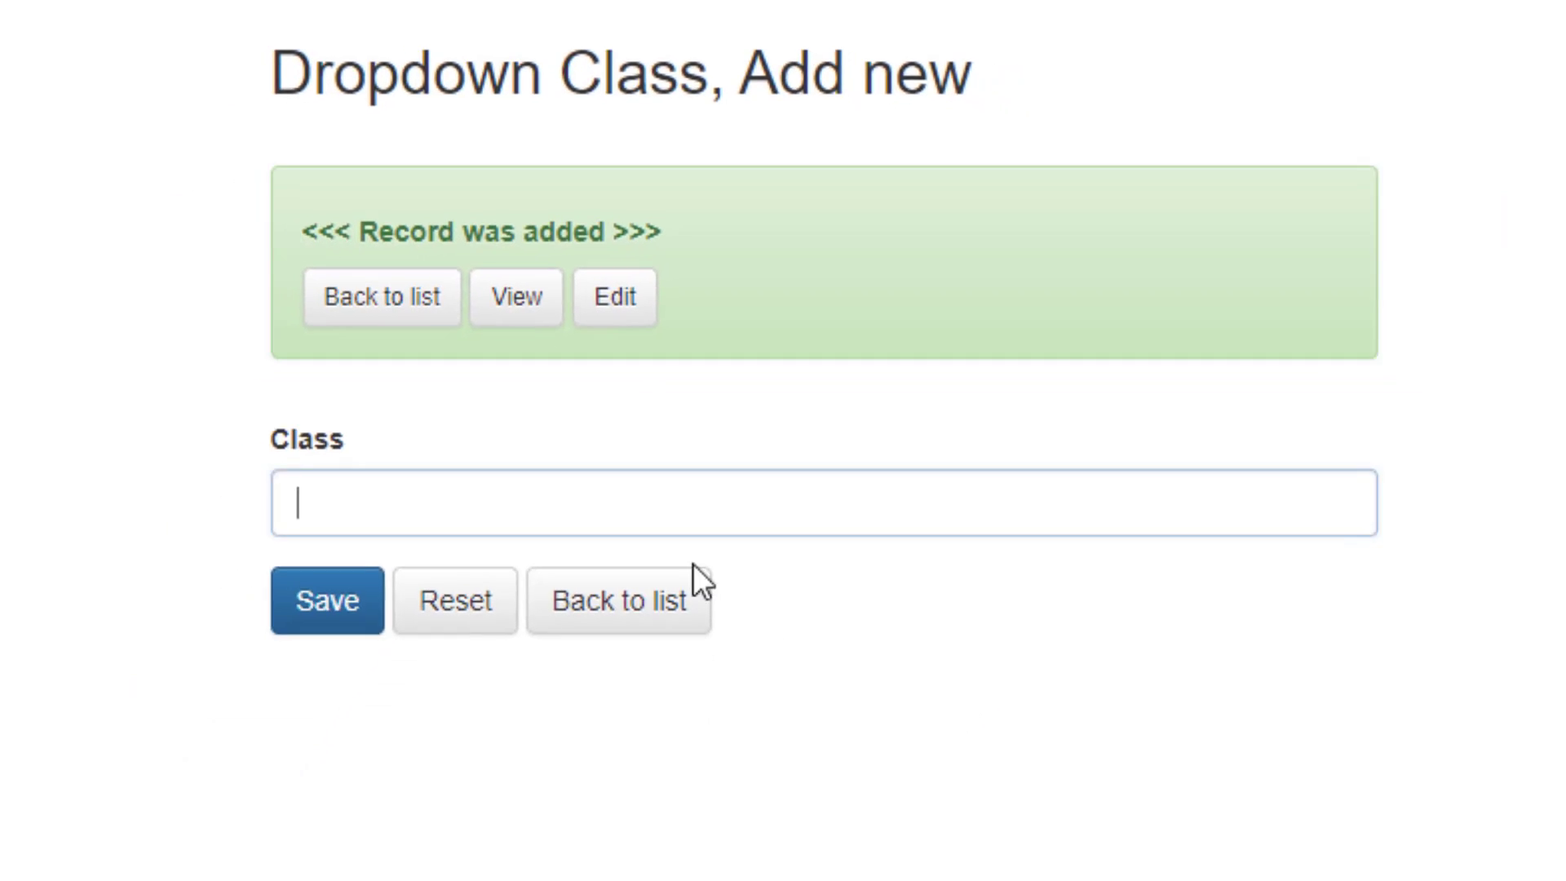
click(589, 731)
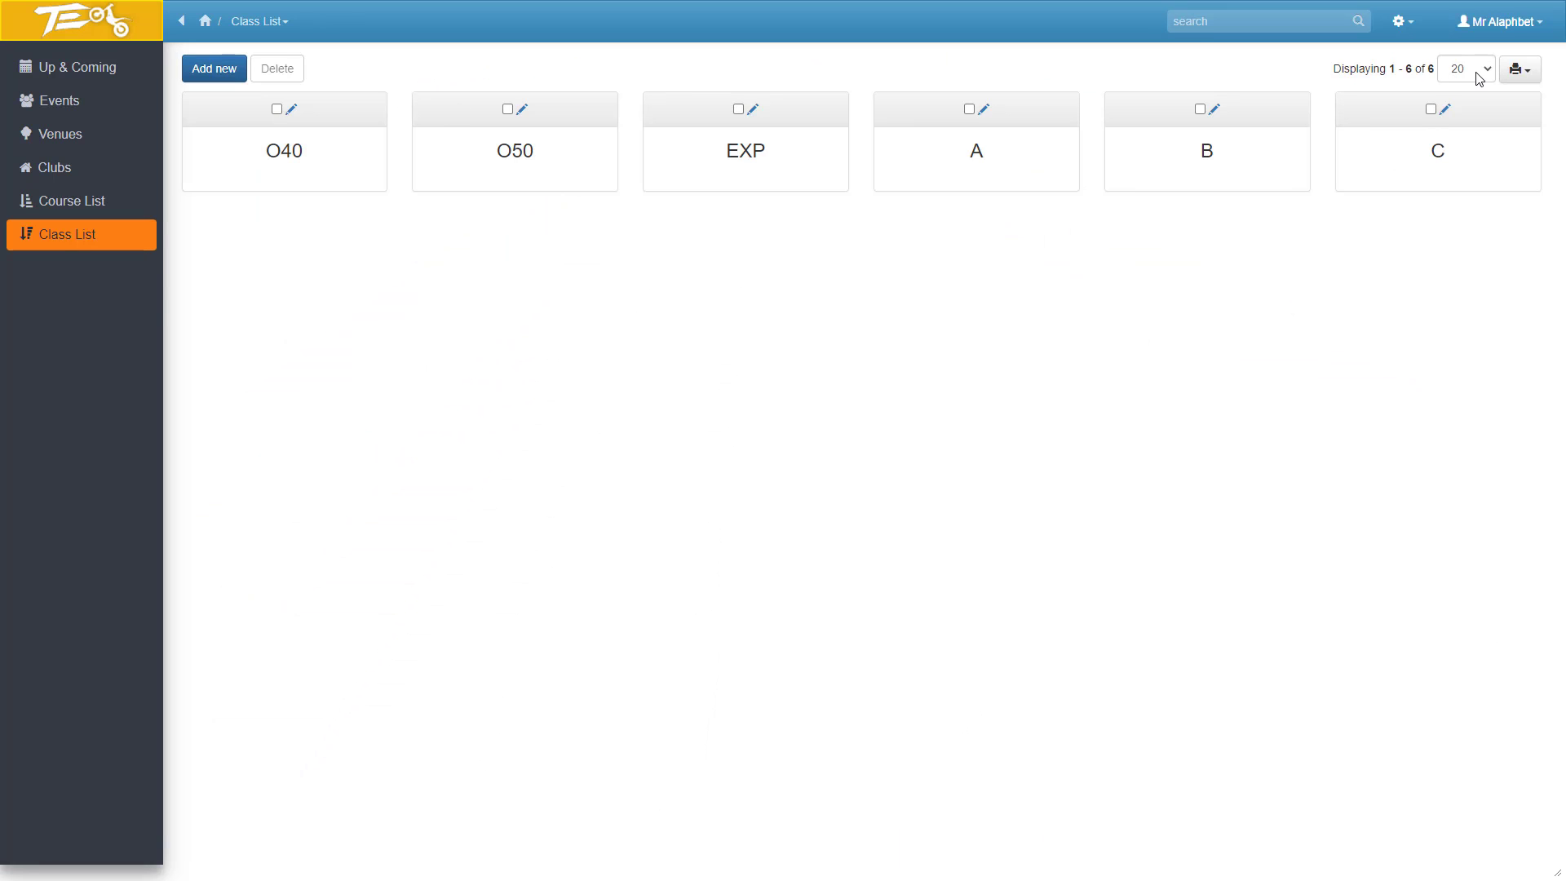
Open the results of the XMAS Trials ABC Club 2020 event and check the course and class choices for the second rider.
click(64, 113)
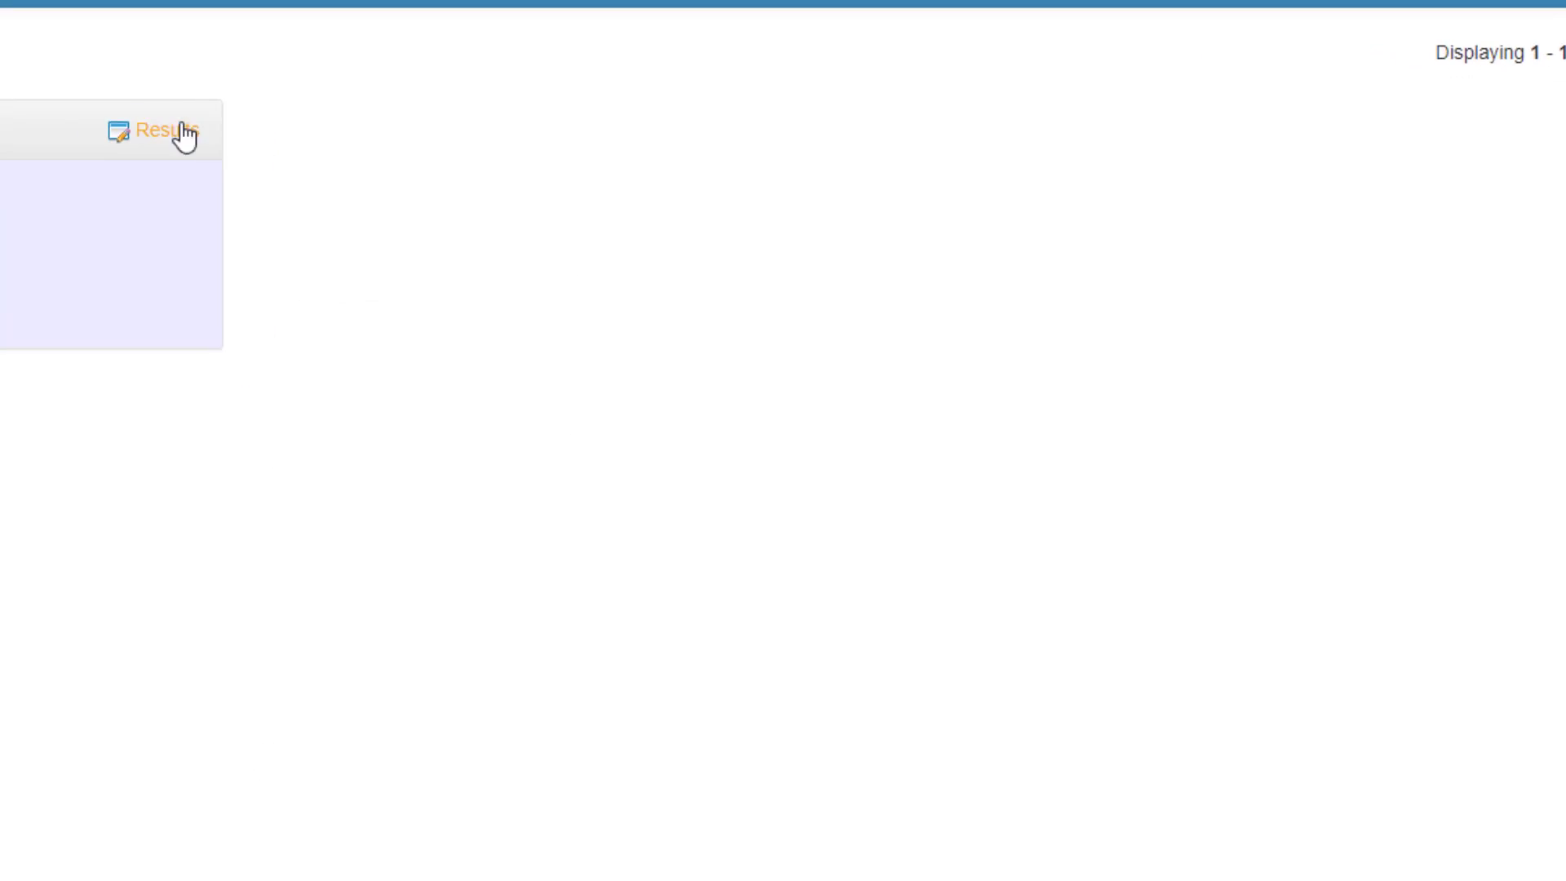
click(549, 115)
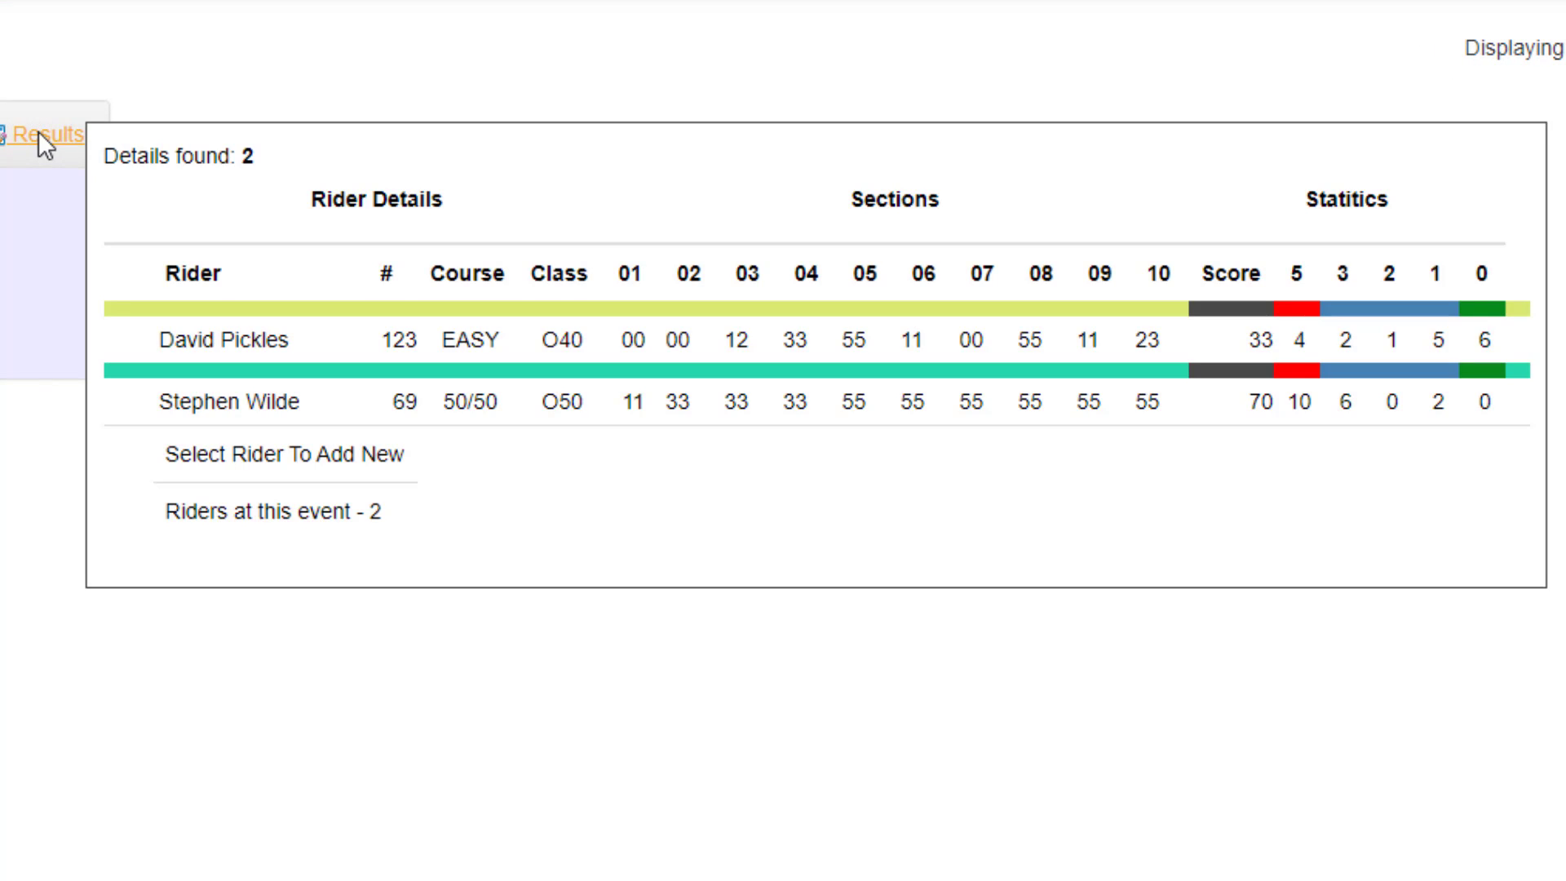
click(49, 133)
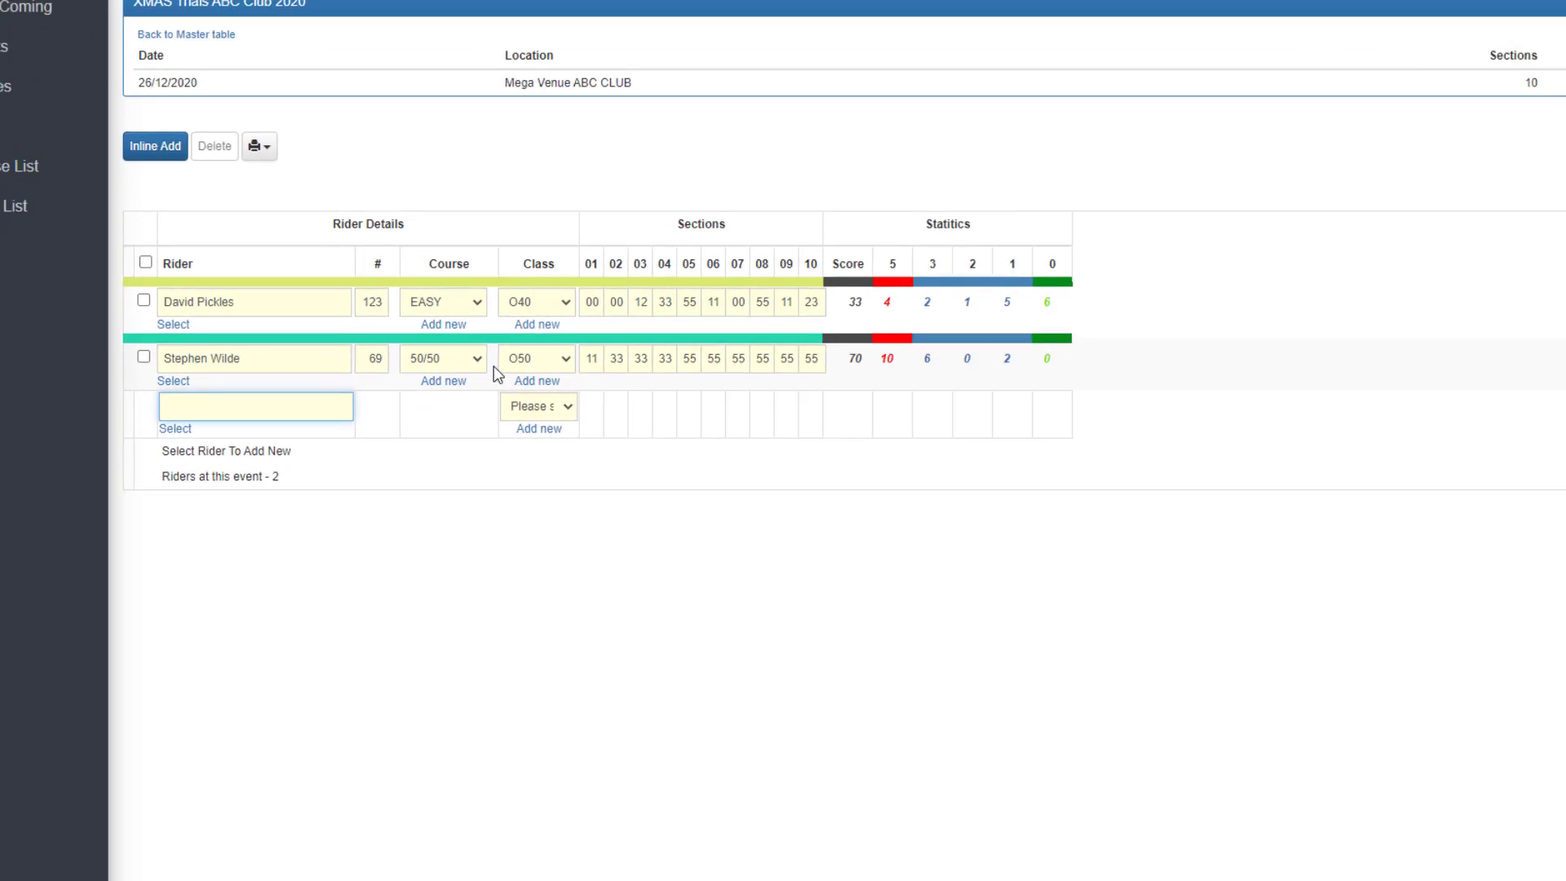
click(481, 363)
click(477, 367)
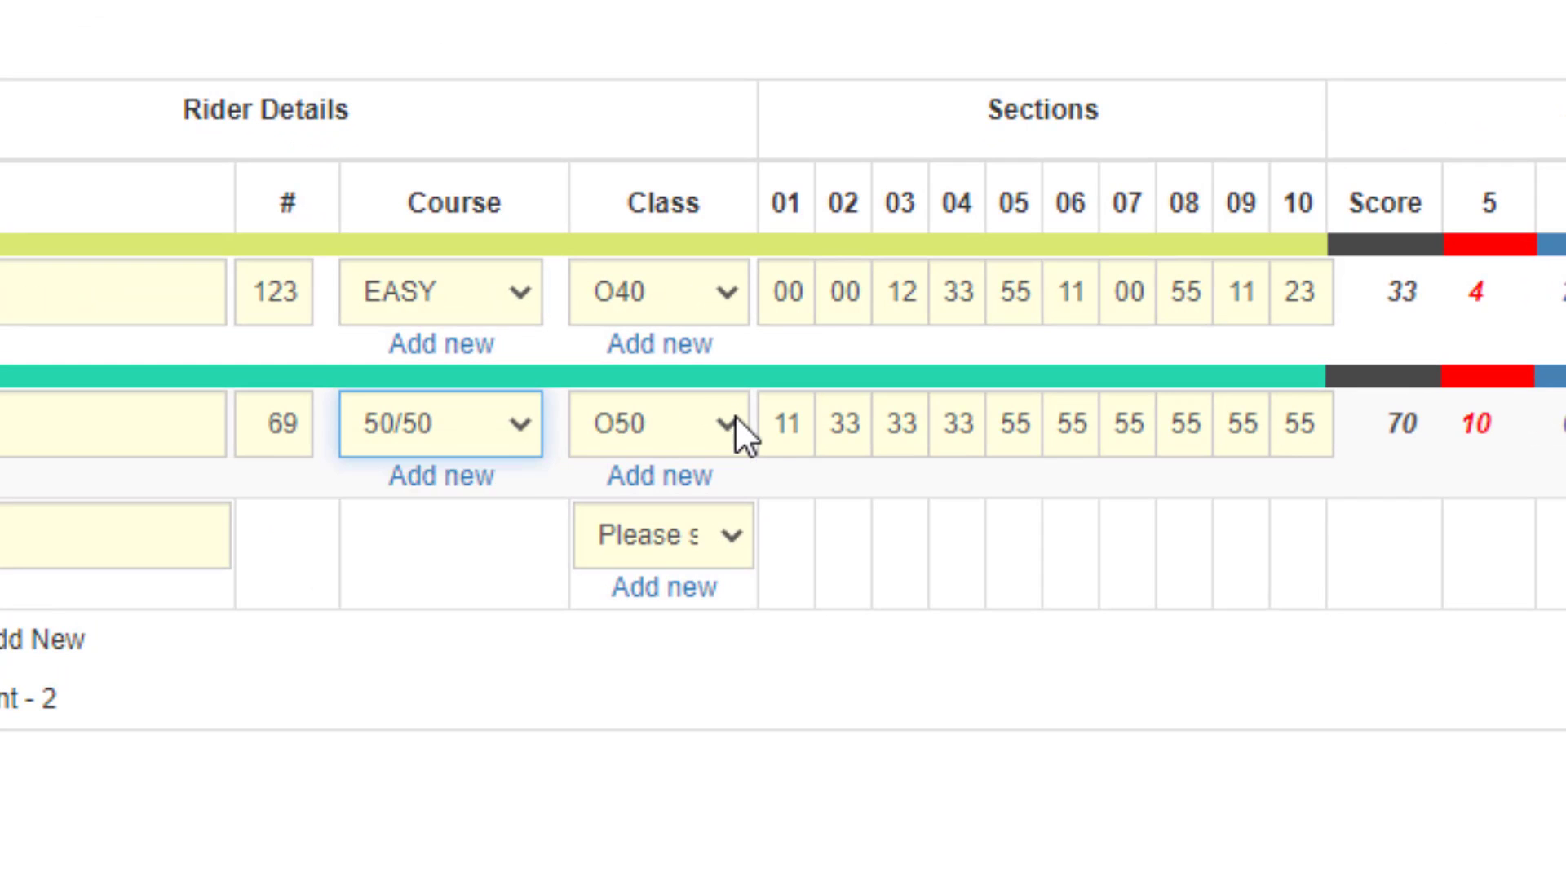
click(735, 417)
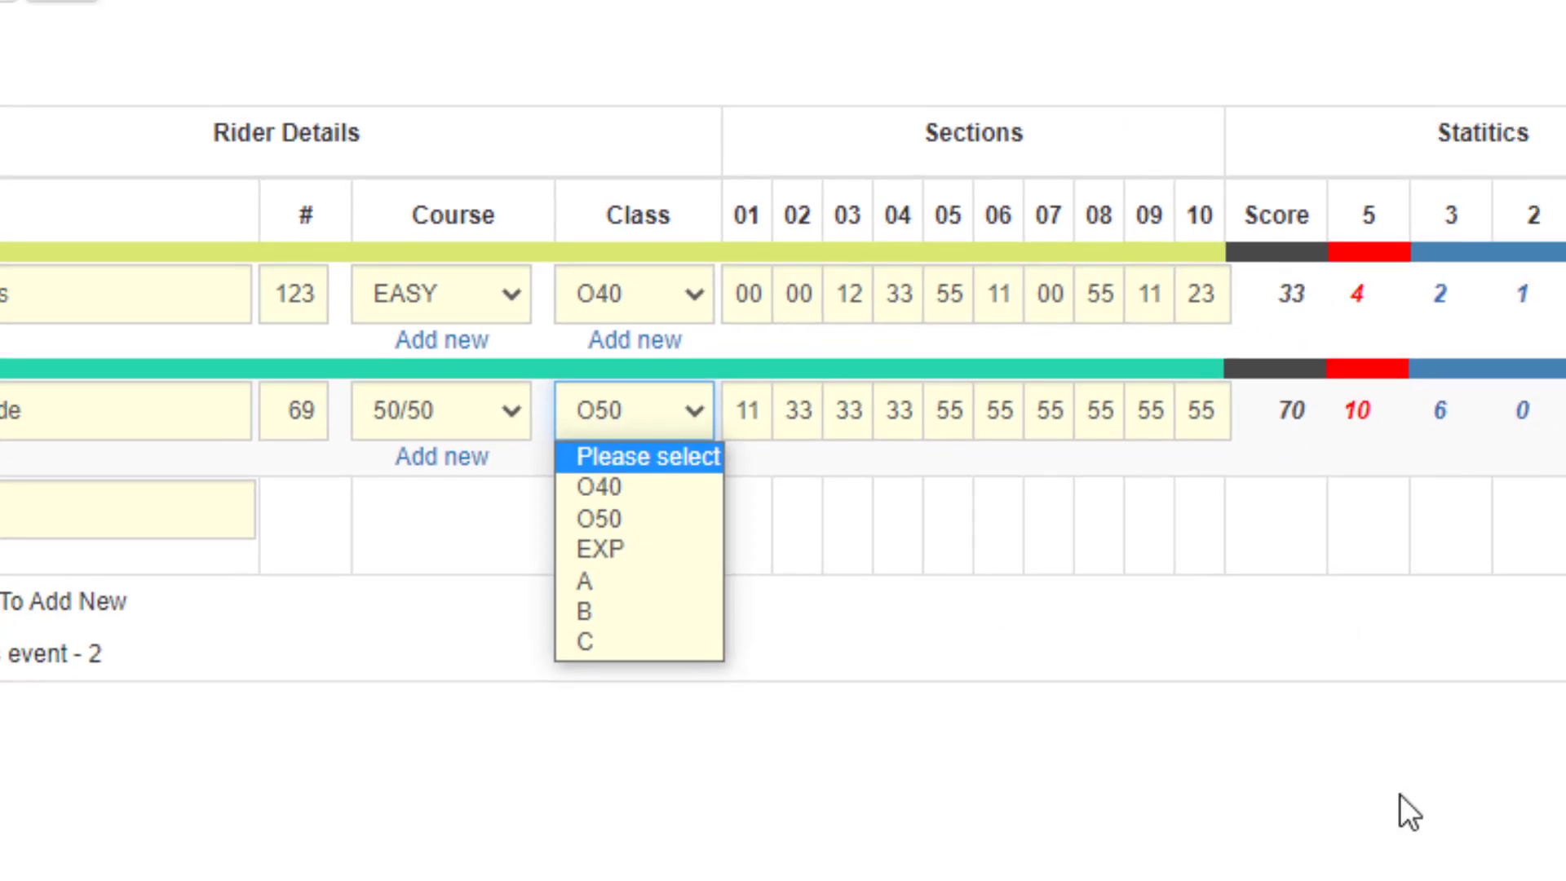
click(1399, 795)
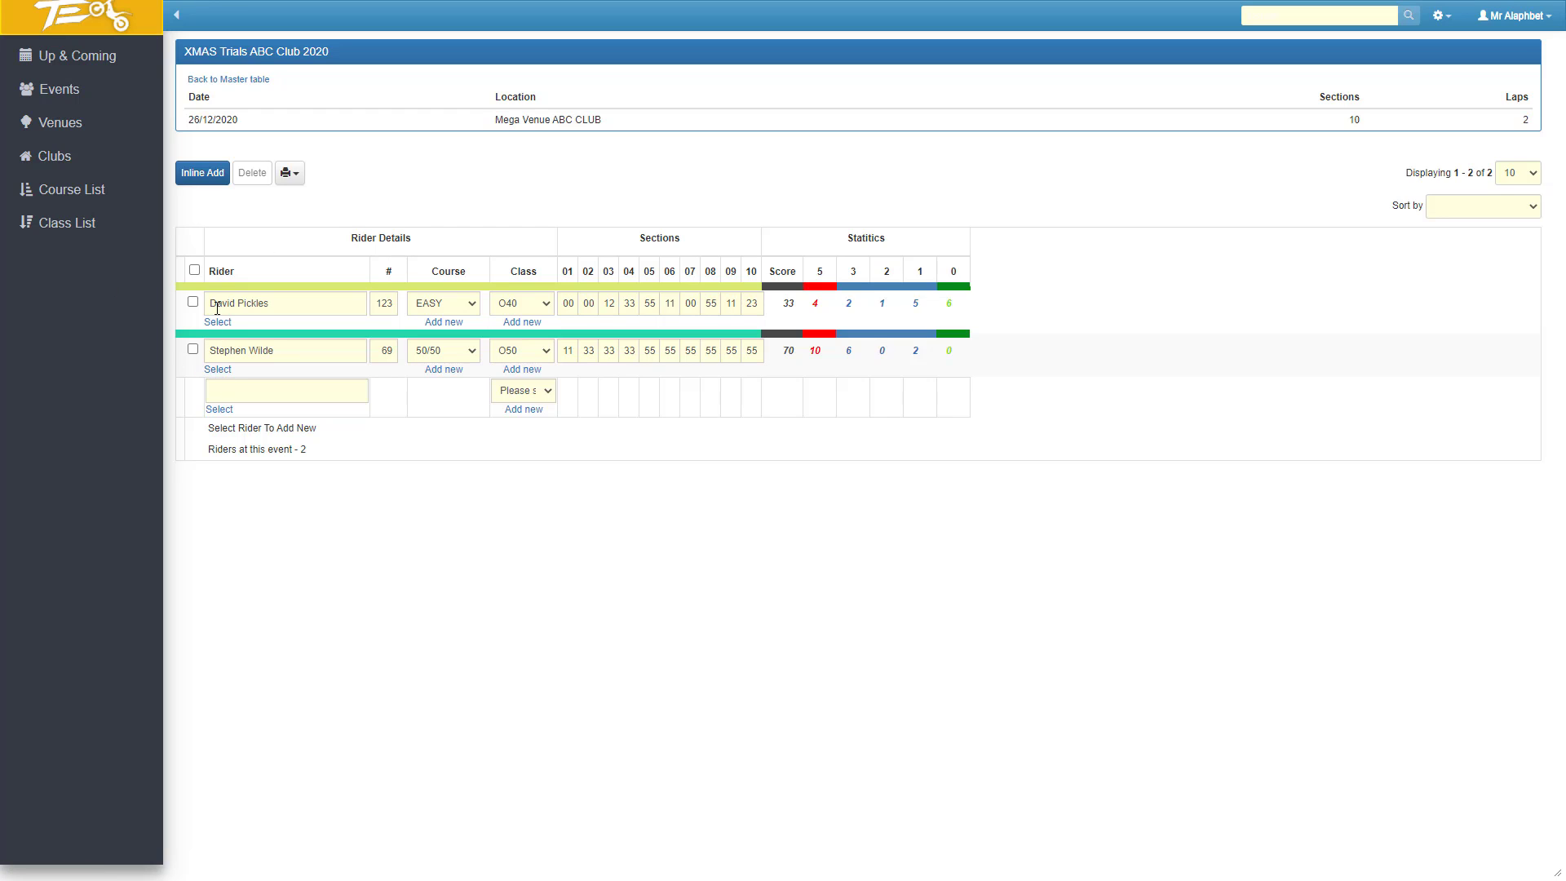
Go back from the scores to the events list and view the up and coming events.
click(218, 393)
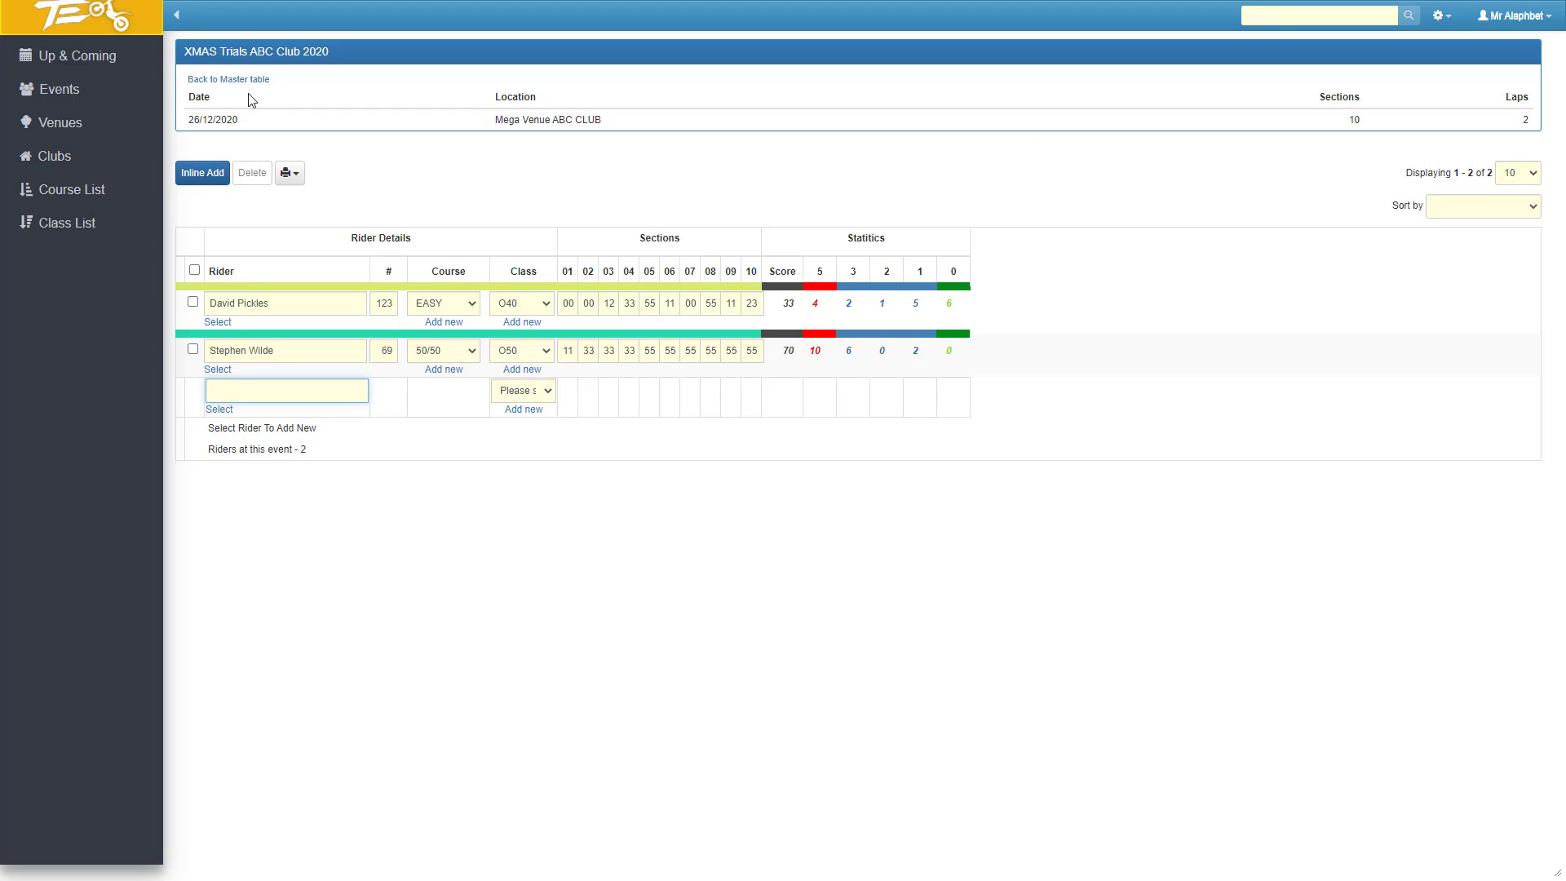
click(229, 79)
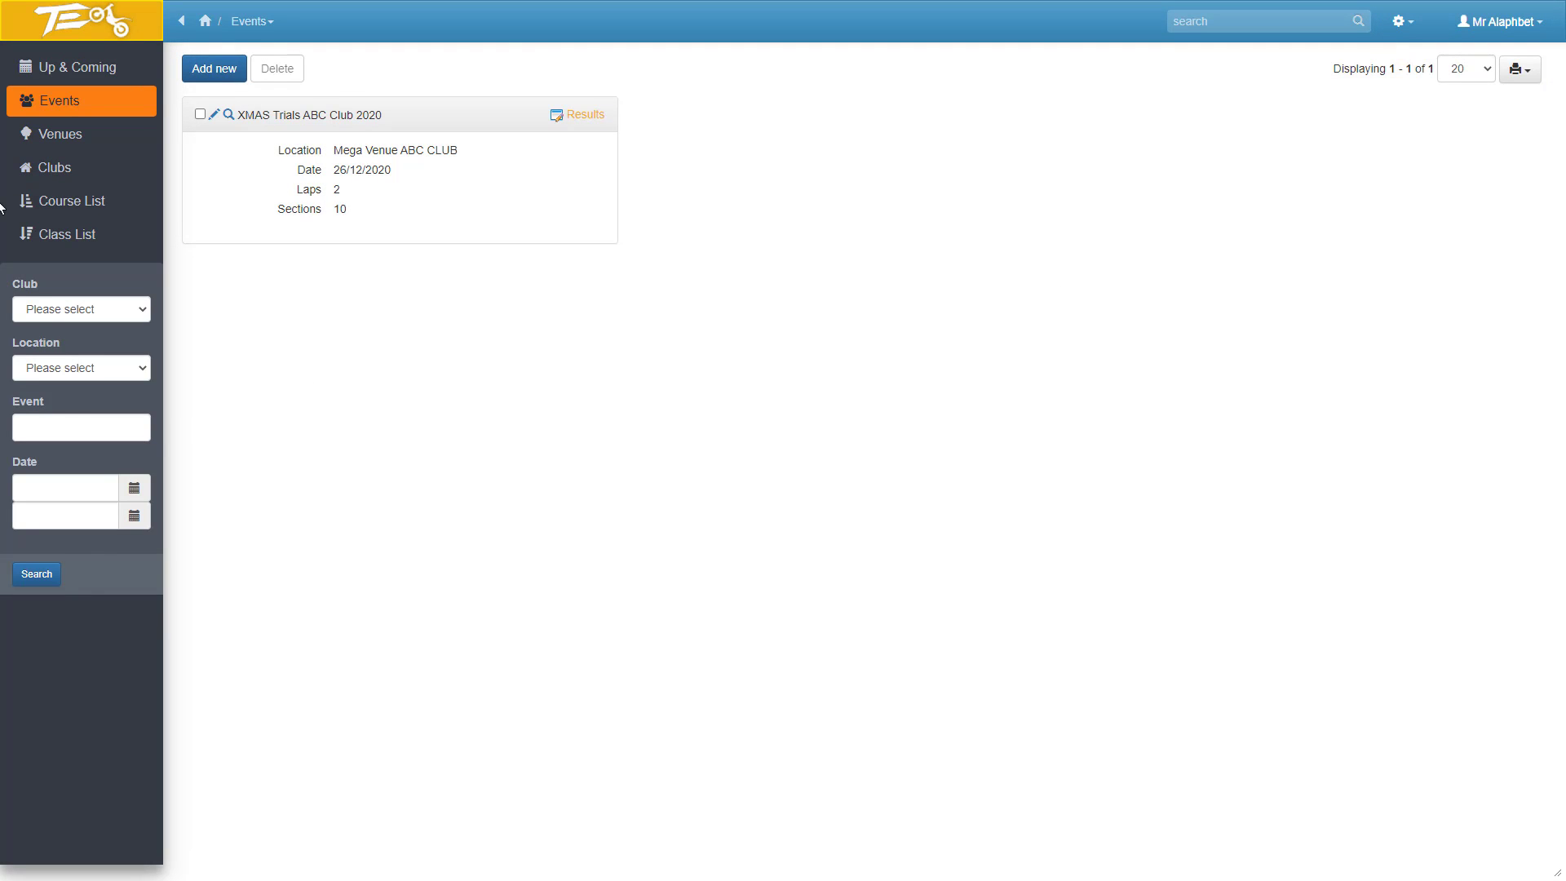
click(40, 79)
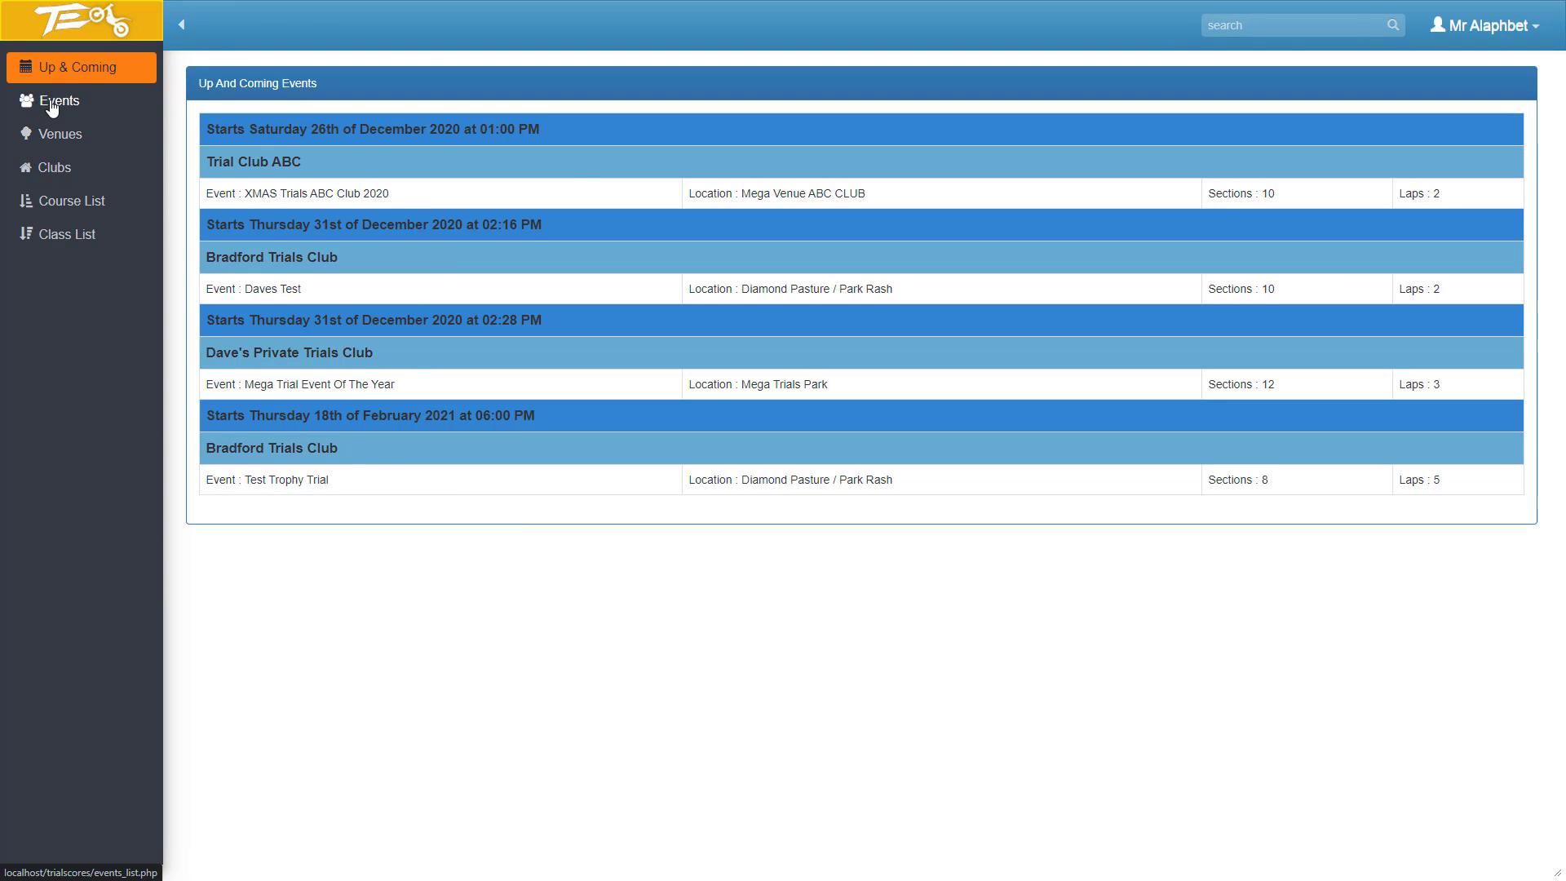
Reopen the XMAS Trials ABC Club 2020 results and generate a print version of the current page.
click(51, 104)
mouse_move(571, 124)
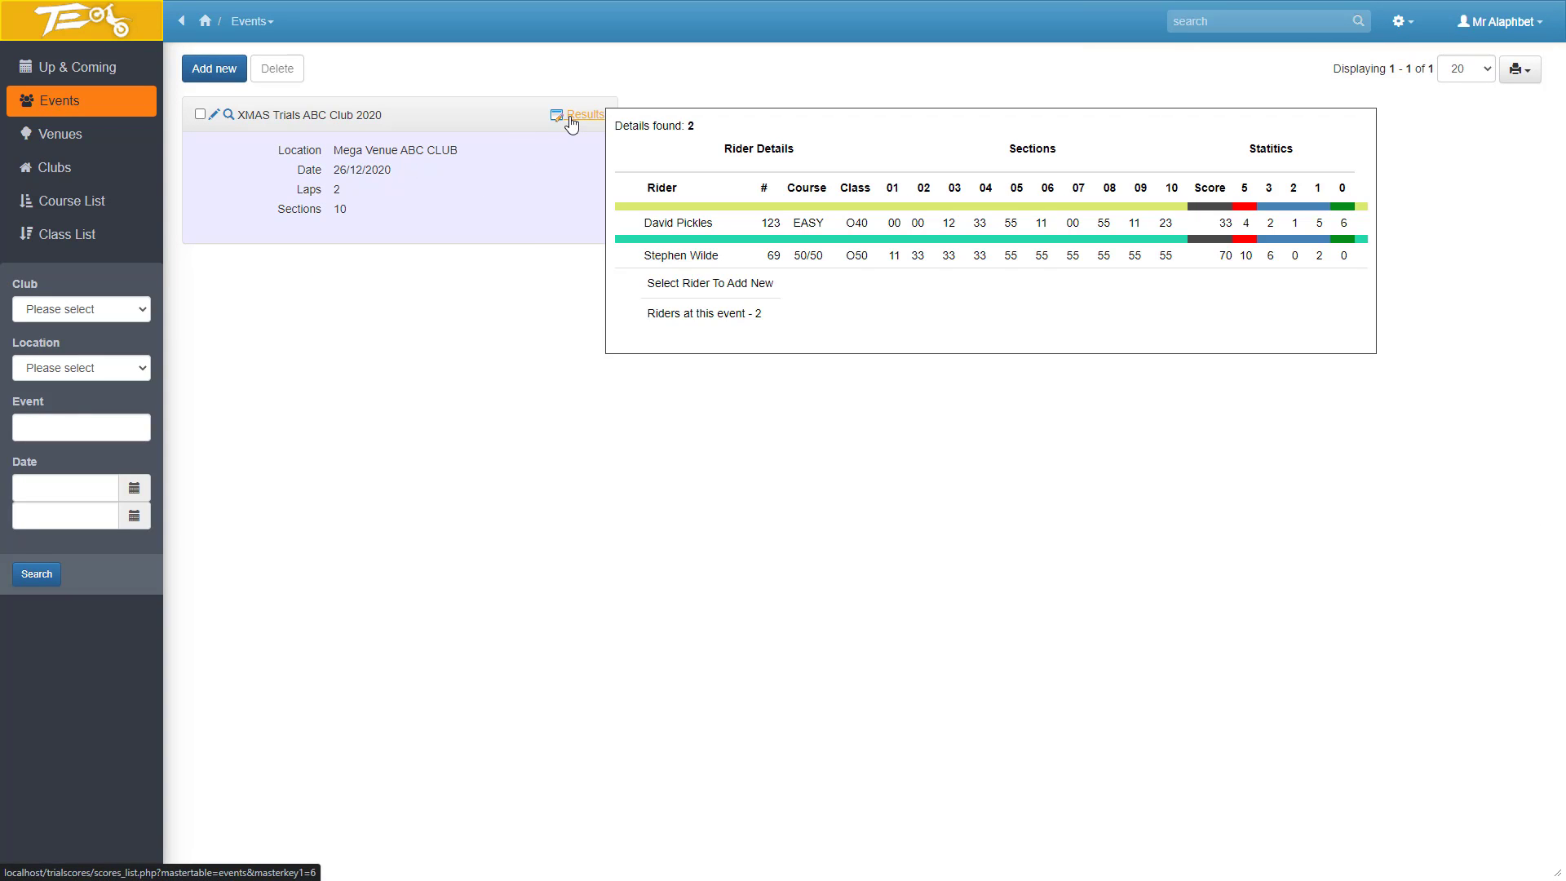
click(572, 124)
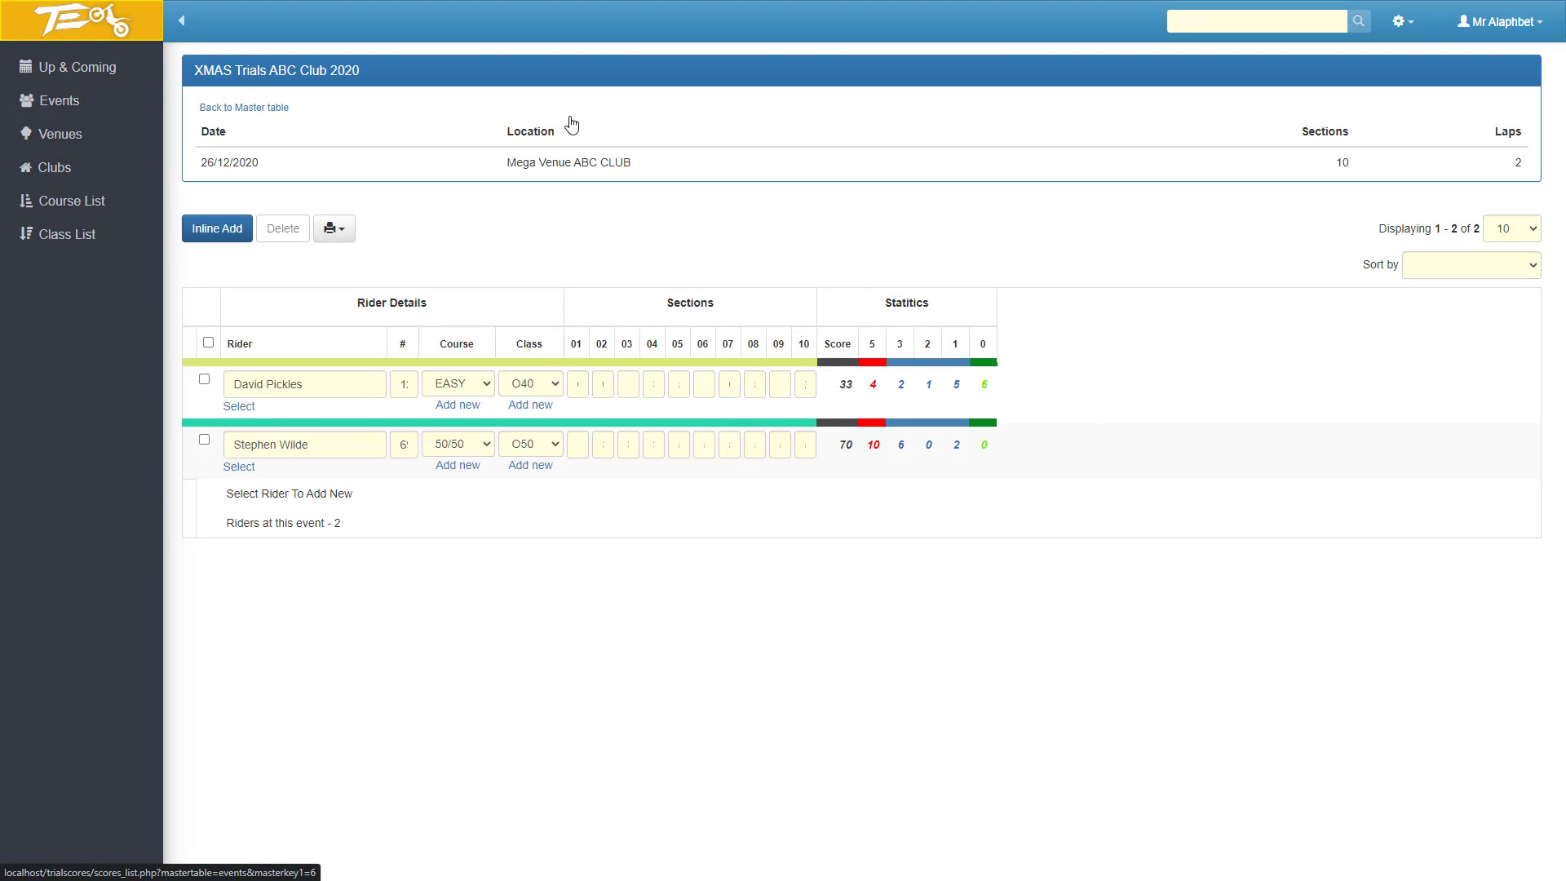
click(295, 175)
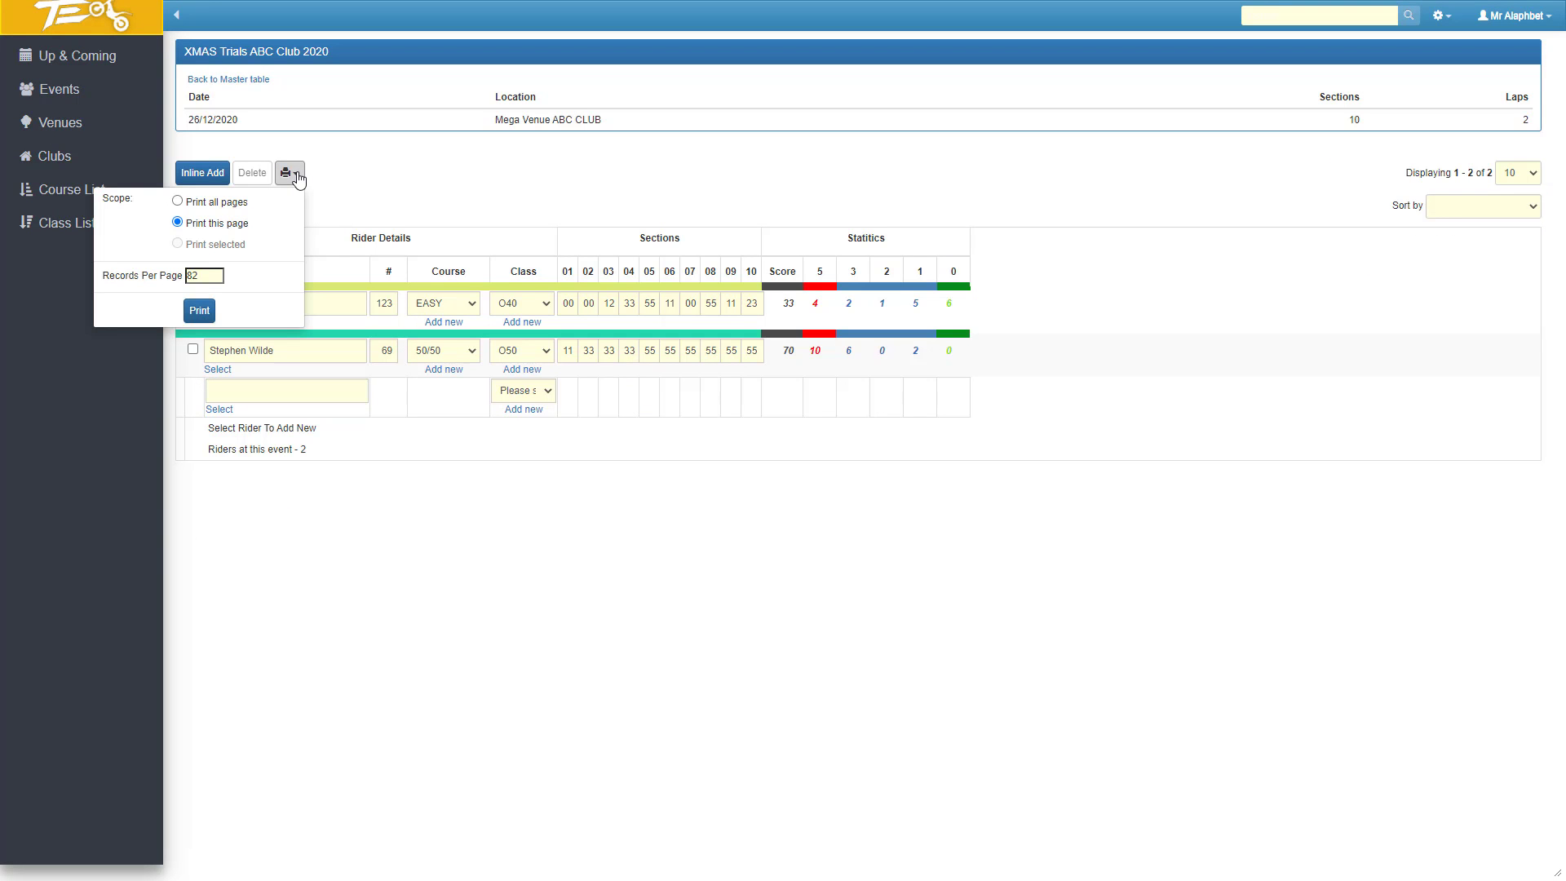
click(198, 308)
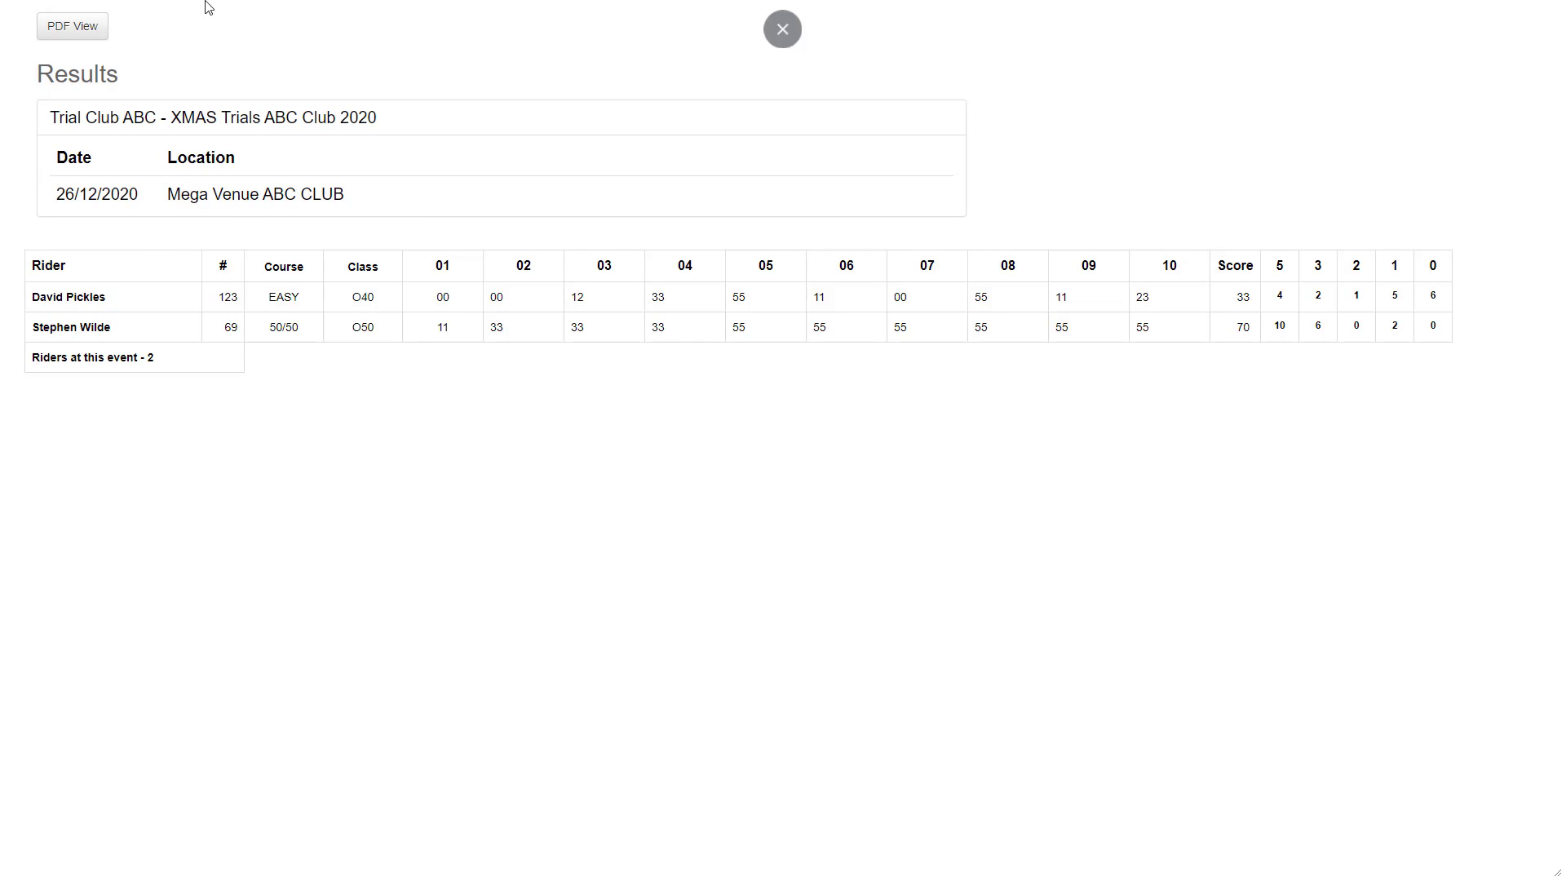
Open the printed results as a PDF, look through it, and close both the PDF and the print page.
click(63, 35)
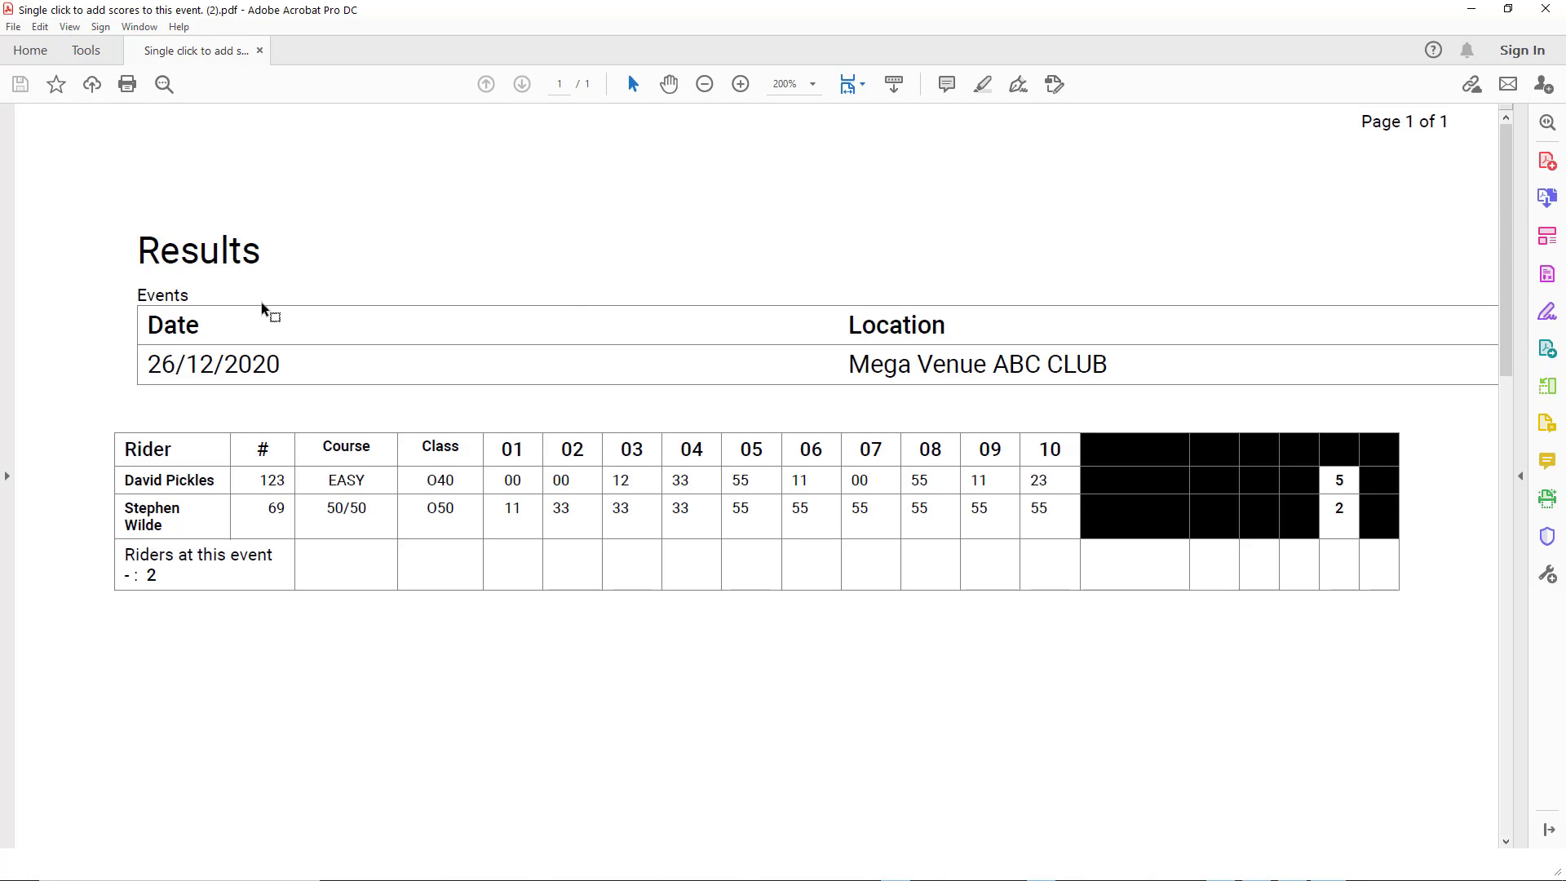
scroll(900, 377, down, 3)
scroll(902, 383, up, 3)
click(1543, 11)
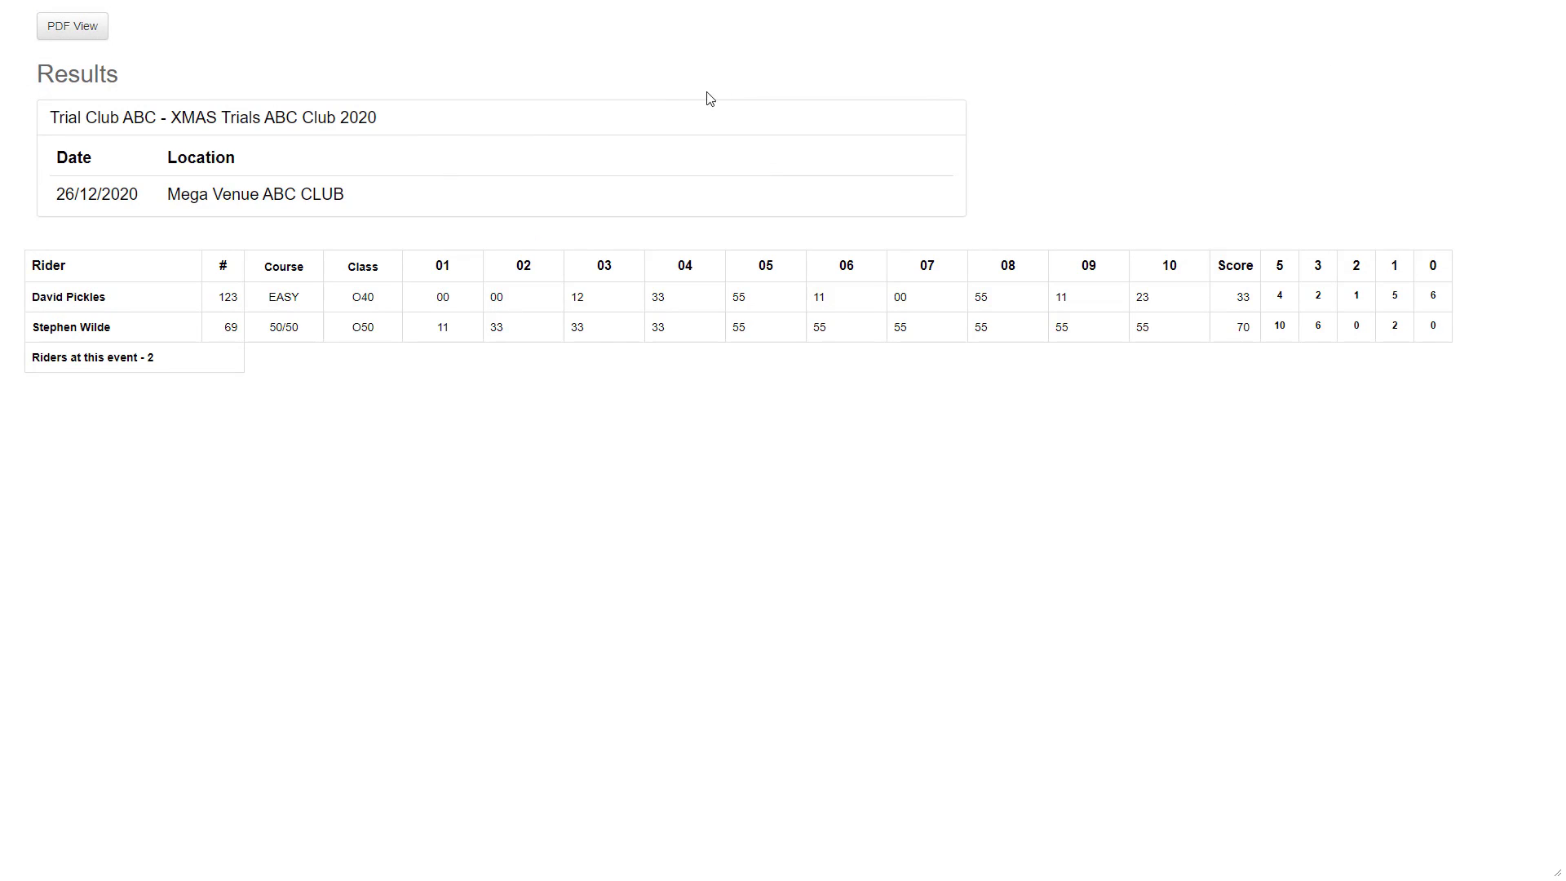
key(F11)
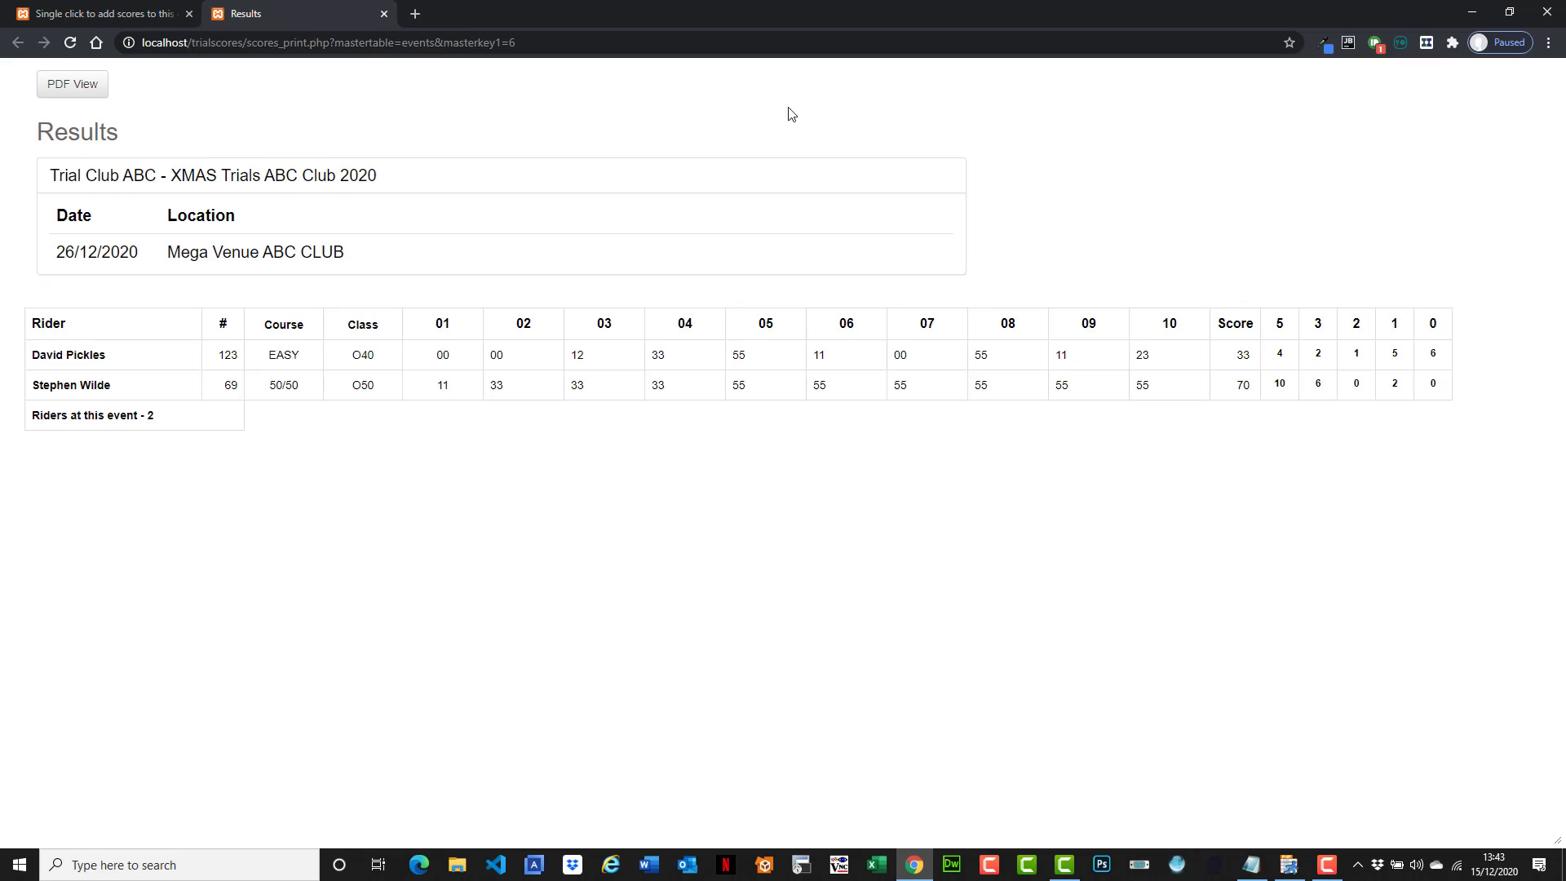
click(384, 14)
key(F11)
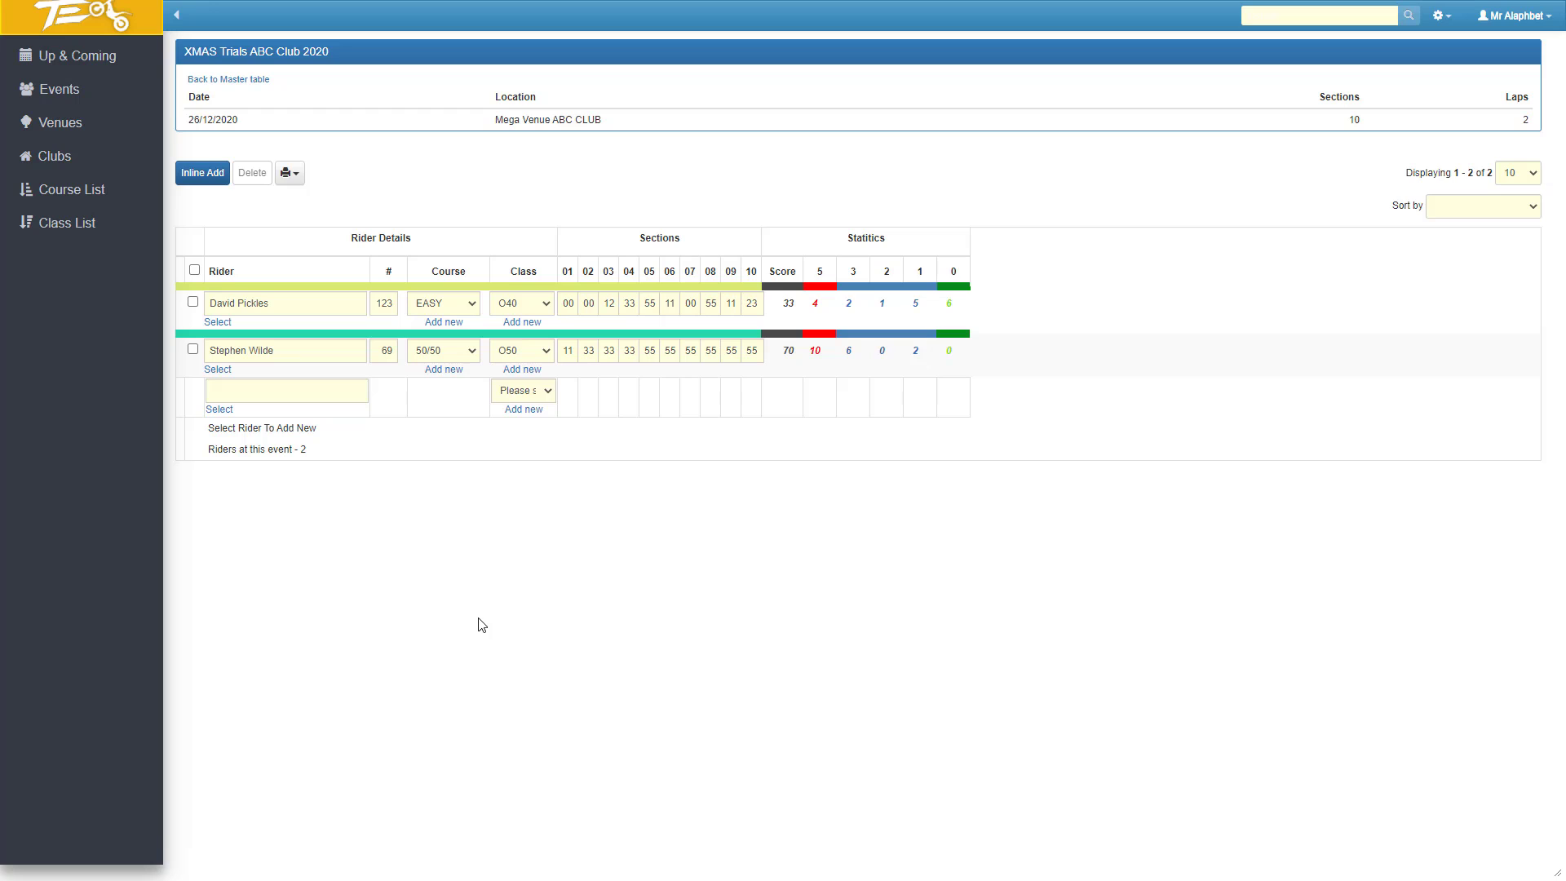
Tour the application's events, up and coming, venues, clubs, course and class pages to review what each contains.
click(60, 93)
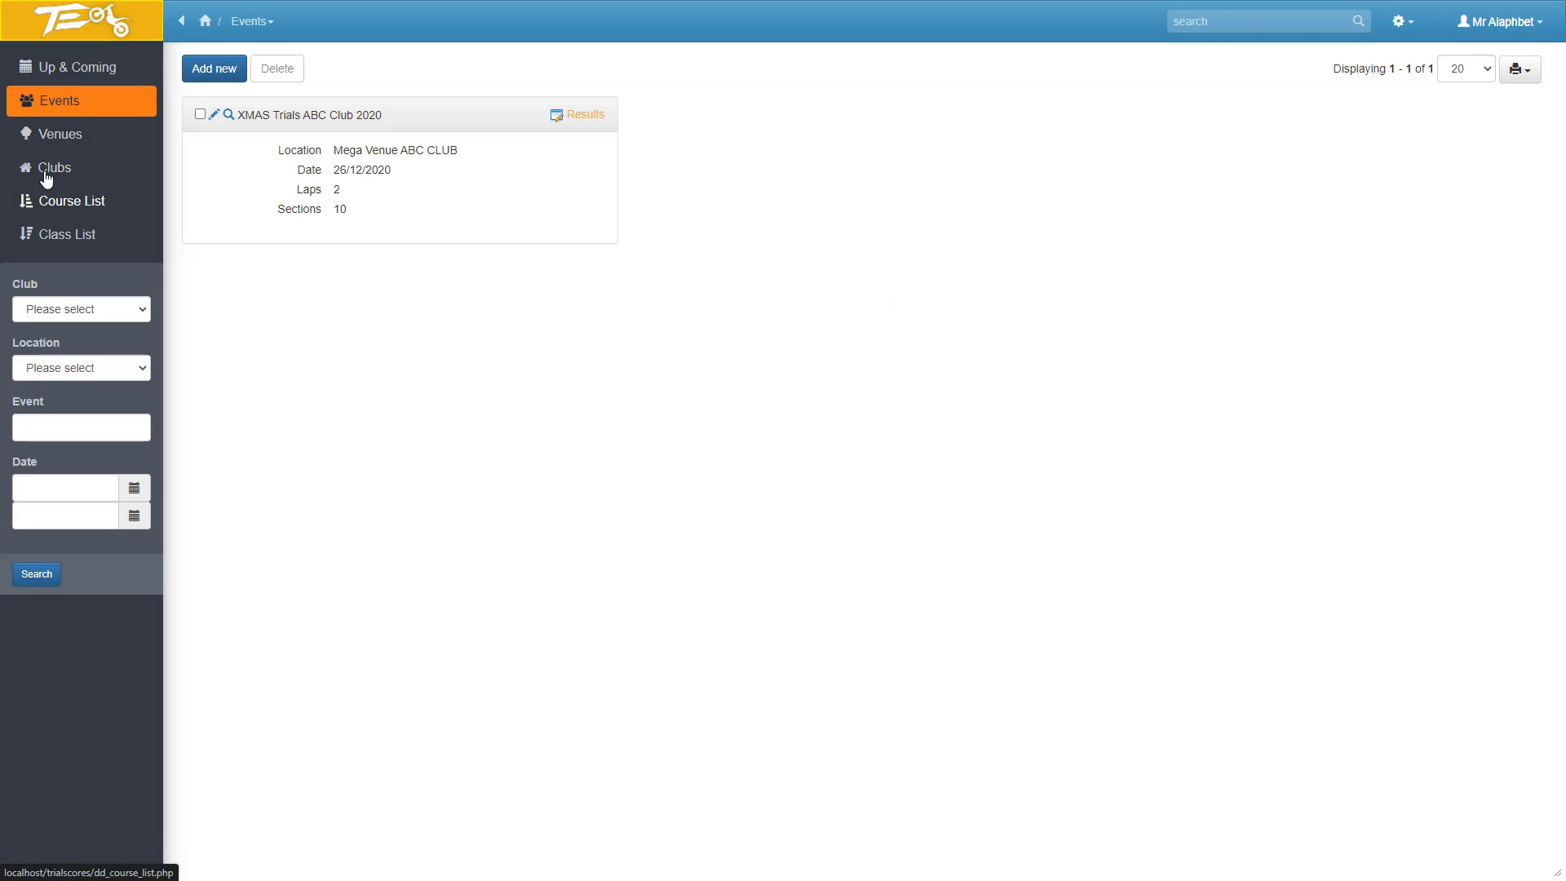
click(55, 73)
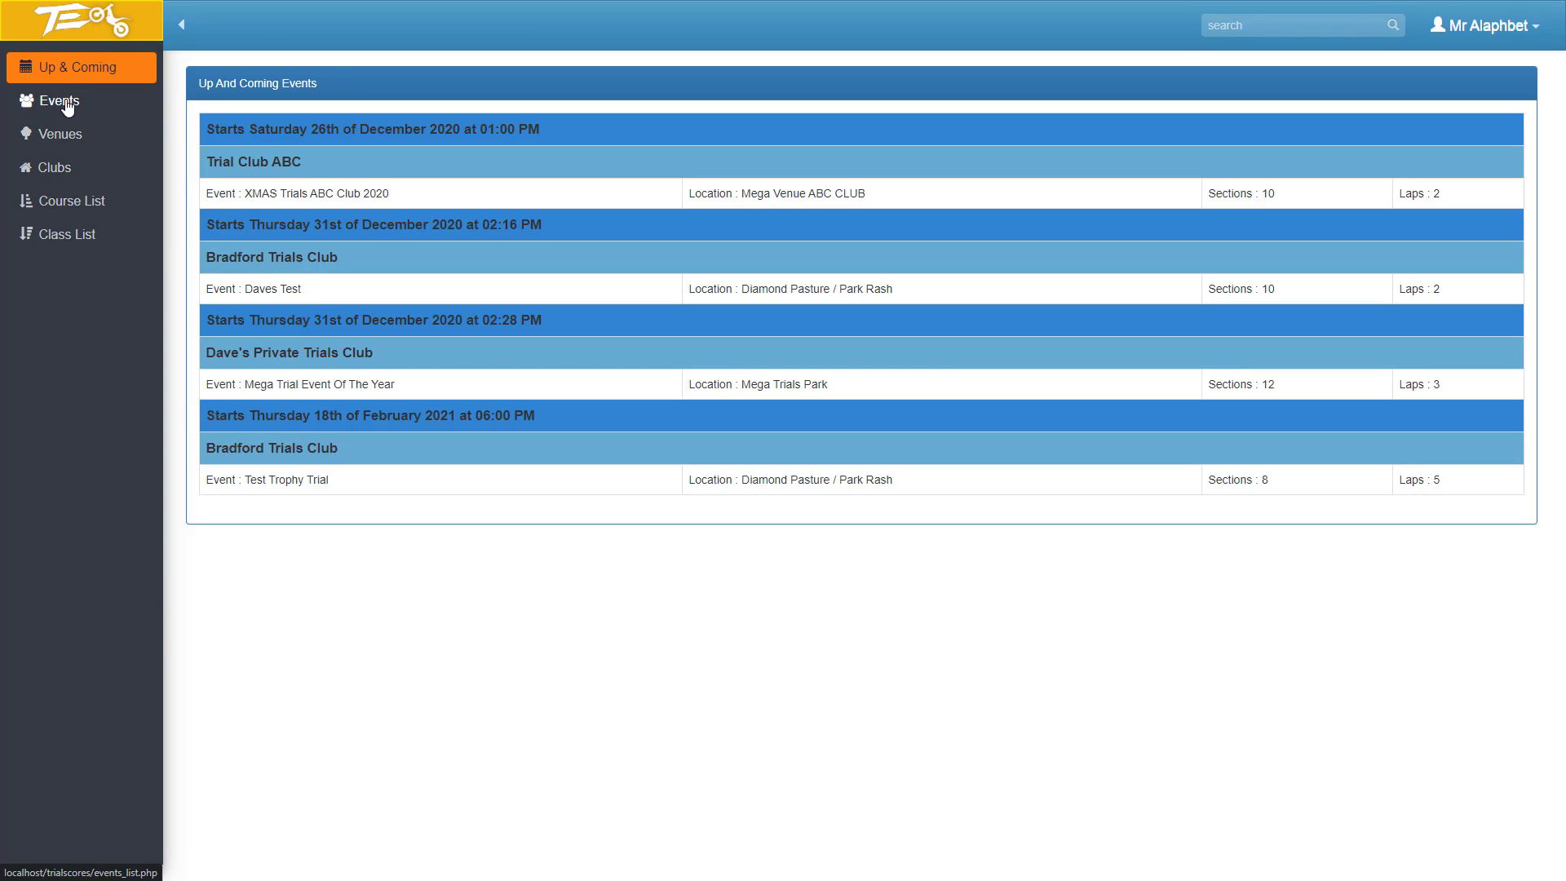
click(61, 104)
click(59, 136)
click(53, 168)
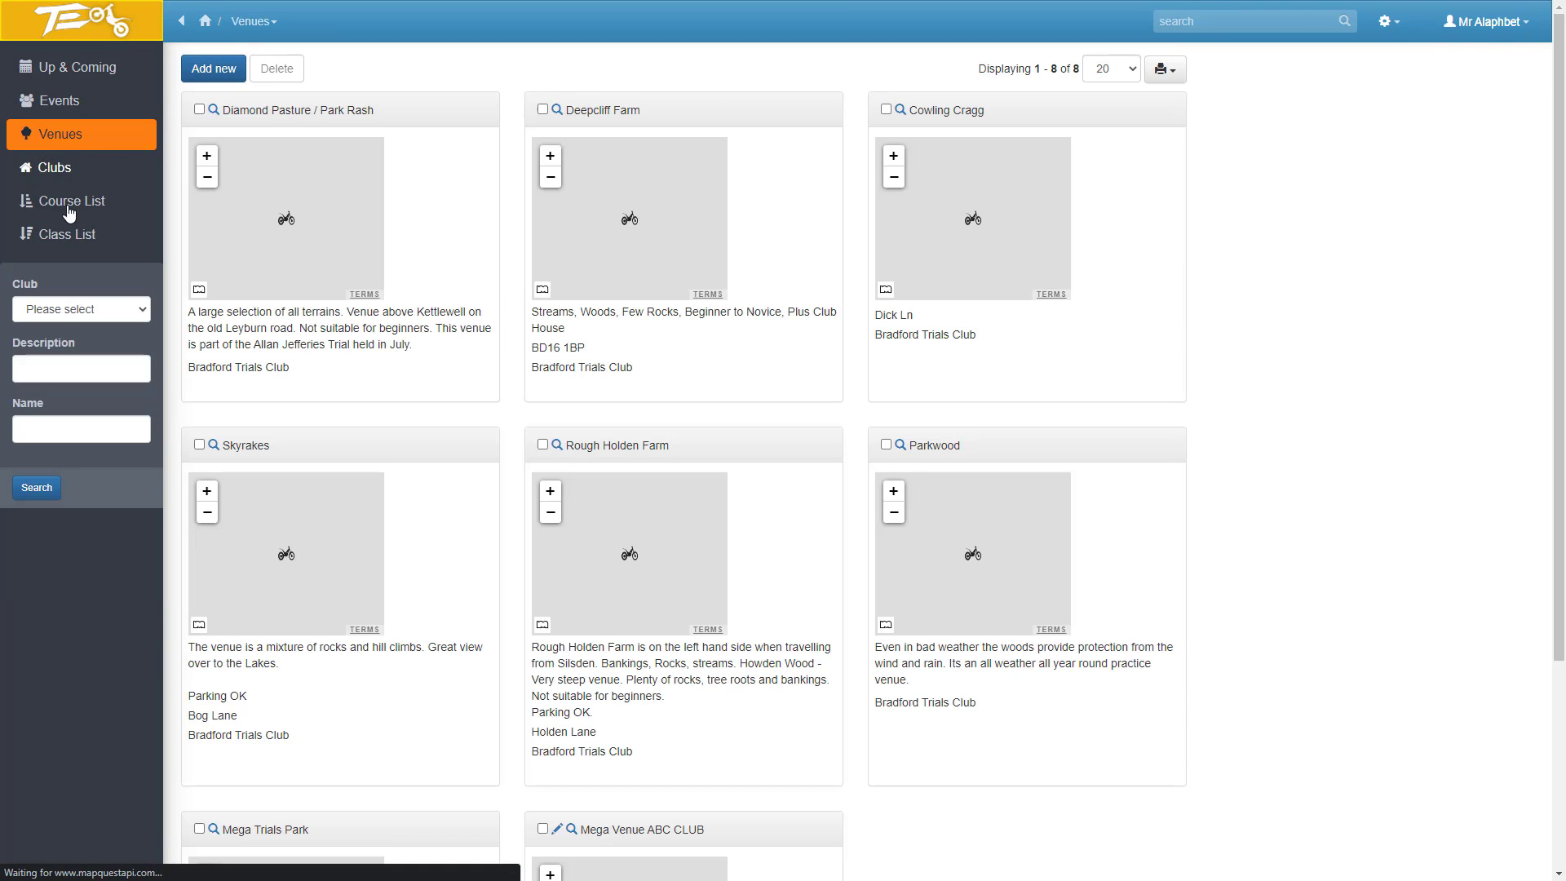
click(62, 204)
click(55, 236)
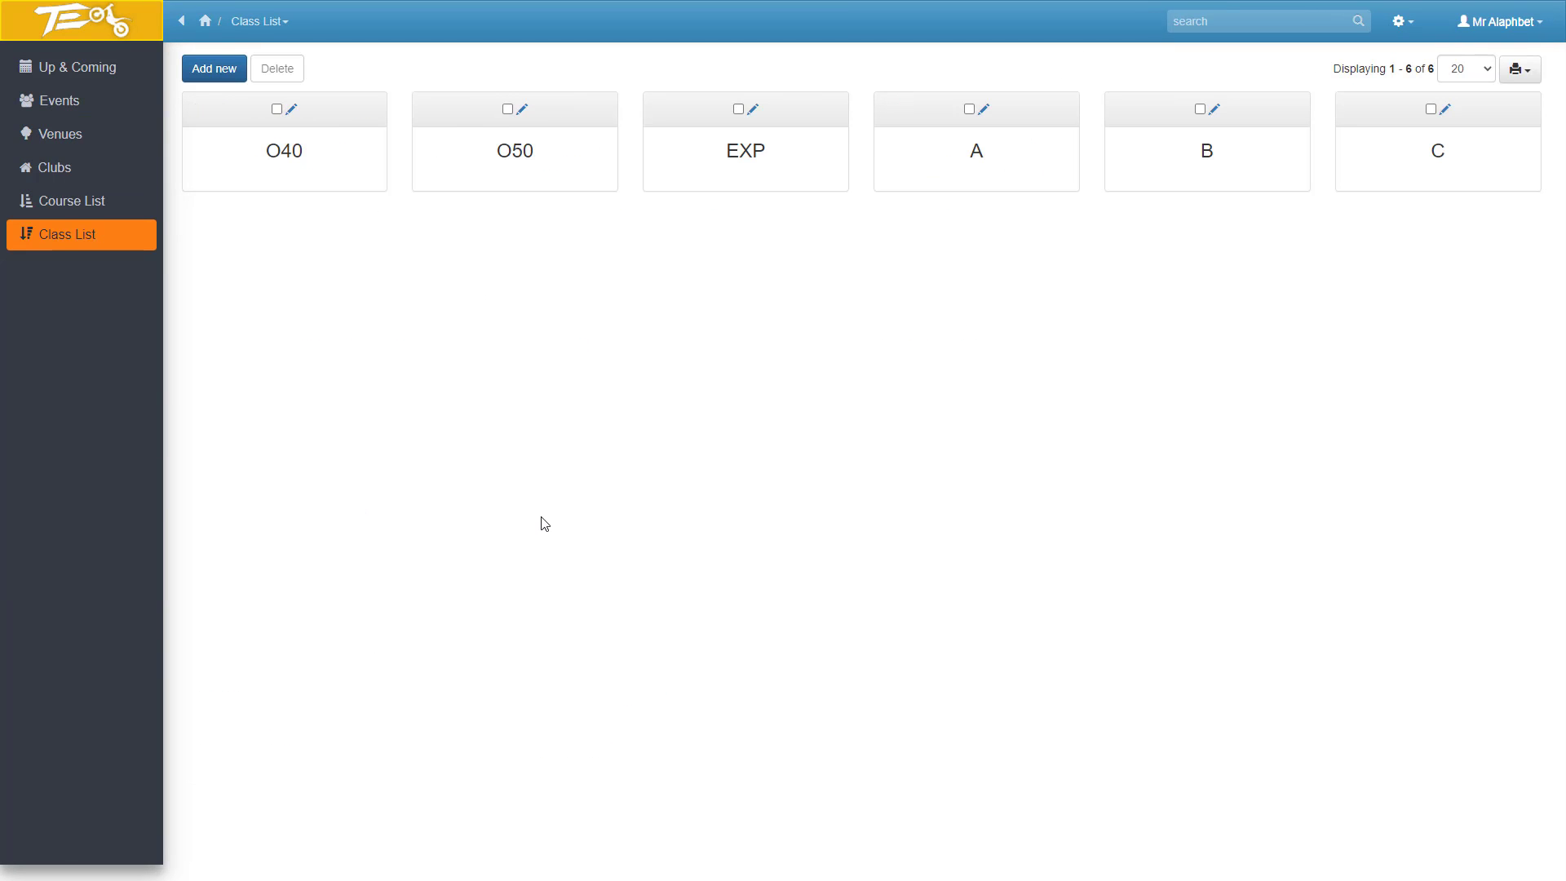
click(56, 70)
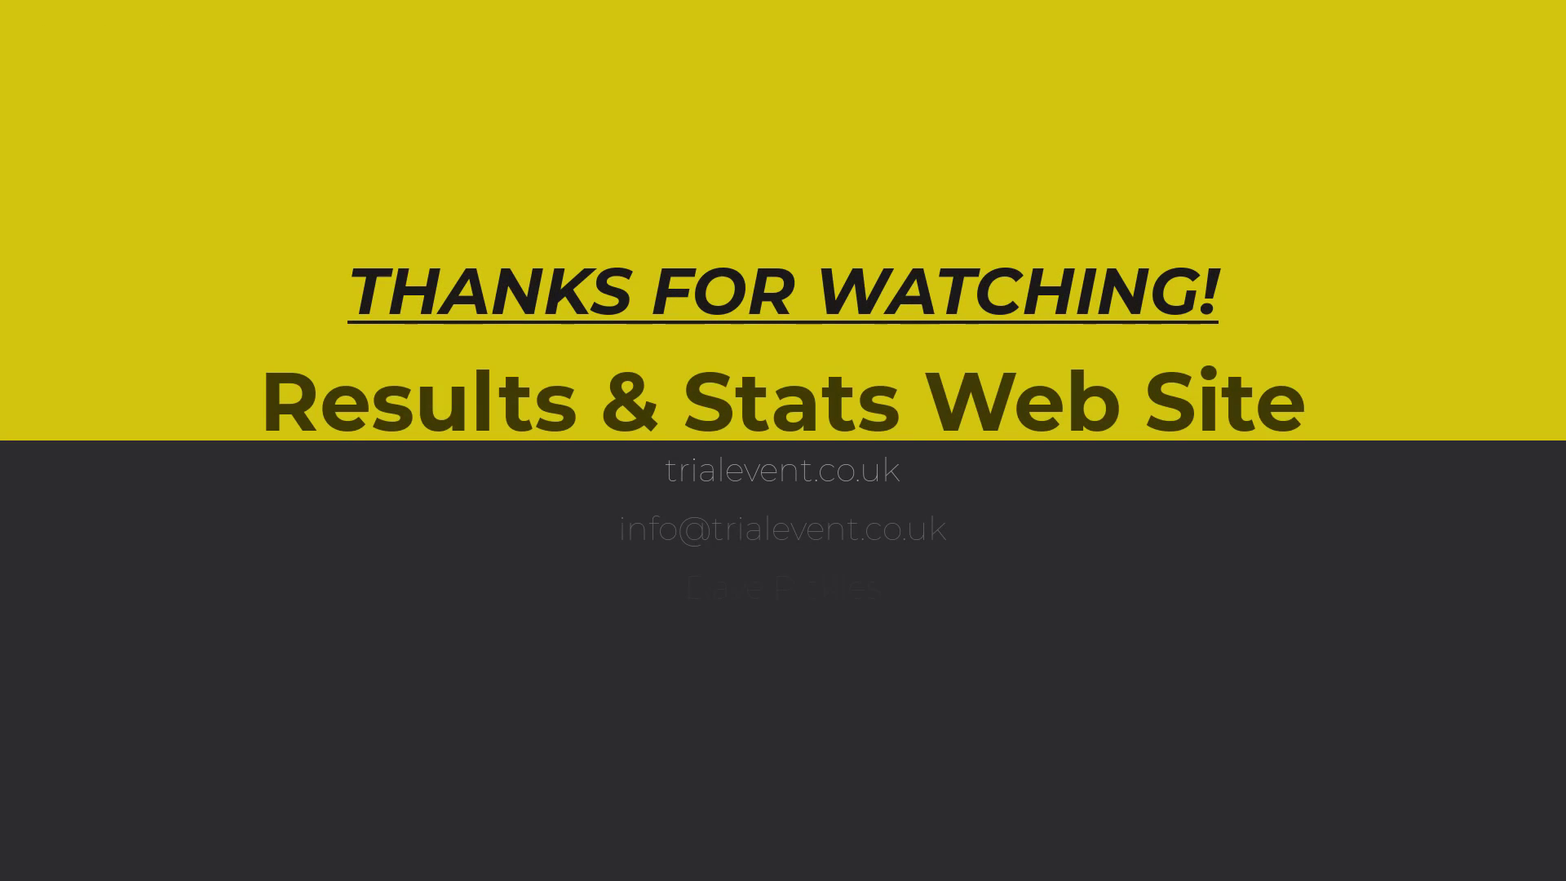